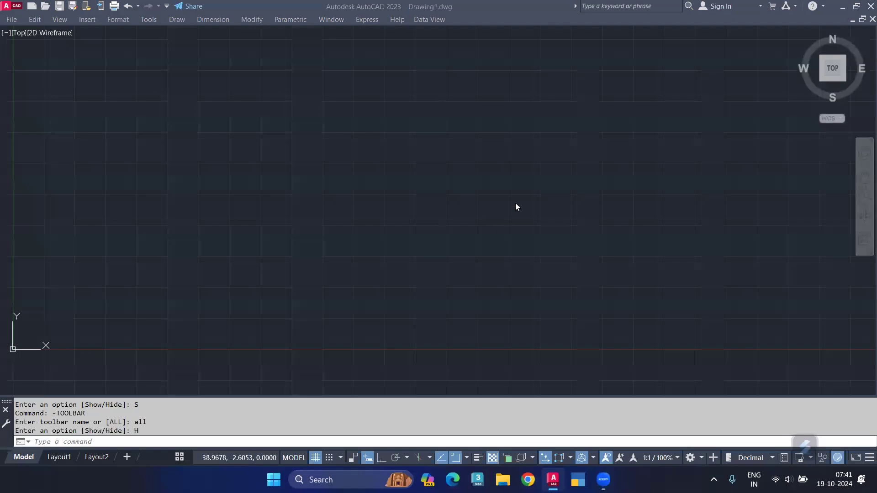
Step: Change the drawing's length type from Decimal to Engineering with the UN command
click(382, 149)
click(239, 129)
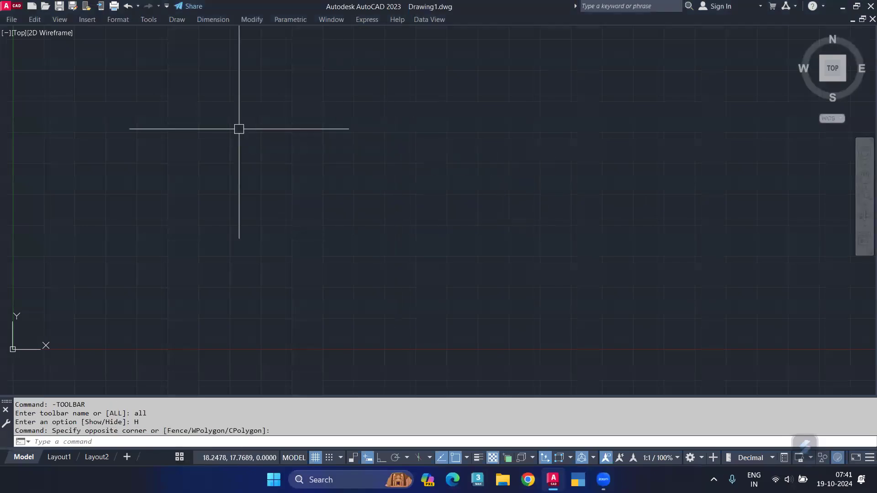
text(un)
key(Return)
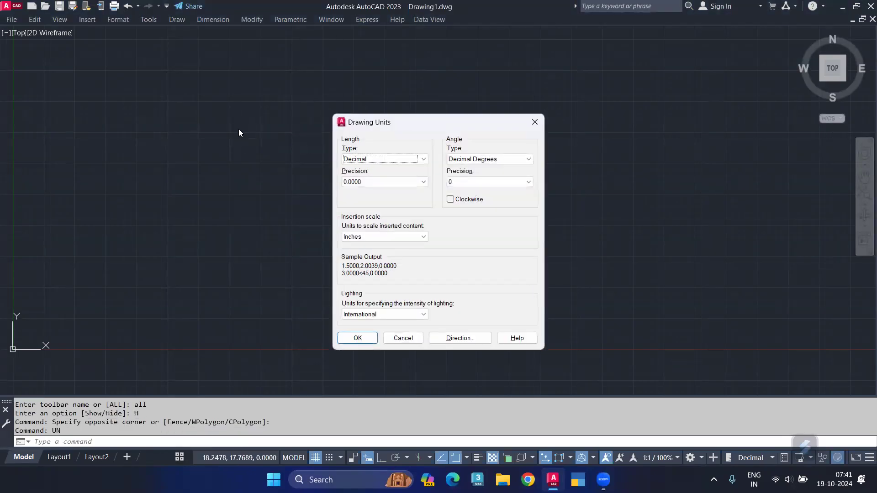
key(Down)
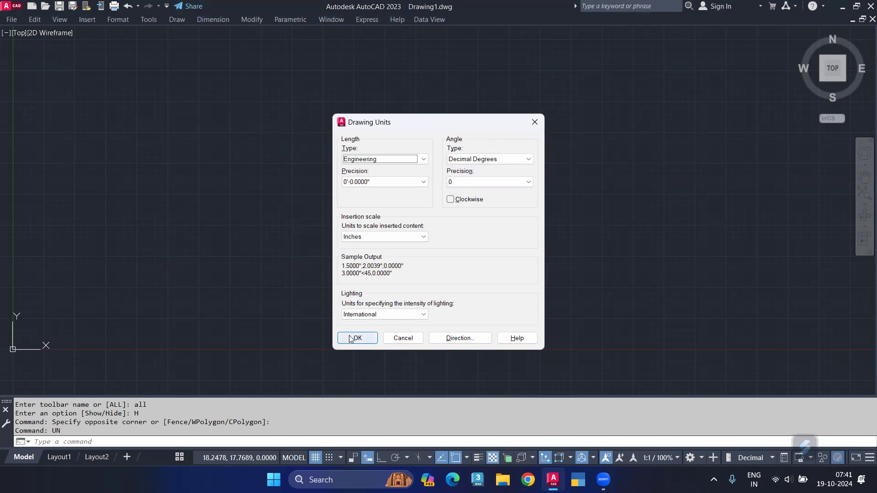
click(350, 335)
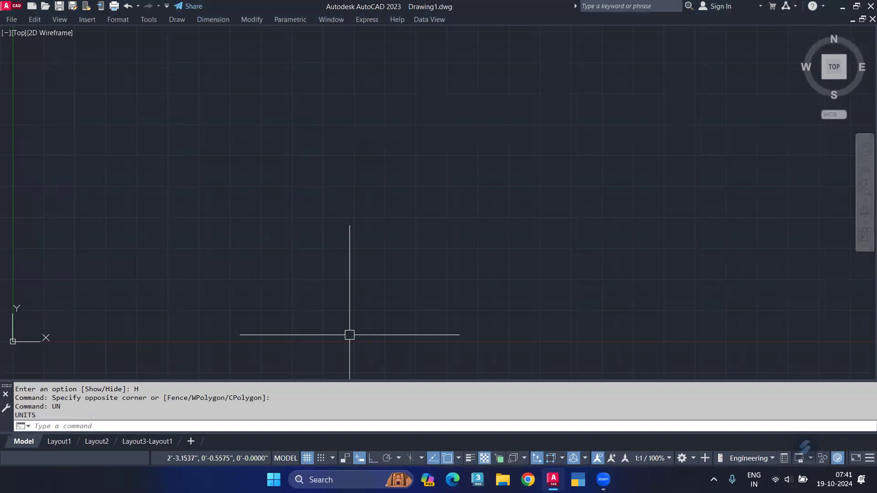
Step: Set the drawing limits from 0,0 to 120',90'
text(LIMITS)
key(Return)
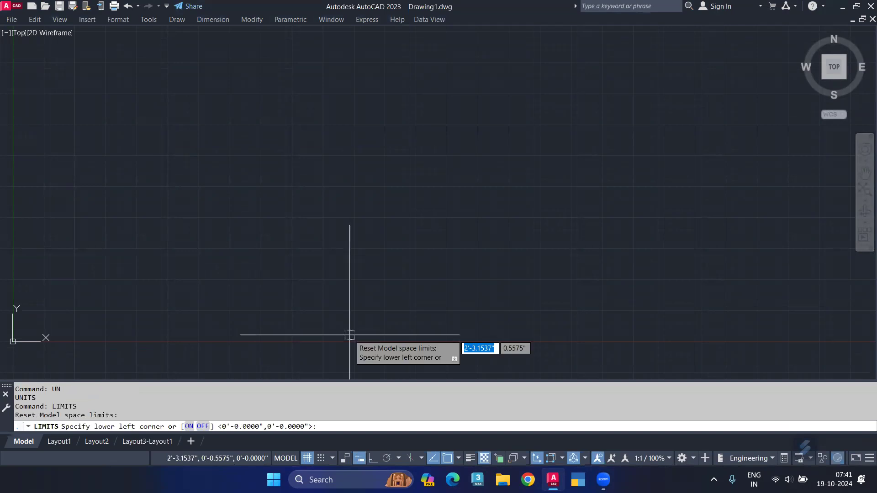
text(0,0)
key(Return)
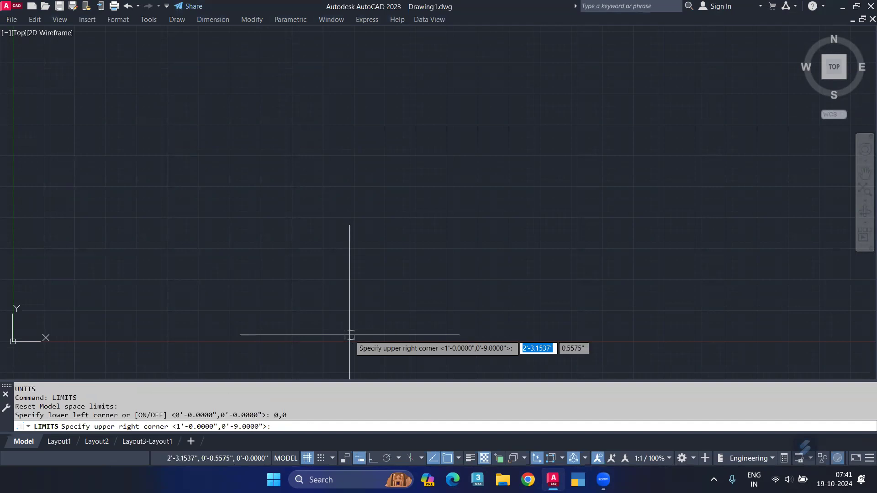
text(120')
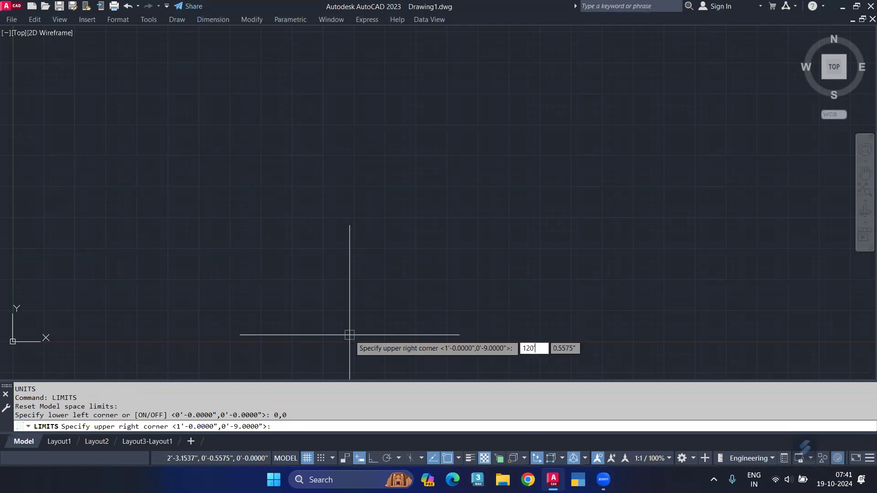
text(,9)
text(0')
key(Tab)
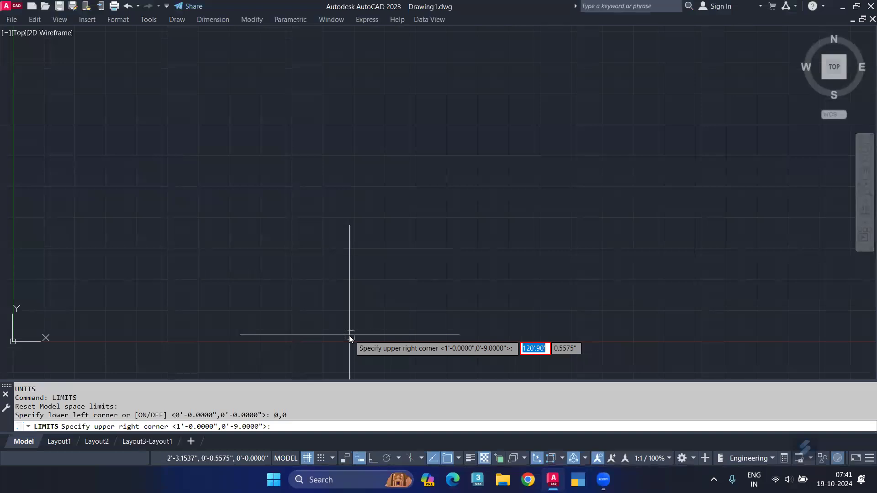
text(120)
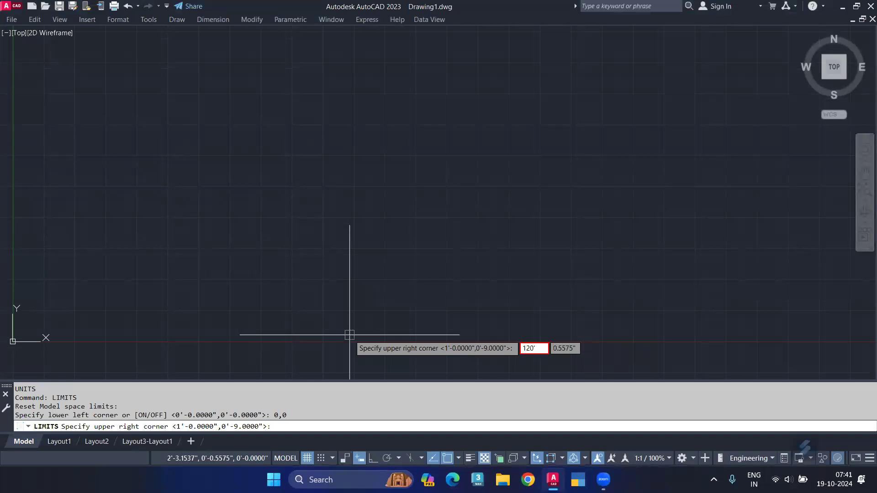
key(Tab)
text(90)
key(Return)
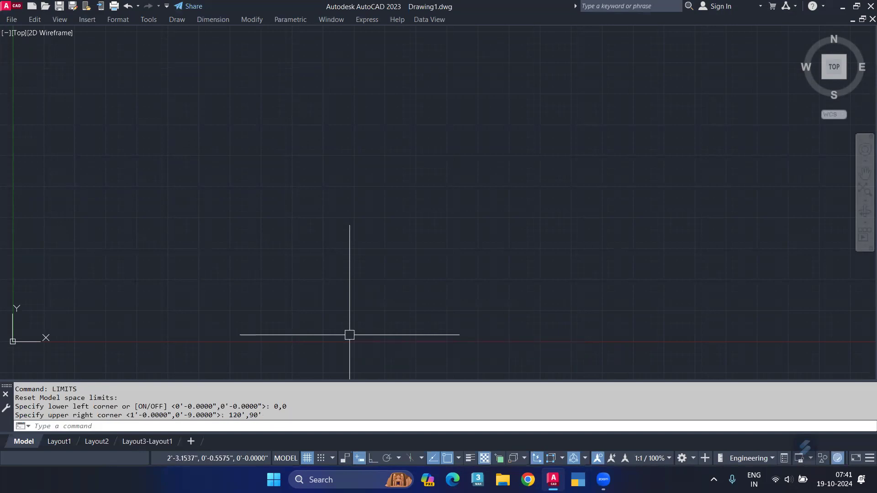
Step: Zoom All to show the whole limits area
text(z)
key(Return)
text(a)
key(Return)
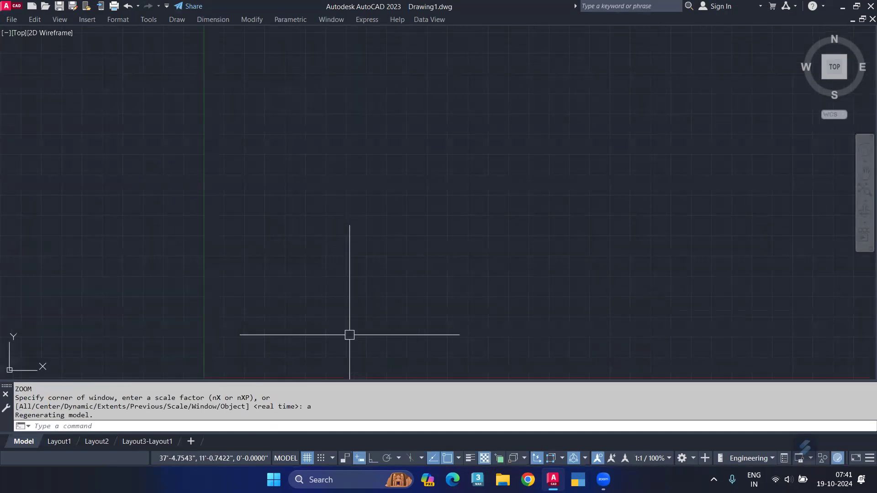
text(im)
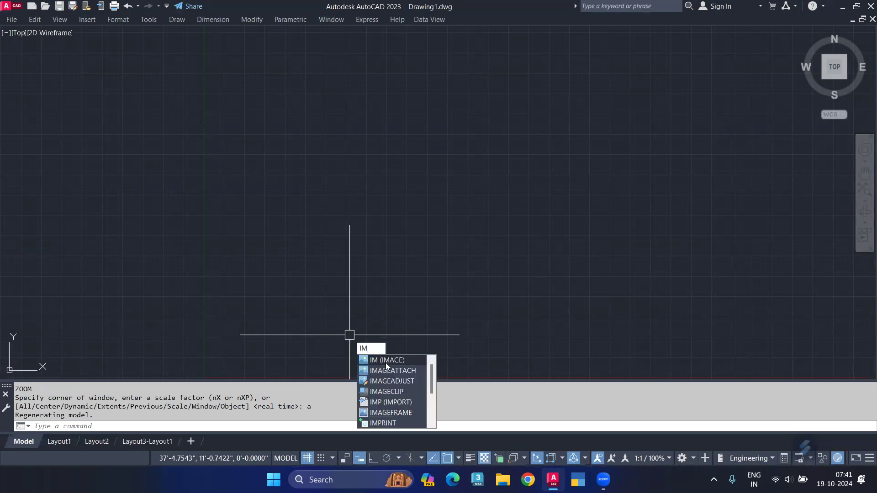
Step: Choose Attach PDF in External References and pick 40X32-Model.pdf from the Desktop
click(385, 361)
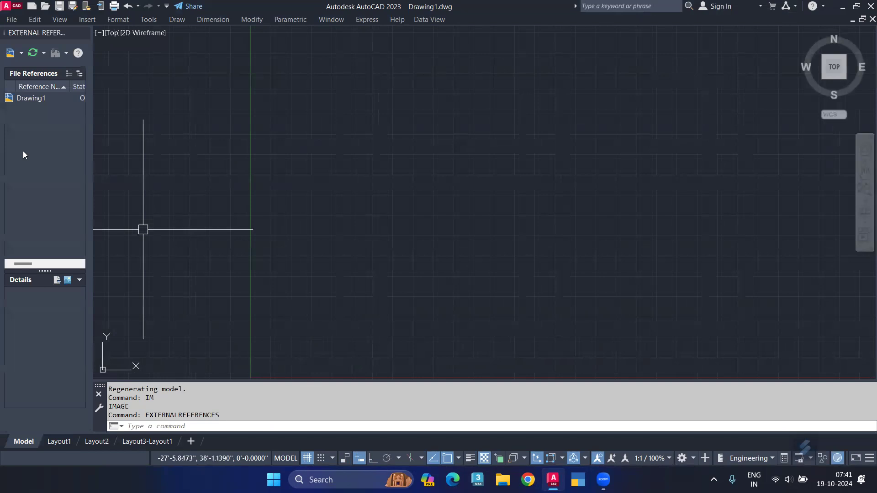
right_click(23, 152)
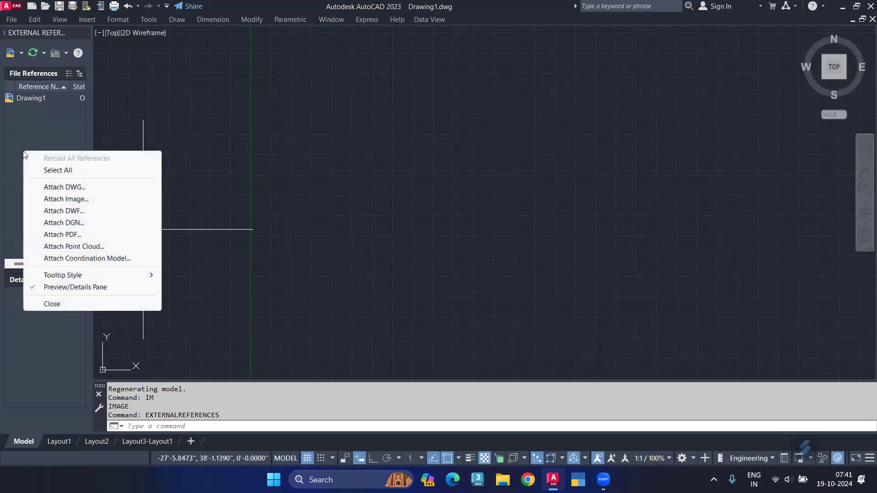
click(79, 236)
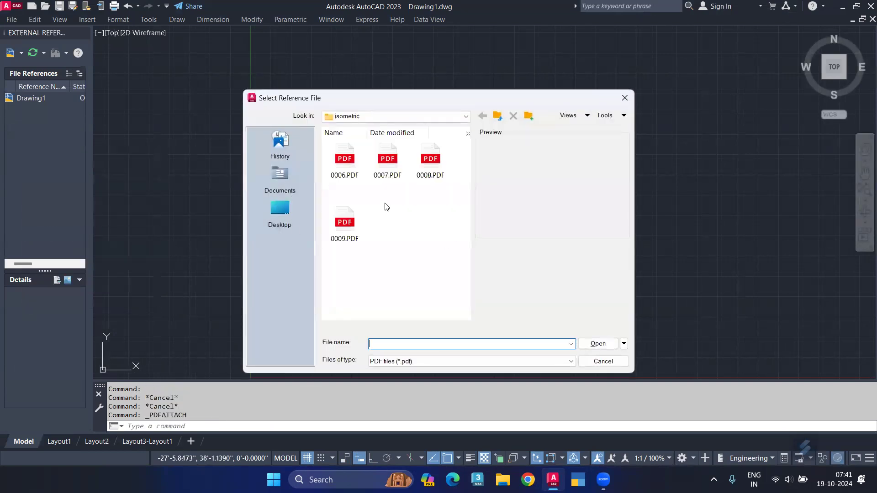
click(285, 210)
scroll(373, 203, down, 3)
scroll(374, 208, down, 3)
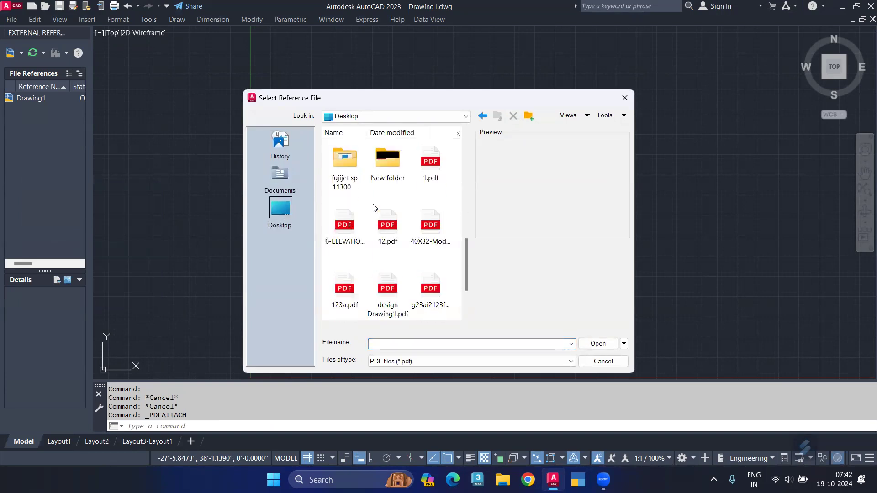
click(431, 233)
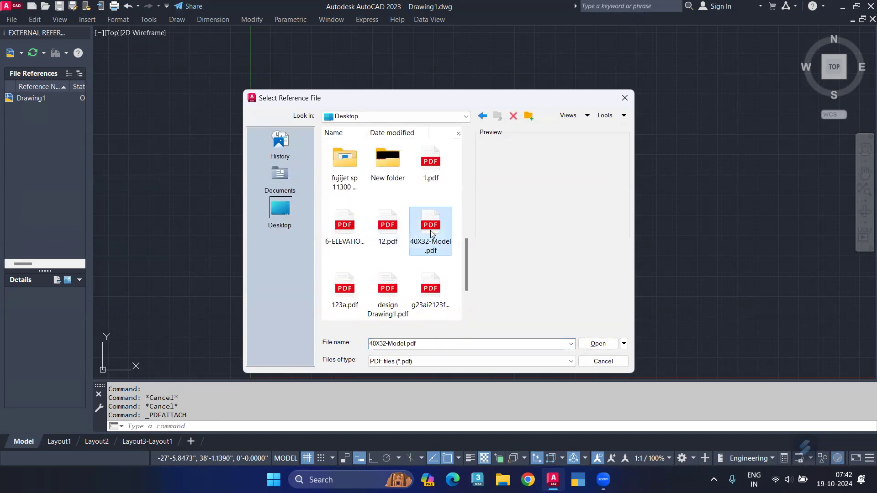
click(607, 347)
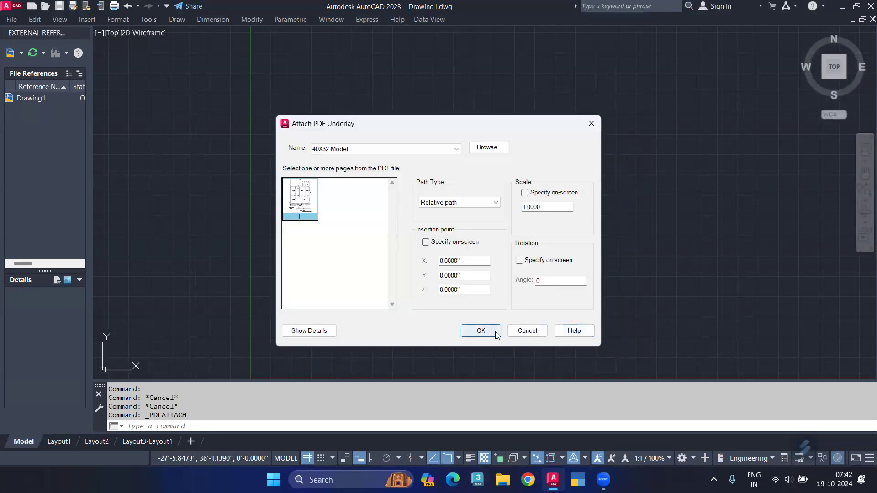
Step: Attach the PDF underlay at 0,0 with scale 1 and centre it in view
click(481, 331)
scroll(395, 277, up, 5)
scroll(396, 277, down, 1)
scroll(396, 277, down, 4)
middle_drag(388, 290, 436, 250)
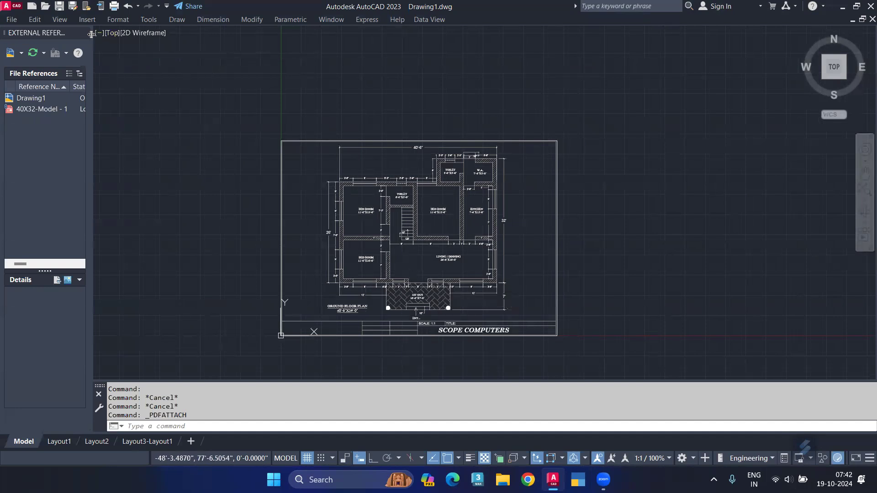
Step: Close the External References palette and frame the 40'-6" by 32' floor plan in view
click(83, 32)
scroll(515, 190, up, 3)
mouse_move(514, 190)
middle_down()
mouse_move(400, 237)
mouse_move(401, 216)
middle_up()
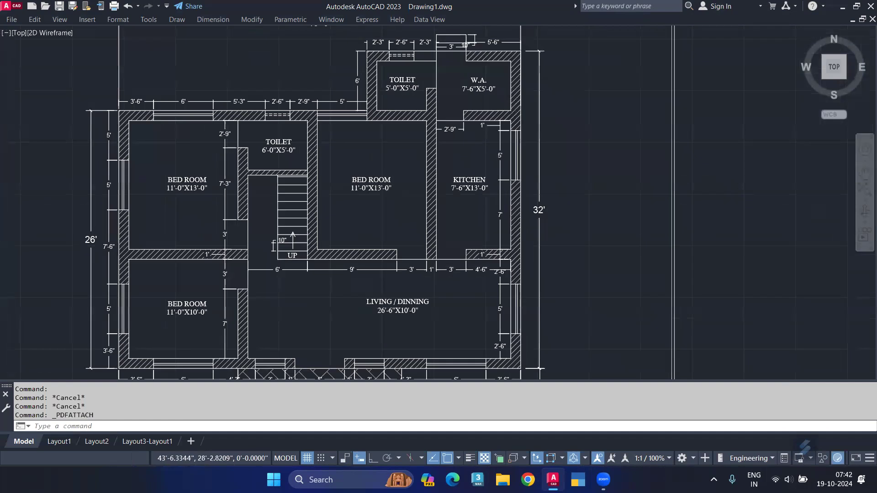
scroll(400, 224, down, 2)
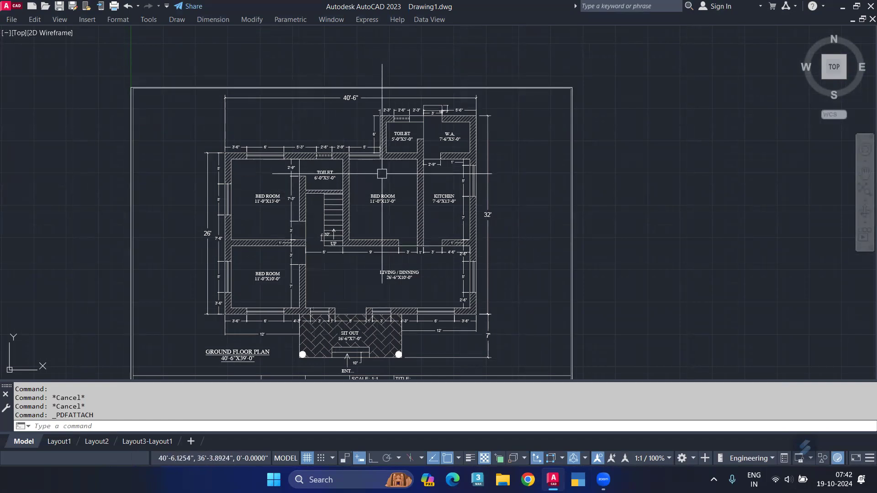
middle_drag(385, 223, 334, 221)
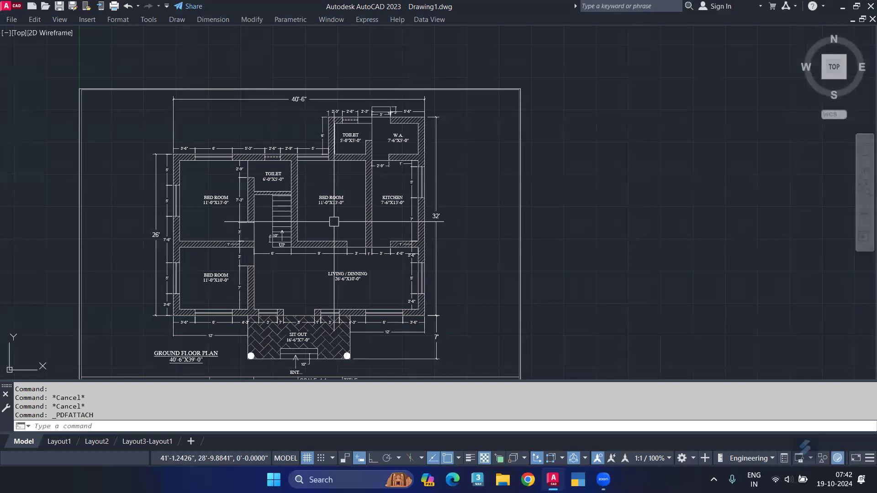
middle_drag(574, 280, 487, 266)
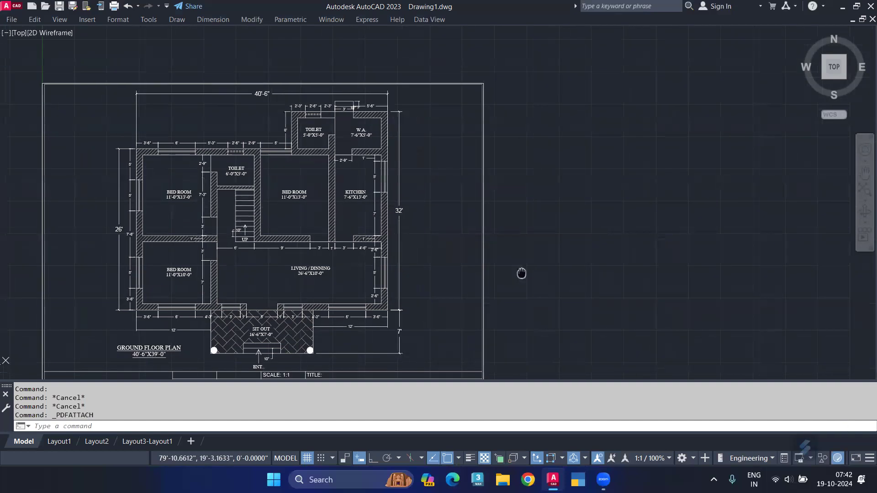
Step: Draw a 40'6 by 32' rectangle beside the PDF plan
text(rec)
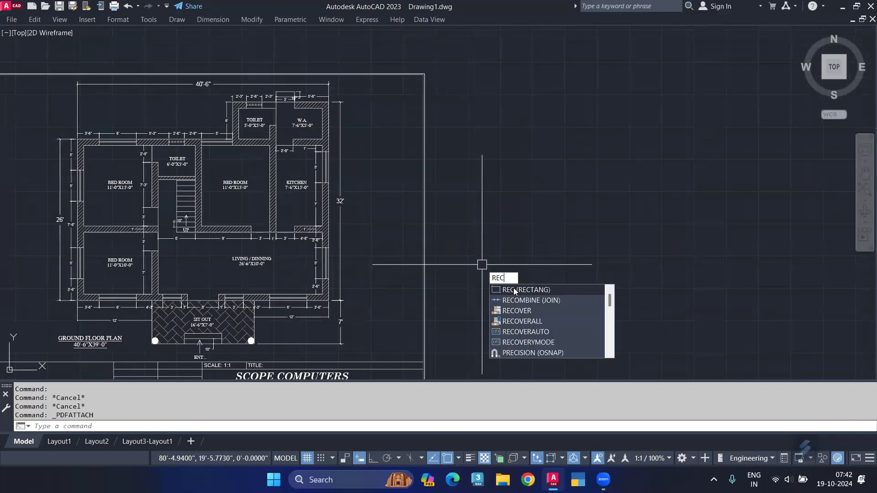
key(Return)
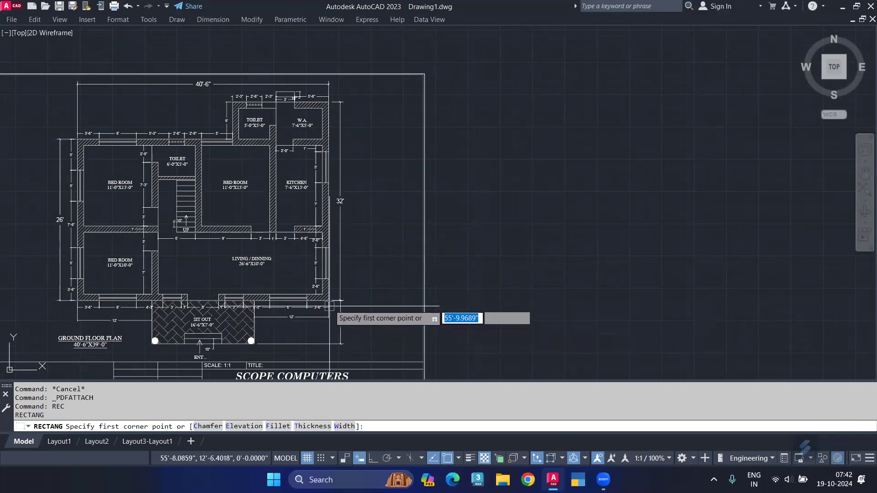
click(457, 301)
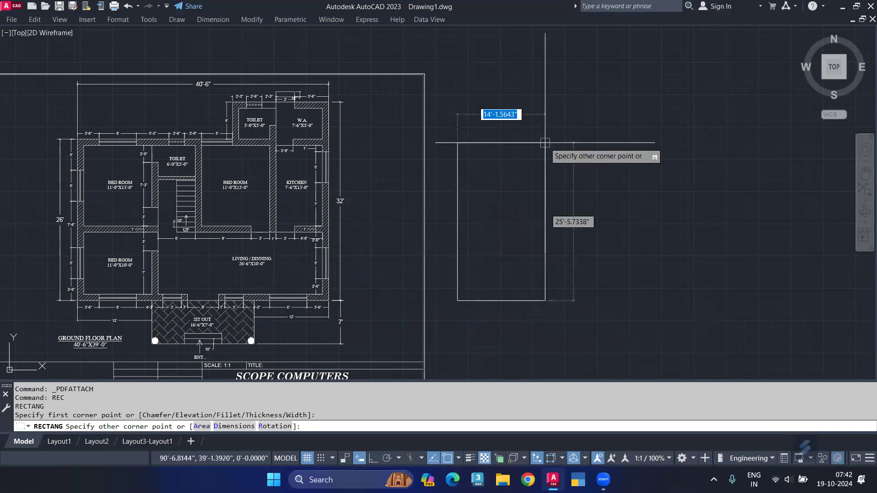
text(d)
key(Return)
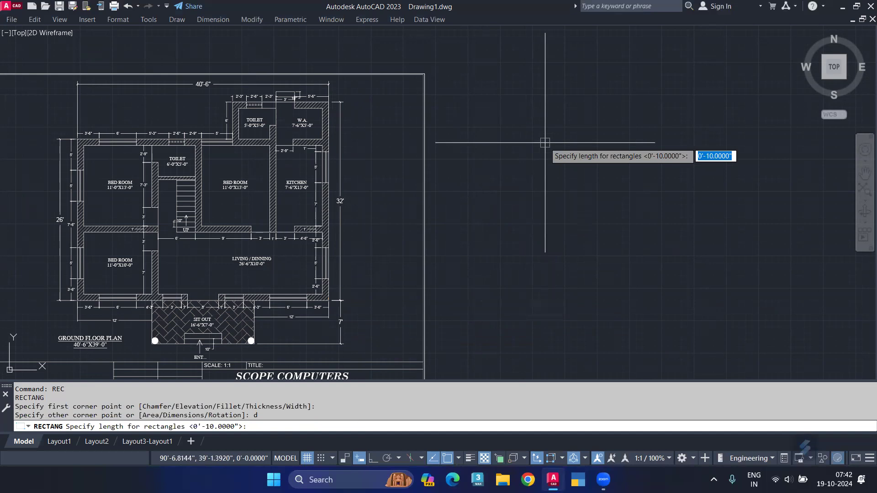
text(40')
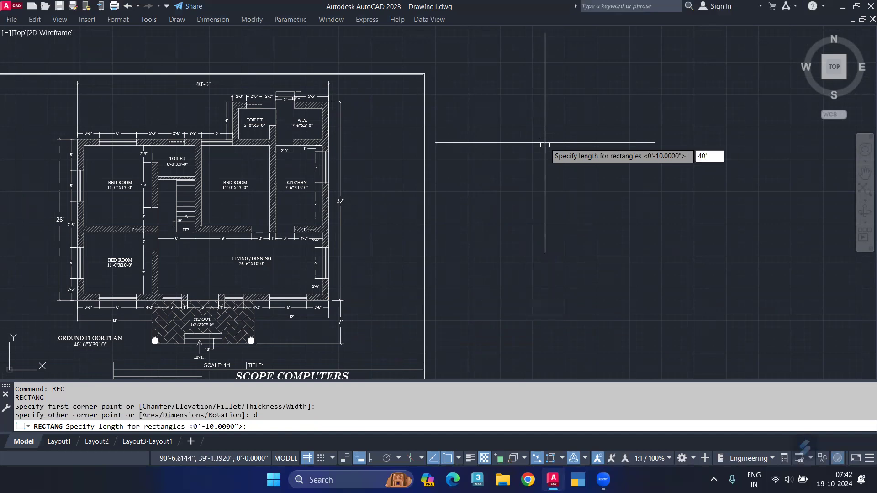
text(6)
key(Return)
text(32)
key(Return)
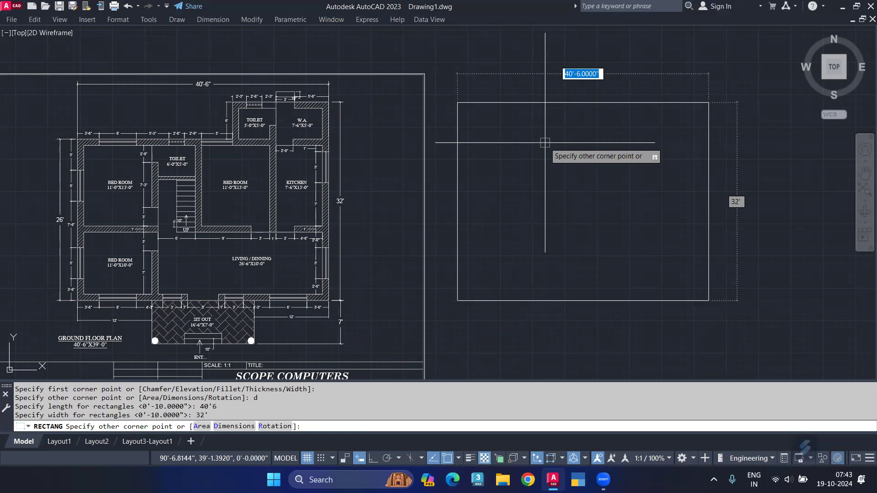
click(667, 211)
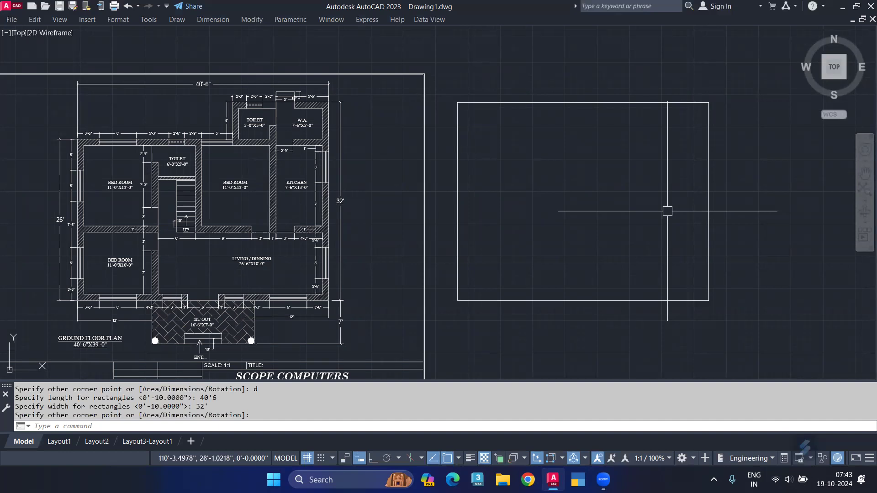
Step: Offset the rectangle 12 inward to form the double-line outer wall
text(o)
key(Return)
text(12)
key(Return)
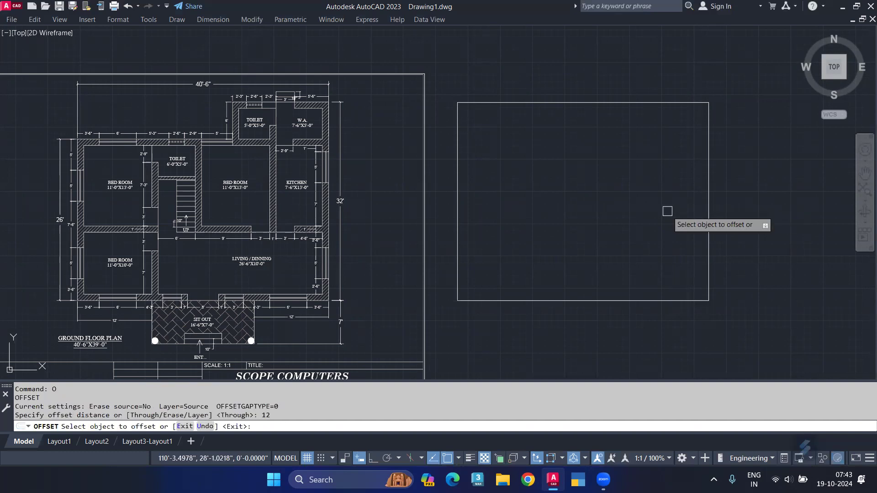
click(654, 108)
click(659, 129)
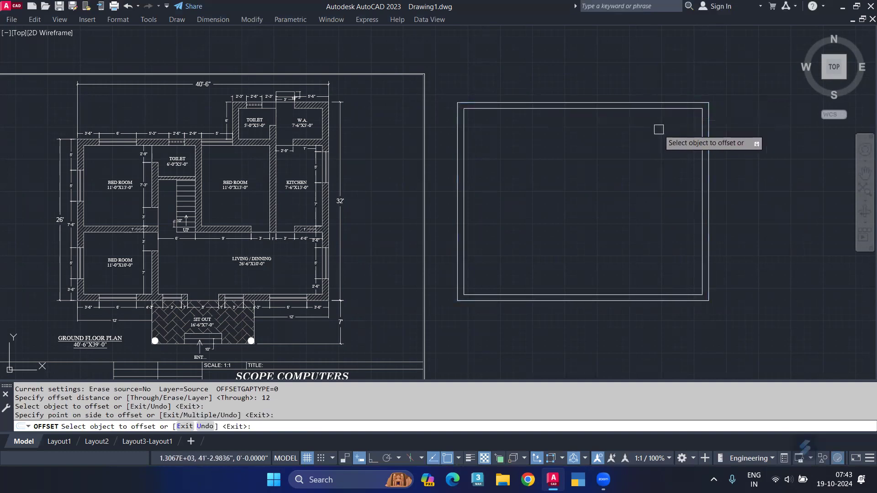
key(Return)
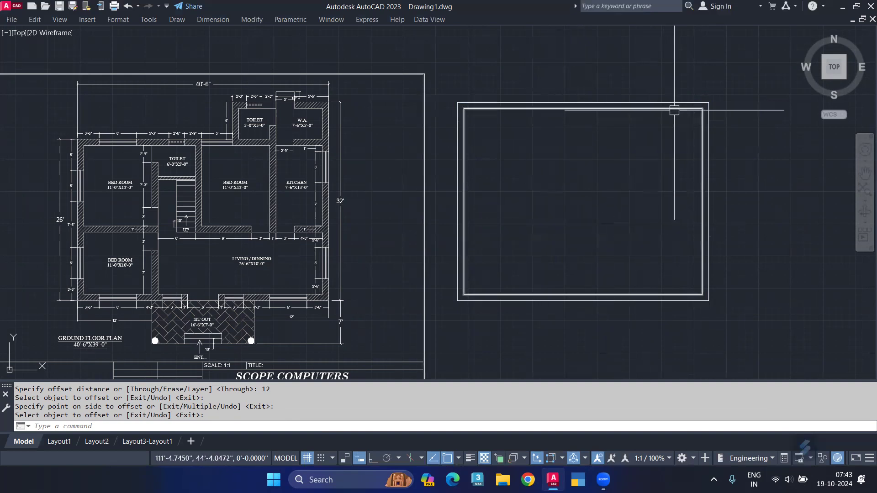
Step: Draw a 7'6 by 5' W.A. room rectangle in the inner top-right corner
text(rec)
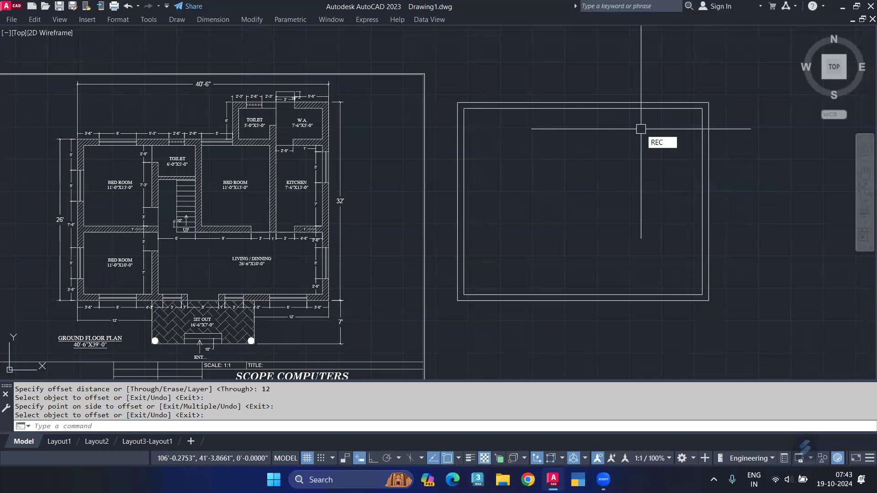
key(Return)
click(702, 108)
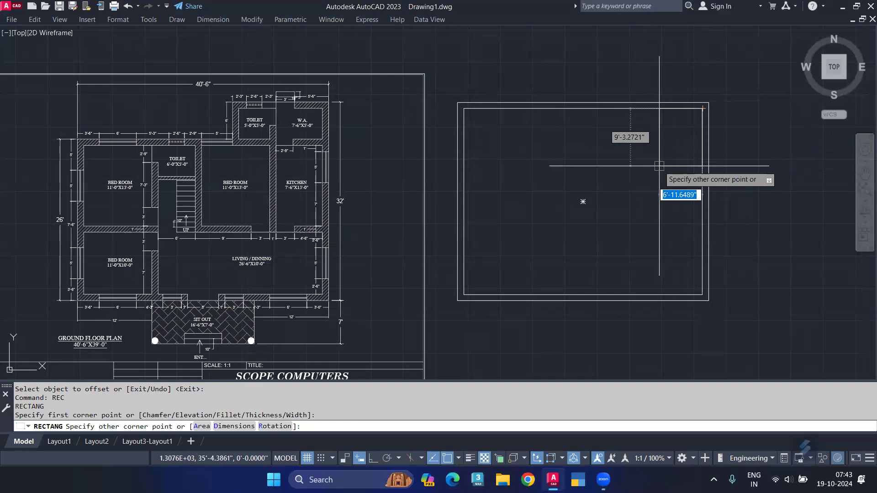
text(d)
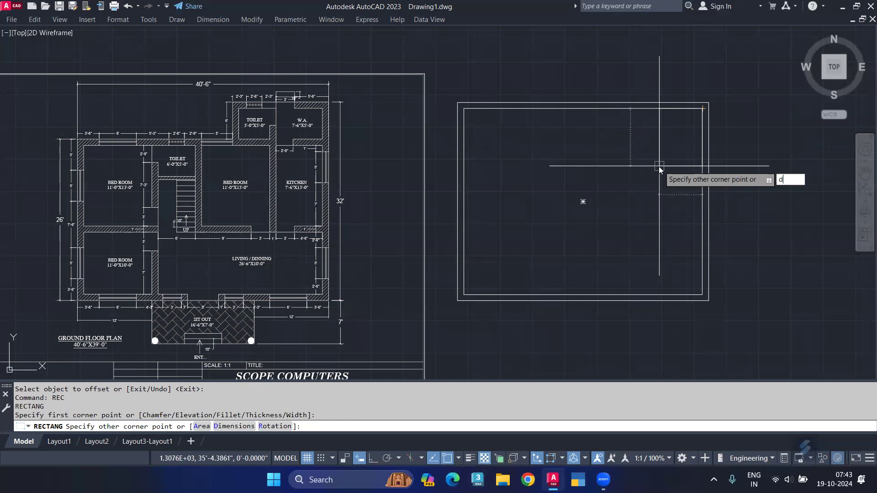
key(Return)
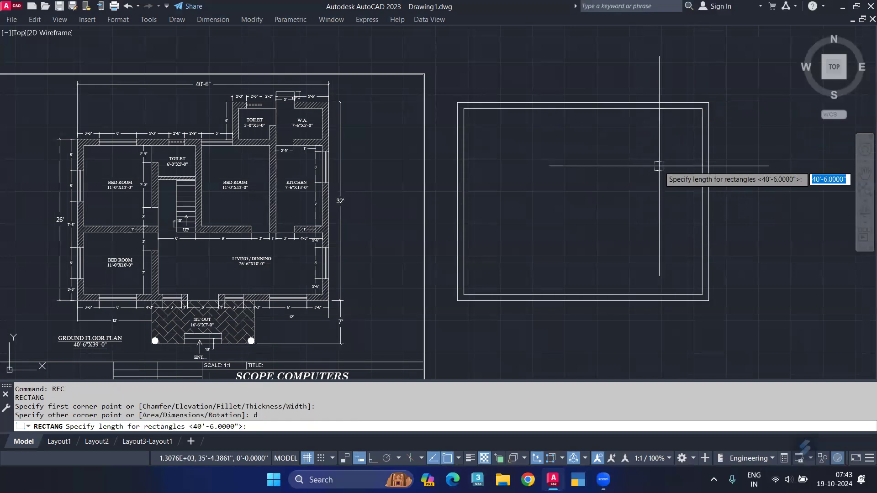
text(7'6)
key(Return)
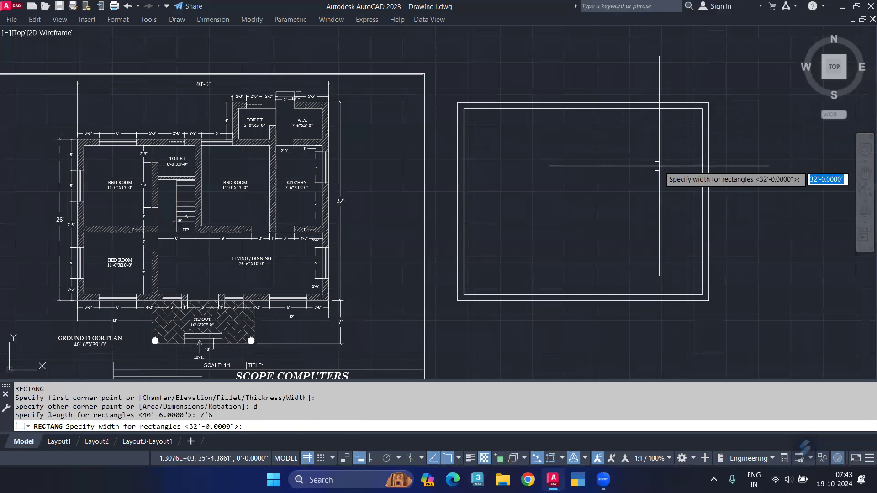
text(5')
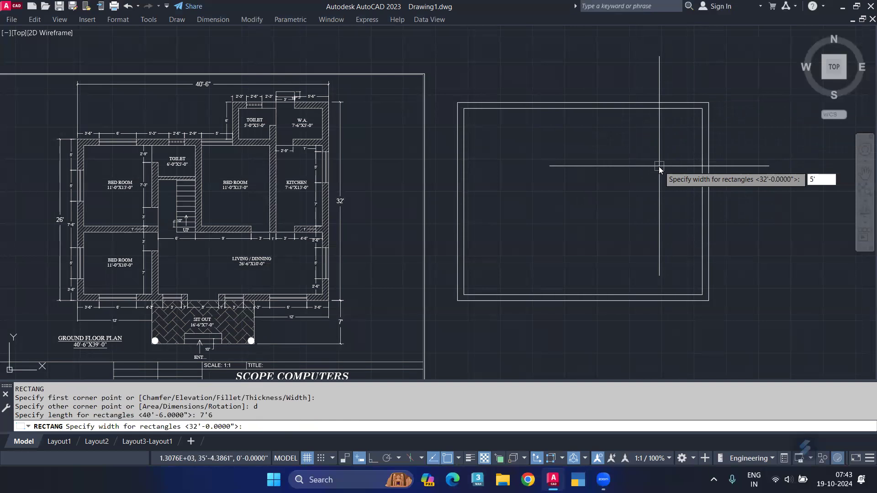
key(Return)
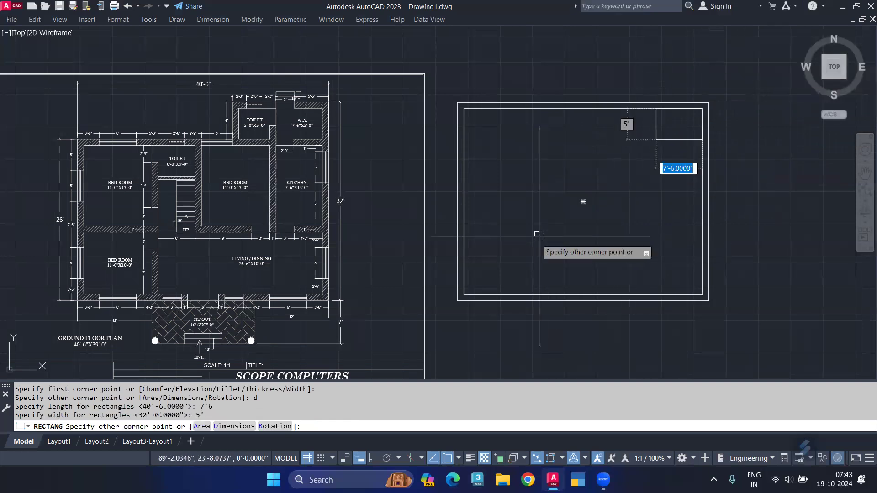
click(536, 238)
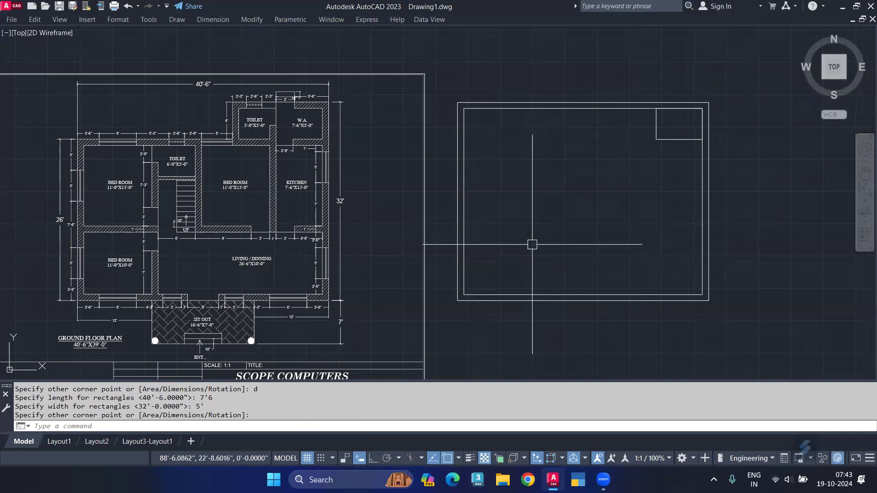
Step: Draw a 5' by 5' toilet square beside the W.A. room
key(Return)
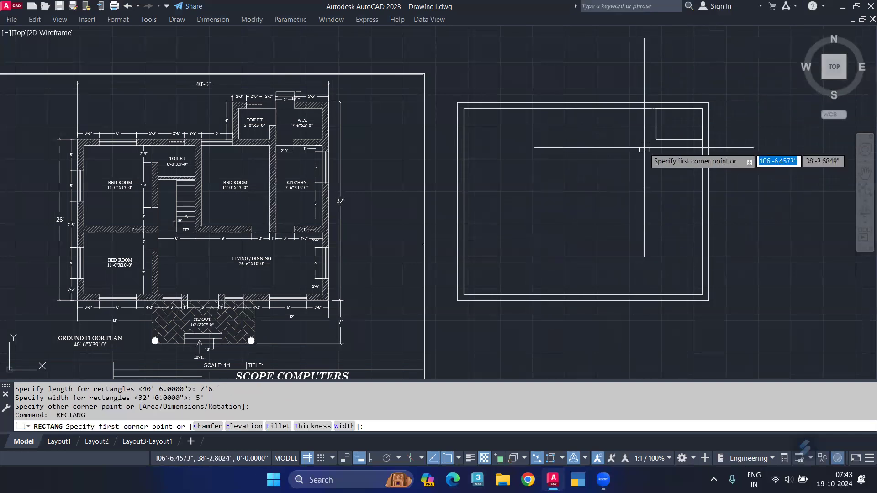
click(656, 108)
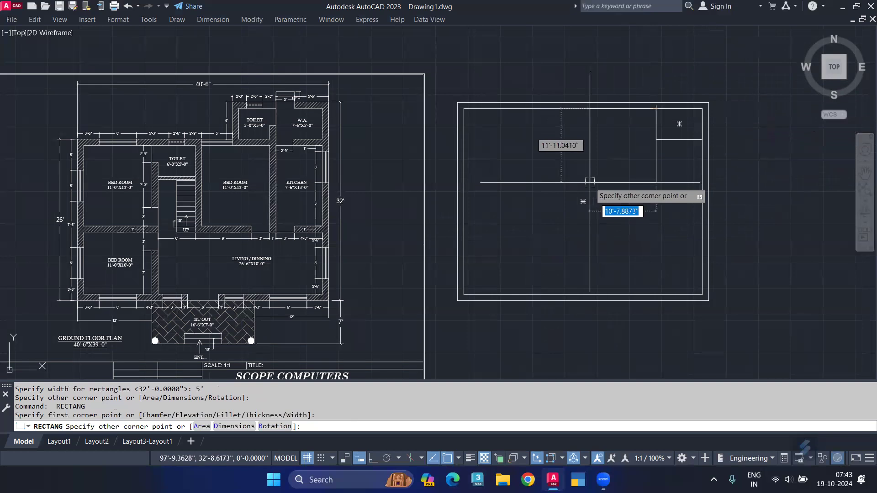
text(d)
key(Return)
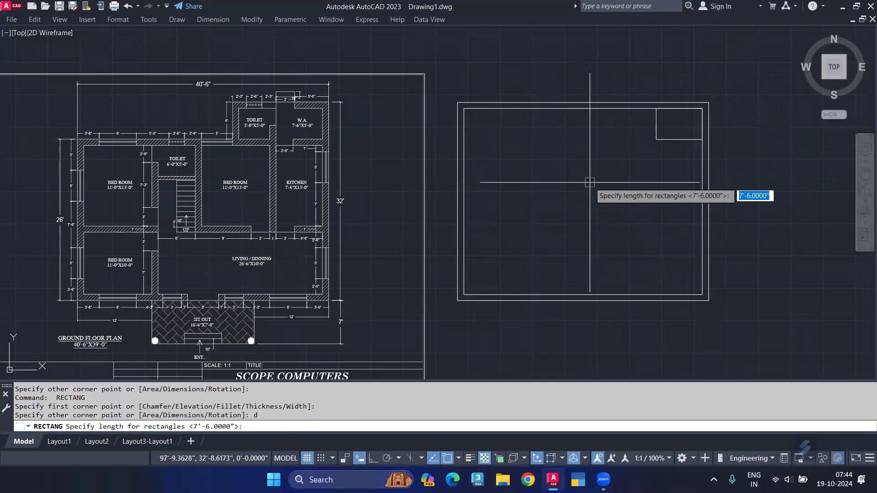
text(5')
key(Return)
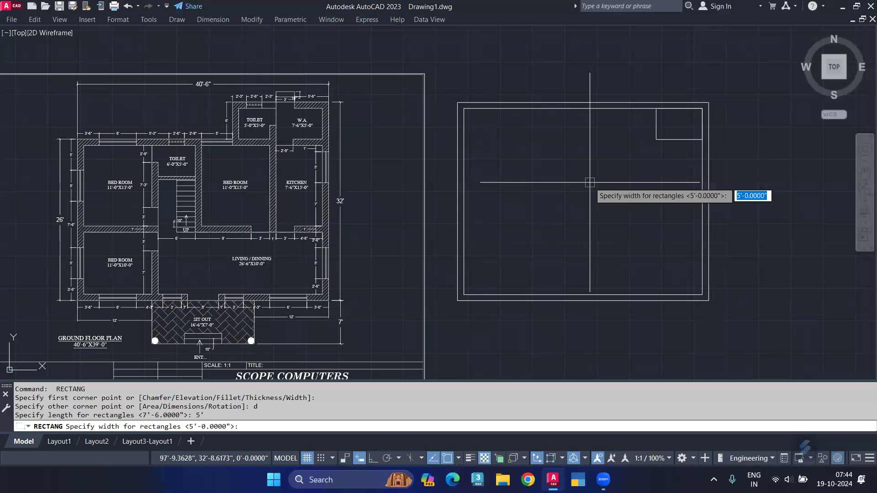
text(v)
key(BackSpace)
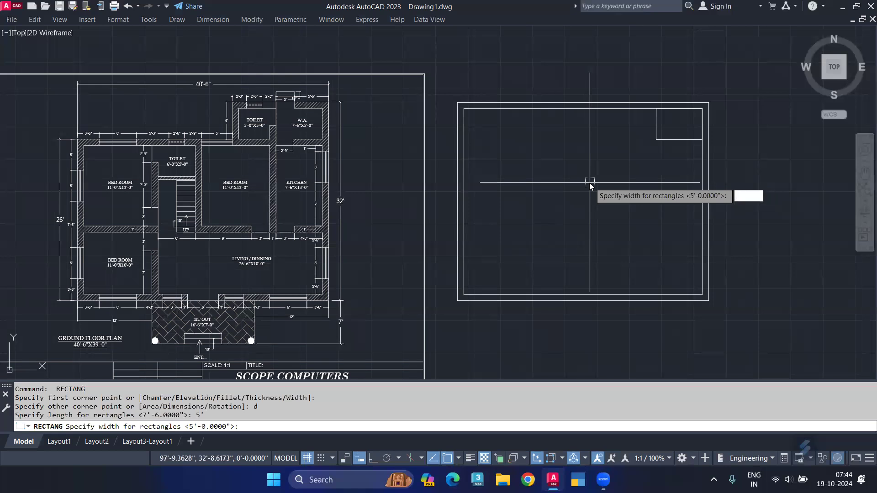
key(Return)
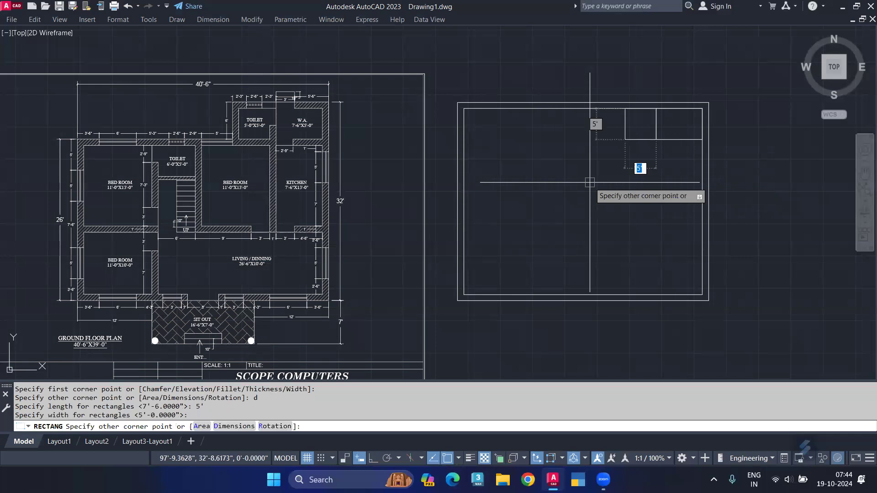
click(590, 238)
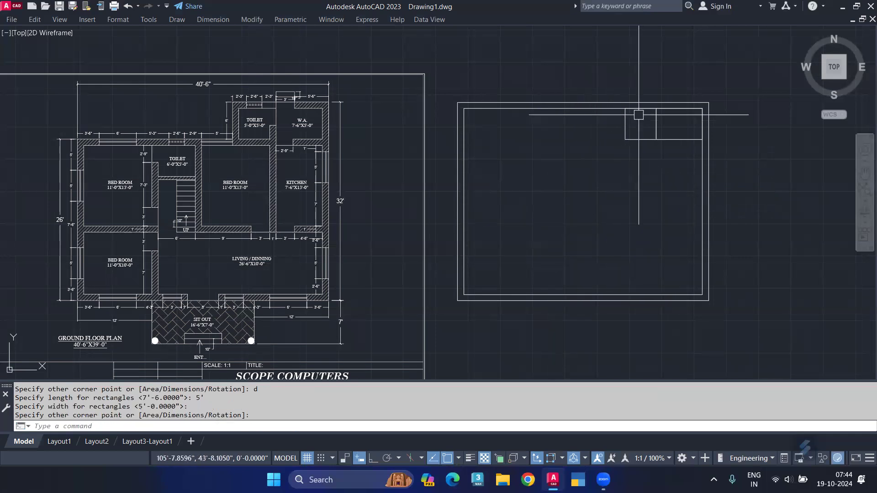
Step: With Ortho on, move the toilet square 12 left to leave a wall gap
scroll(639, 115, up, 2)
click(623, 149)
click(553, 183)
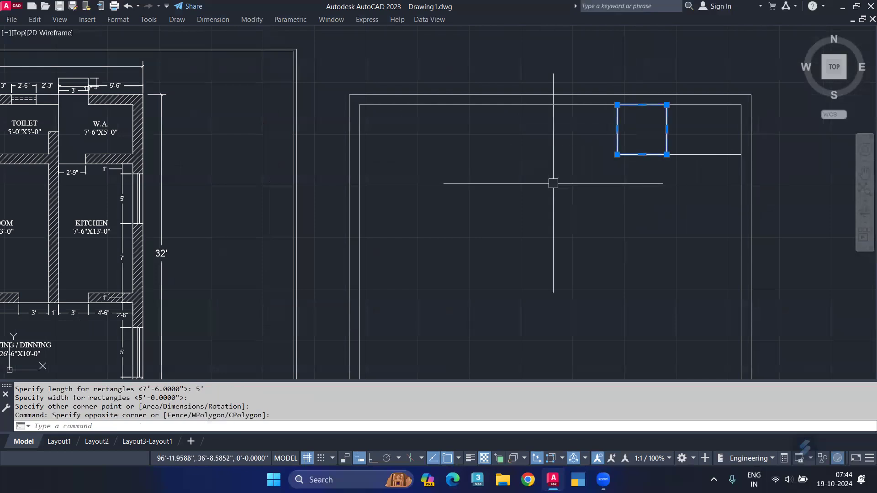
key(F8)
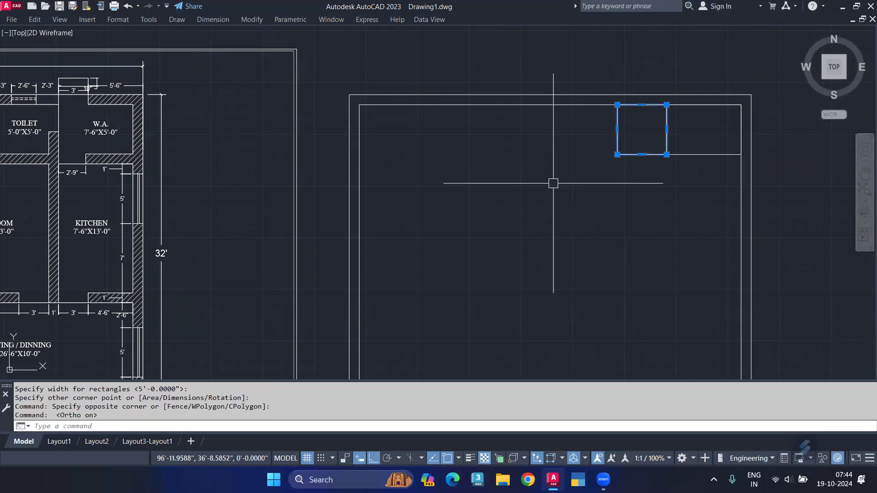
key(space)
click(621, 205)
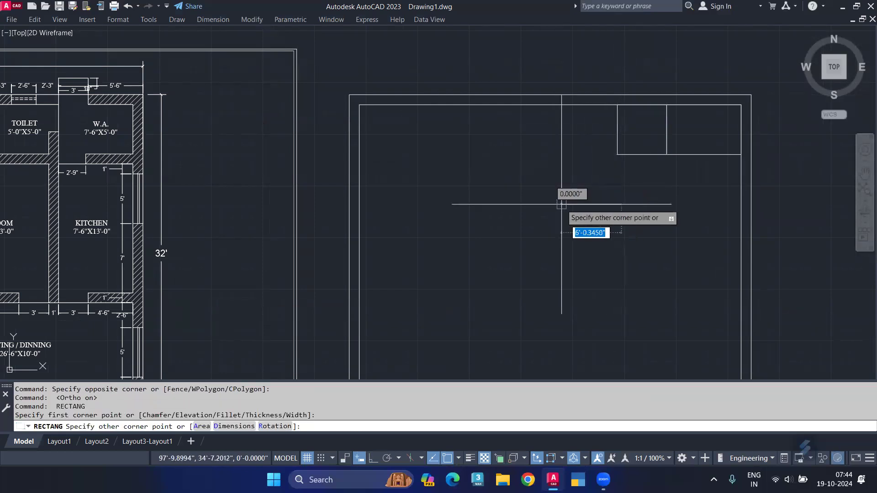
key(Escape)
click(641, 154)
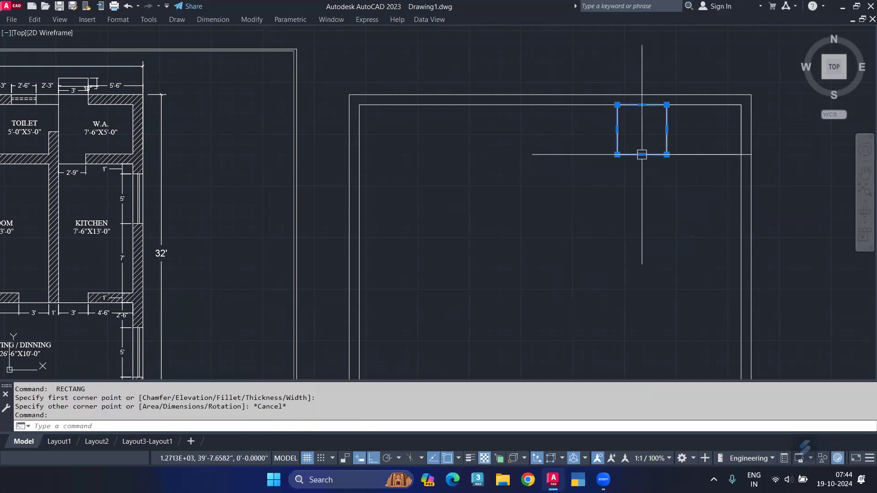
text(m)
key(space)
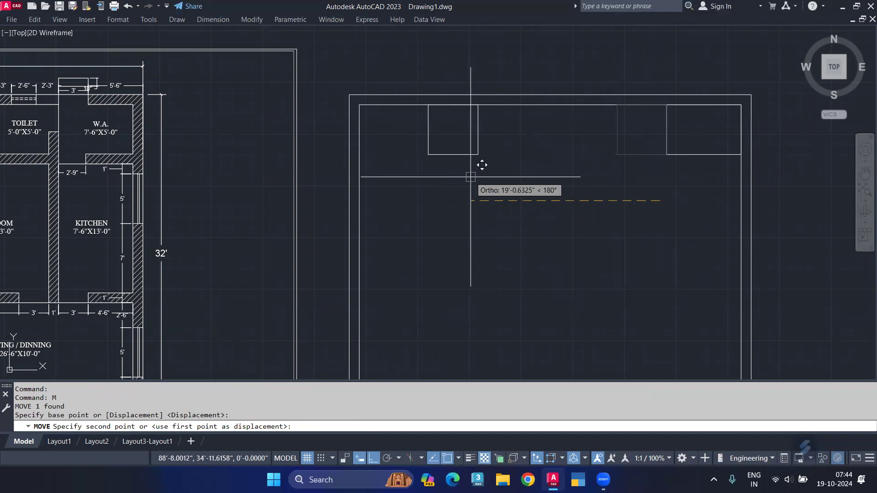
text(12)
key(Return)
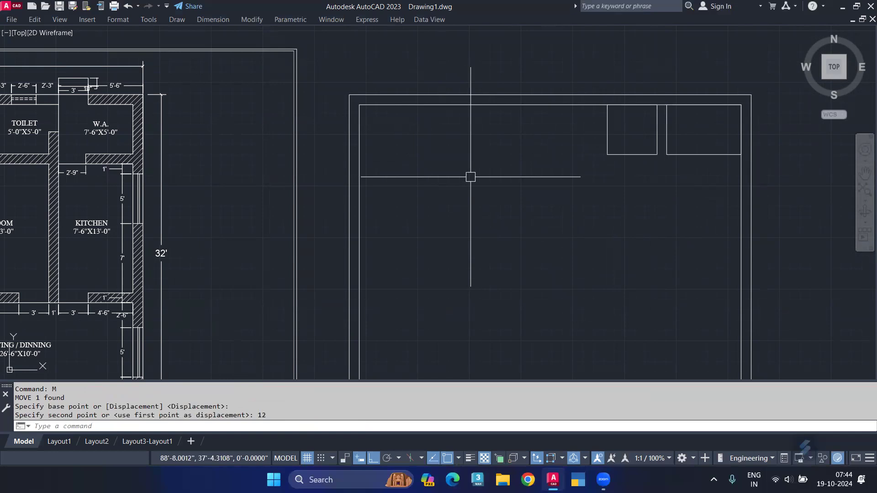
Step: Draw a 7'6 by 13' kitchen rectangle from the W.A. room's bottom-right corner
text(R)
text(EC)
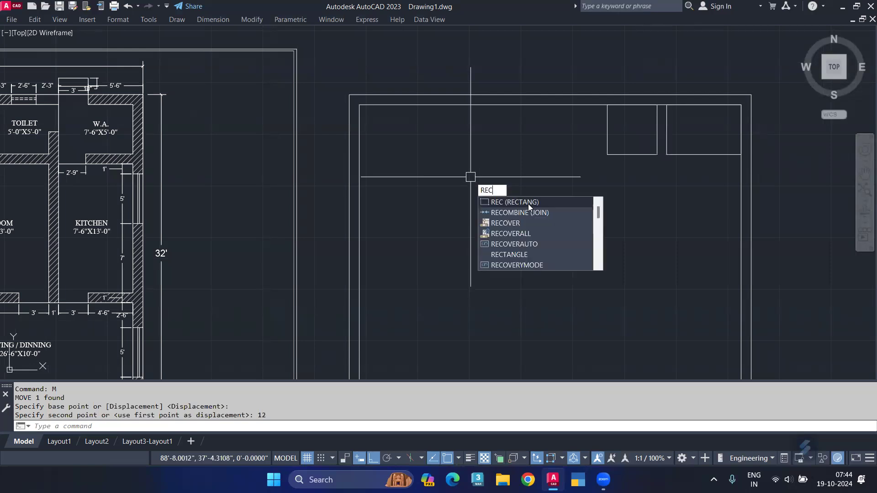
click(528, 202)
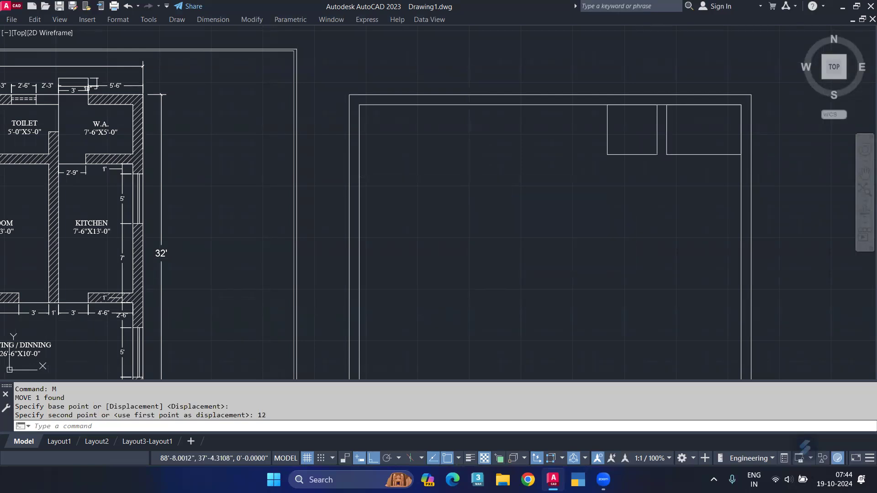
key(Return)
click(741, 155)
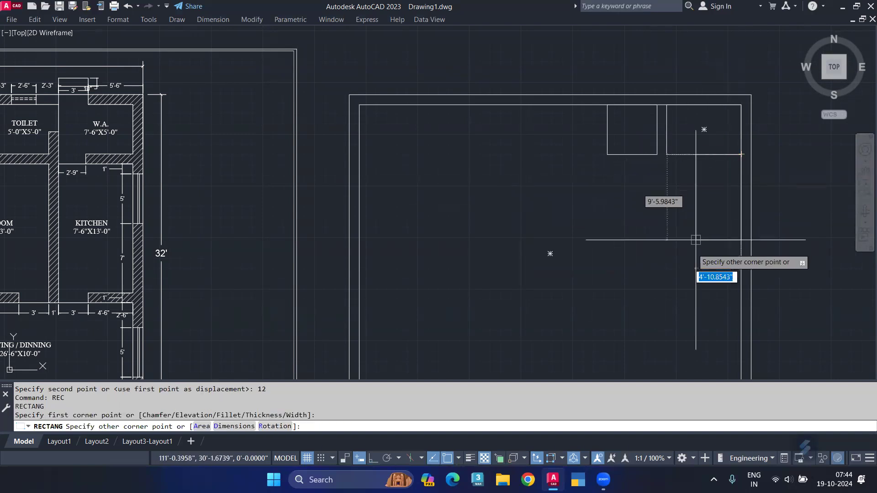
text(d)
key(Return)
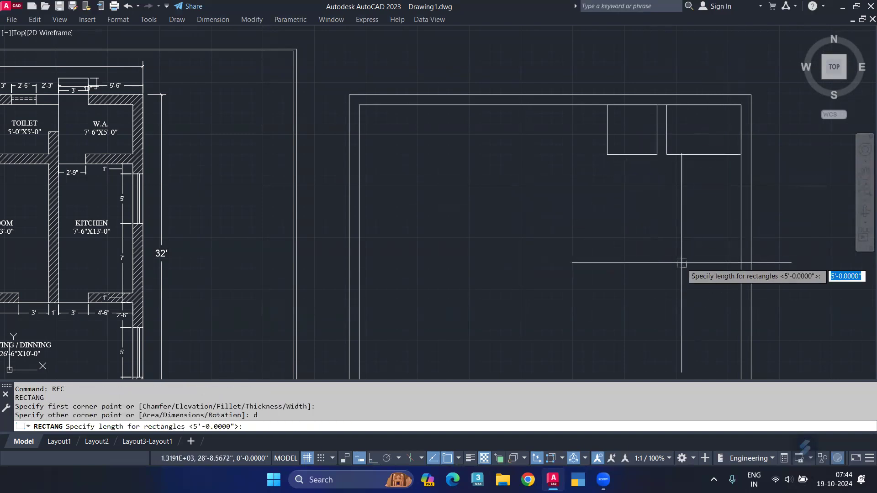
text(7'6)
key(Return)
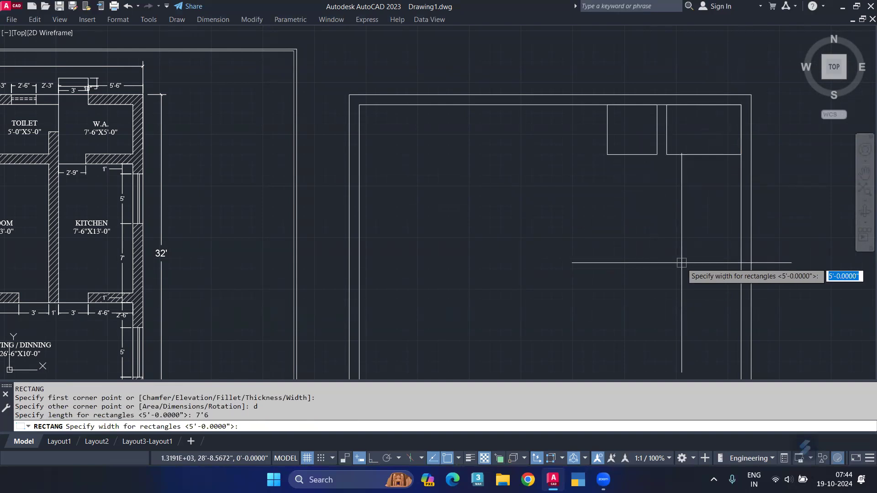
text(13')
key(Return)
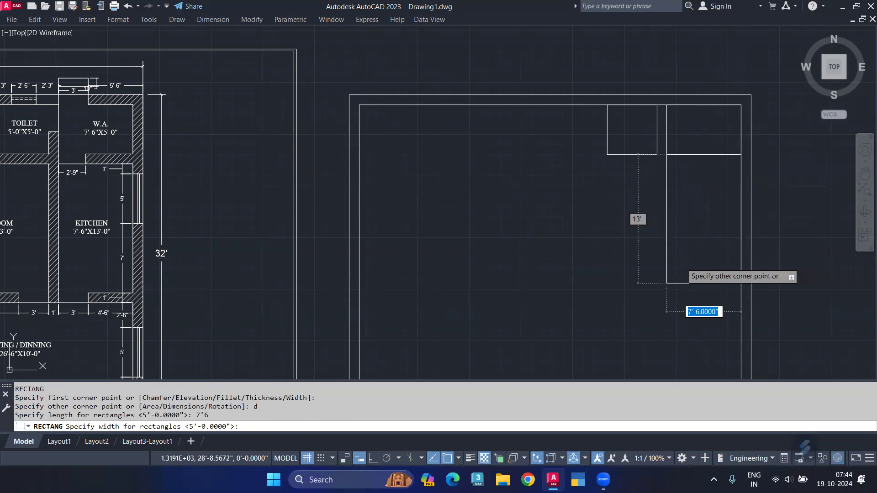
click(541, 314)
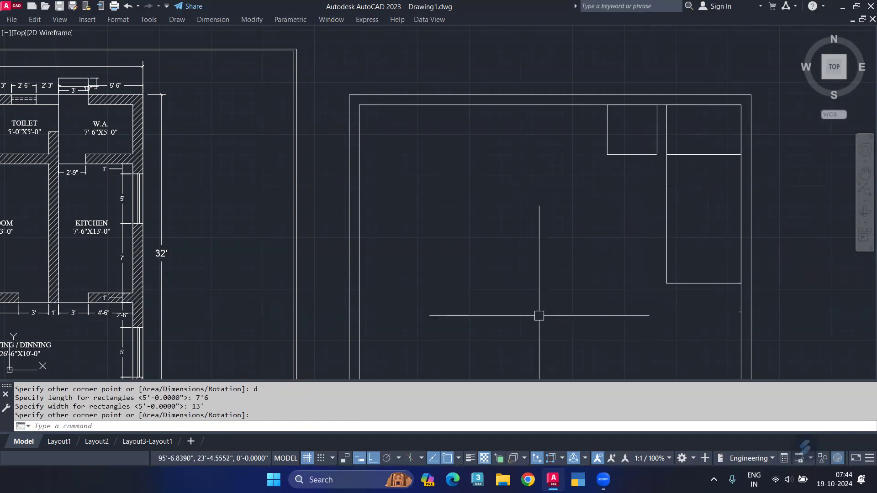
Step: Move the kitchen rectangle 12 down to leave a wall gap
click(668, 252)
text(m)
key(Return)
click(533, 187)
text(12)
key(Return)
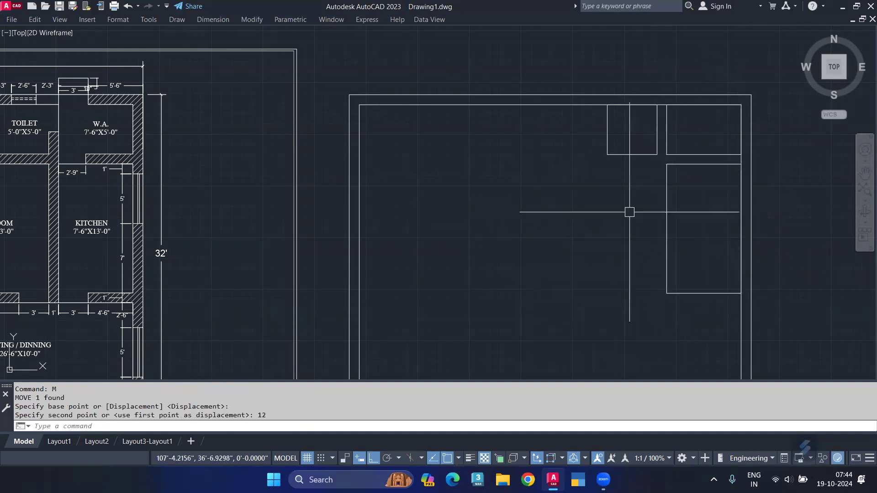
Step: Draw an 11' by 13' room rectangle at the room block's corner
middle_drag(583, 229, 717, 239)
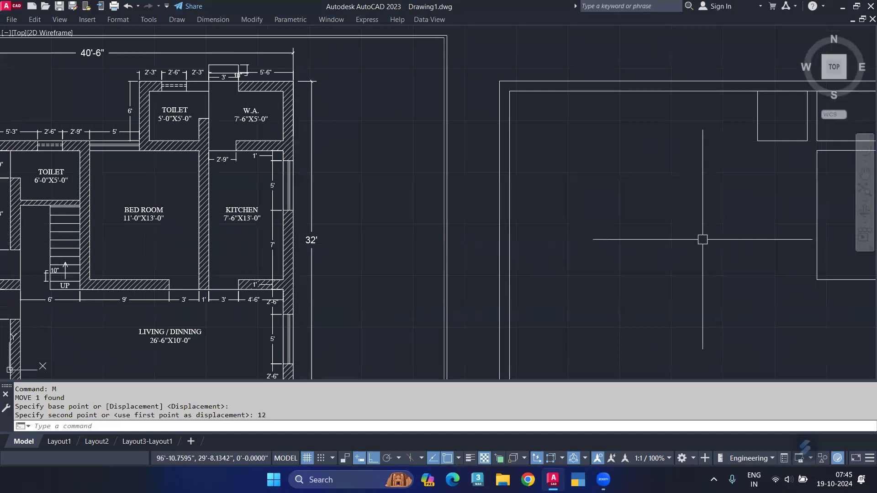
scroll(694, 242, down, 2)
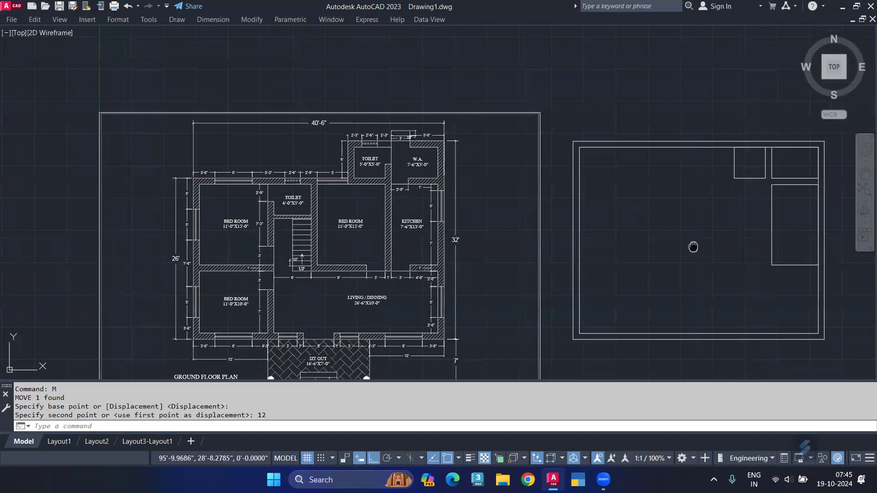
middle_drag(693, 246, 669, 246)
scroll(705, 227, up, 2)
text(re)
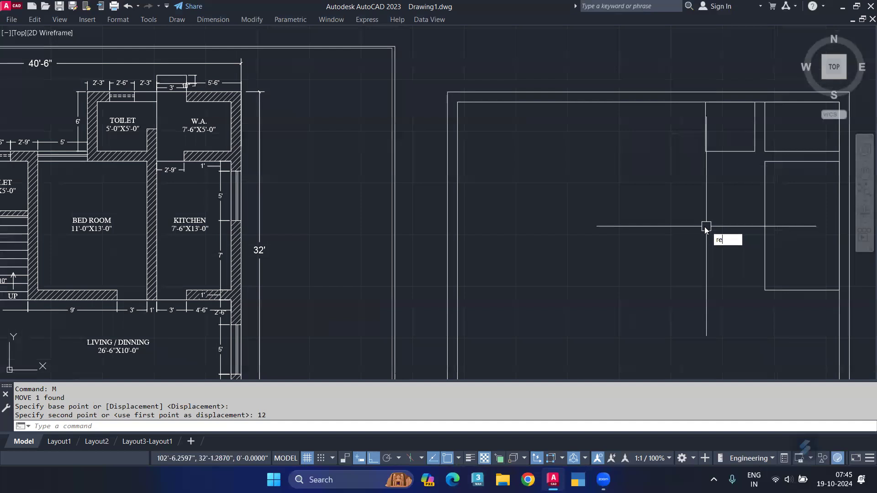
text(c)
key(Return)
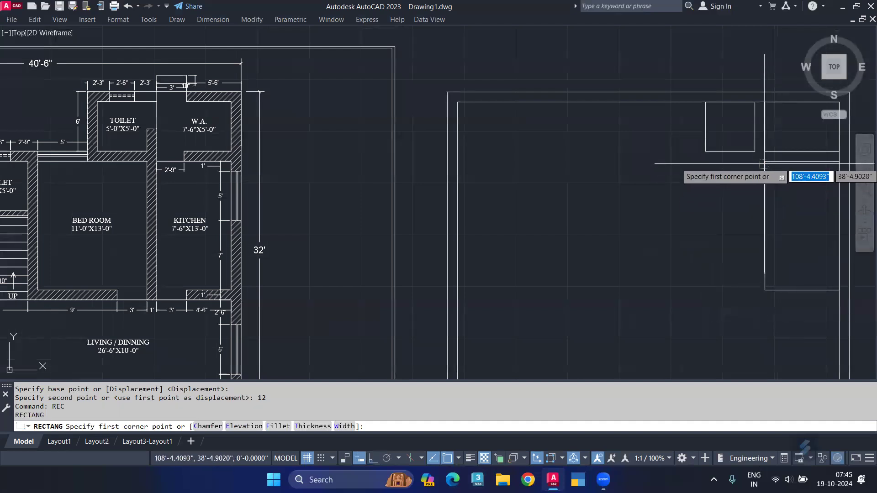
click(764, 163)
text(d)
key(Return)
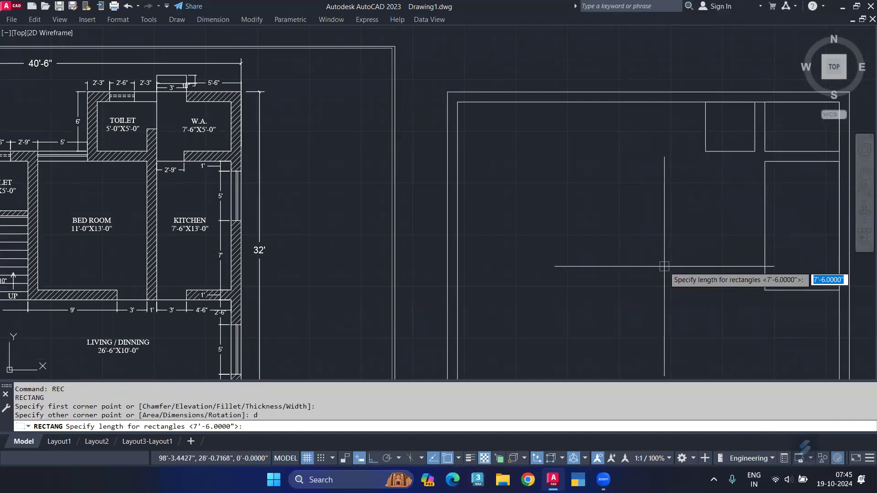
text(11')
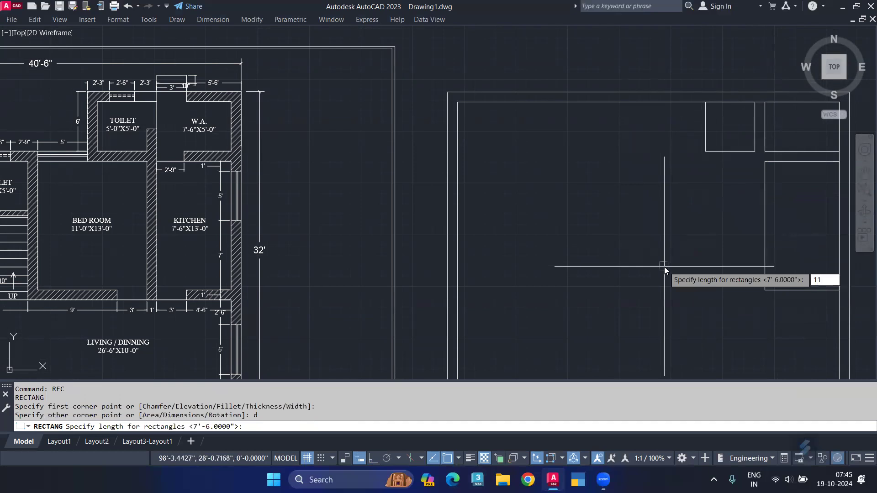
key(Return)
key(Return)
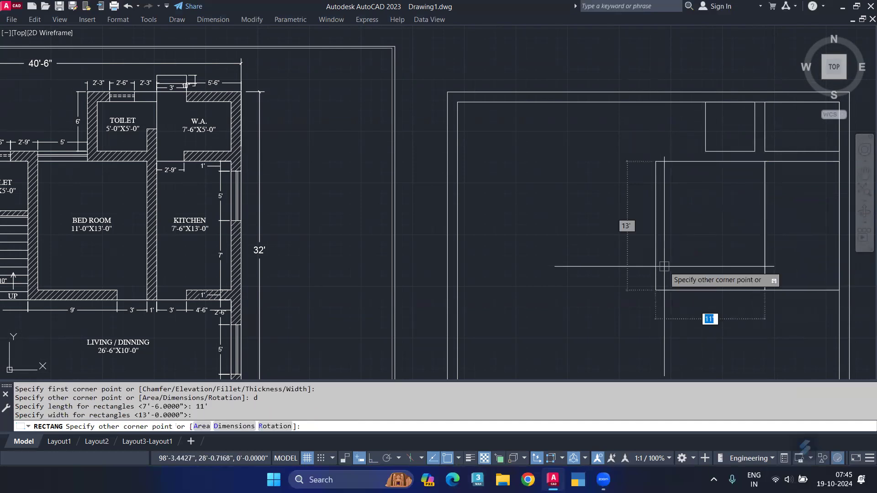
click(649, 274)
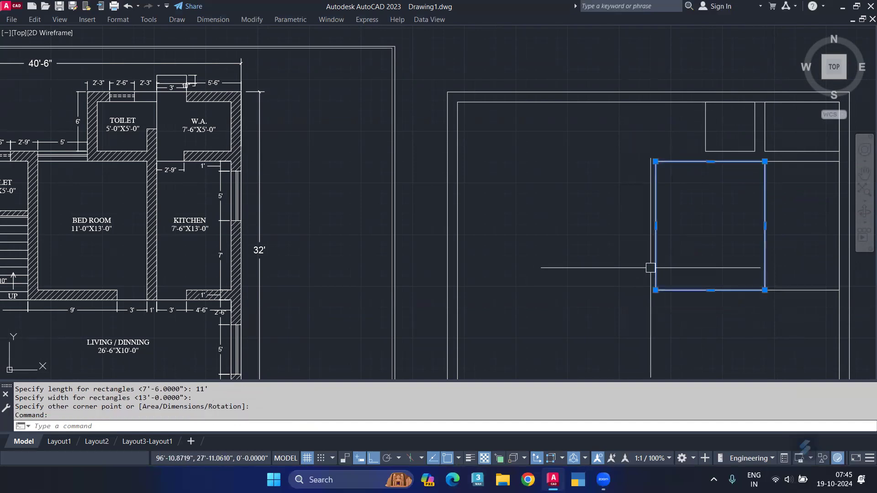
Step: Move the 11' by 13' rectangle 12 left, away from the kitchen
text(M)
key(Return)
click(583, 288)
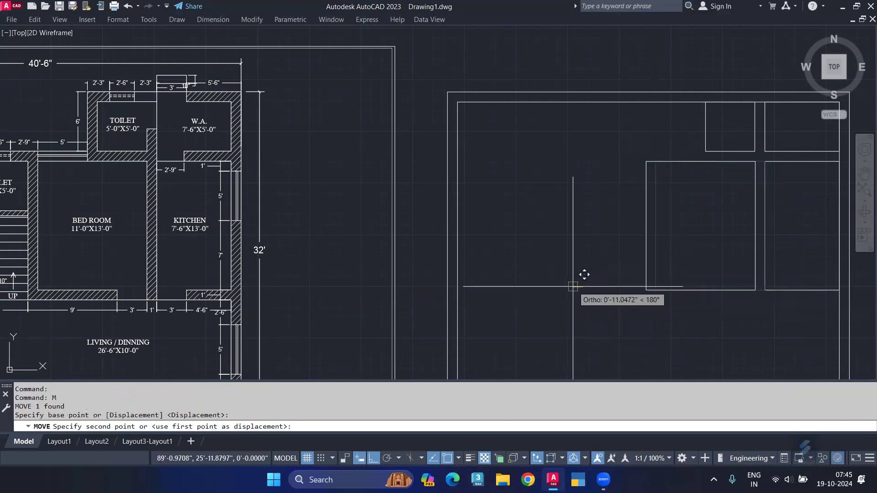
text(12)
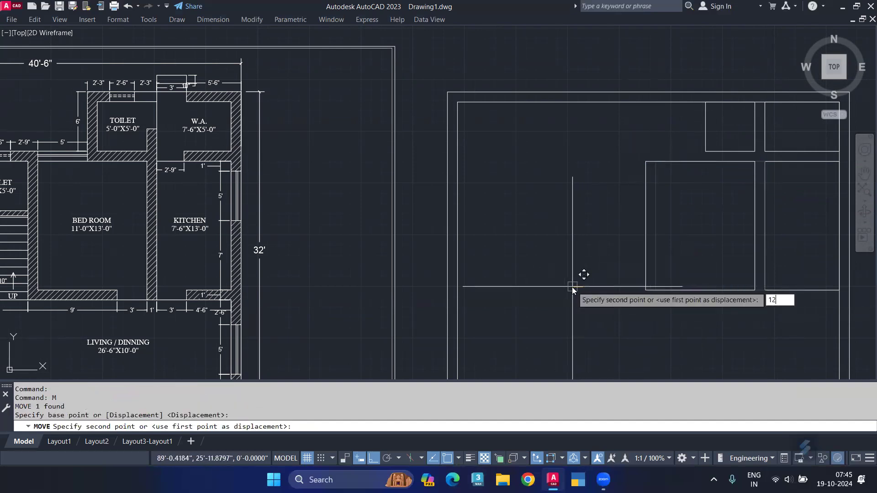
key(Return)
click(646, 240)
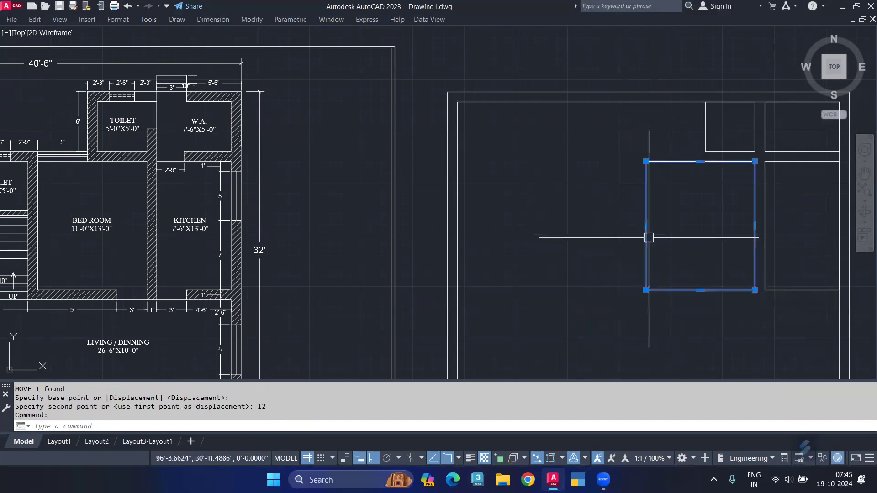
Step: Copy the 11' by 13' room rectangle onto the outline's left side, matching the left bedroom
text(co)
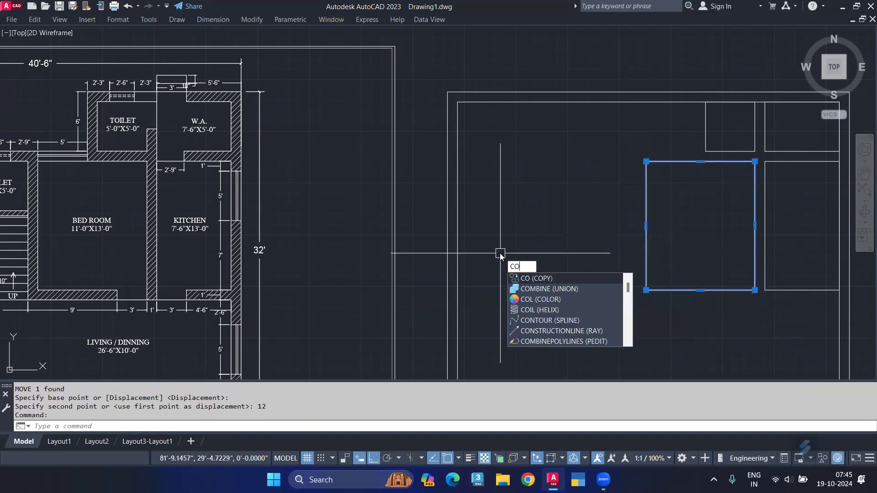
key(Return)
scroll(499, 253, down, 3)
scroll(367, 243, down, 2)
scroll(269, 241, up, 5)
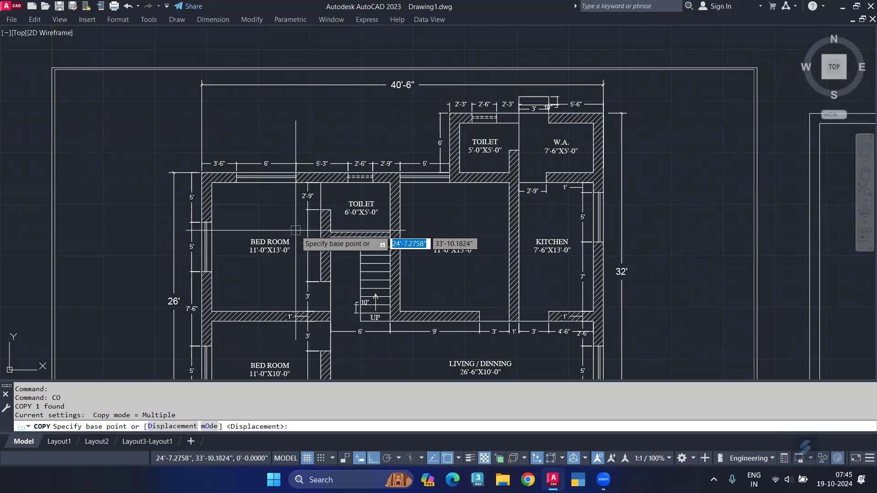
scroll(296, 230, down, 2)
scroll(356, 231, down, 2)
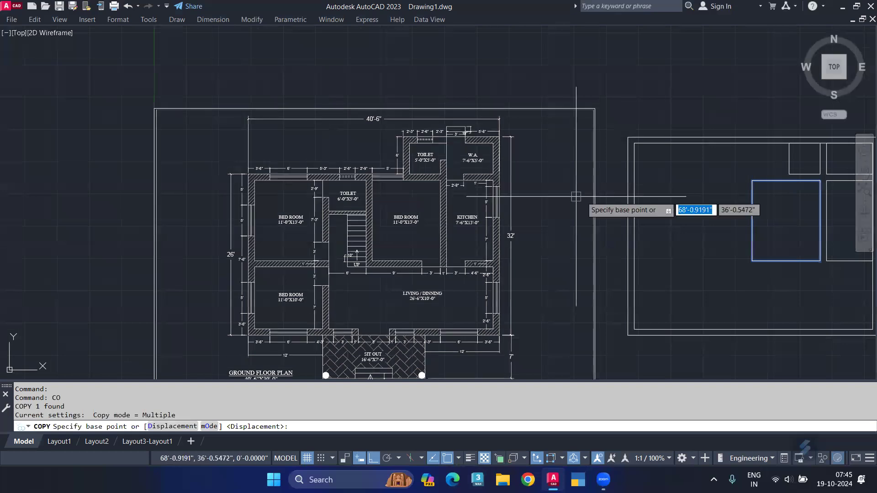
click(752, 181)
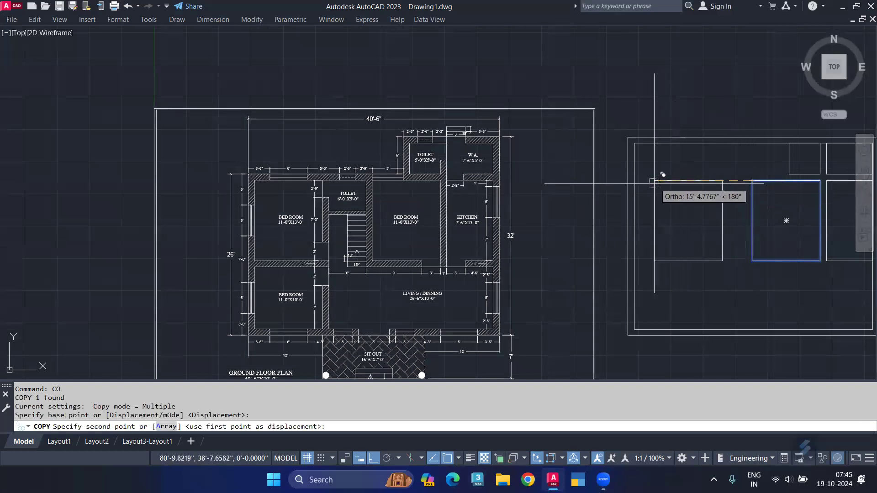
click(634, 181)
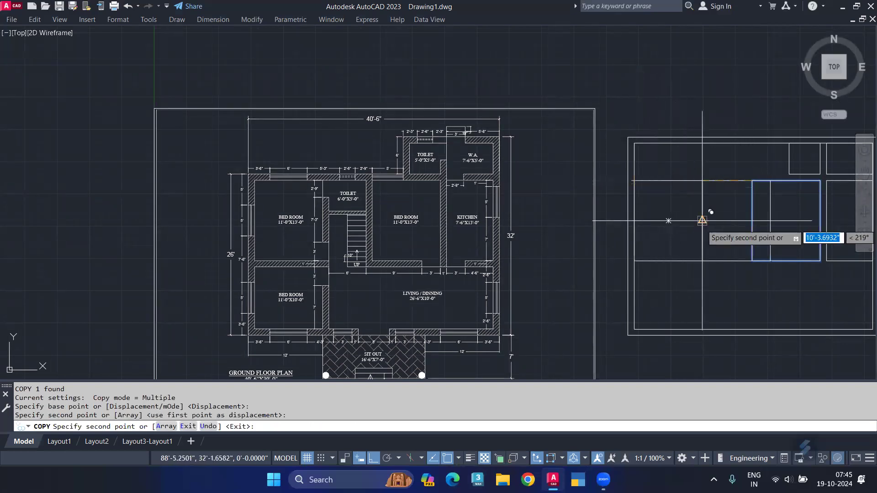
key(Return)
Step: Pan and zoom to bring the floor plan's sit-out into view
middle_drag(725, 295, 672, 293)
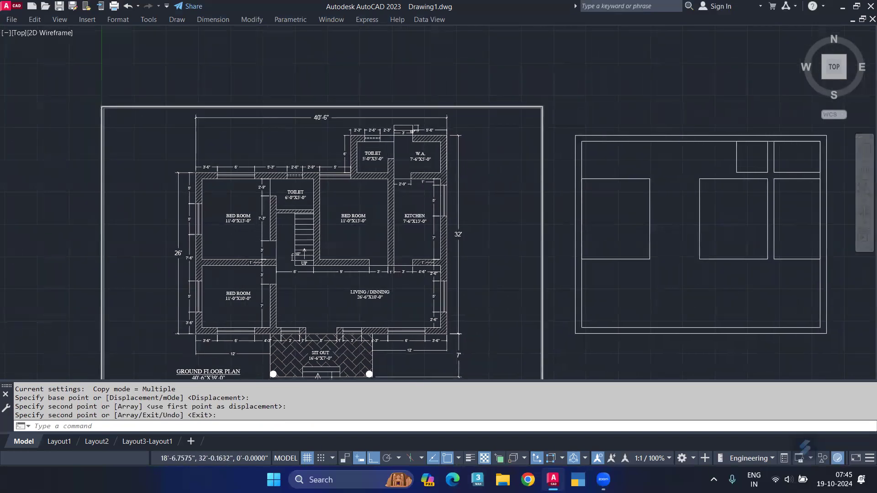
scroll(218, 219, up, 2)
scroll(219, 220, up, 2)
scroll(557, 210, down, 2)
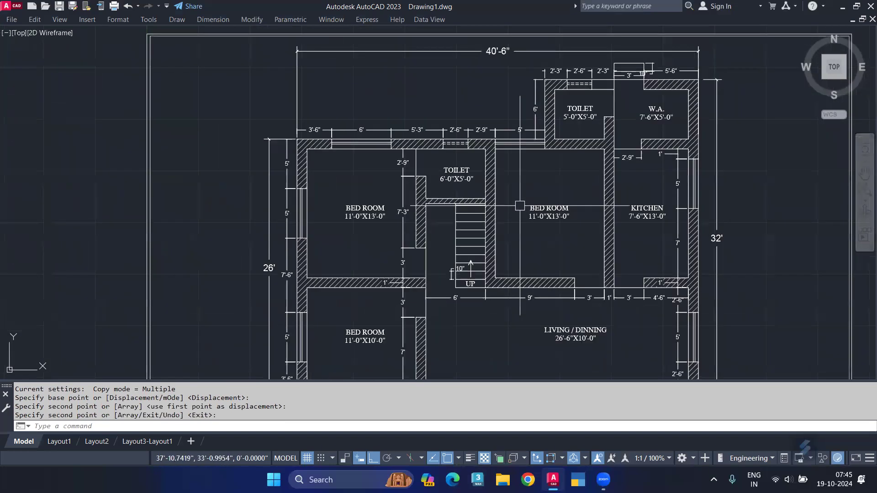
middle_drag(377, 343, 302, 282)
scroll(302, 282, down, 4)
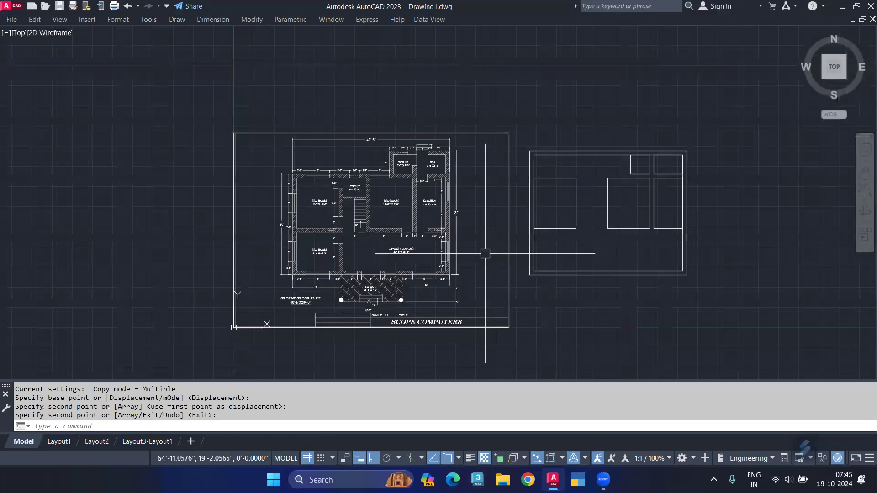
scroll(548, 268, up, 2)
Step: Draw an 11' by 10' rectangle from the left room's bottom-left corner, placed below it
scroll(549, 267, up, 2)
text(rec)
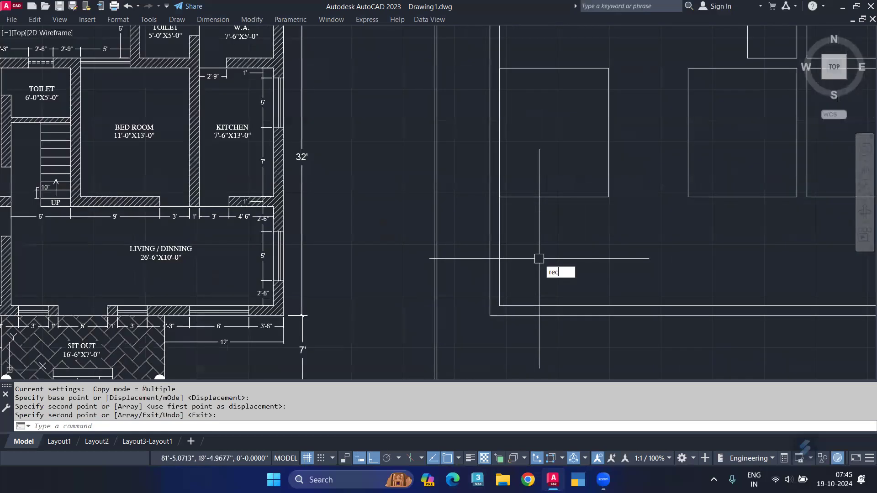
key(Return)
click(499, 197)
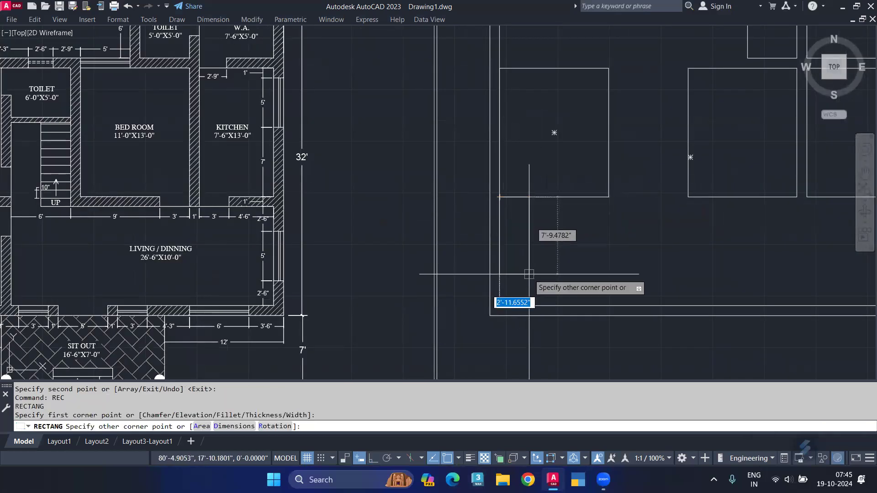
text(d)
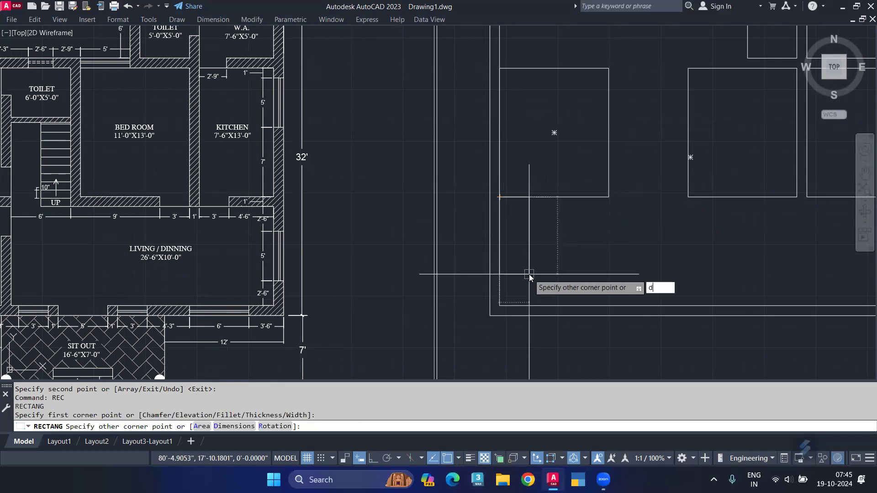
key(Return)
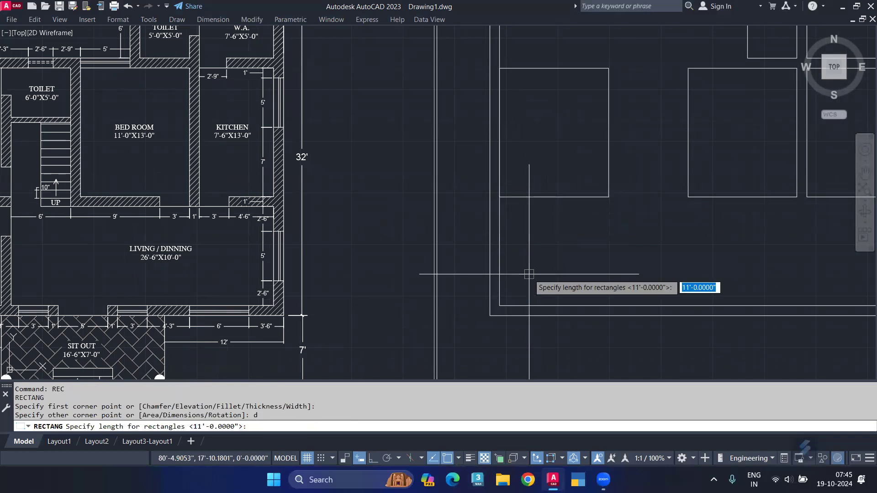
scroll(529, 274, down, 2)
key(Return)
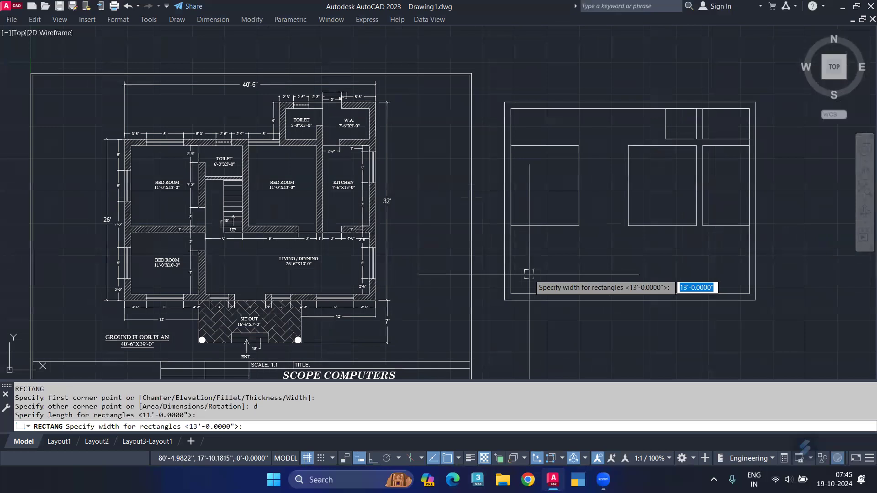
text(10')
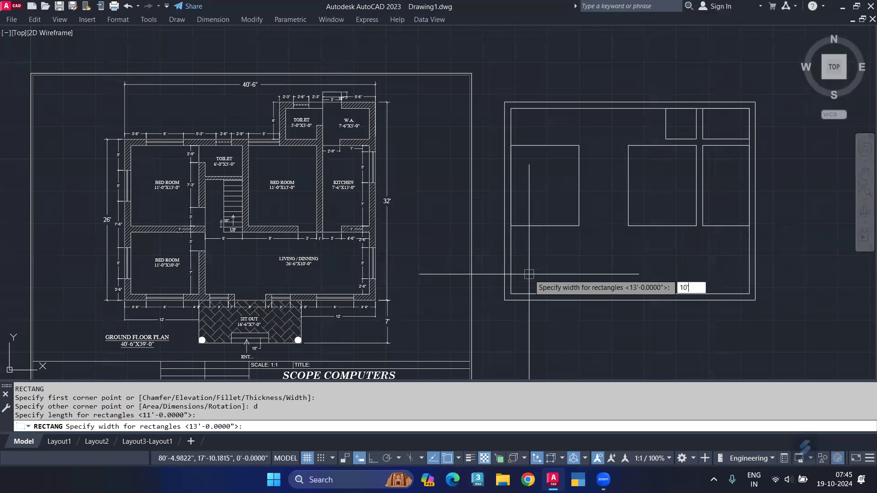
key(Return)
scroll(529, 274, up, 3)
scroll(532, 294, up, 1)
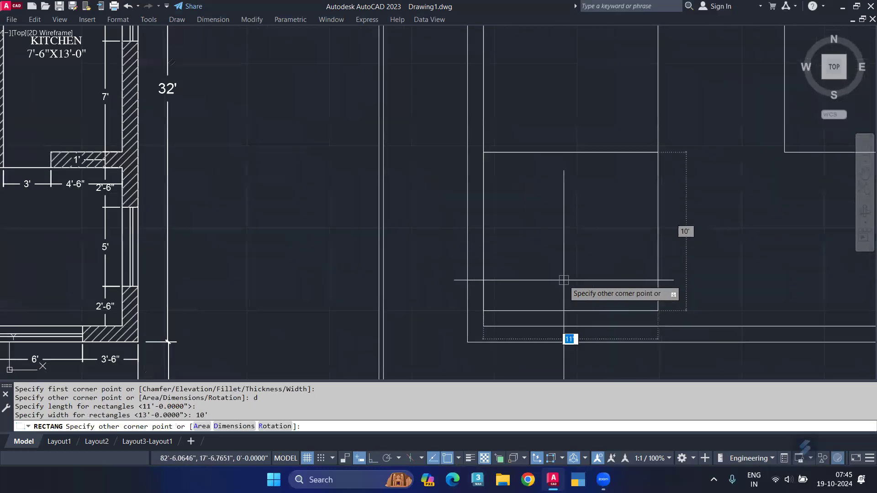
click(546, 313)
Step: Move the 11' by 10' rectangle 1' lower to leave a gap
text(m)
key(Return)
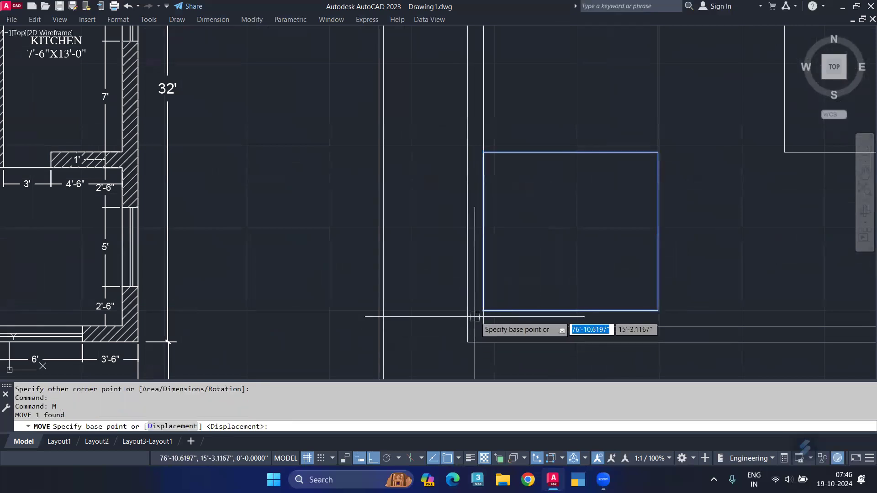
click(483, 311)
click(483, 327)
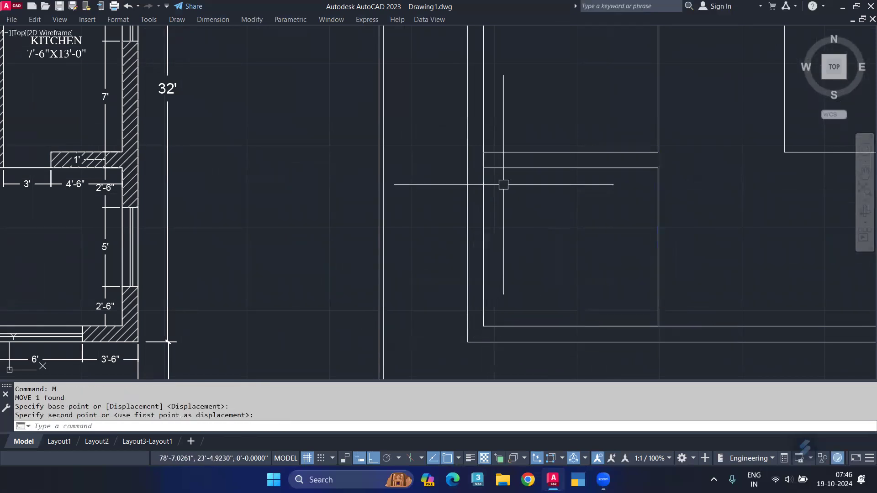
middle_drag(582, 287, 472, 298)
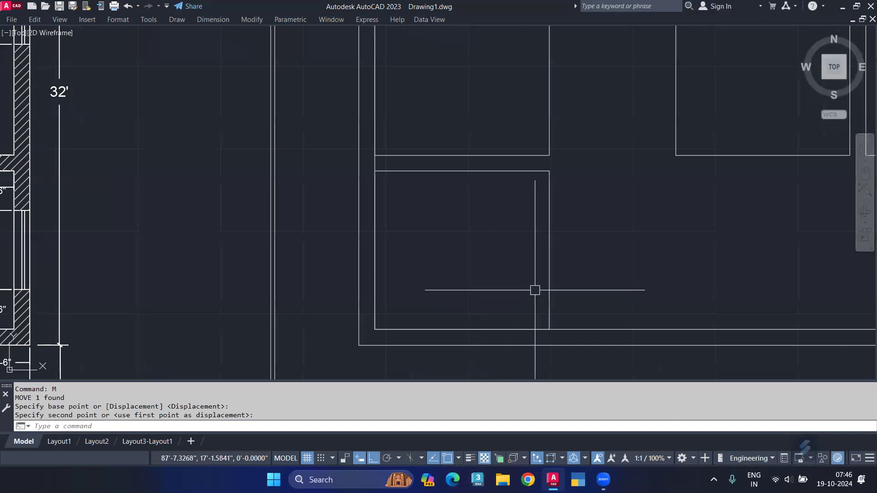
middle_drag(535, 290, 393, 268)
key(Return)
Step: Draw the 26'6" by 10' living/dining rectangle from the outline's inner bottom-right corner
middle_drag(529, 274, 474, 255)
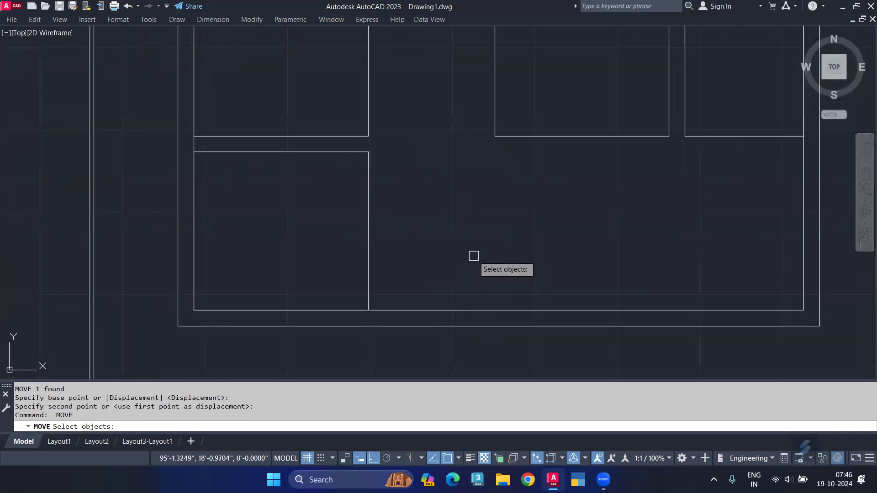
key(Escape)
text(rec)
key(Return)
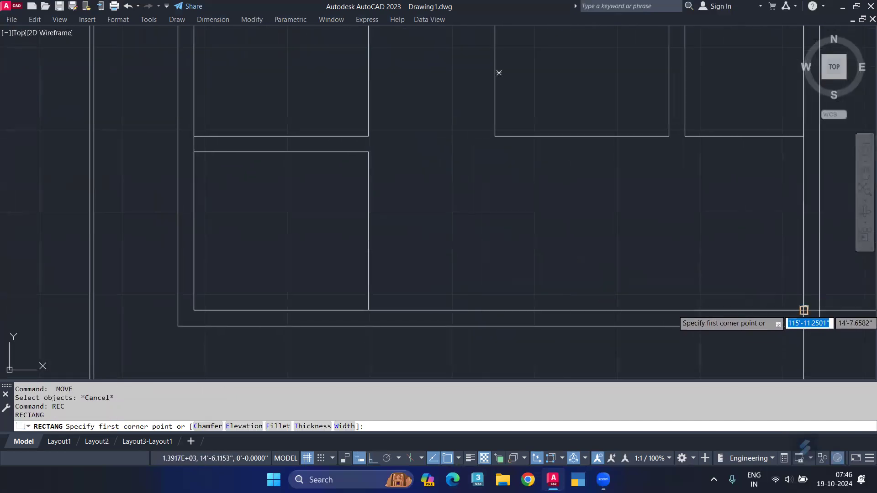
click(804, 310)
scroll(471, 152, down, 2)
text(d)
key(Return)
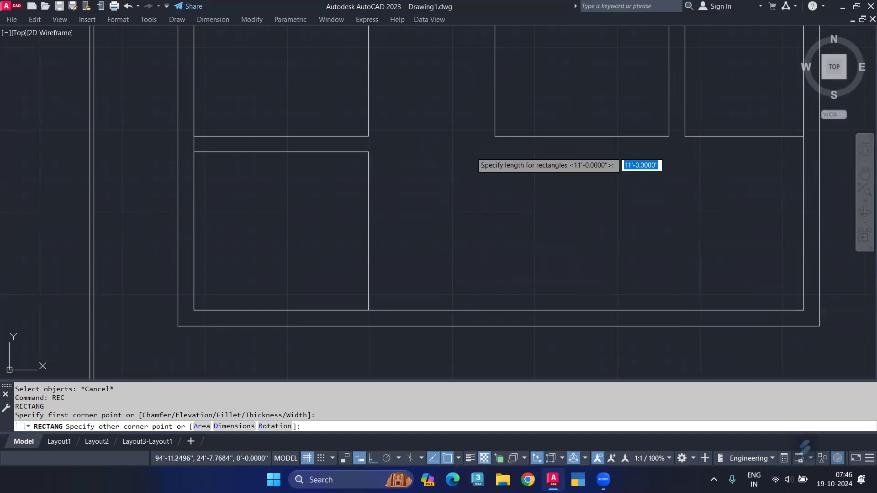
scroll(466, 156, down, 2)
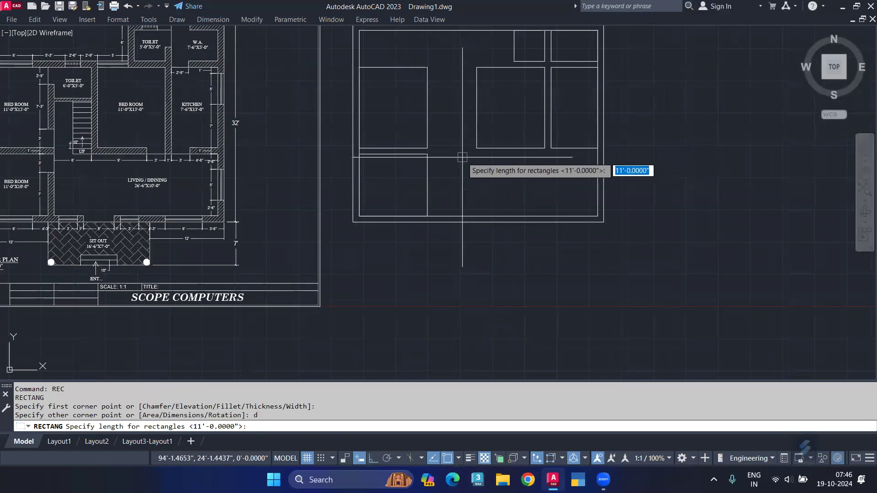
scroll(462, 157, up, 2)
text(26)
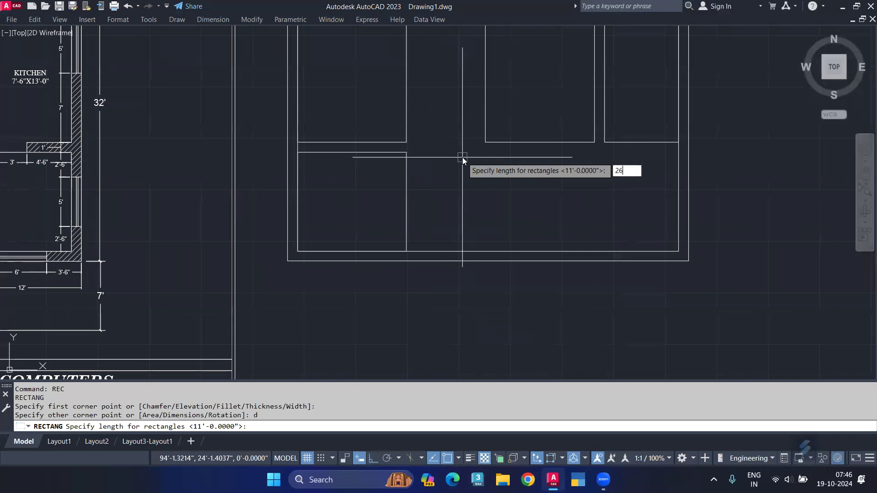
text('6)
key(Return)
key(Return)
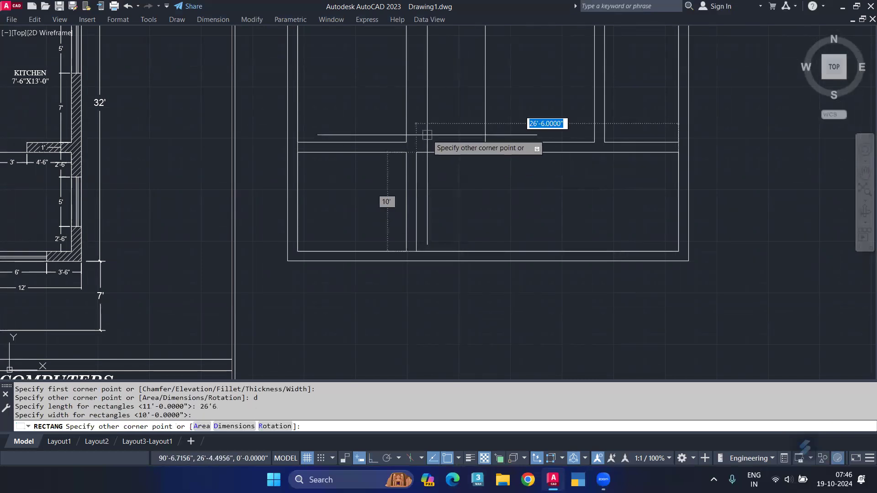
click(427, 136)
Step: Pan and zoom to compare the traced plan with the reference floor plan
middle_drag(155, 221, 388, 196)
scroll(210, 170, up, 2)
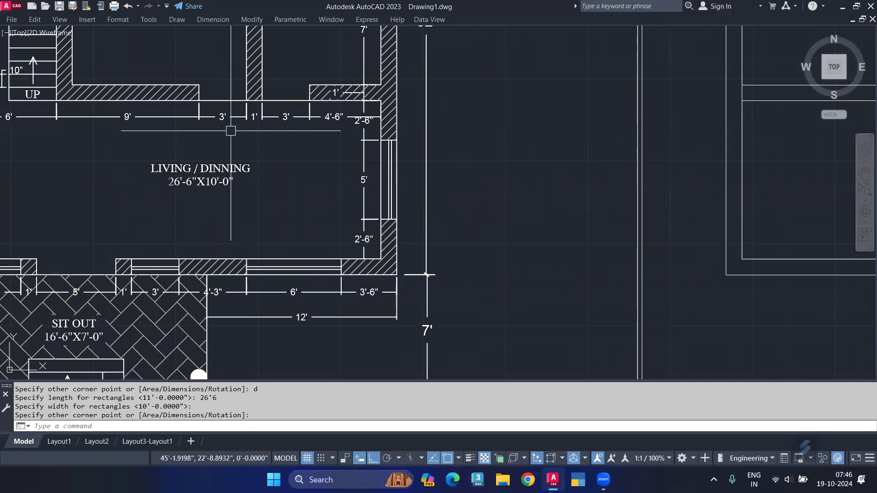
scroll(238, 237, down, 2)
scroll(237, 237, down, 2)
mouse_move(498, 234)
middle_down()
mouse_move(483, 218)
mouse_move(486, 290)
middle_up()
middle_drag(456, 211, 464, 223)
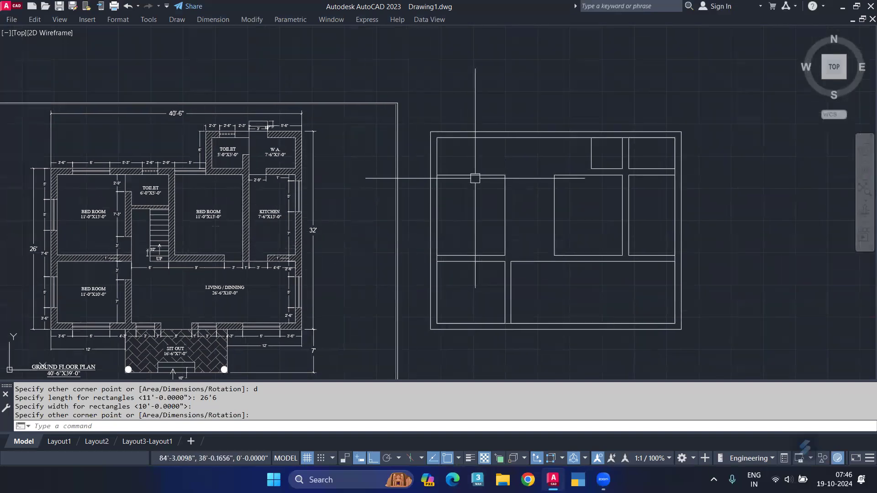
Step: Draw a small rectangle from an existing rectangle's corner using dimensions 6 by 6'
scroll(521, 181, up, 2)
middle_drag(521, 180, 542, 219)
text(rec)
key(Return)
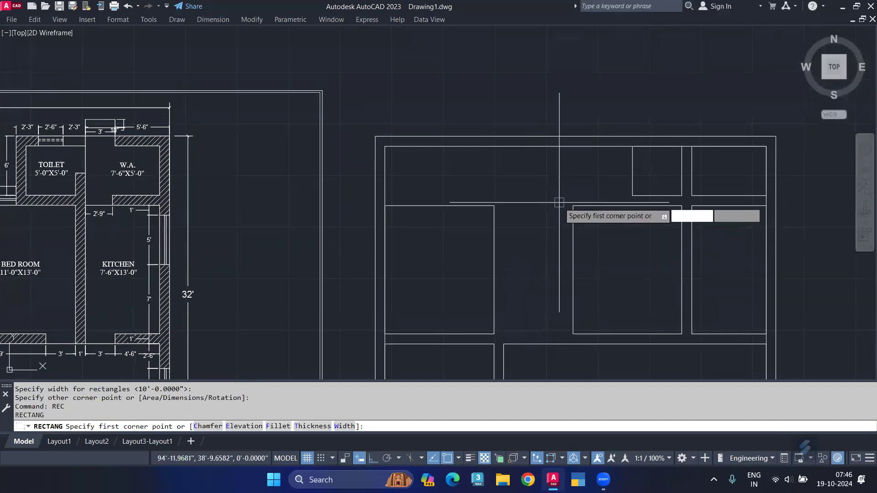
click(573, 206)
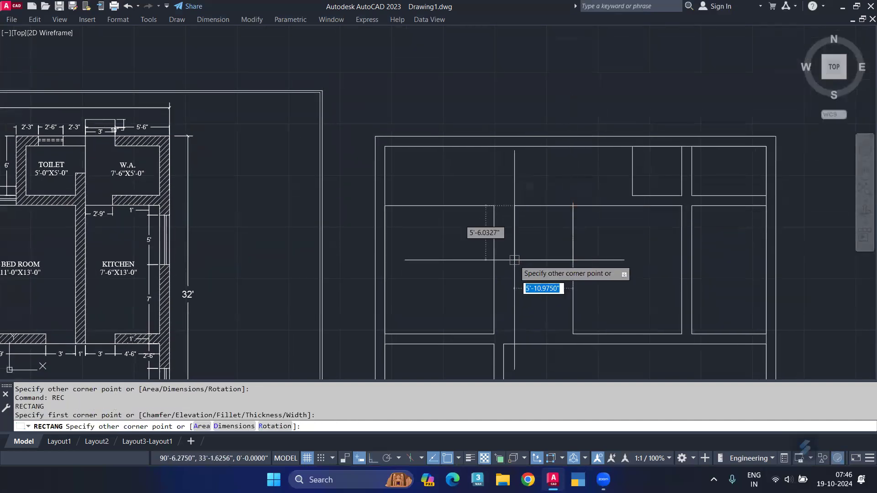
text(d)
key(Return)
middle_drag(512, 268, 612, 269)
text(6)
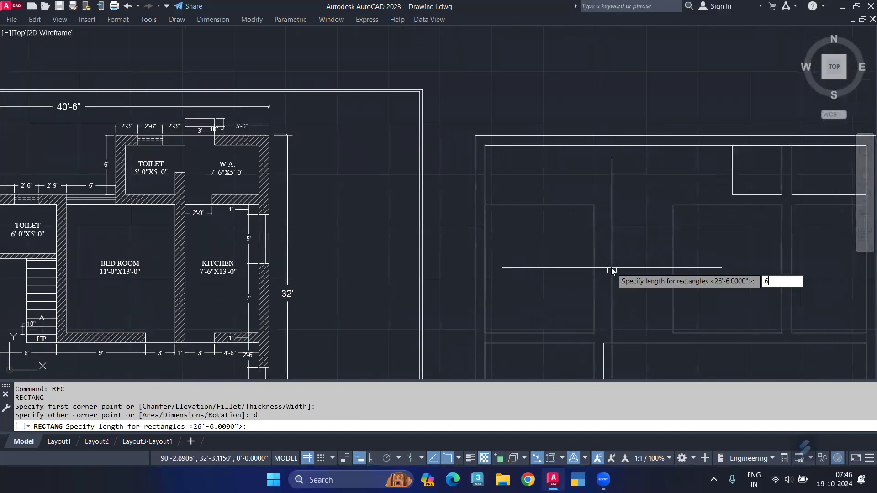
key(Return)
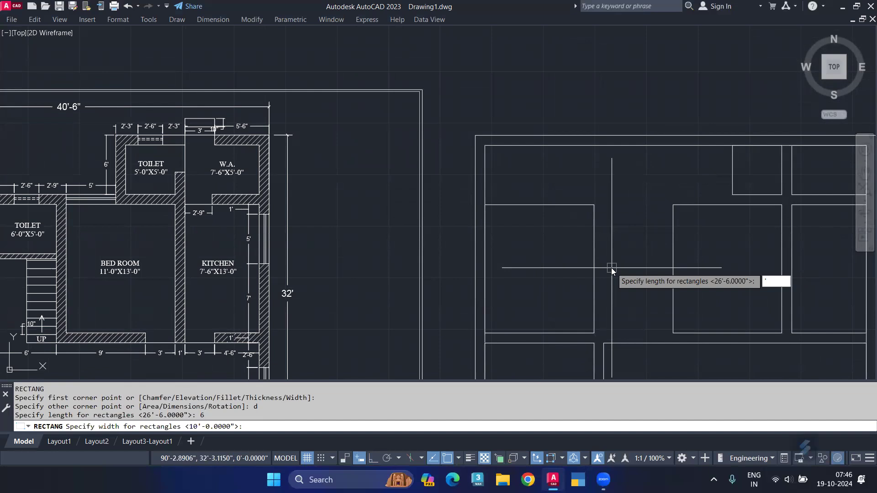
text(6')
key(Return)
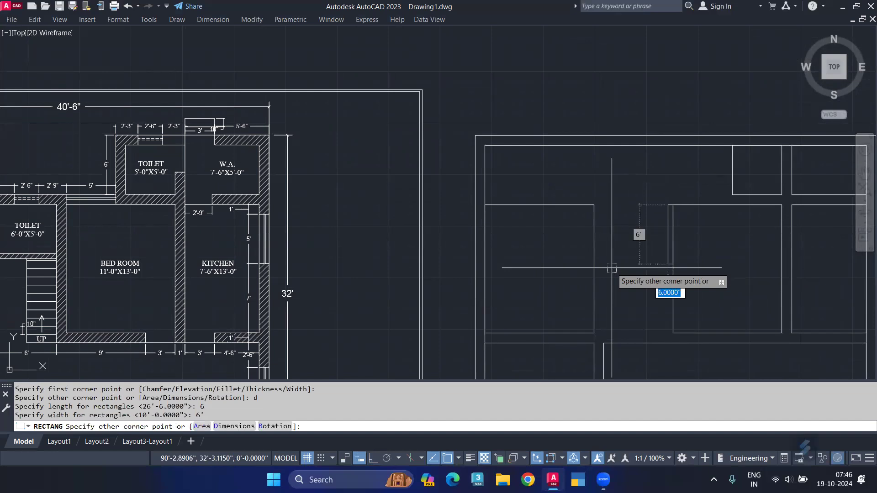
text(5')
key(Return)
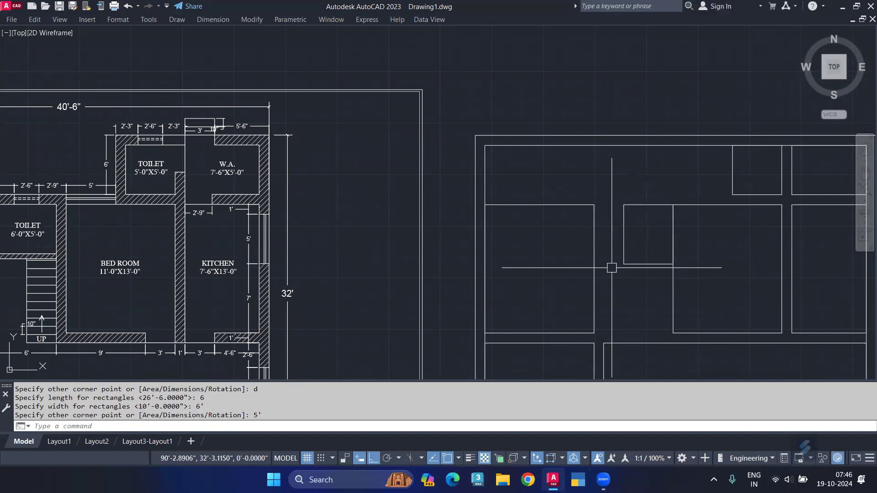
middle_drag(614, 283, 630, 288)
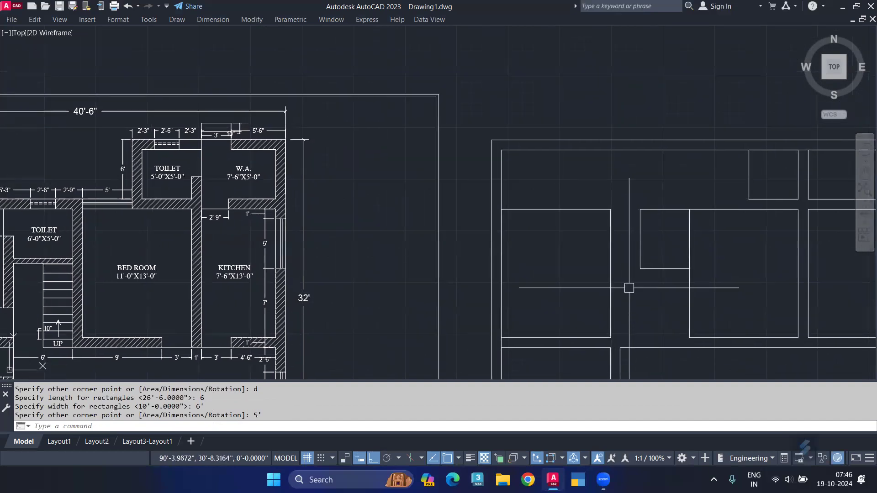
Step: Erase the wrongly sized rectangle and draw a 6' by 5' toilet rectangle instead
click(640, 268)
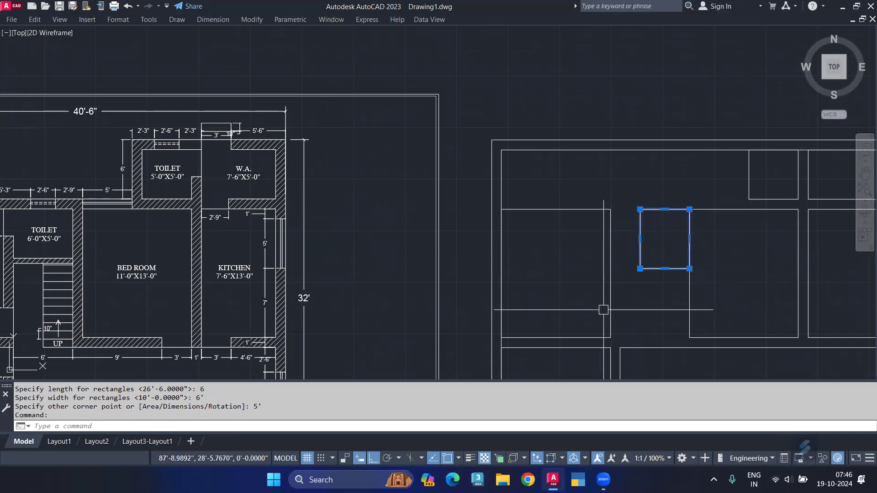
key(Delete)
text(REC)
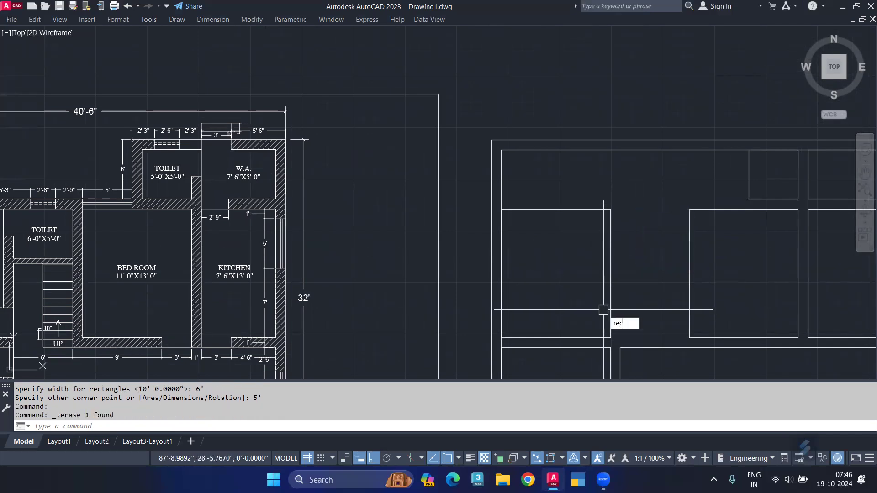
key(Return)
click(688, 209)
text(d)
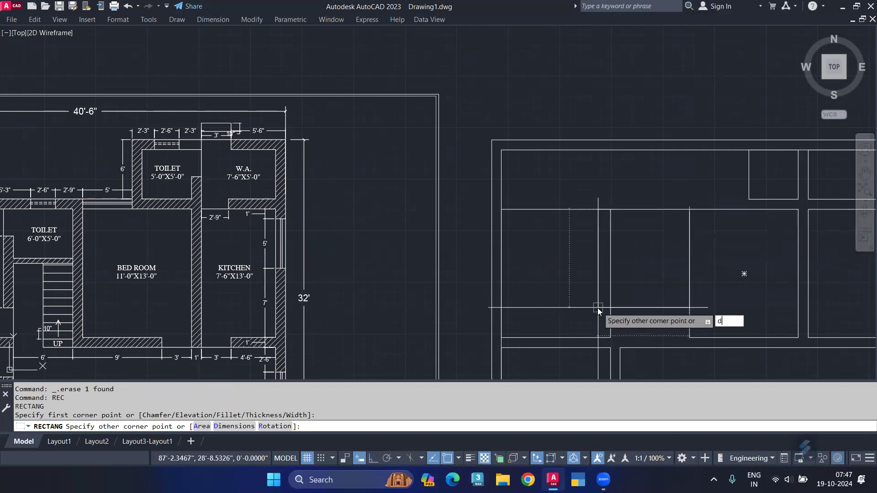
key(Return)
text(6')
key(Return)
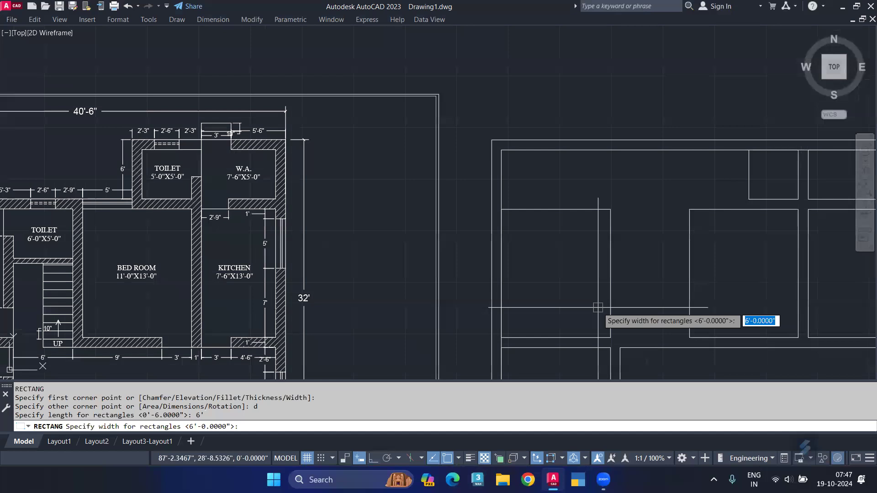
text(5')
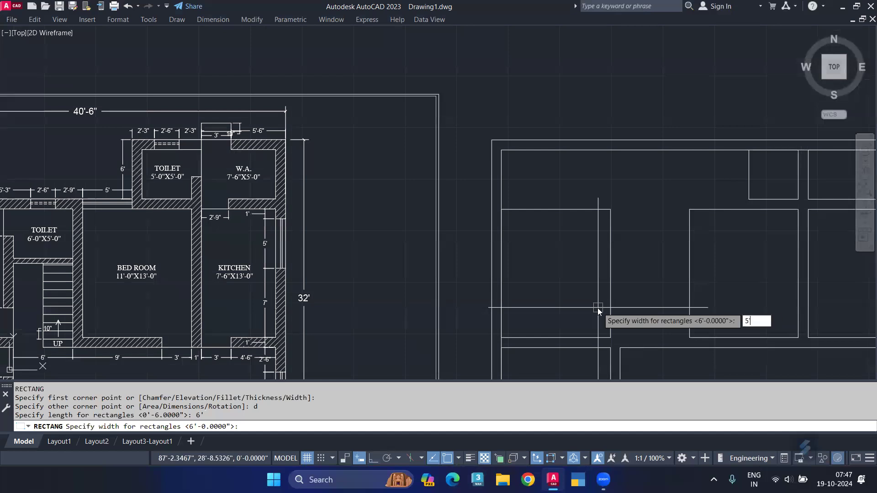
key(Return)
click(599, 301)
Step: Move the 6' by 5' toilet rectangle 12 units to the left
click(631, 256)
text(m)
key(Return)
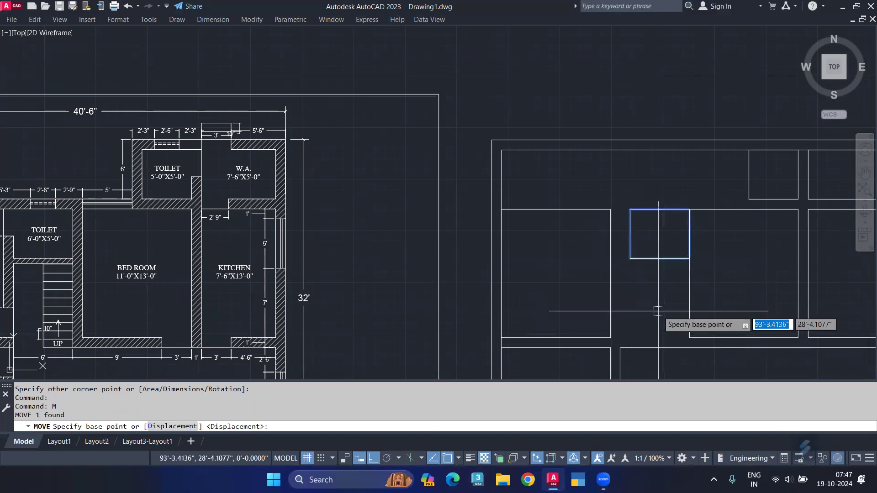
click(658, 310)
text(12)
key(Return)
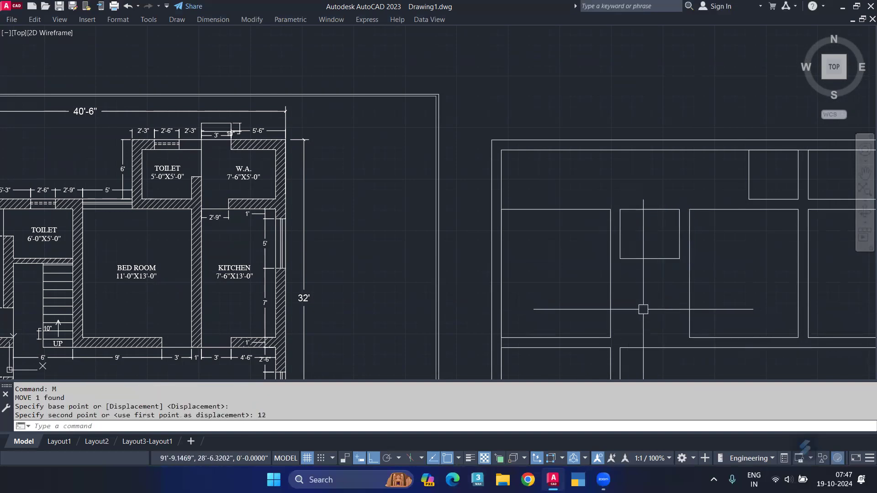
mouse_move(727, 265)
middle_down()
mouse_move(544, 183)
mouse_move(592, 199)
middle_up()
Step: Window-select all traced-plan rectangles and explode them into separate lines
scroll(591, 201, down, 2)
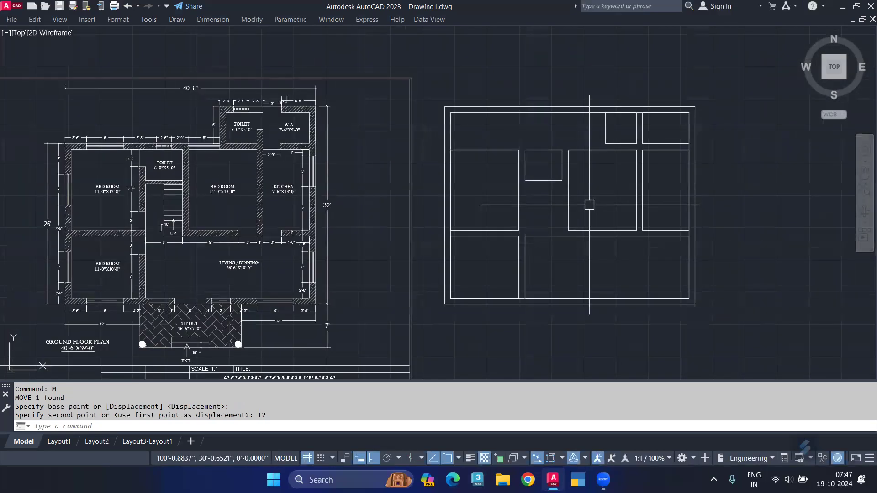
click(432, 82)
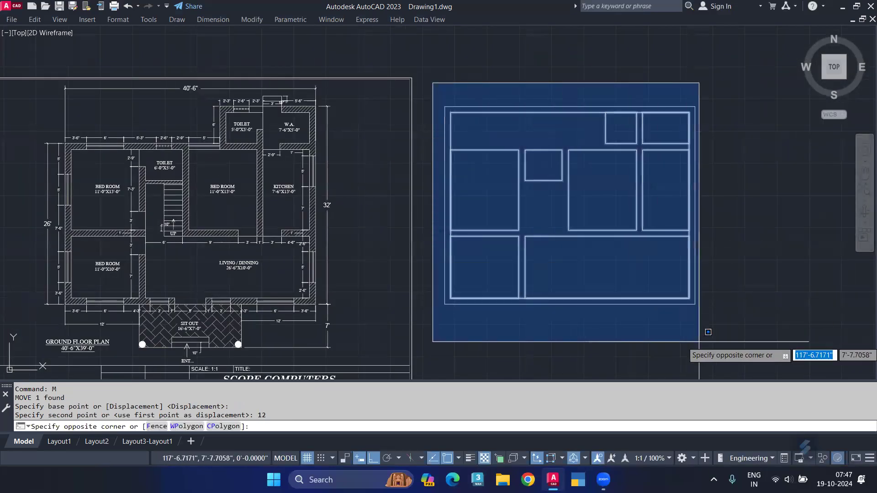
click(702, 370)
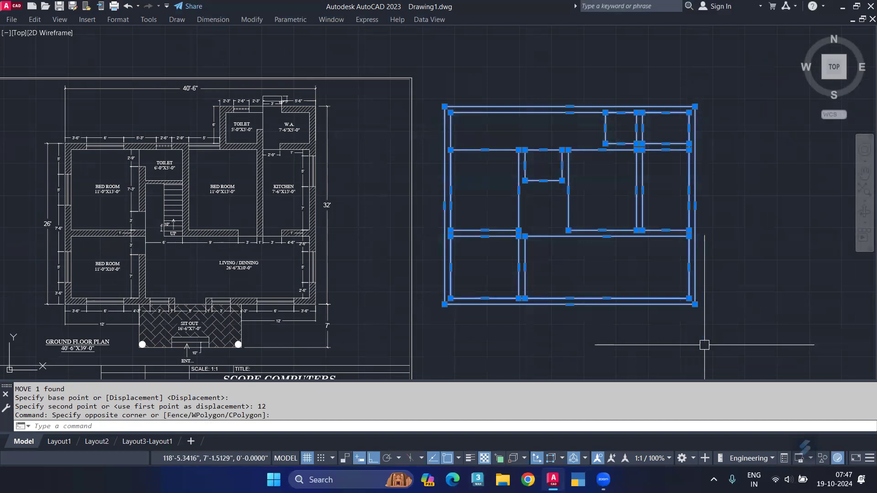
text(x)
key(Return)
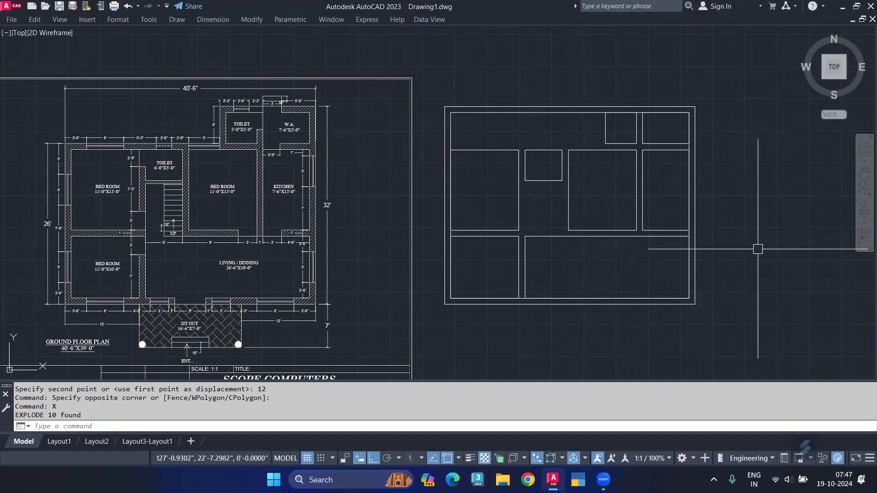
Step: Run OVERKILL on the traced plan's 40 lines to remove the 9 overlapping segments
text(ov)
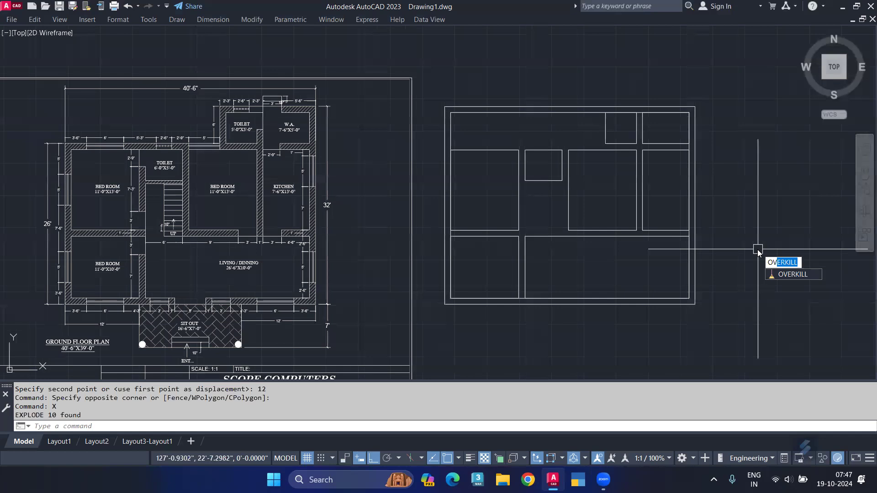
key(Return)
click(729, 82)
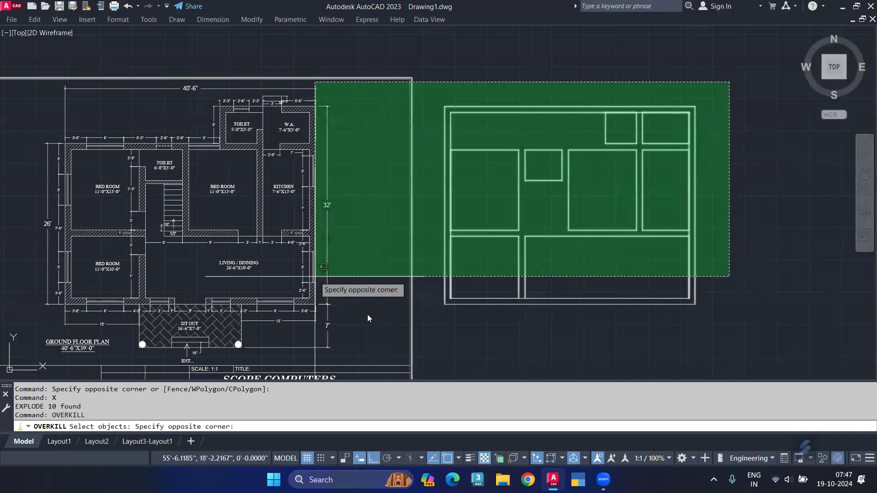
click(434, 366)
key(Return)
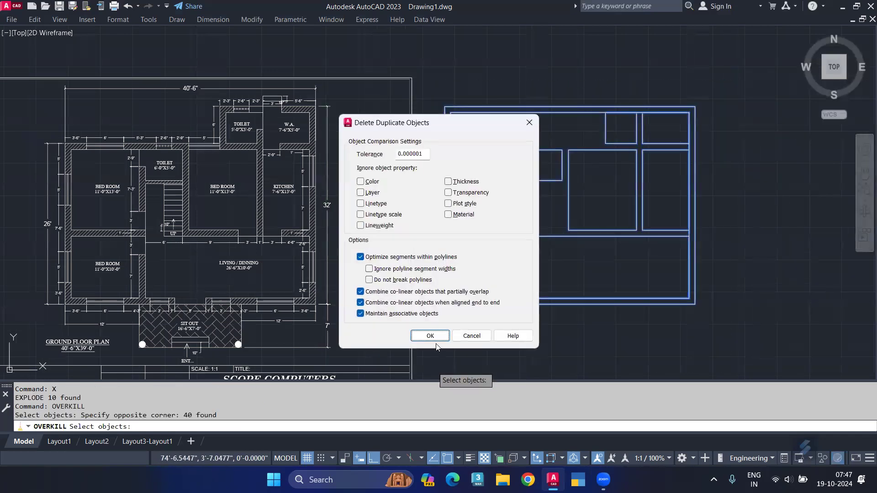
click(436, 335)
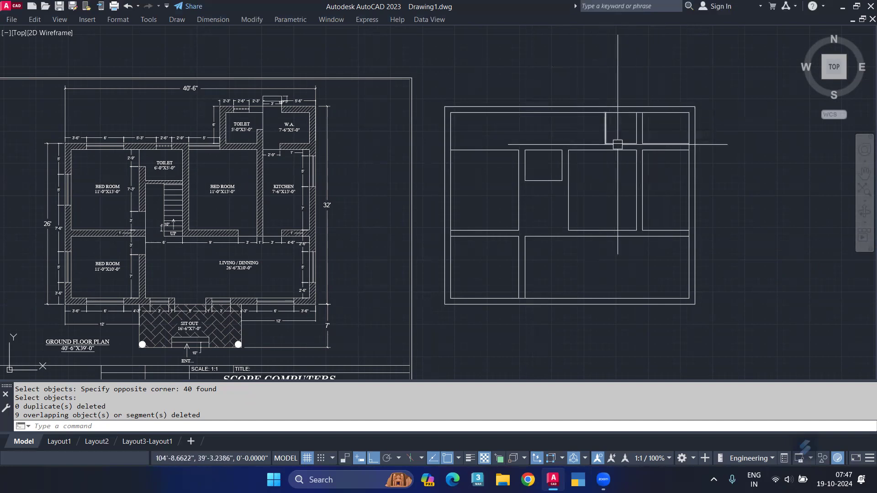
scroll(621, 126, up, 2)
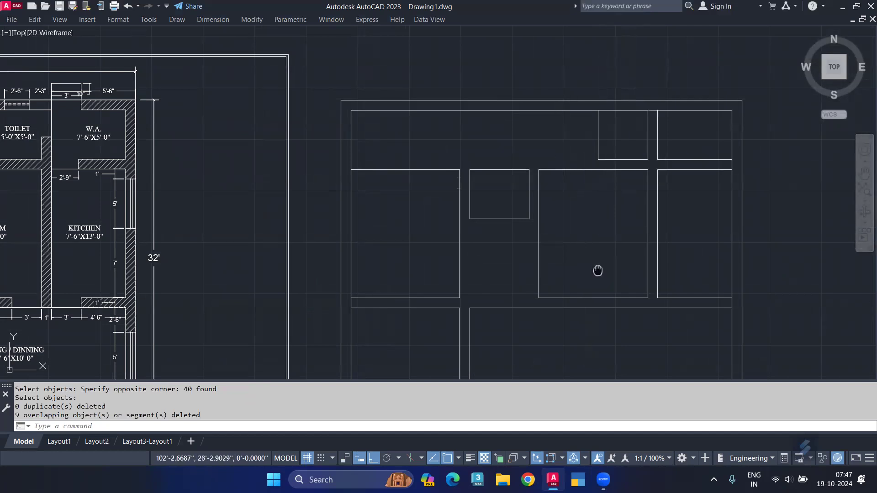
scroll(597, 270, down, 1)
scroll(616, 215, down, 1)
middle_drag(616, 213, 629, 253)
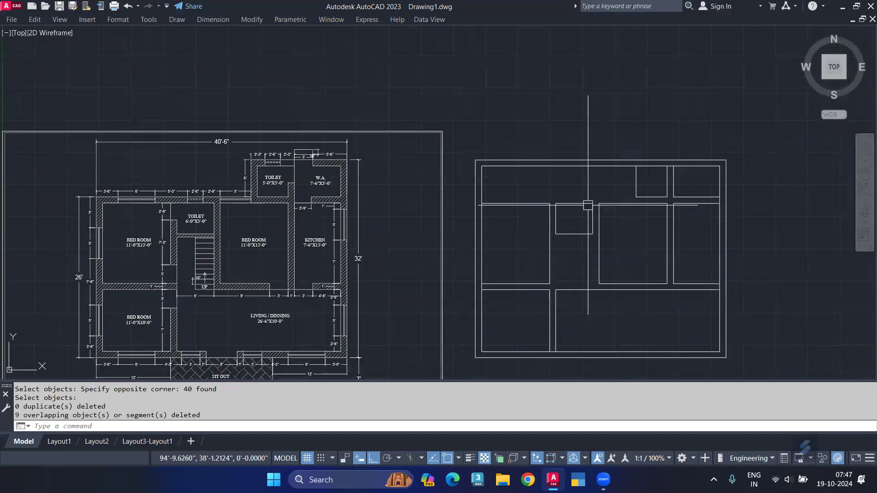
scroll(575, 182, up, 2)
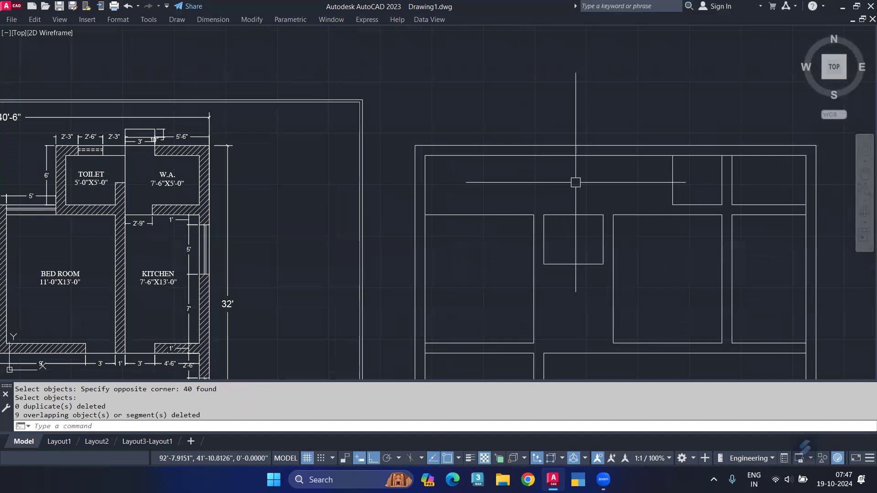
text(o)
Step: Offset a vertical wall line 1' left and a horizontal wall line 1' up
key(Return)
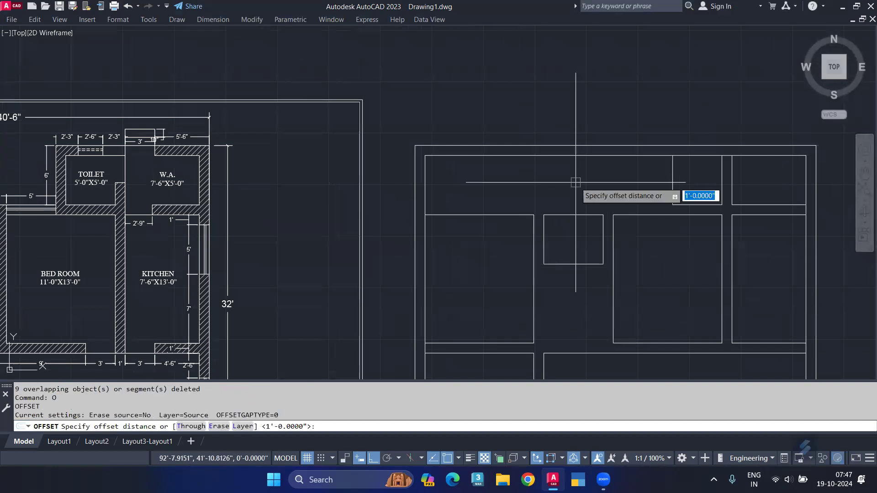
key(Return)
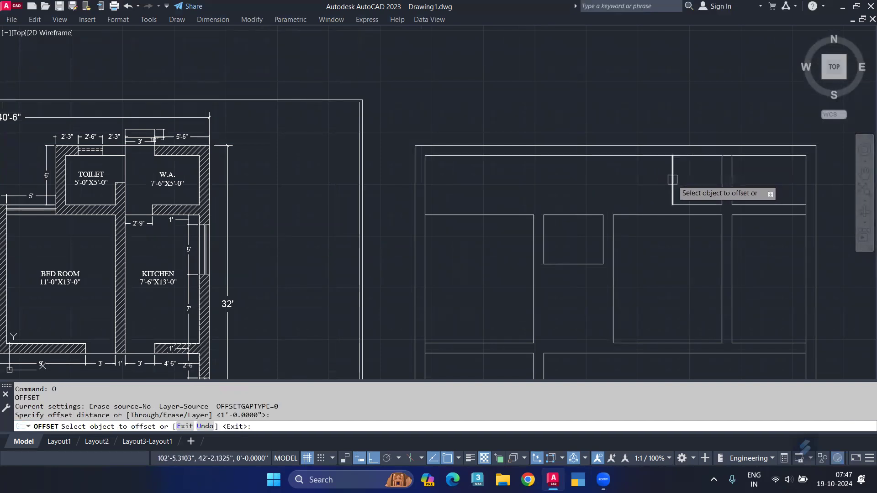
click(672, 180)
click(642, 182)
click(497, 215)
click(496, 197)
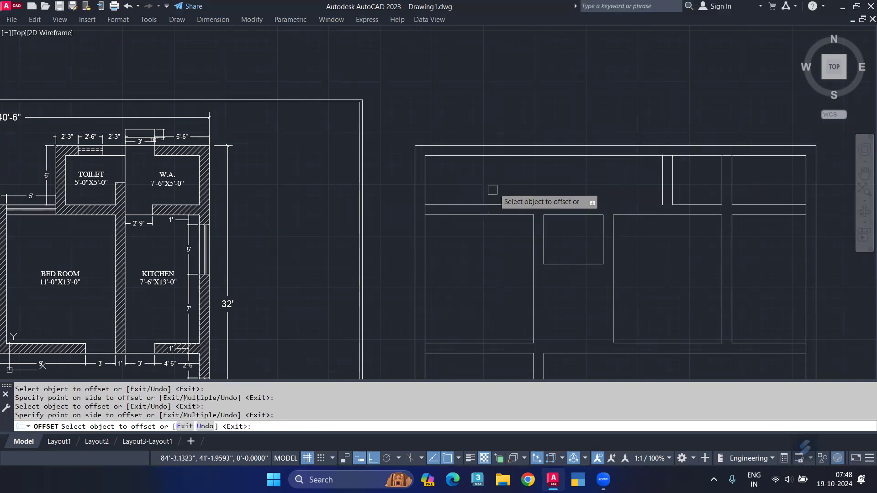
Step: Fillet the vertical and horizontal wall lines into a clean zero-radius corner
key(Return)
text(F)
key(Return)
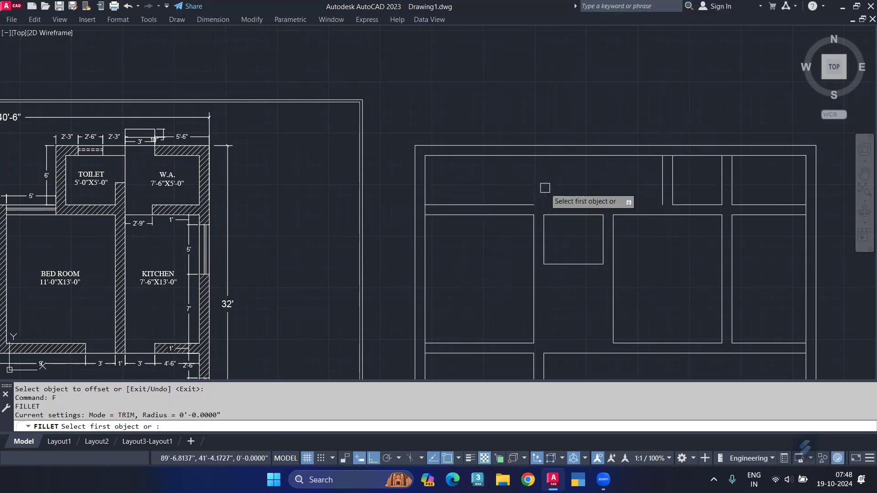
click(662, 187)
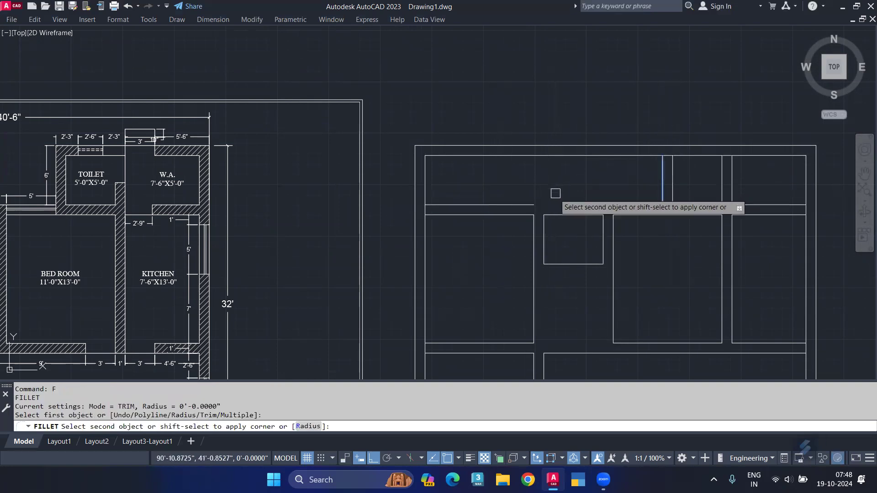
click(519, 205)
mouse_move(669, 288)
middle_down()
mouse_move(608, 192)
mouse_move(611, 230)
middle_up()
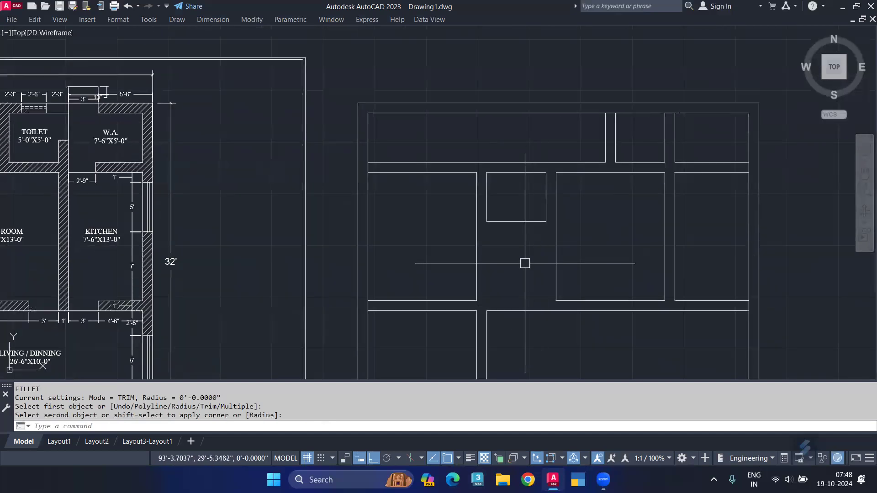
middle_drag(525, 263, 525, 239)
Step: Fillet two more open wall corners around the central rooms
key(Return)
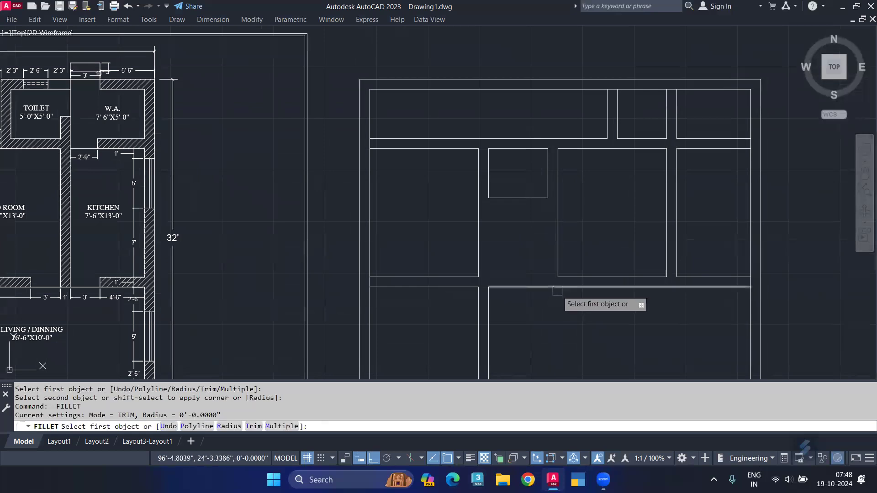
click(557, 291)
click(547, 176)
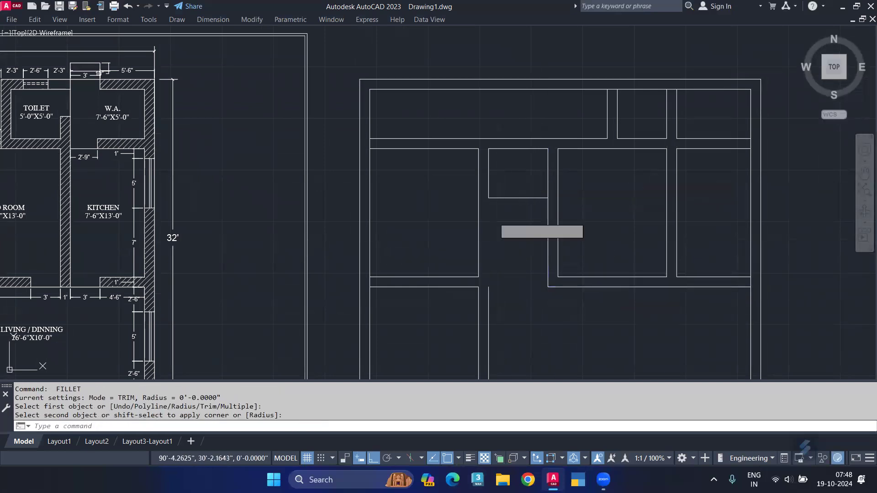
key(Return)
click(489, 176)
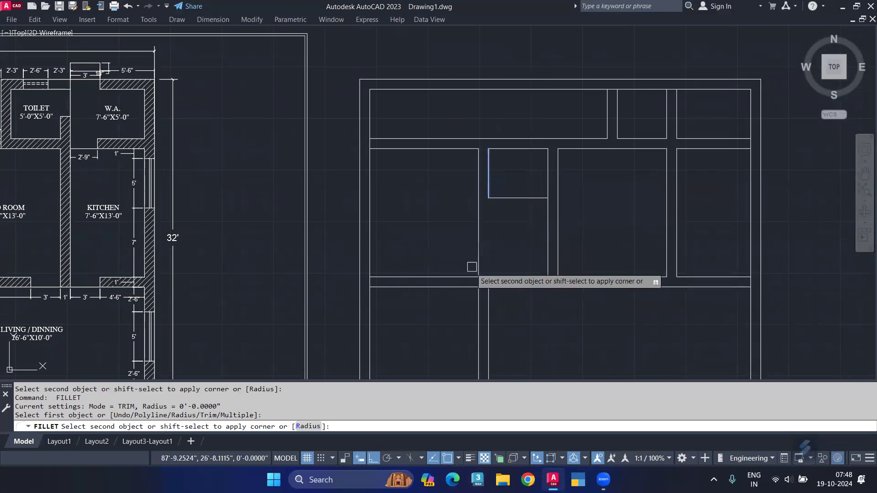
click(461, 287)
key(Return)
middle_drag(521, 234, 514, 252)
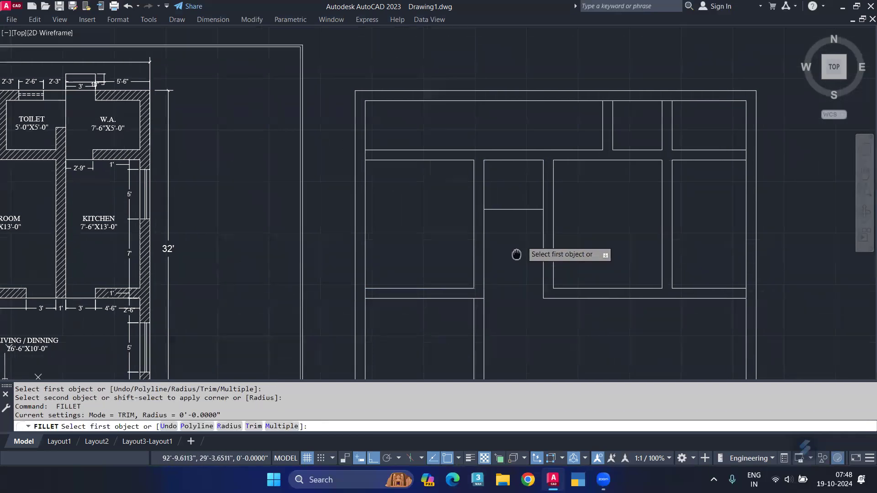
key(Escape)
Step: Offset the short middle-room line 6 units downward to double the divider below the toilet
click(516, 217)
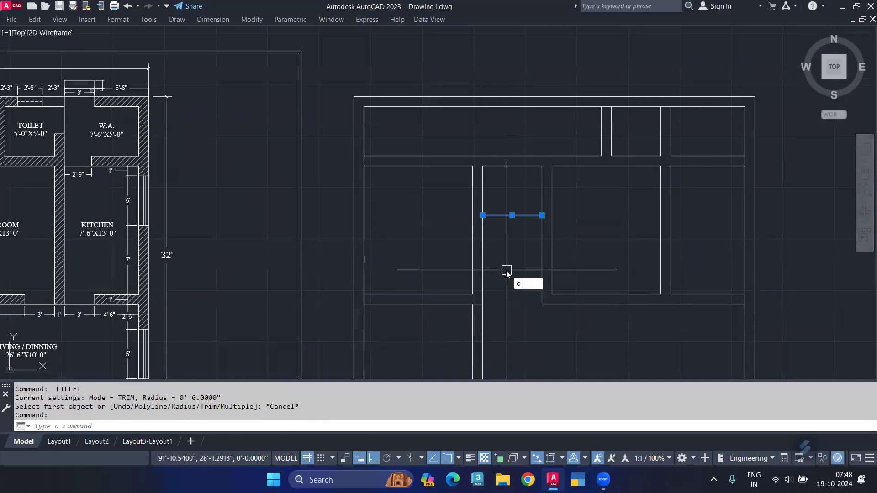
key(Return)
text(6)
key(Return)
click(505, 301)
key(Escape)
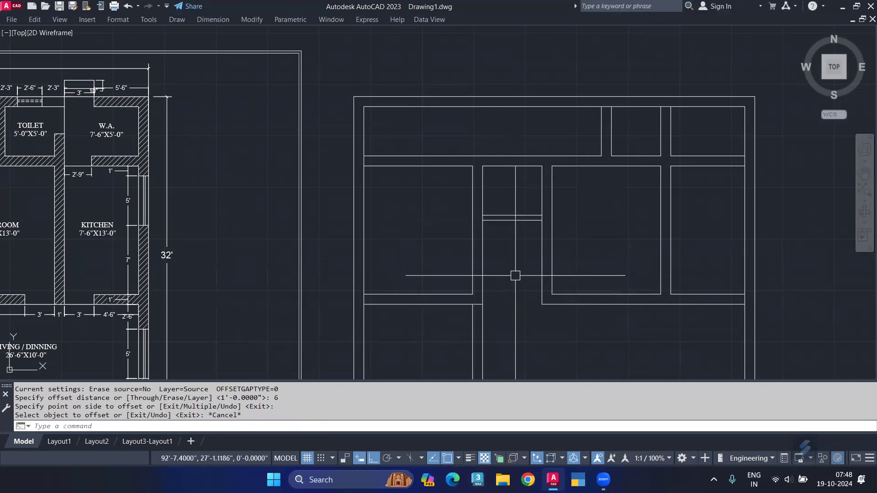
scroll(515, 275, down, 2)
middle_drag(515, 282, 507, 246)
mouse_move(509, 278)
middle_down()
mouse_move(507, 255)
mouse_move(548, 264)
middle_up()
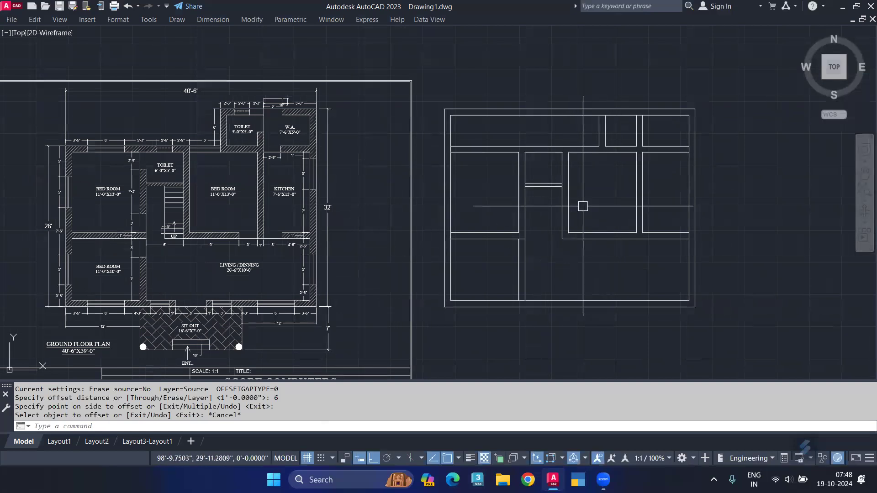
text(tr)
Step: Trim the upper room's bottom edge, the inner box's left and top edges, and the top segment
key(Return)
scroll(599, 115, up, 4)
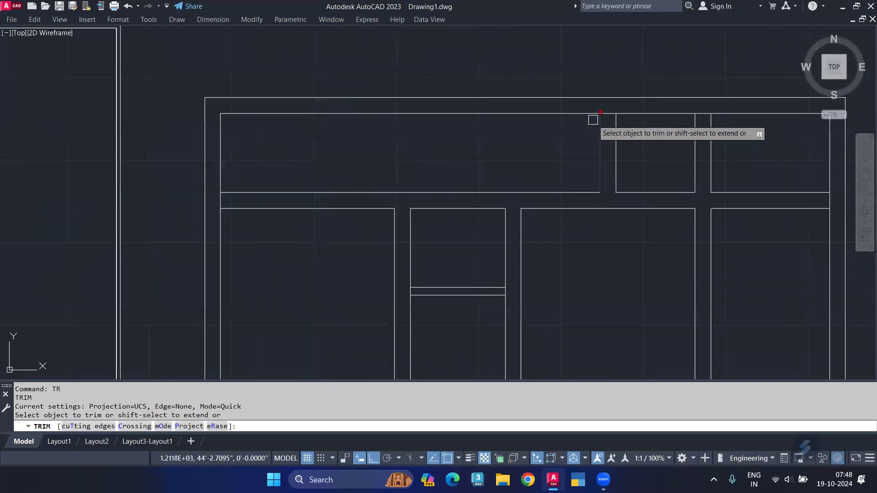
click(600, 139)
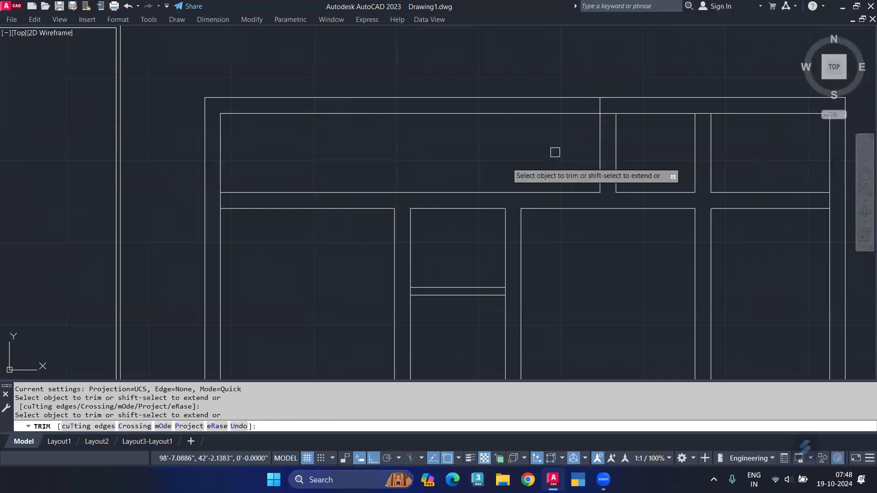
click(229, 191)
click(221, 172)
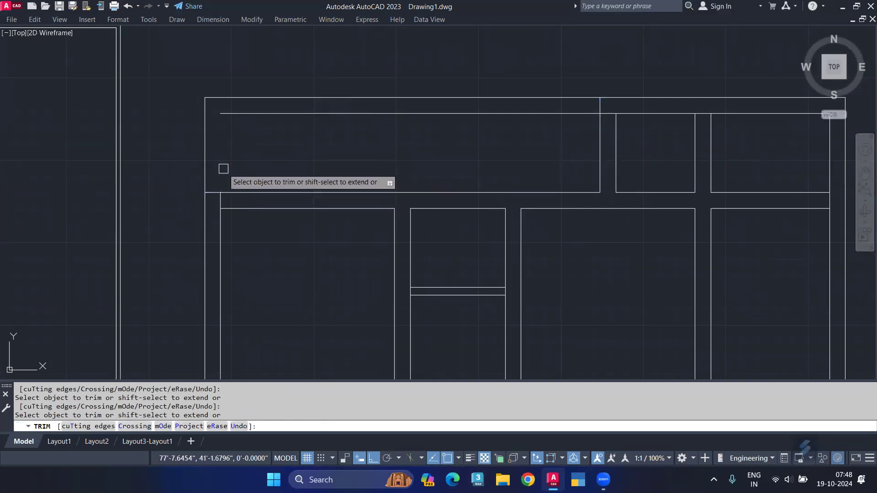
click(251, 117)
scroll(533, 133, up, 2)
scroll(535, 86, up, 3)
click(537, 59)
Step: Pan and zoom around the wall gap and room corners, then centre the traced plan
middle_drag(619, 186, 423, 188)
scroll(655, 80, down, 3)
middle_drag(585, 157, 462, 108)
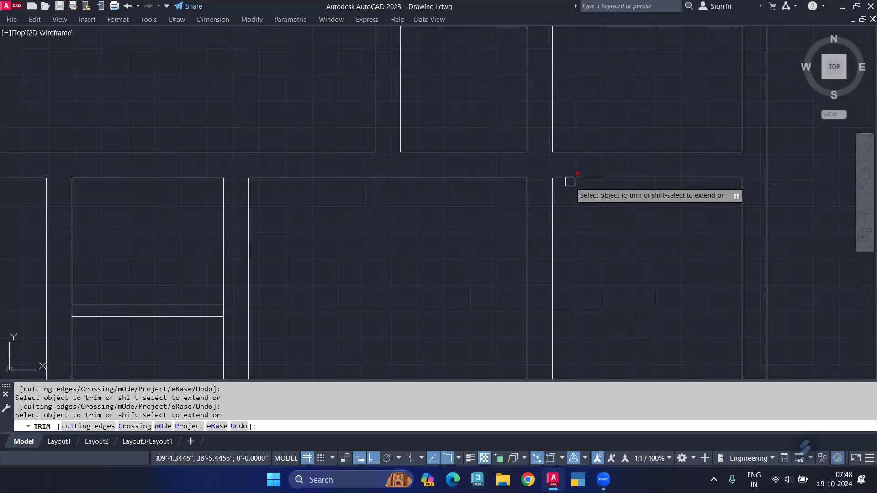
scroll(570, 183, down, 2)
scroll(353, 263, up, 4)
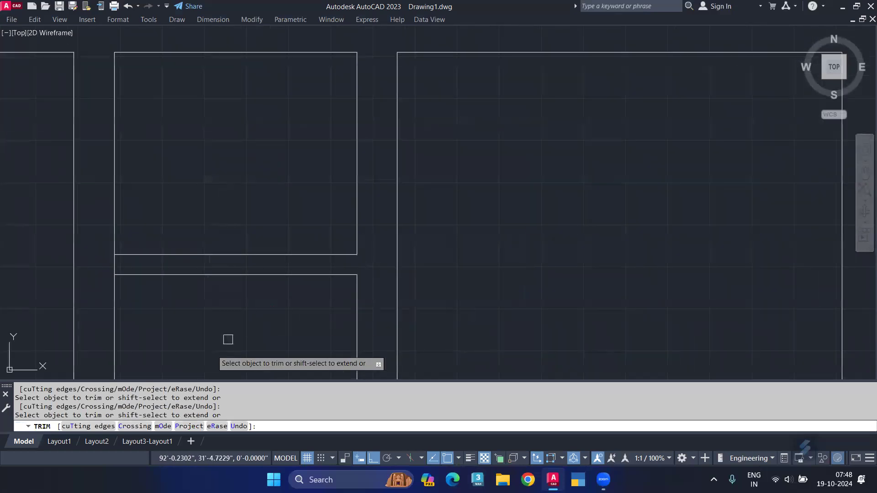
middle_drag(116, 276, 272, 263)
middle_drag(359, 324, 372, 289)
scroll(378, 210, down, 2)
scroll(379, 210, down, 2)
middle_drag(379, 209, 442, 237)
scroll(391, 289, up, 2)
scroll(391, 261, up, 2)
mouse_move(392, 261)
middle_down()
mouse_move(278, 343)
mouse_move(255, 229)
middle_up()
scroll(299, 168, down, 2)
scroll(299, 151, down, 2)
scroll(357, 240, up, 2)
scroll(361, 237, up, 2)
scroll(360, 236, up, 1)
scroll(439, 198, down, 3)
middle_drag(559, 164, 454, 264)
scroll(571, 215, up, 2)
scroll(562, 217, up, 2)
scroll(529, 142, down, 3)
scroll(521, 190, down, 2)
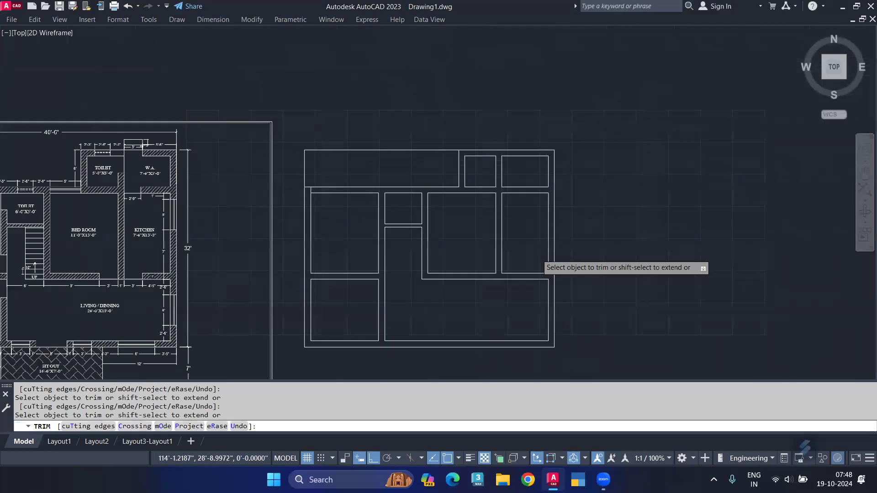
mouse_move(525, 247)
middle_down()
mouse_move(447, 324)
mouse_move(454, 314)
middle_up()
scroll(321, 202, up, 5)
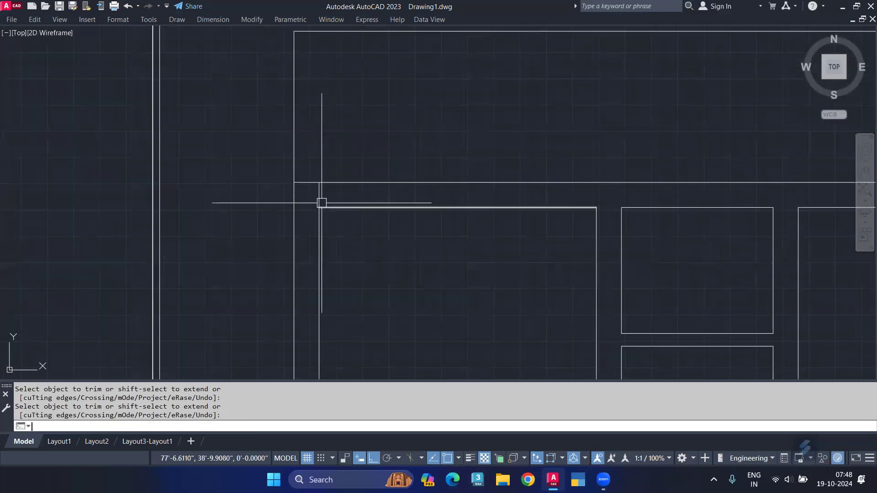
scroll(365, 233, down, 3)
scroll(377, 215, down, 2)
scroll(374, 170, down, 2)
middle_drag(493, 262, 545, 291)
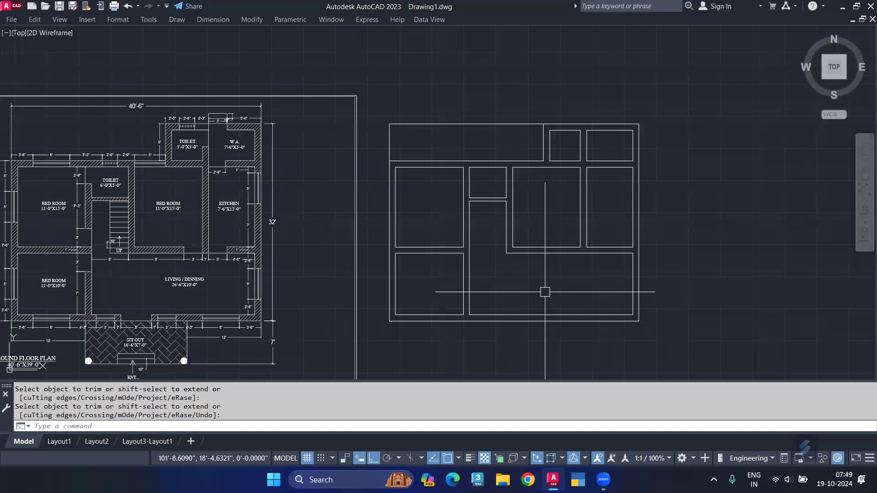
mouse_move(544, 293)
middle_down()
mouse_move(569, 293)
mouse_move(613, 319)
mouse_move(574, 316)
middle_up()
scroll(545, 297, up, 2)
Step: Draw a short guide line across the bottom outer wall
text(L)
key(Return)
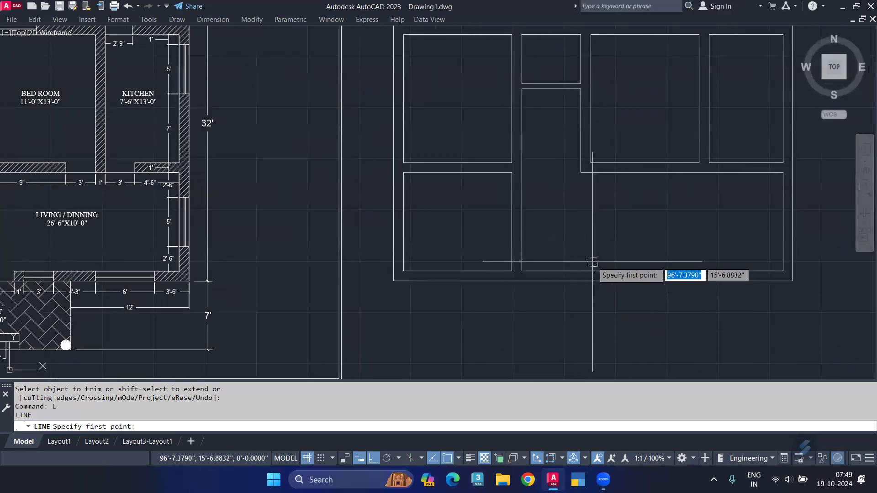
click(593, 280)
scroll(593, 281, up, 4)
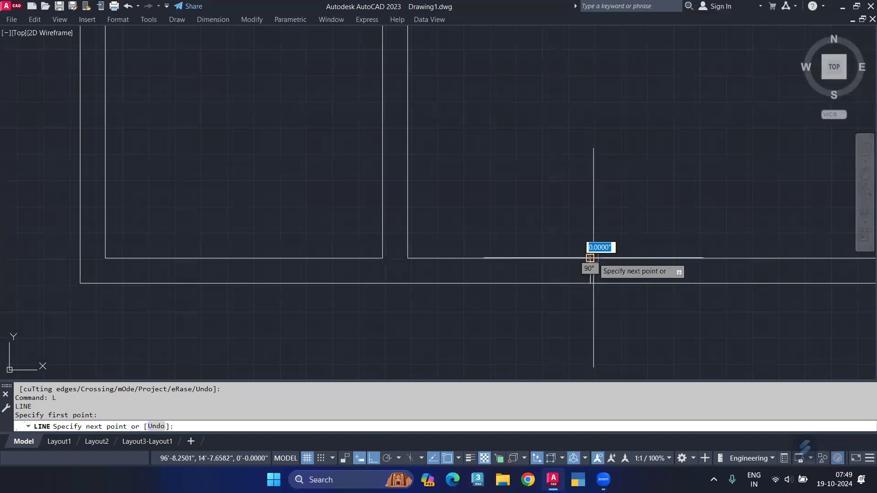
click(591, 259)
key(Return)
Step: Offset the guide line 30 to each side and delete the middle line
text(O)
key(Return)
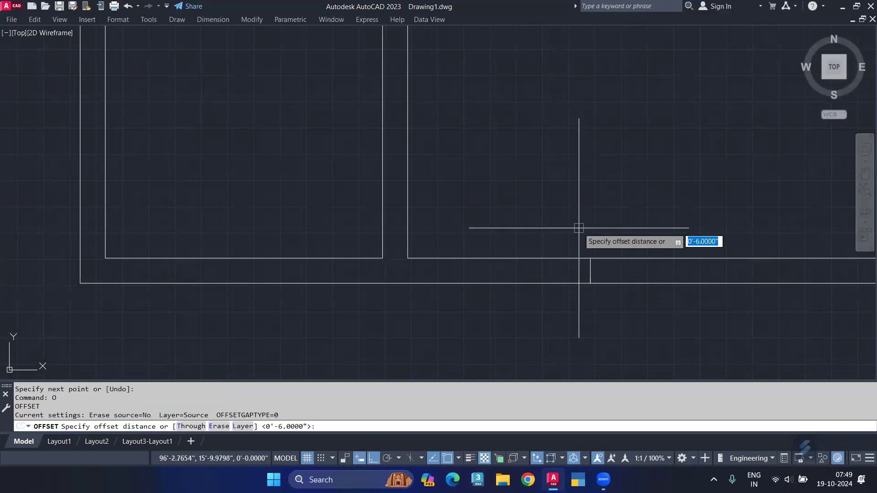
text(0)
key(Return)
click(590, 274)
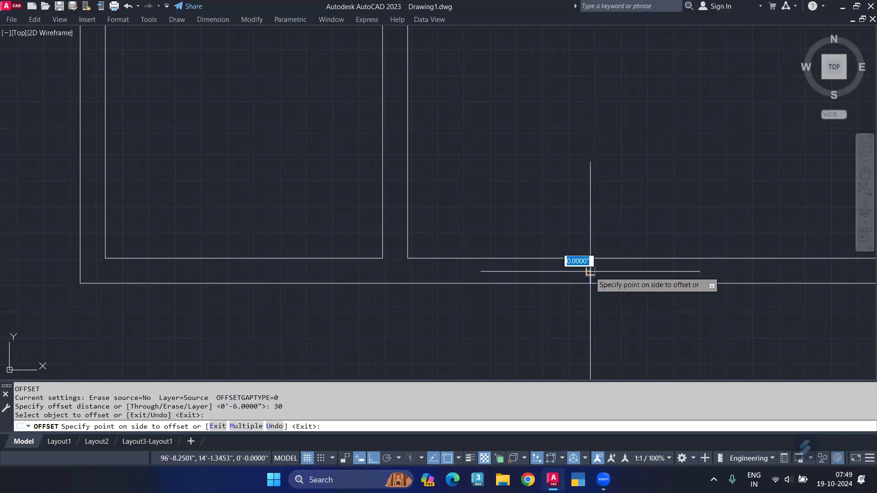
click(586, 273)
click(638, 277)
key(Return)
click(590, 272)
key(Delete)
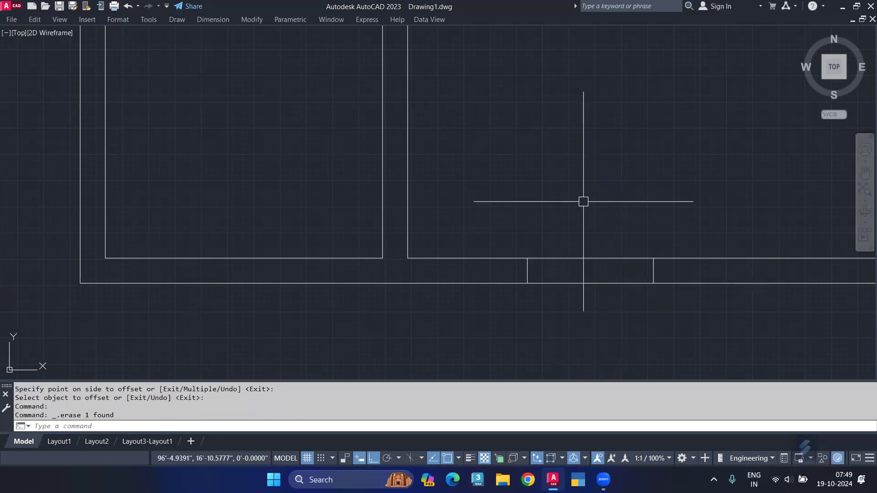
text(tr)
Step: Trim the wall lines between the two offset lines with a fence
key(Return)
click(583, 201)
click(571, 372)
key(Return)
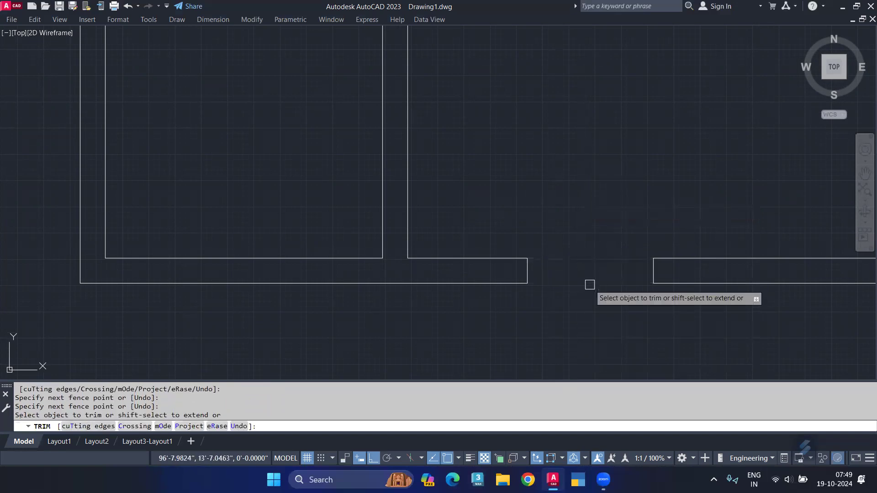
key(Escape)
scroll(591, 274, down, 4)
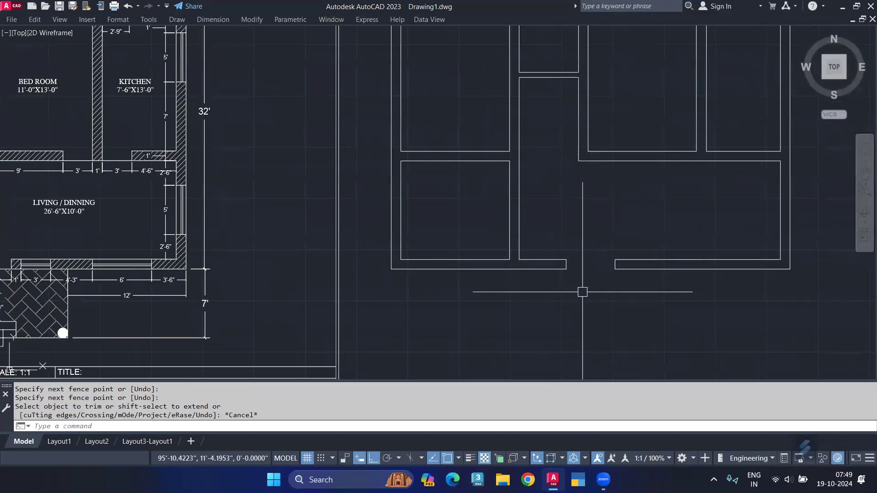
middle_drag(587, 313, 798, 292)
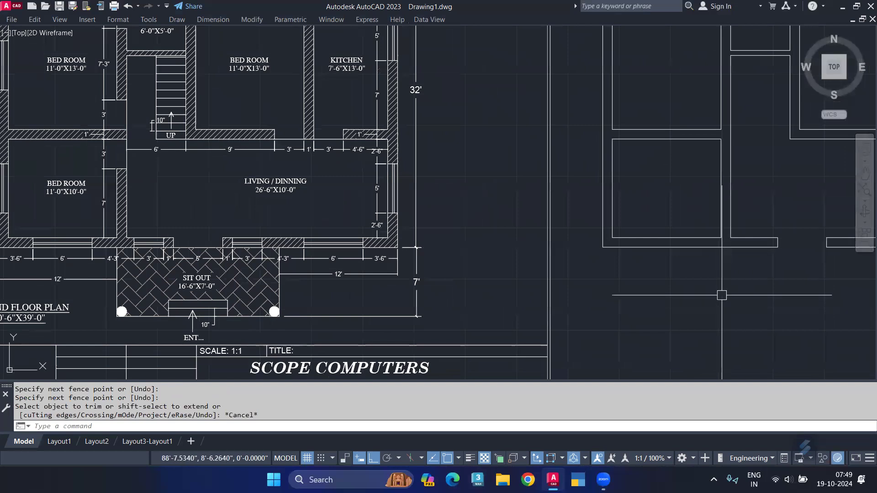
scroll(730, 274, up, 2)
scroll(744, 233, up, 3)
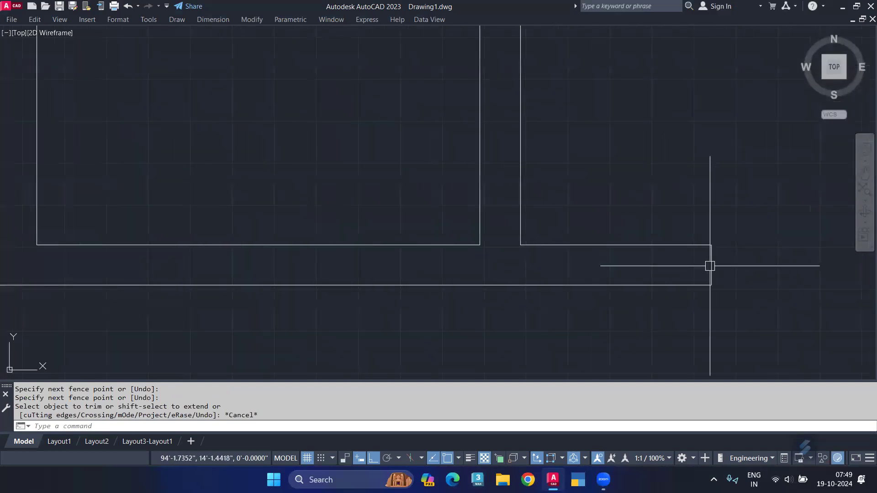
Step: Offset the opening's edge line 12 to create the pier edge
click(710, 265)
text(o)
key(Return)
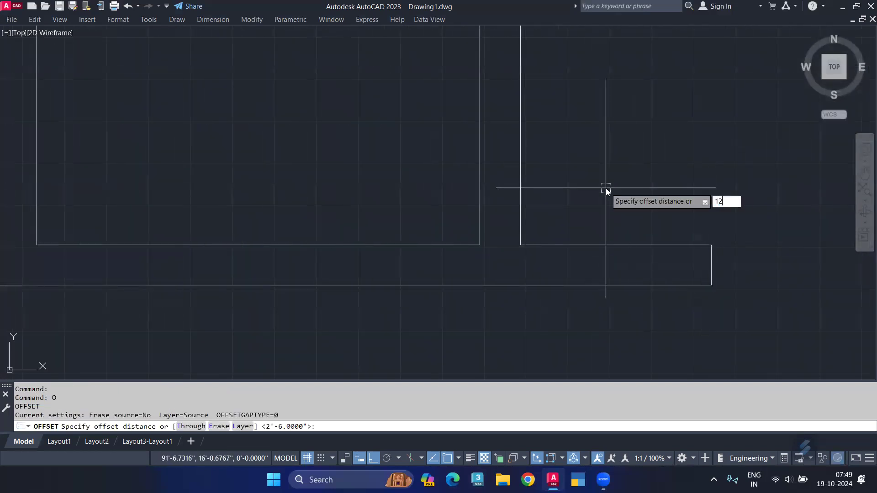
key(Return)
click(582, 195)
key(Escape)
scroll(582, 194, down, 4)
mouse_move(206, 237)
middle_down()
mouse_move(475, 229)
mouse_move(125, 218)
middle_up()
scroll(527, 215, up, 2)
scroll(533, 200, up, 2)
Step: Offset that vertical line 3' to the left for the door width
key(Return)
text(3)
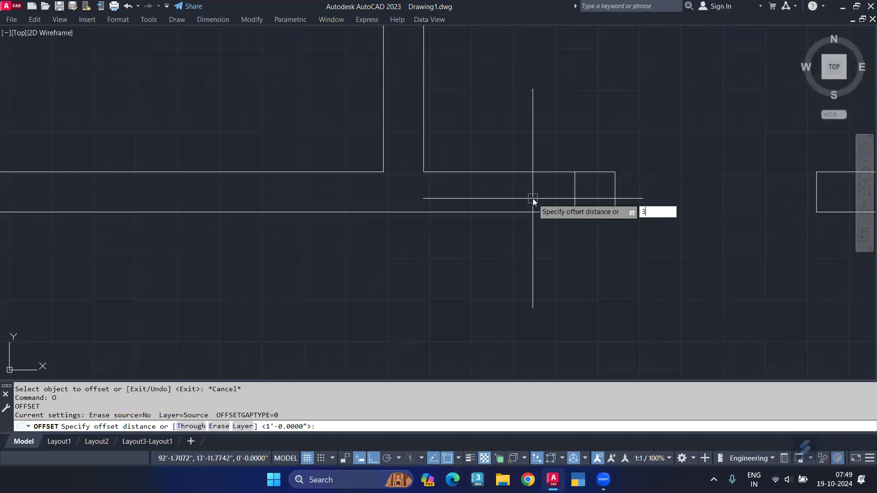
text(')
key(Return)
click(571, 197)
click(531, 197)
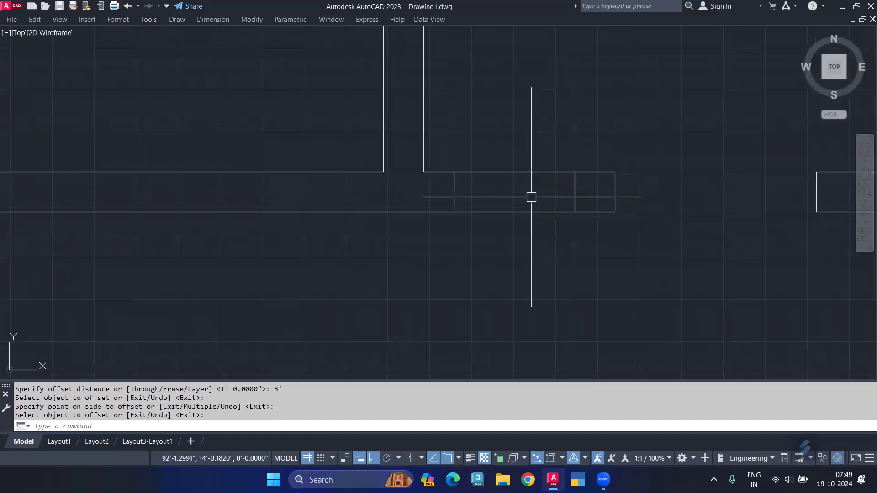
text(tr)
Step: Trim the wall between the new lines to cut the 3' door opening
key(Return)
drag(509, 304, 519, 221)
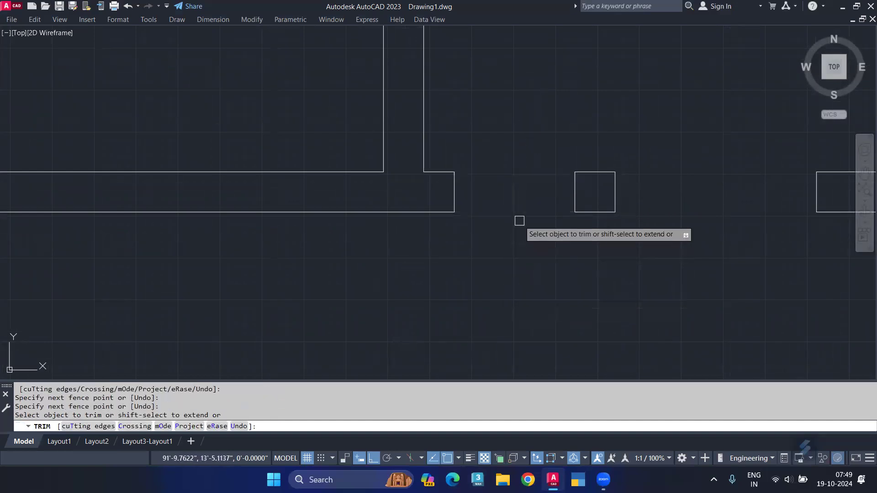
key(Escape)
scroll(514, 180, down, 2)
mouse_move(515, 180)
middle_down()
mouse_move(565, 245)
mouse_move(550, 244)
middle_up()
scroll(388, 191, up, 4)
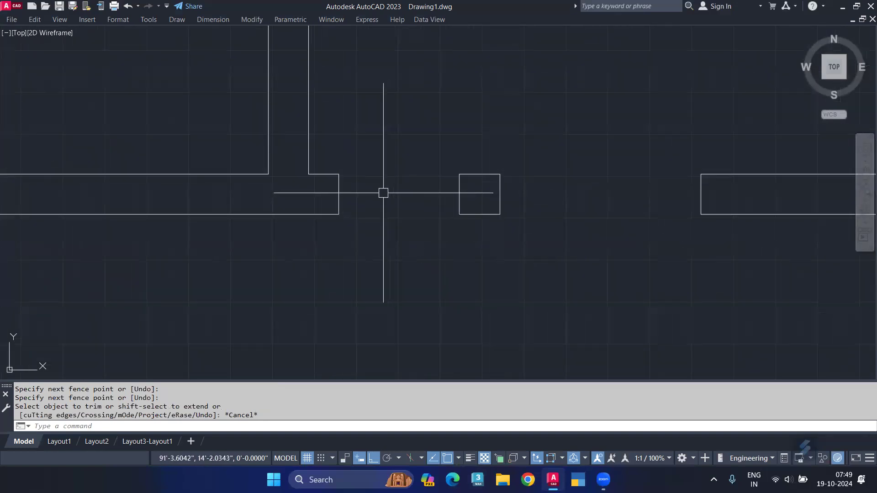
middle_drag(390, 207, 340, 211)
middle_drag(449, 214, 377, 223)
Step: Mirror the two jamb lines about the column midpoint, keeping the originals
click(121, 160)
click(269, 251)
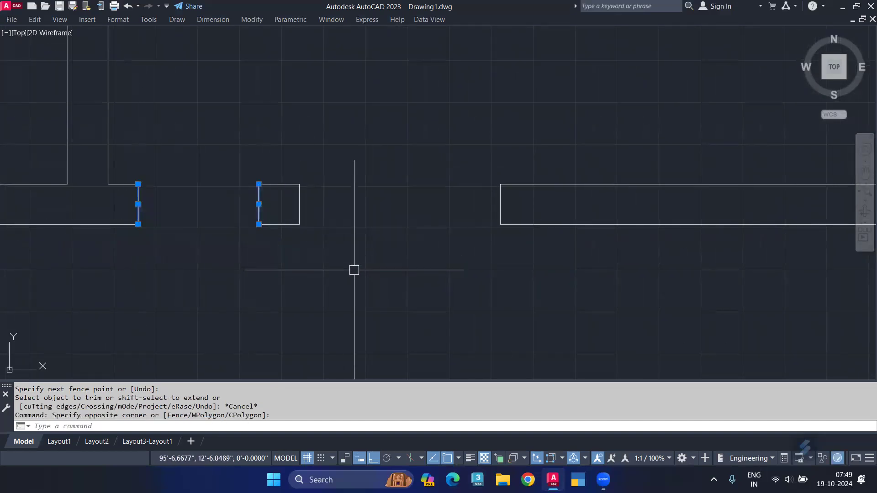
text(mi)
key(Return)
text(p)
key(Return)
click(299, 224)
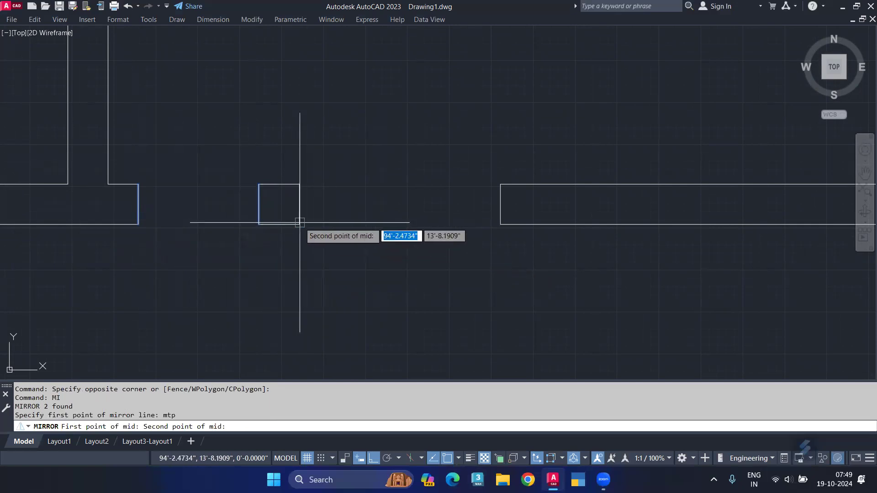
click(501, 233)
click(451, 296)
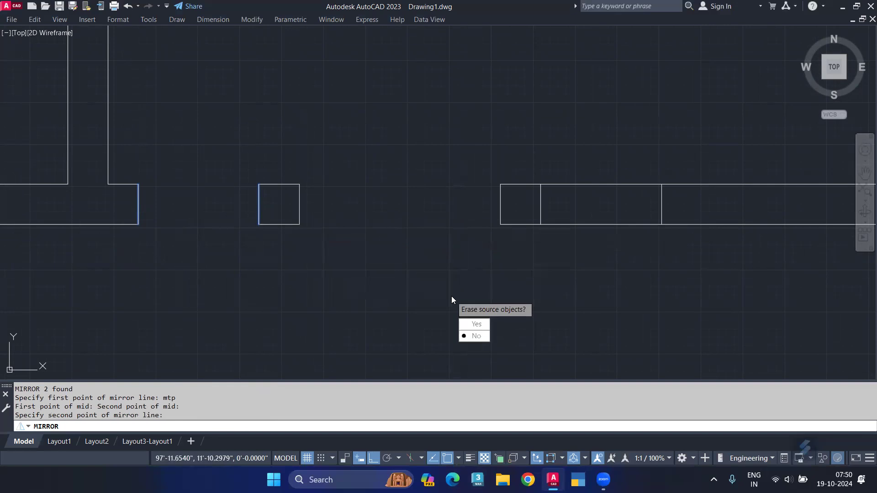
key(Return)
Step: Trim out the wall between the mirrored jamb lines to form the matching opening
text(r)
key(Return)
drag(589, 159, 579, 279)
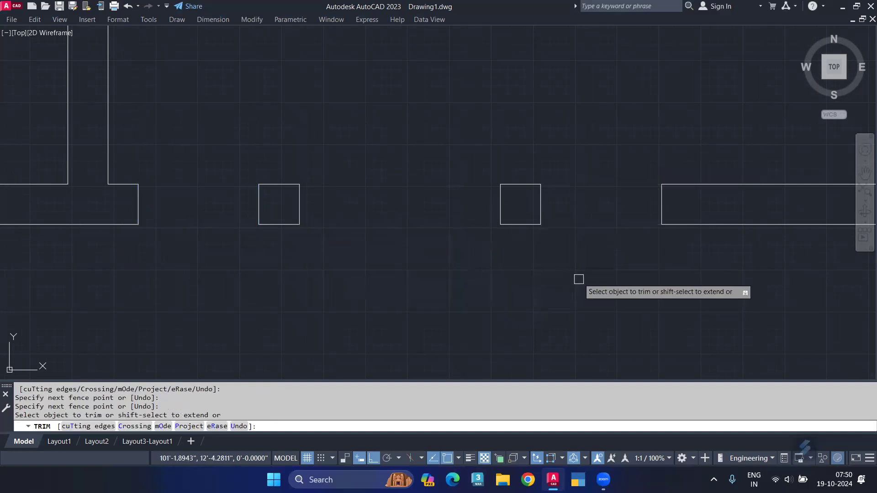
key(Escape)
middle_drag(430, 313, 576, 279)
scroll(577, 279, down, 2)
middle_drag(342, 255, 499, 261)
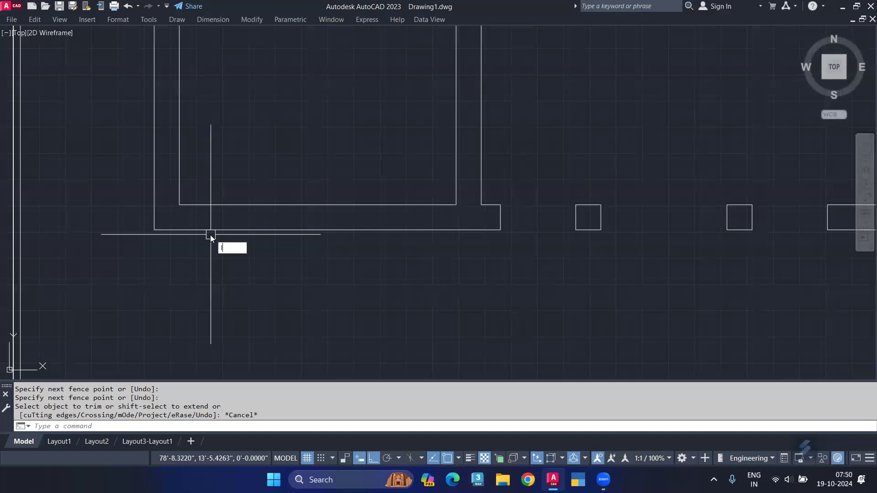
Step: Draw a guide line across the front room's lower wall, inner face to outer face
key(Return)
click(322, 205)
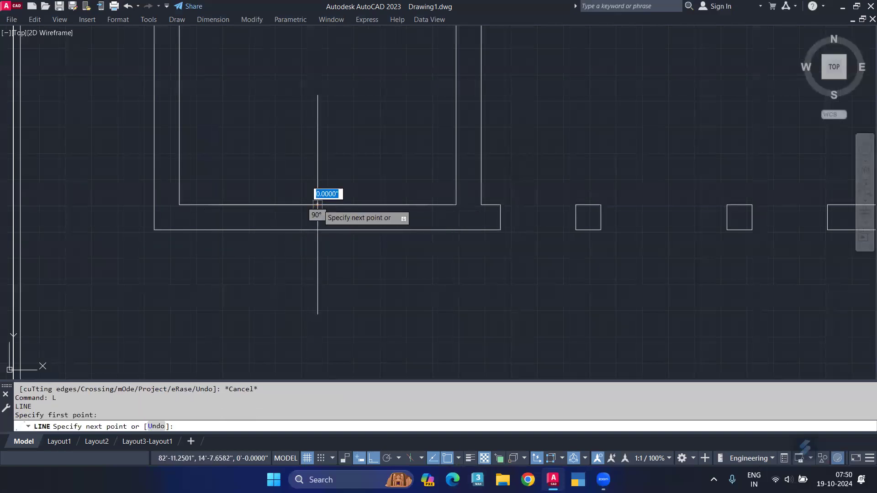
click(319, 229)
key(Return)
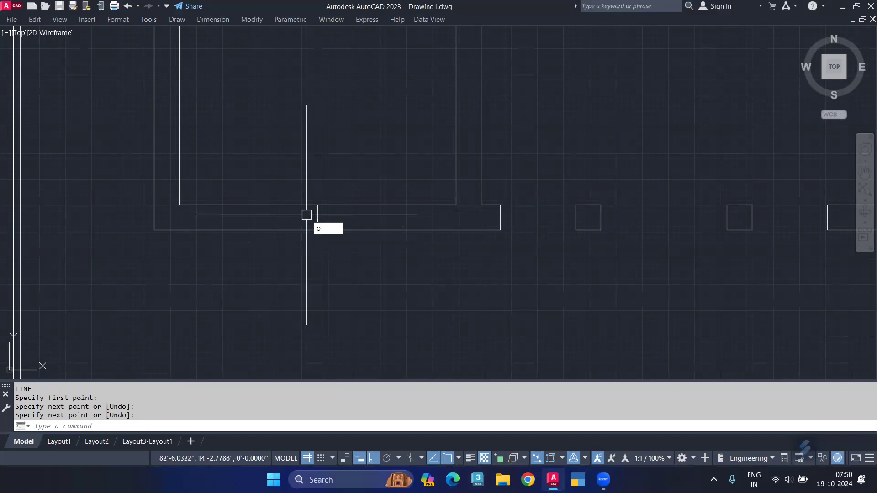
Step: Offset the guide line 36 to both sides, then erase the original guide
key(Return)
text(36)
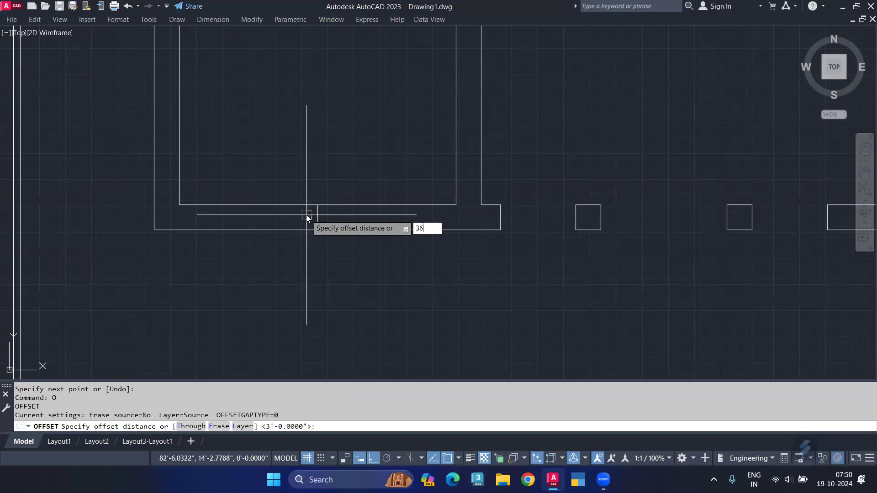
key(Return)
click(318, 217)
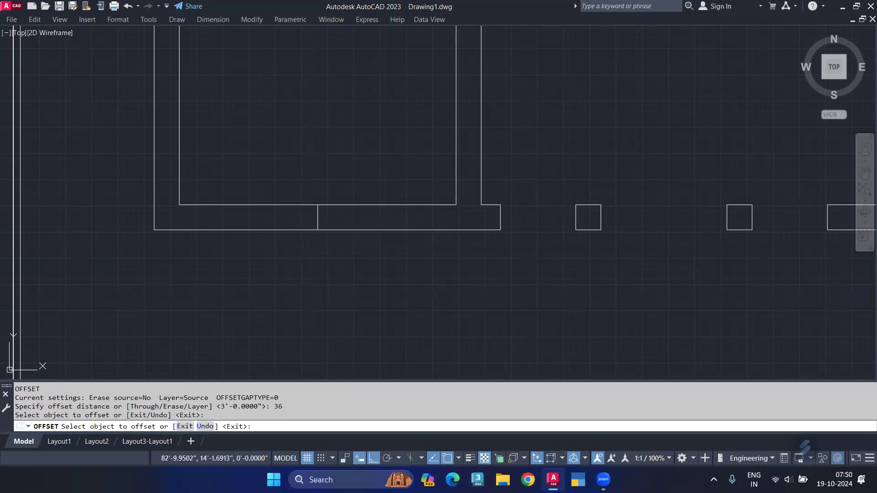
click(316, 217)
click(339, 222)
key(Return)
click(315, 217)
key(Delete)
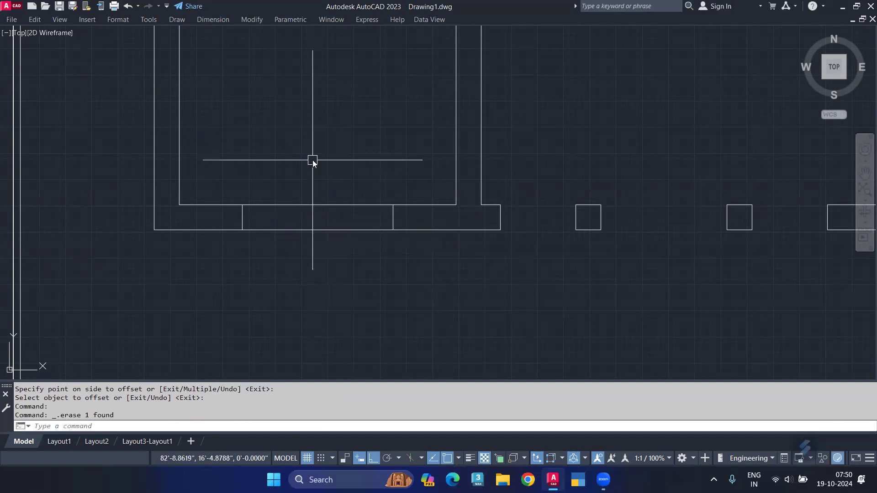
Step: Trim the wall between the two offset lines to form the 36-inch opening
text(tr)
key(Return)
drag(314, 162, 314, 232)
key(Escape)
mouse_move(325, 212)
middle_down()
mouse_move(418, 253)
mouse_move(327, 251)
middle_up()
scroll(242, 219, up, 2)
Step: Mirror the opening's two jamb lines about an mtp midpoint, keeping the originals
click(188, 163)
click(322, 260)
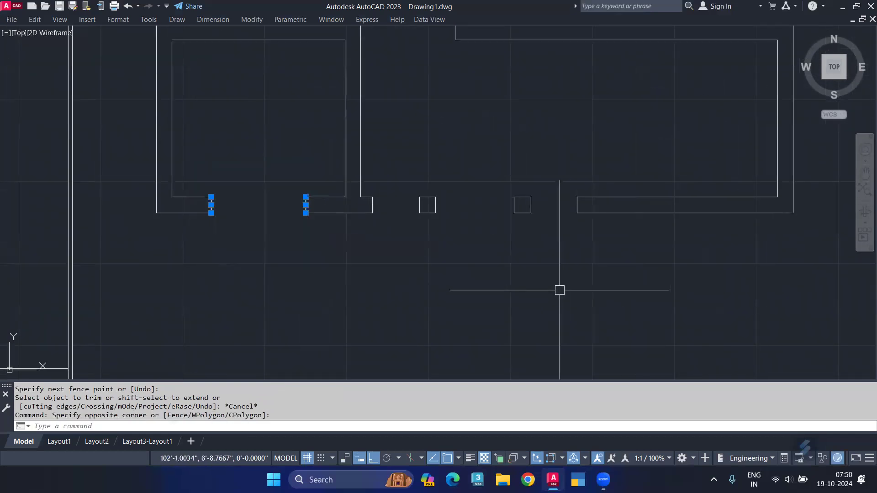
key(Return)
text(tp)
key(Return)
click(436, 212)
click(514, 212)
click(491, 283)
key(Return)
Step: Trim the front wall between the mirrored jambs to open the second doorway
scroll(509, 308, down, 1)
scroll(526, 269, down, 2)
scroll(526, 269, down, 1)
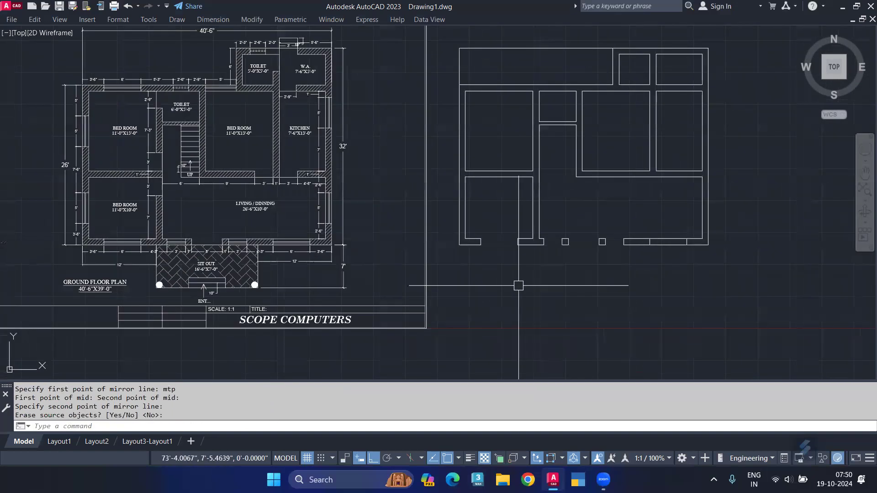
scroll(264, 258, up, 2)
scroll(313, 302, down, 2)
scroll(410, 270, up, 2)
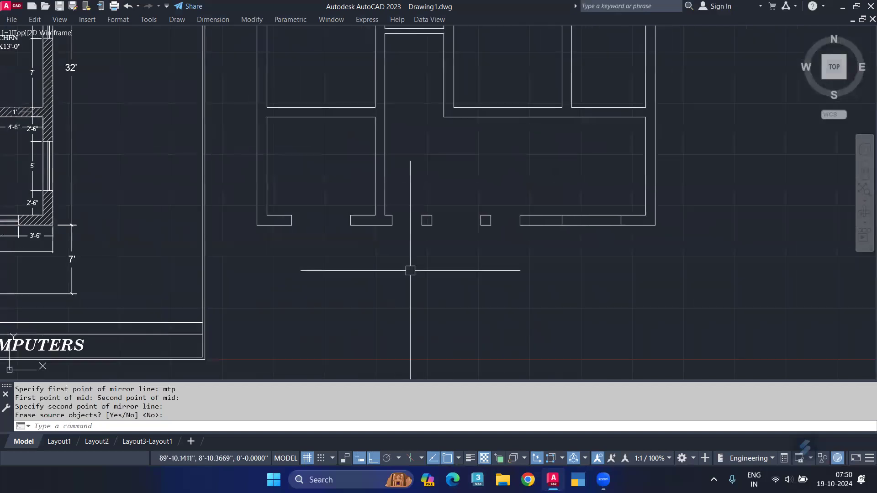
scroll(540, 245, up, 2)
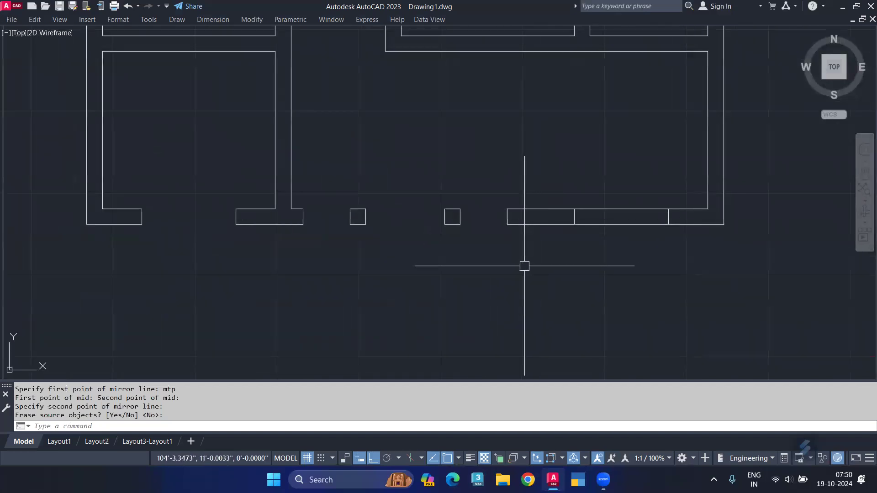
middle_drag(523, 277, 492, 290)
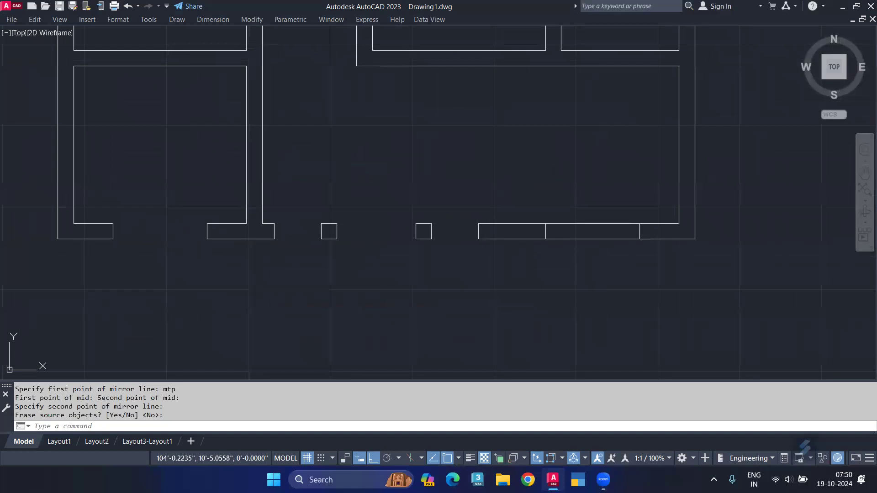
click(571, 118)
click(571, 333)
key(Return)
key(Escape)
Step: Pan and zoom to bring the kitchen and dining area into view
middle_drag(388, 334, 426, 317)
scroll(441, 192, down, 2)
middle_drag(457, 194, 518, 262)
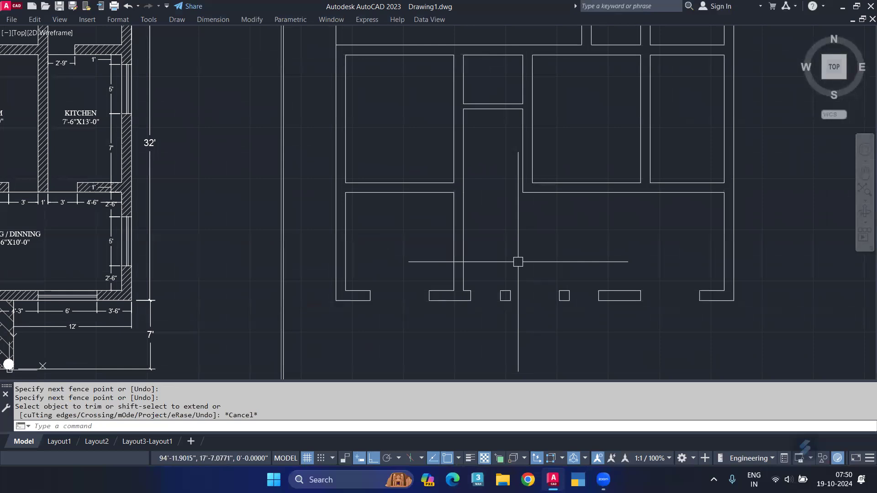
scroll(640, 192, up, 2)
scroll(662, 176, up, 1)
Step: Try offsetting across the bottom wall twice, cancelling both attempts
scroll(654, 211, up, 1)
text(o)
key(Return)
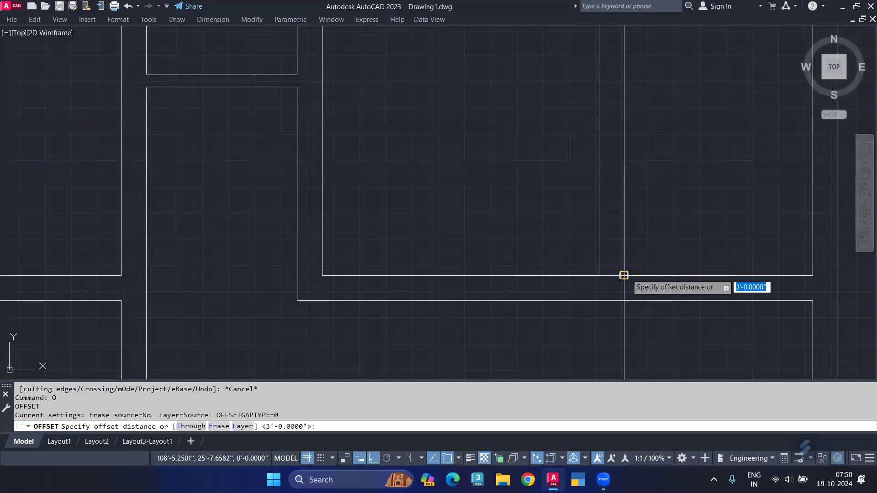
click(623, 275)
click(624, 301)
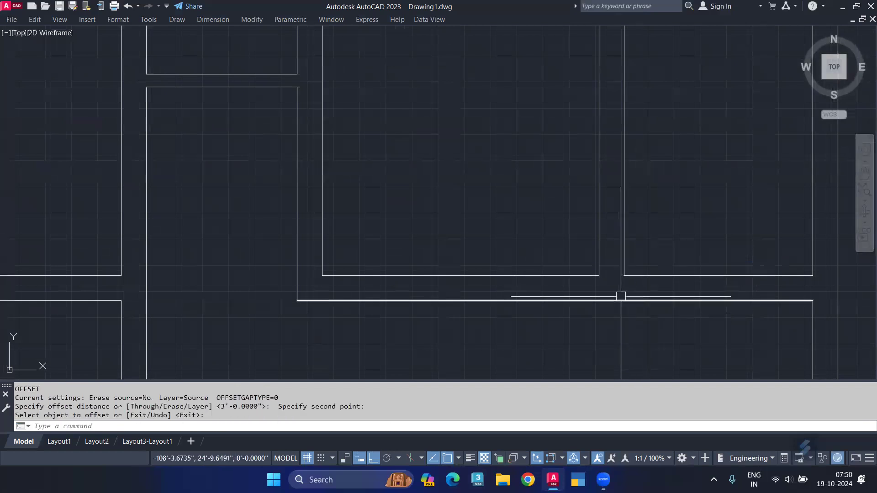
key(Escape)
key(Escape)
key(Escape)
text(o)
key(Return)
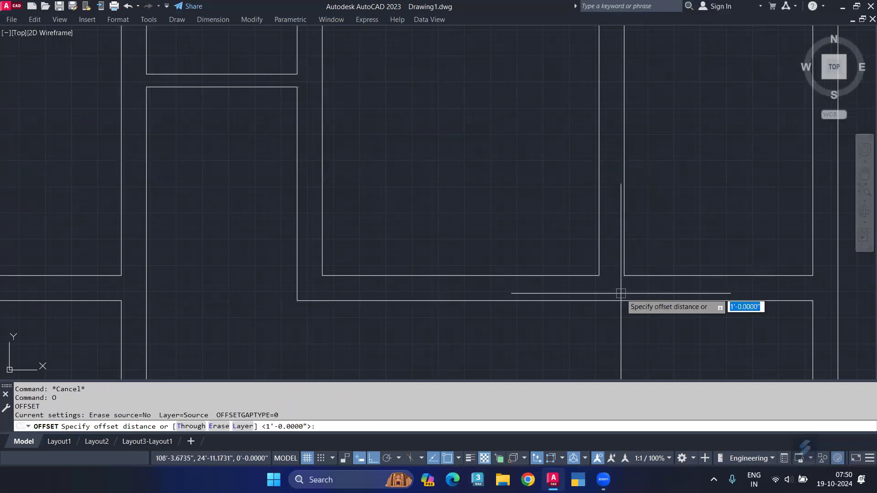
key(Escape)
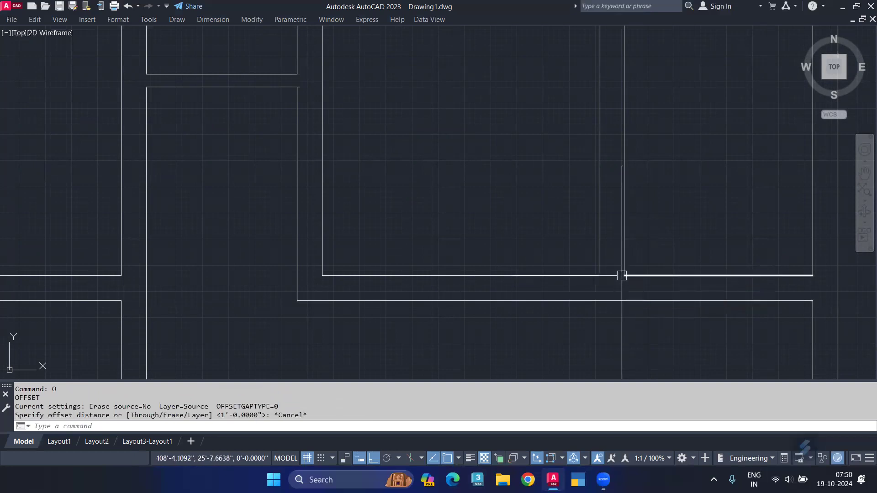
Step: Draw a cross line spanning the bottom wall from upper to lower wall line
text(l)
key(Return)
click(624, 275)
click(624, 301)
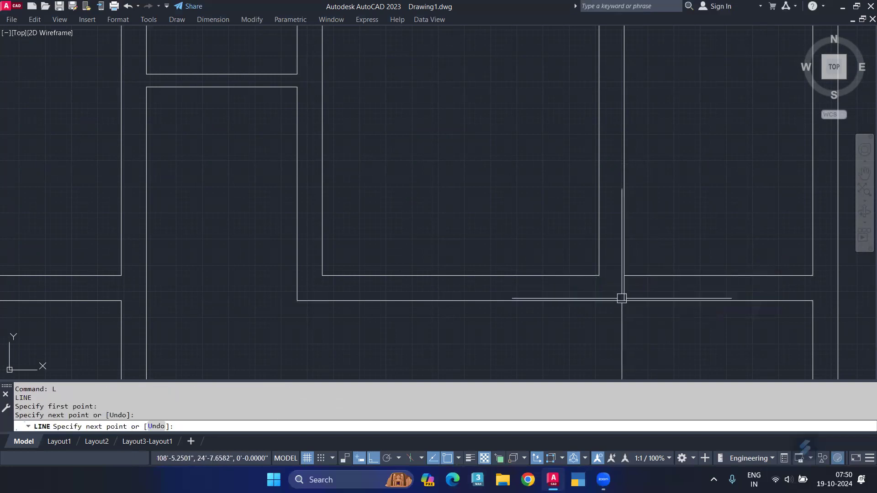
key(Return)
scroll(624, 287, up, 2)
Step: Offset the cross line 3' along the wall
text(o)
key(Return)
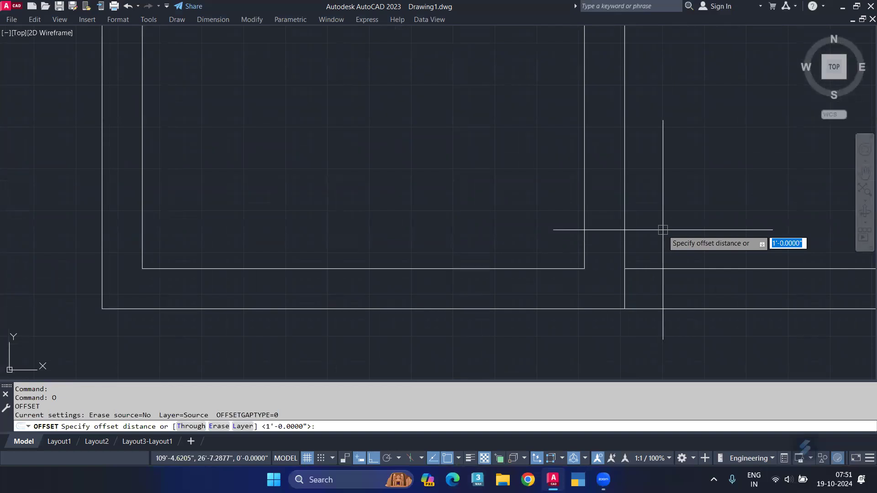
text(3')
key(Return)
key(Escape)
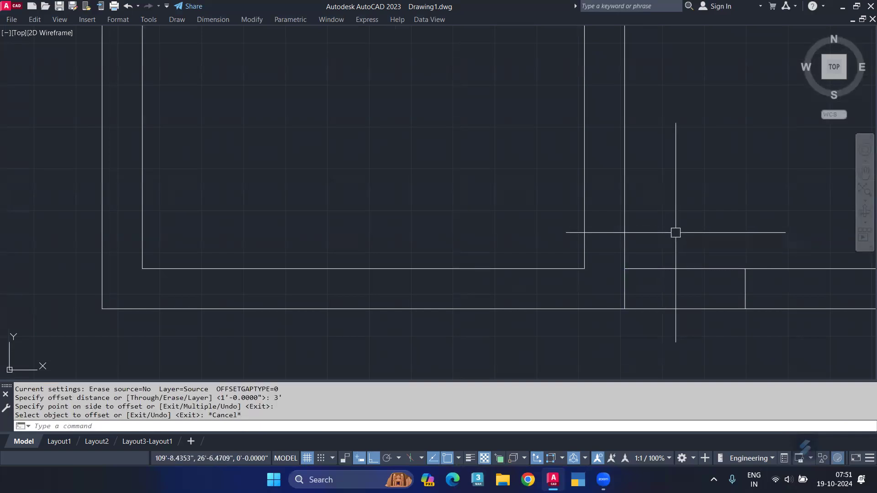
Step: Trim the wall between the two cross lines to open a 3' gap
text(tr)
key(Return)
drag(674, 255, 678, 319)
key(Escape)
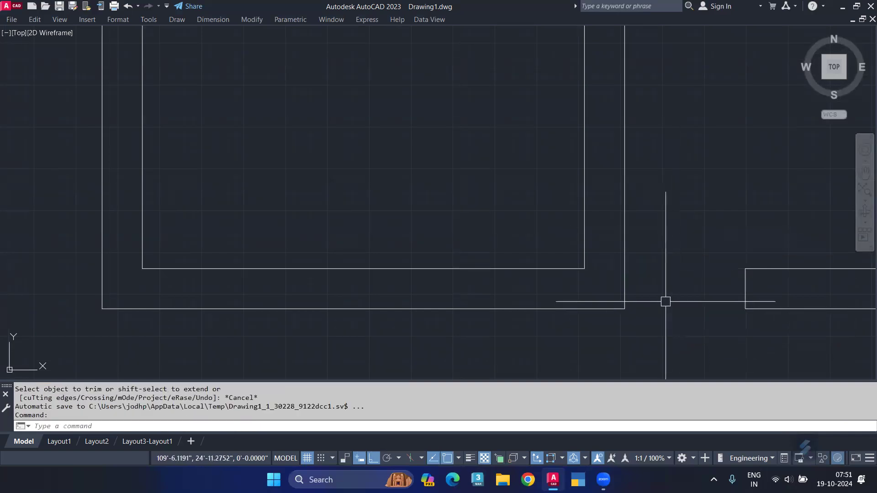
Step: Mirror the opening's jamb lines about the wall-corner midpoint, keeping the originals
click(600, 250)
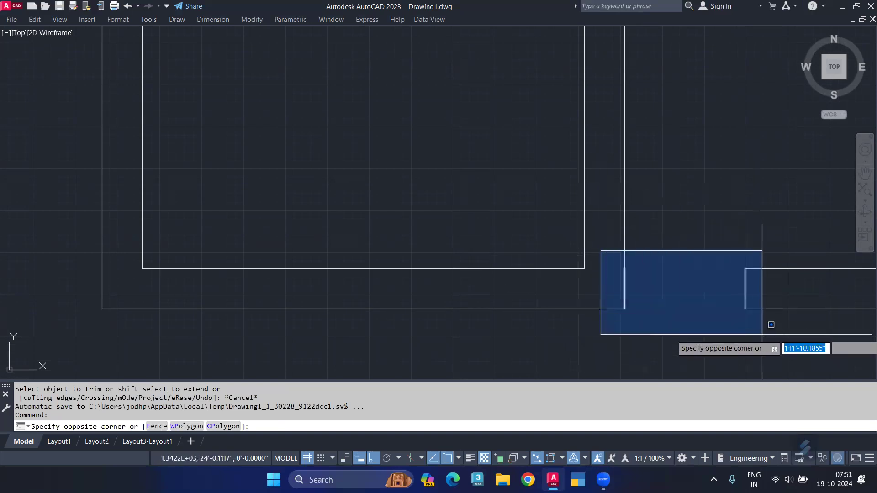
click(774, 340)
key(Return)
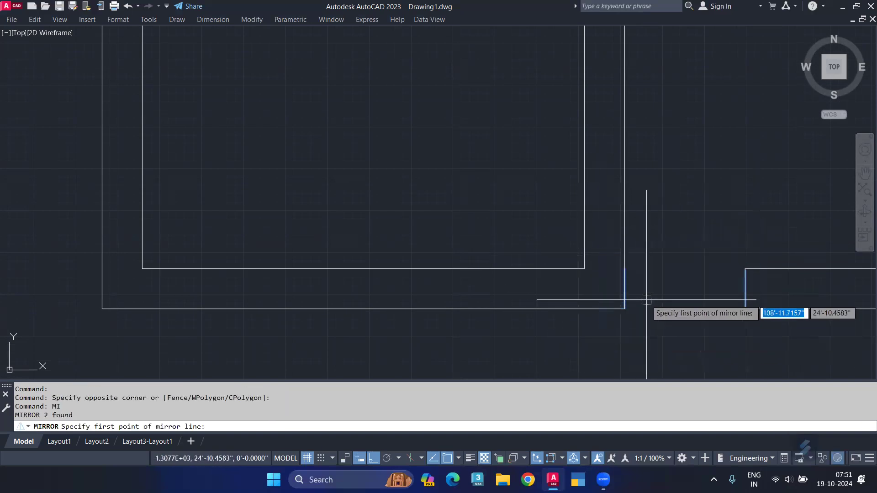
text(tp)
key(Return)
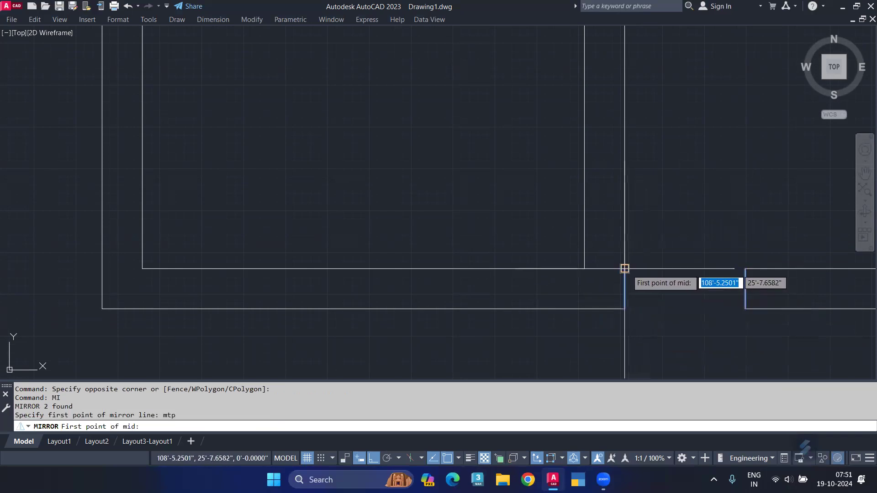
click(583, 269)
click(610, 224)
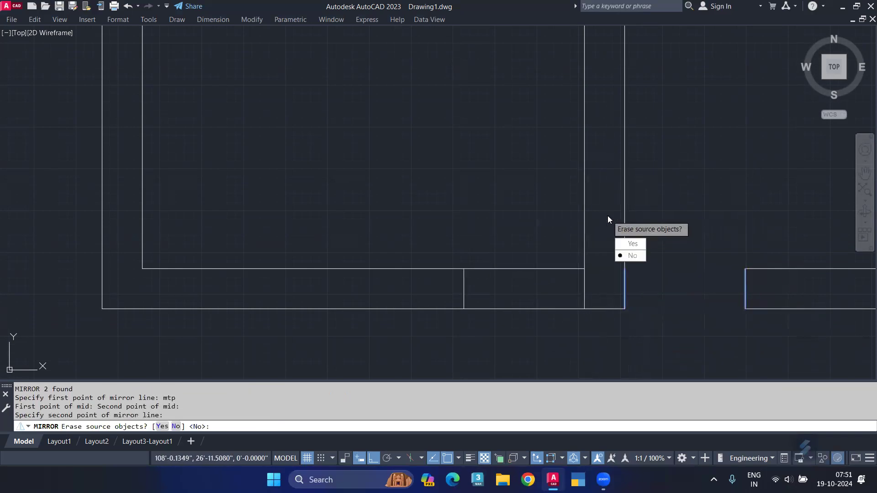
key(Return)
Step: Trim the wall between the mirrored jambs to cut the second opening
key(Return)
drag(495, 275, 505, 303)
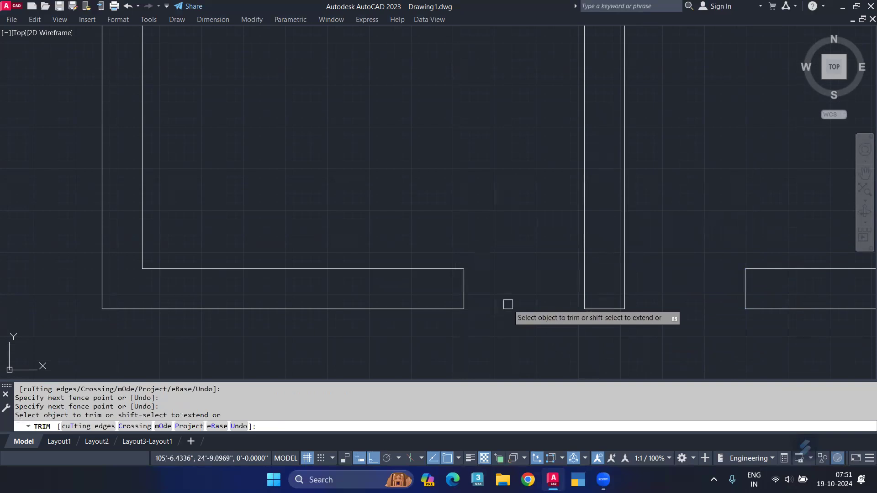
key(Escape)
scroll(458, 229, down, 3)
mouse_move(458, 229)
middle_down()
mouse_move(446, 239)
mouse_move(461, 315)
mouse_move(448, 256)
middle_up()
Step: Draw a short line closing off the open end of the double-line wall
text(l)
key(Return)
click(373, 216)
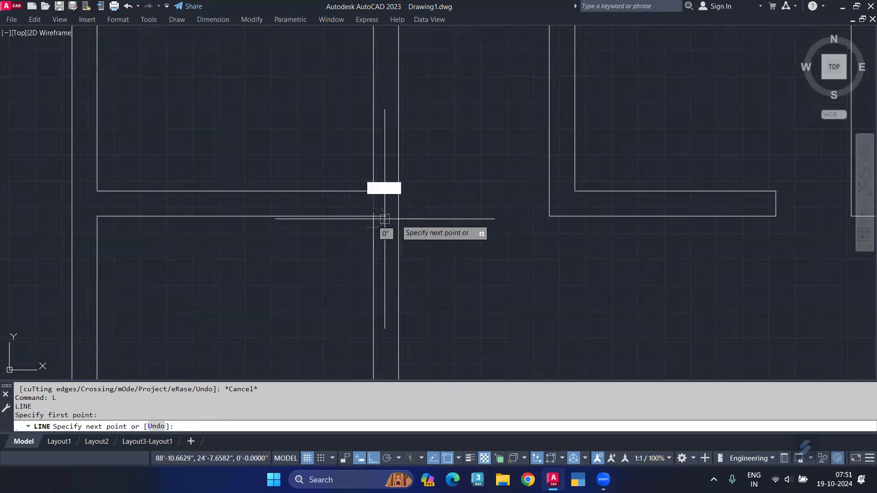
click(398, 216)
Step: Offset the closing line 3' further down the wall
key(Return)
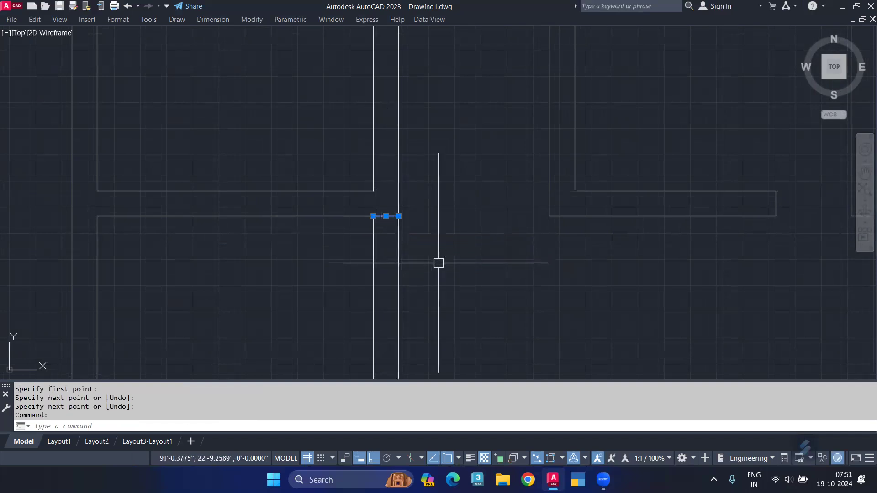
text(o)
key(Return)
text(3')
key(Return)
click(388, 216)
click(438, 291)
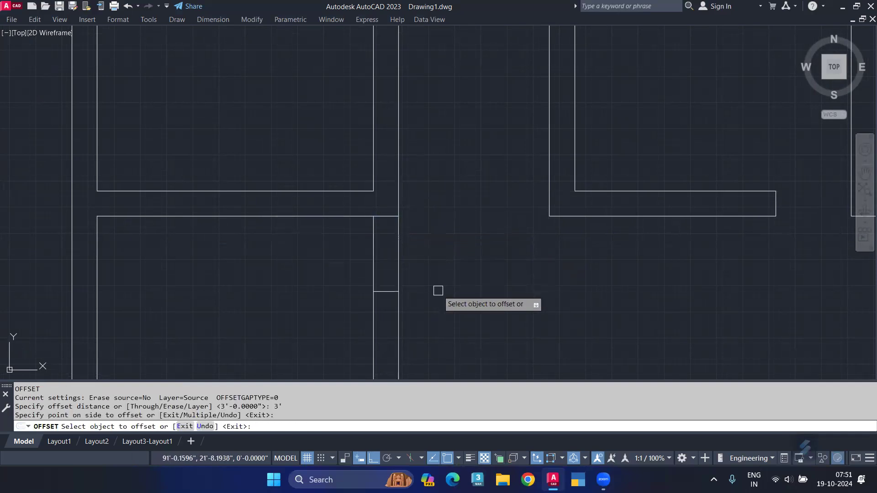
drag(438, 273, 295, 255)
key(Escape)
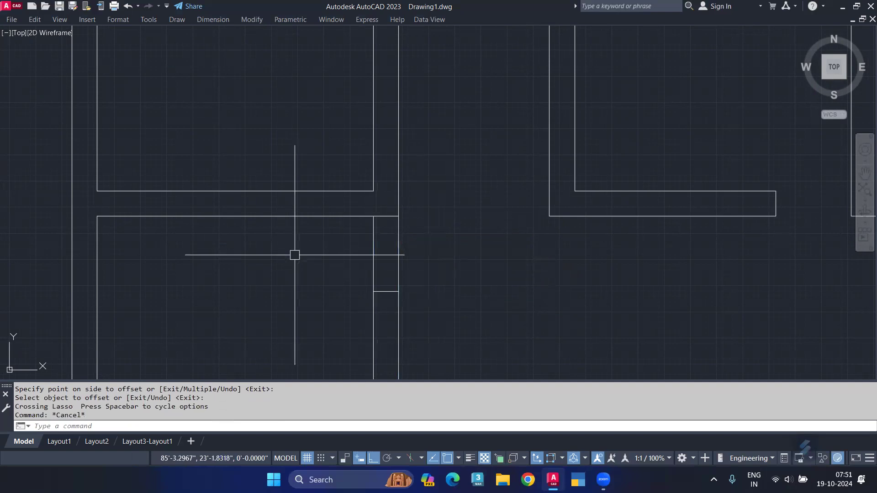
text(tyrt)
key(Escape)
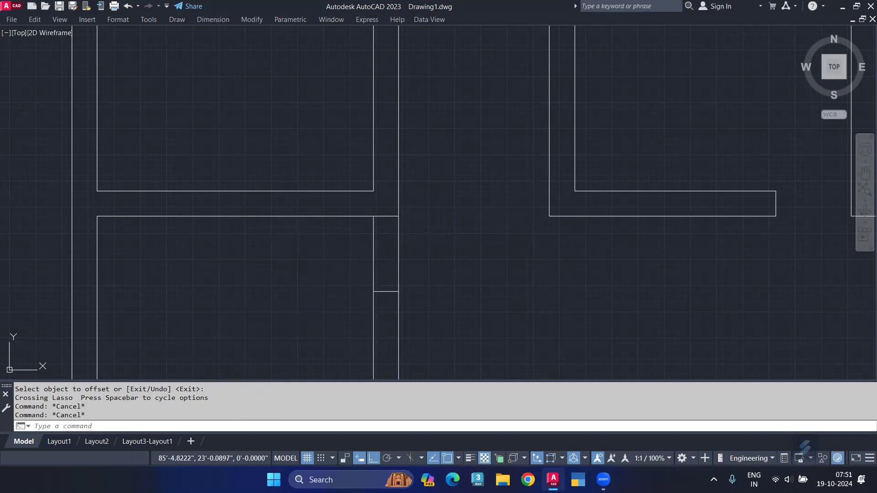
Step: Fence-trim the wall between the two short lines to open it below the junction
text(tr)
key(Return)
drag(456, 254, 323, 254)
key(Escape)
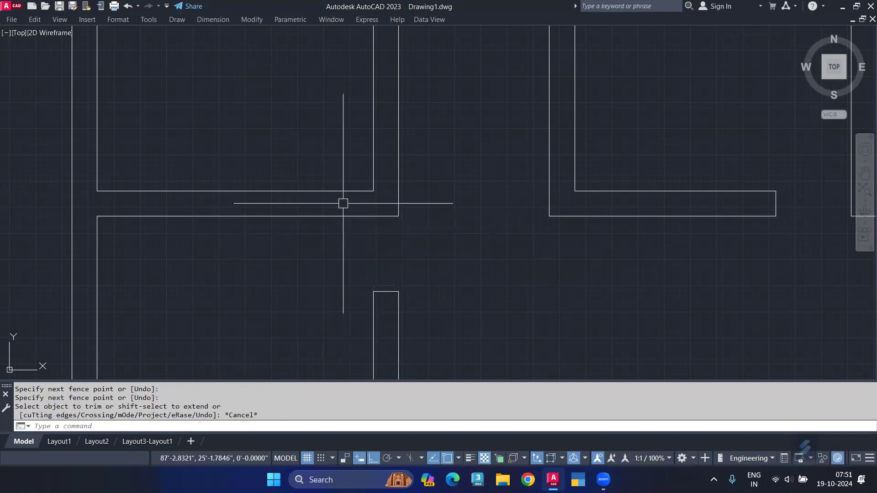
Step: Mirror the two door-edge lines about an mtp midpoint, keeping the originals
drag(343, 203, 423, 304)
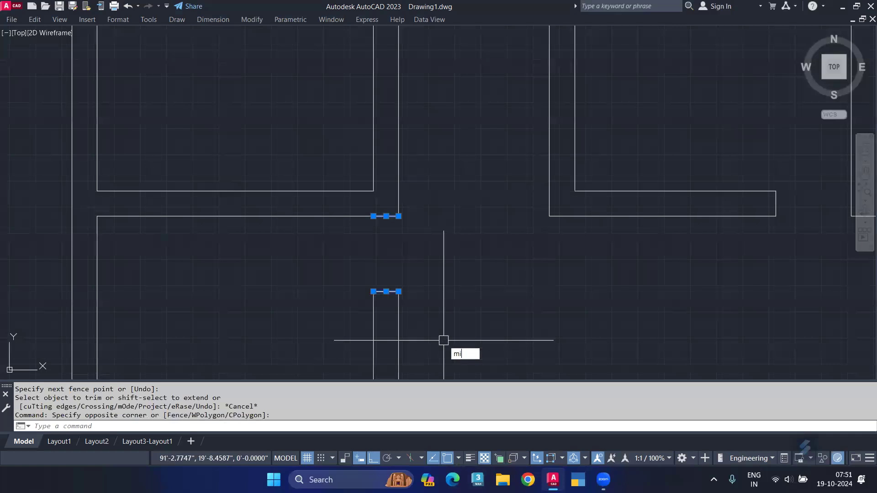
key(Return)
text(mtp)
key(Return)
click(374, 191)
click(399, 216)
click(481, 210)
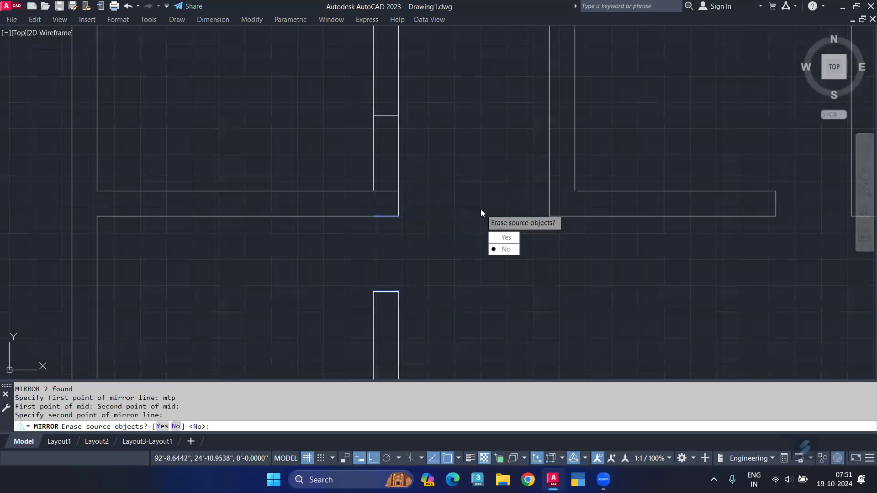
key(Return)
Step: Trim the wall between the mirrored lines to clear the opening above the junction
text(r)
key(Return)
drag(474, 141, 272, 131)
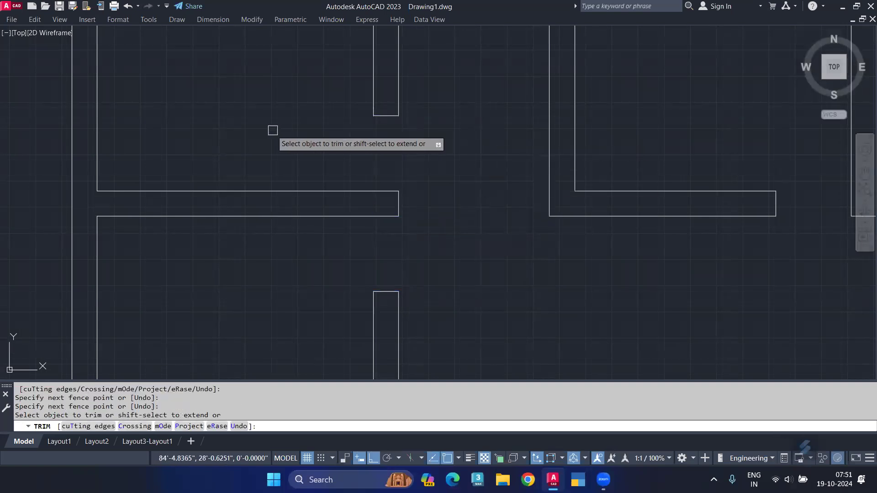
middle_drag(485, 141, 479, 297)
scroll(479, 296, down, 2)
Step: Draw a jamb line across the interior wall's thickness at its end
key(Return)
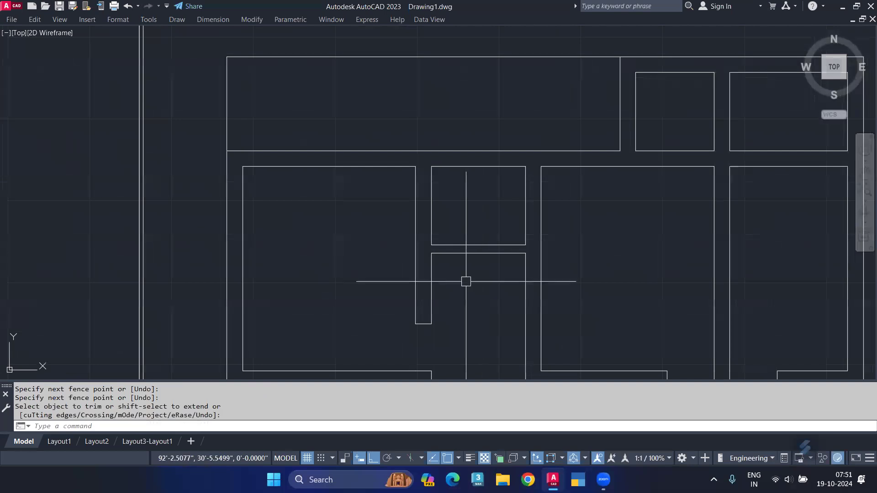
scroll(511, 228, up, 4)
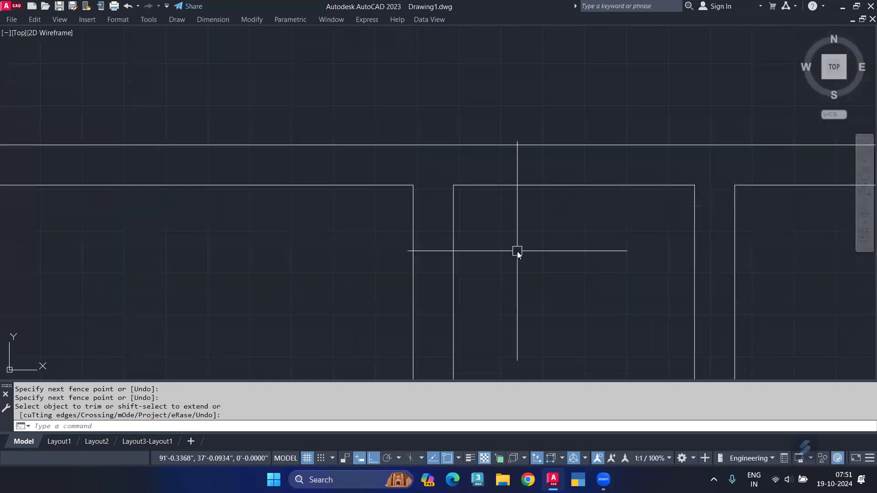
text(l)
key(Return)
click(414, 185)
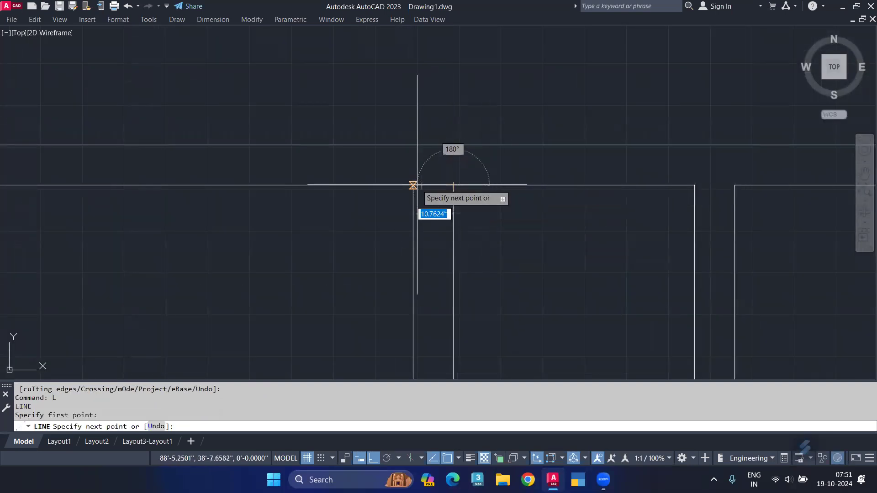
click(453, 185)
key(Return)
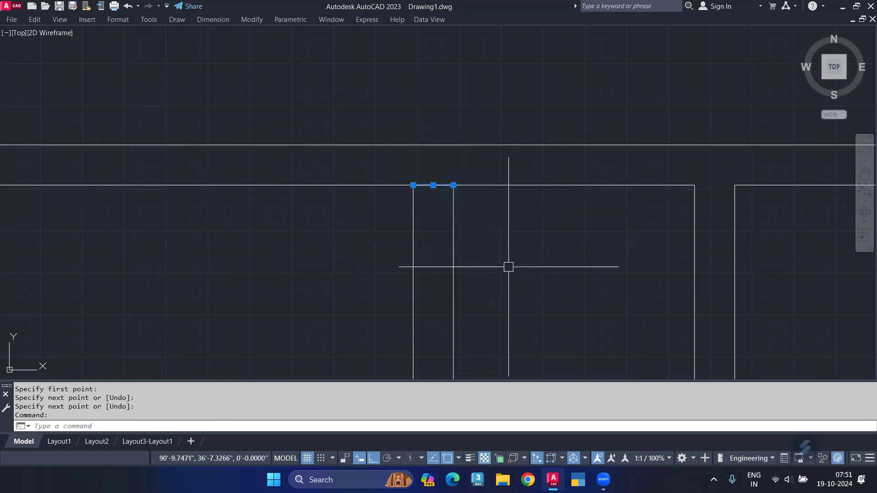
Step: Offset the jamb line 2'9" downward and trim the door opening between them
text(o)
key(Return)
text(2')
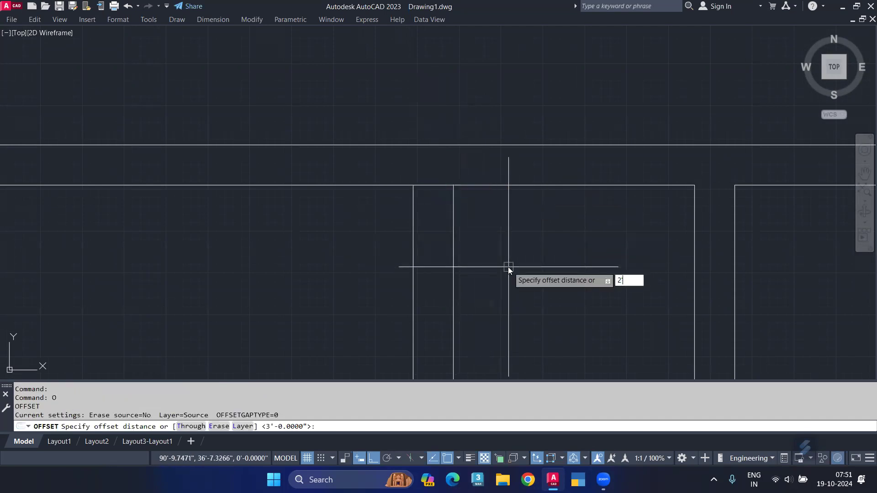
text(9)
key(Return)
click(447, 229)
key(Return)
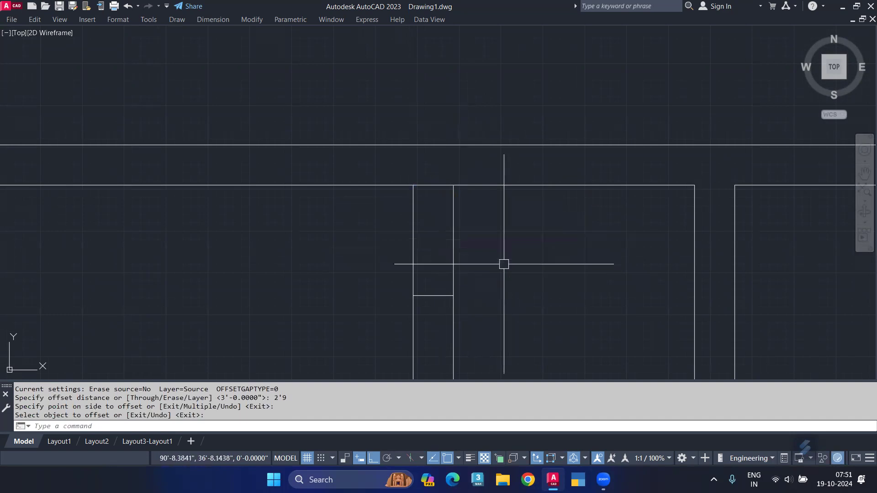
text(tr)
key(Return)
key(Escape)
Step: Draw a wall line from the wall corner up to the corridor wall
scroll(488, 231, down, 2)
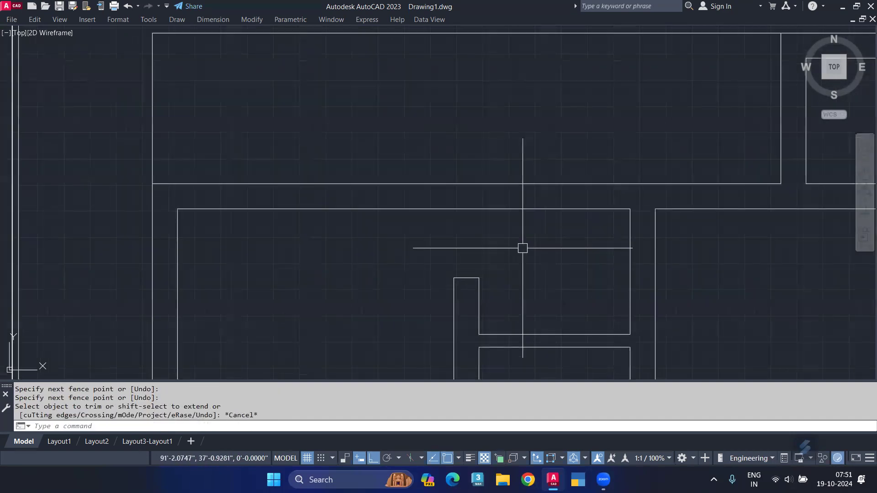
scroll(418, 246, up, 2)
scroll(488, 197, up, 2)
text(L)
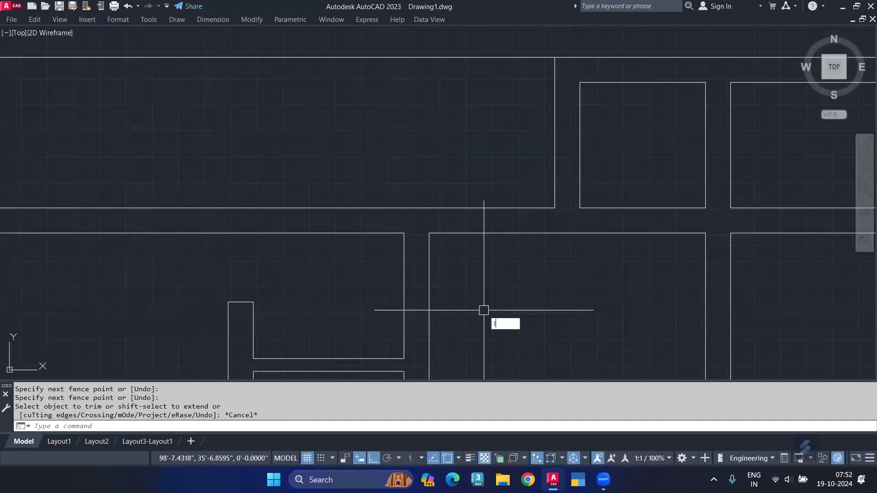
key(Return)
click(429, 233)
click(429, 208)
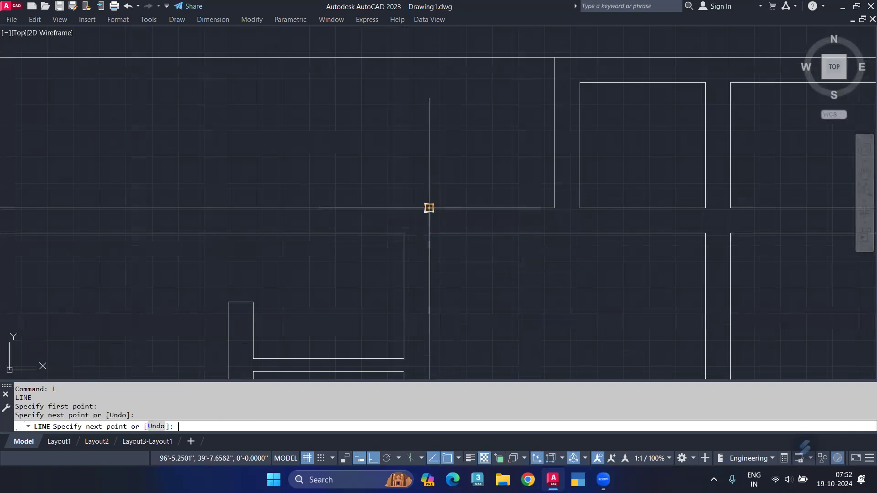
key(Return)
Step: Draw a second line down from the corridor wall and trim the overlapping wall lines
key(Return)
click(550, 207)
click(554, 233)
key(Return)
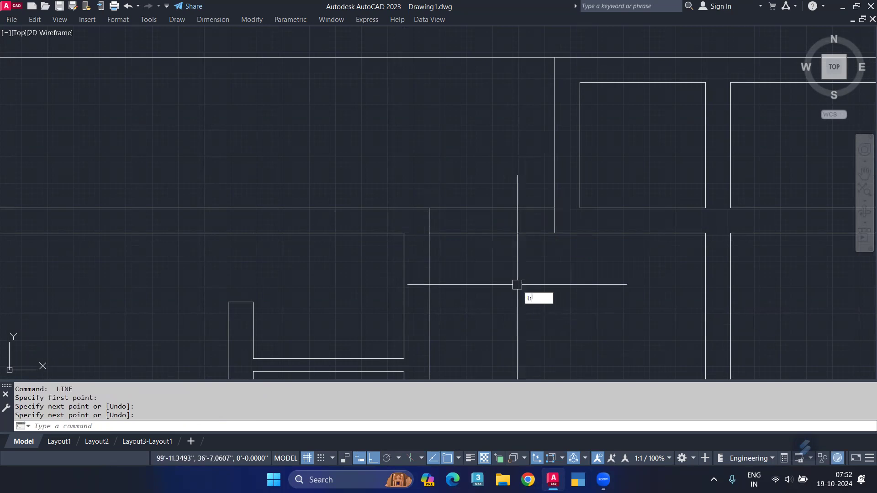
key(Return)
drag(517, 284, 489, 248)
key(Escape)
scroll(489, 248, down, 5)
Step: Window-select the two door-closing jamb lines on the bottom wall
middle_drag(480, 162, 495, 227)
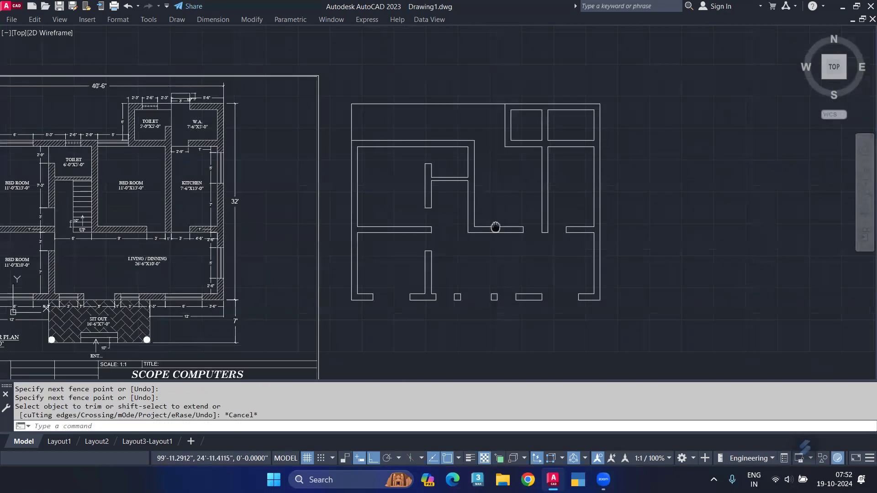
scroll(391, 308, up, 4)
click(317, 243)
click(458, 329)
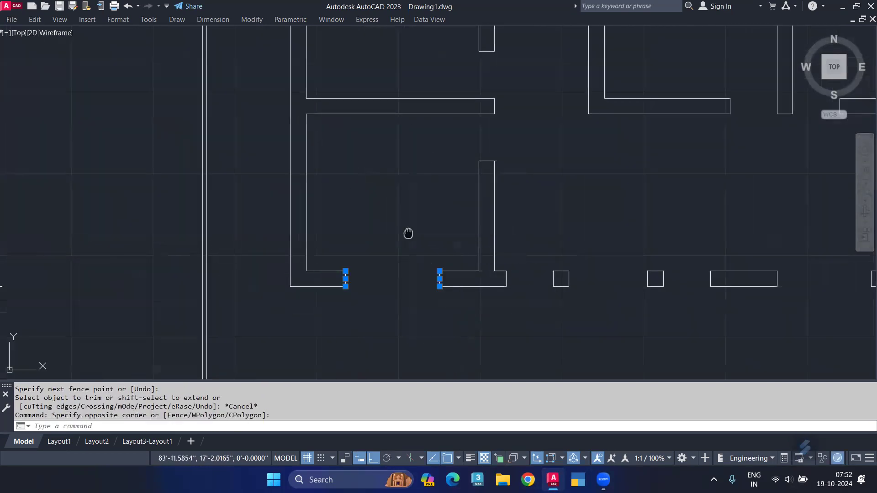
middle_drag(408, 233, 436, 315)
scroll(436, 315, down, 2)
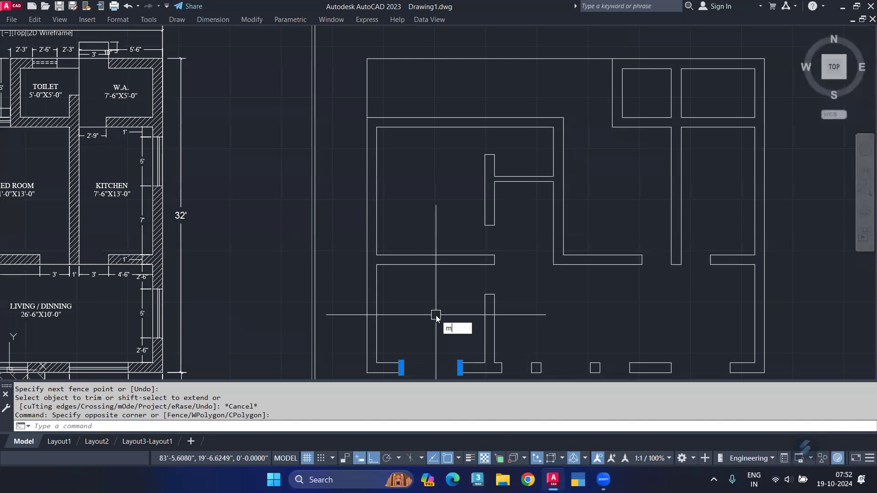
Step: Mirror the jamb lines about a midpoint-defined mirror line, keeping the originals
text(i)
key(Return)
scroll(436, 314, down, 2)
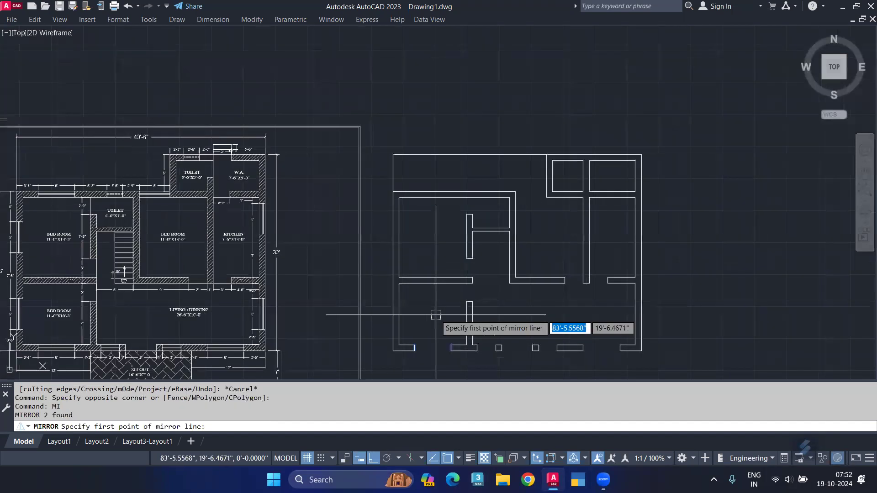
mouse_move(436, 315)
middle_down()
mouse_move(492, 296)
mouse_move(494, 305)
middle_up()
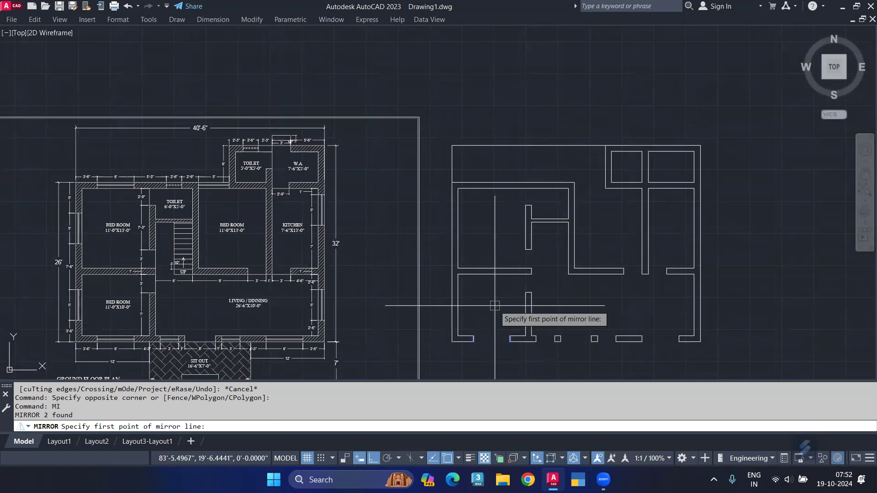
text(mtp)
key(Return)
click(452, 183)
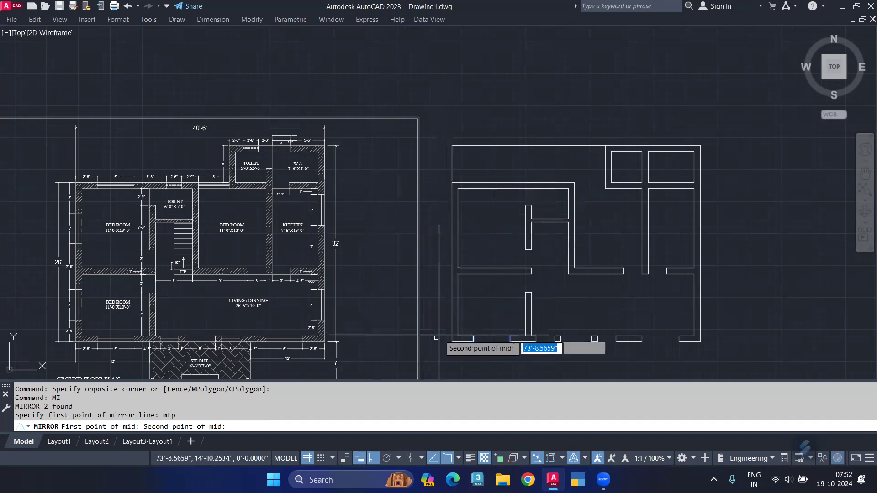
click(451, 341)
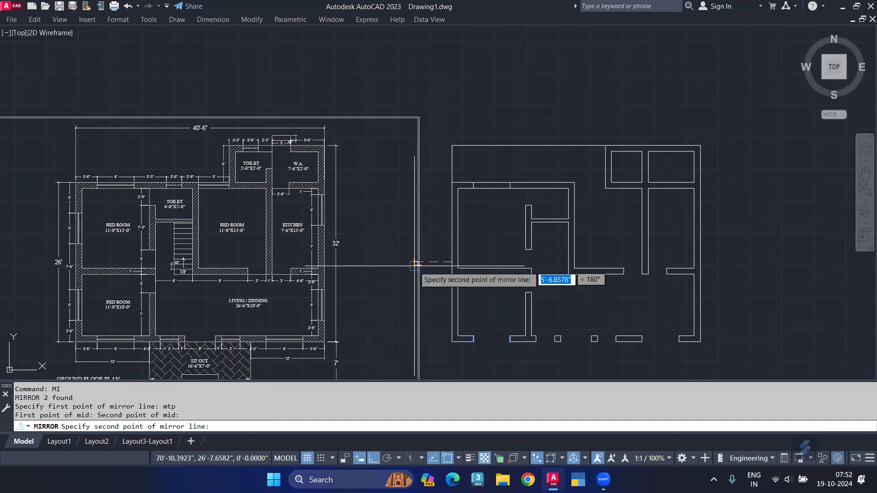
click(398, 266)
key(Return)
middle_drag(478, 240, 486, 276)
Step: Trim the wall opening between the mirrored jamb lines
text(t)
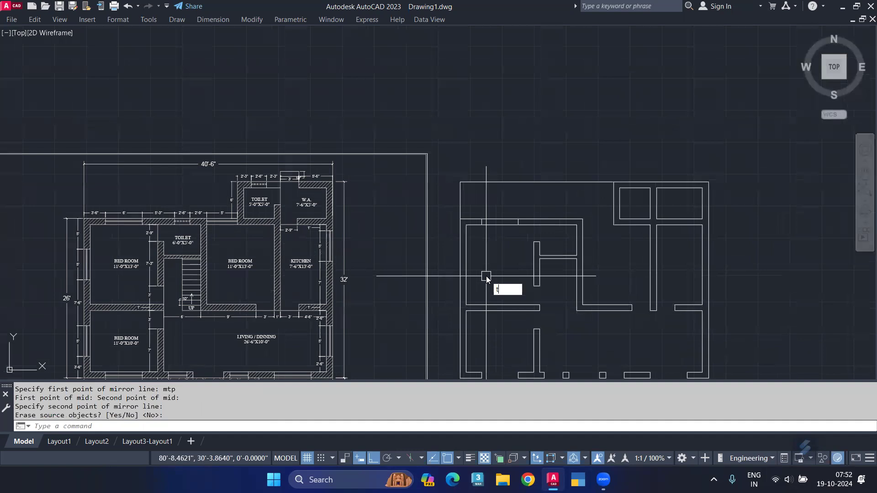
key(Return)
drag(501, 194, 505, 249)
key(Escape)
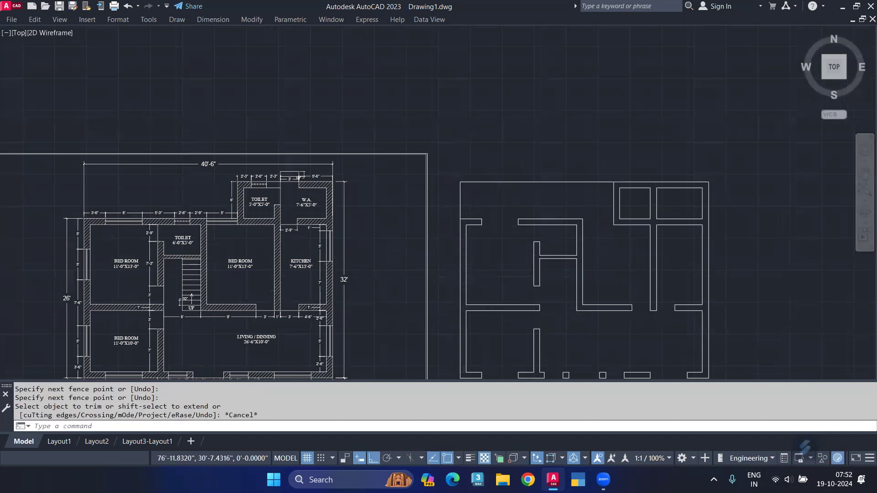
scroll(505, 280, up, 3)
Step: Draw a short guide line across the vertical interior wall
text(l)
key(Return)
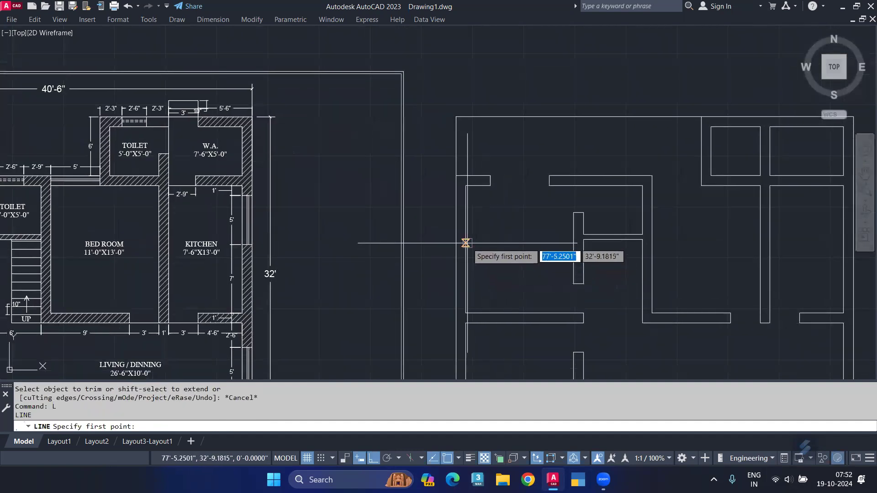
click(466, 243)
key(Return)
scroll(456, 243, up, 2)
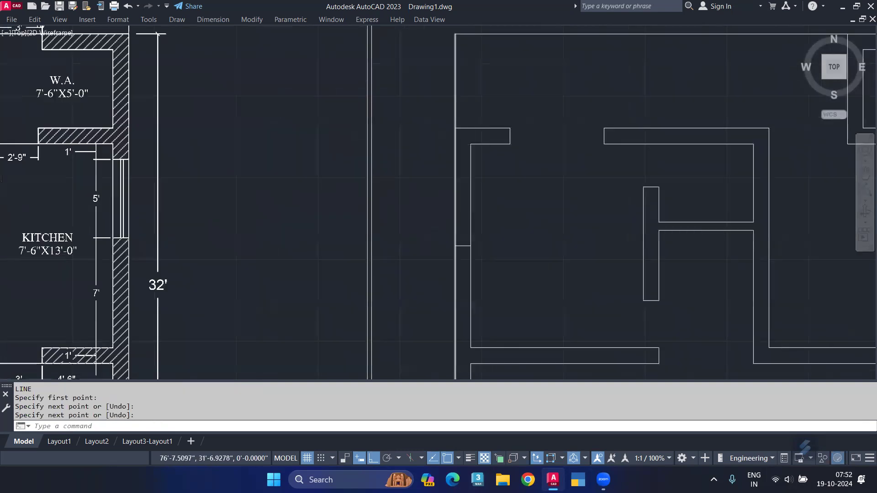
key(Return)
scroll(465, 235, up, 3)
click(465, 235)
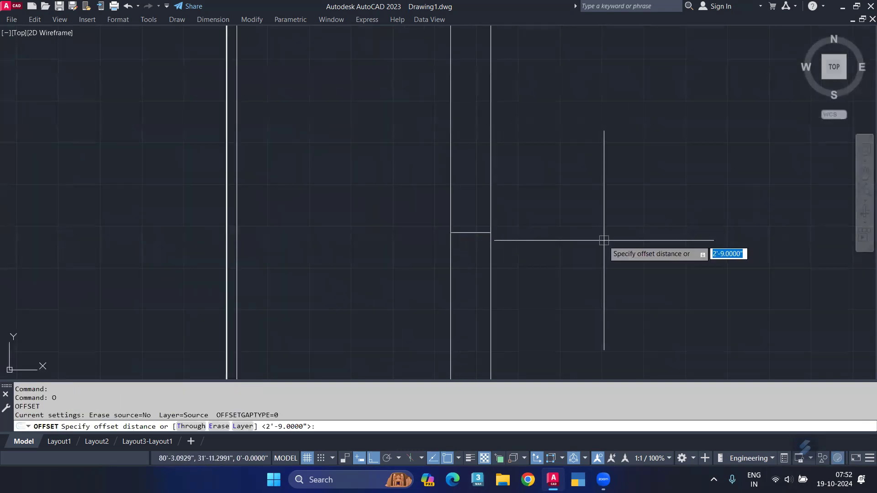
Step: Offset the guide line 30 to each side and delete the middle line
text(30)
key(Return)
click(588, 167)
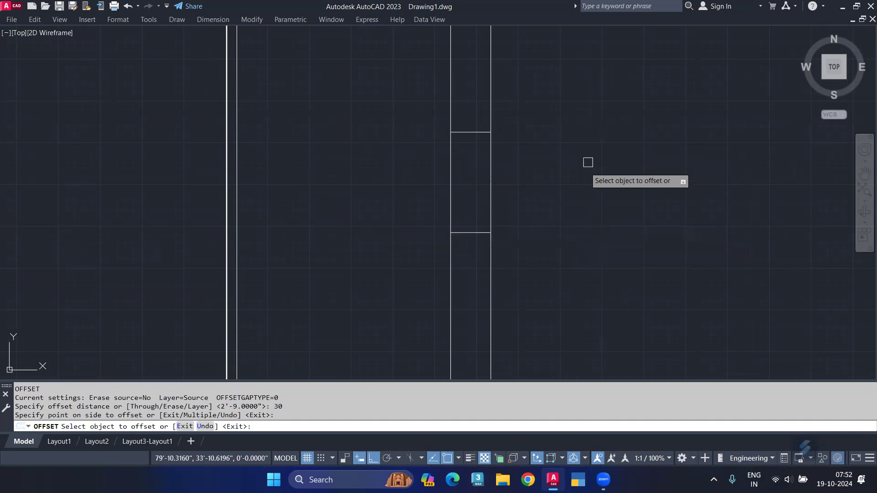
click(470, 233)
click(471, 282)
key(Return)
click(470, 233)
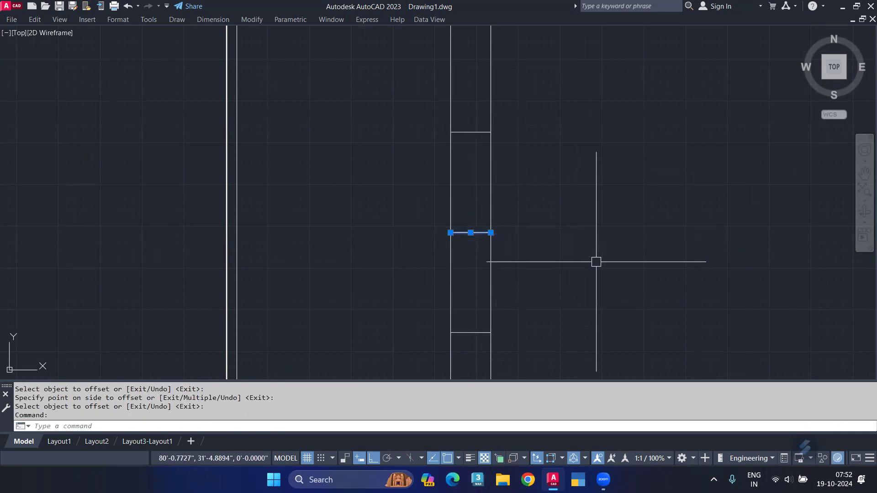
key(Delete)
Step: Trim the wall lines between the two 30-offset guide lines
text(t)
key(Return)
text(r)
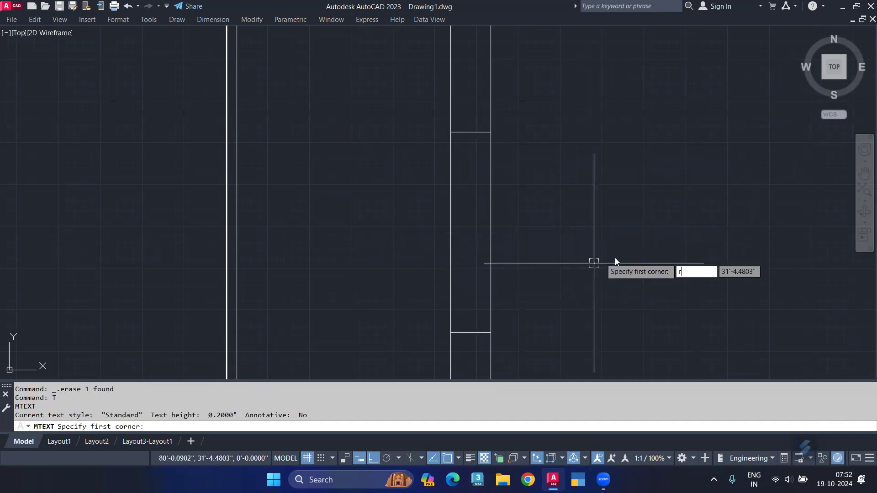
key(Escape)
key(Return)
drag(623, 251, 357, 223)
key(Escape)
scroll(409, 229, down, 3)
scroll(566, 299, down, 2)
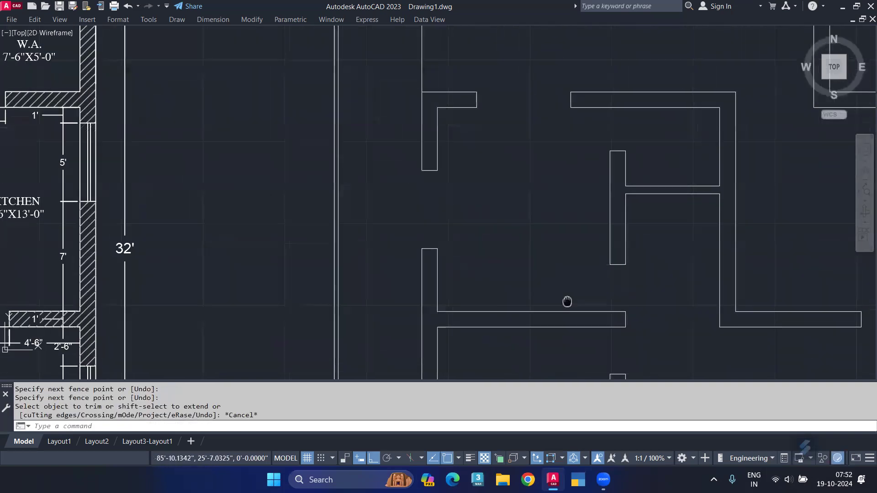
scroll(474, 274, up, 1)
Step: Draw another short line across the wall further along
text(l)
key(Return)
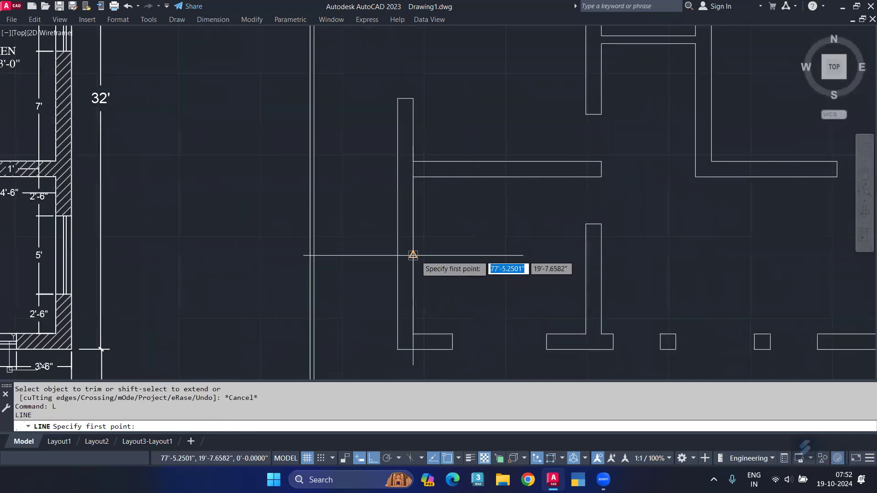
click(413, 255)
click(397, 255)
key(Return)
scroll(407, 255, up, 2)
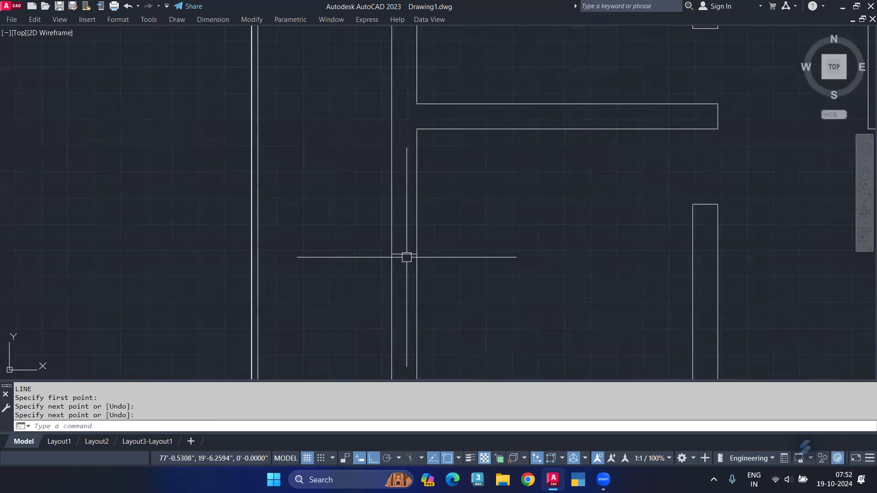
Step: Offset that line 30 and erase the original middle guide line
text(o)
key(Return)
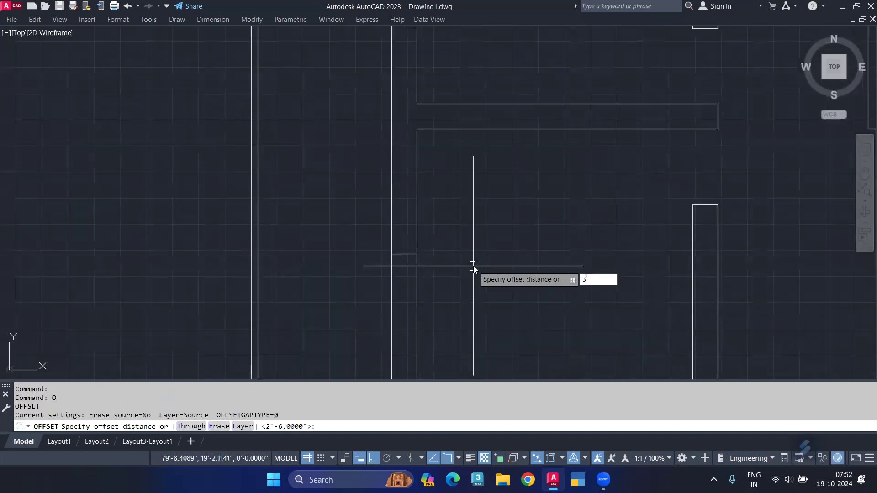
text(0)
key(Return)
click(472, 251)
click(404, 256)
key(Return)
click(413, 252)
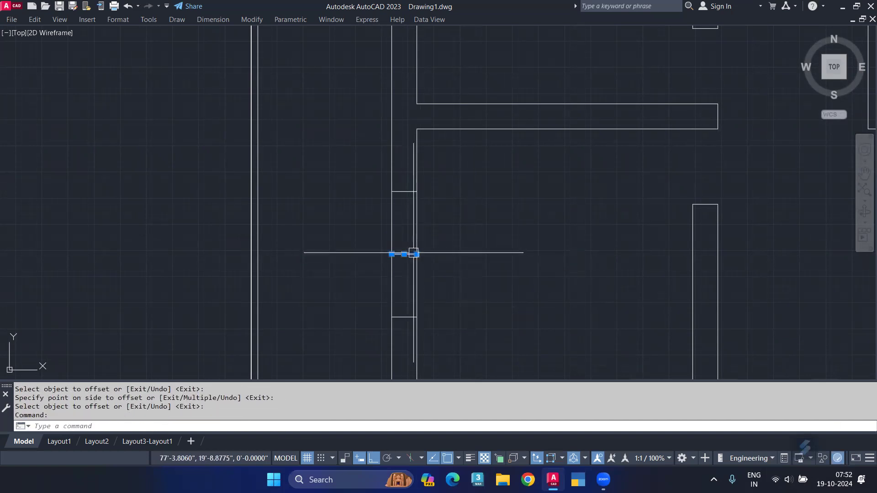
key(Delete)
Step: Trim the wall lines between the two new guides
text(tr)
key(Return)
mouse_move(513, 268)
mouse_down()
mouse_move(349, 245)
mouse_move(437, 266)
mouse_up()
key(Escape)
scroll(492, 242, down, 3)
scroll(491, 244, down, 3)
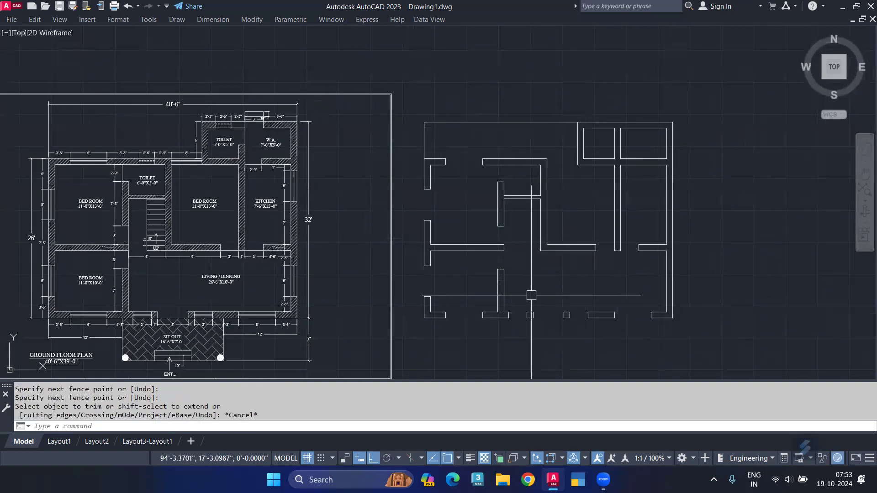
Step: Draw a short line across the horizontal wall near the top middle of the plan
scroll(536, 254, up, 5)
middle_drag(538, 292, 537, 312)
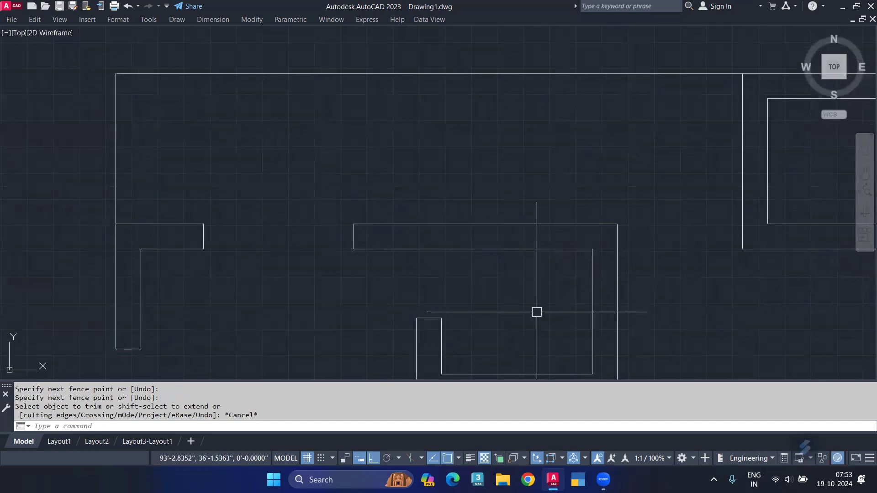
text(-v)
key(Return)
key(Escape)
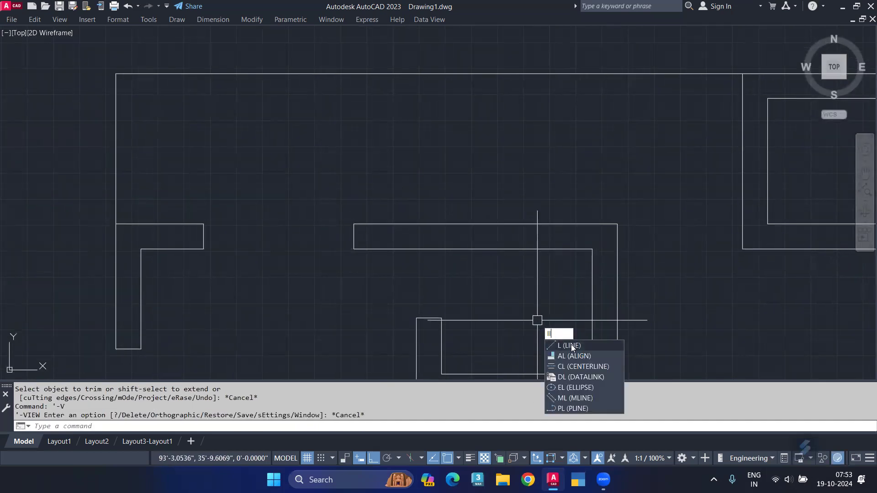
click(571, 346)
click(511, 225)
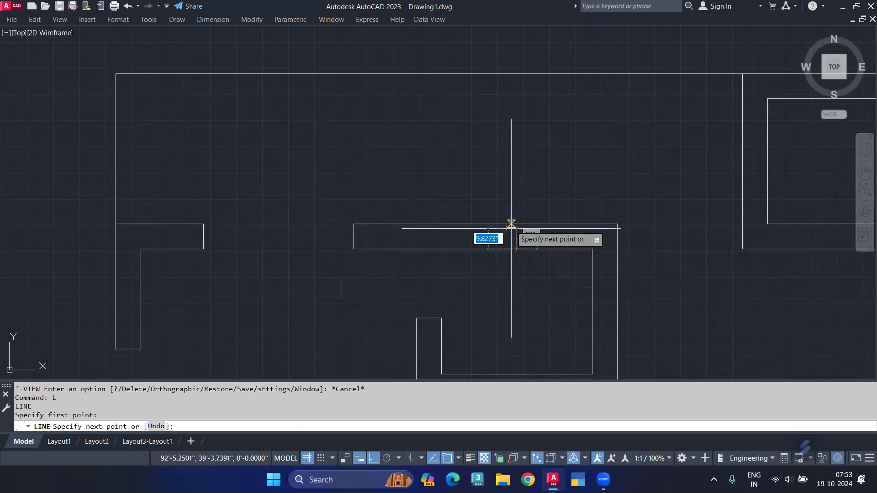
click(517, 249)
key(Return)
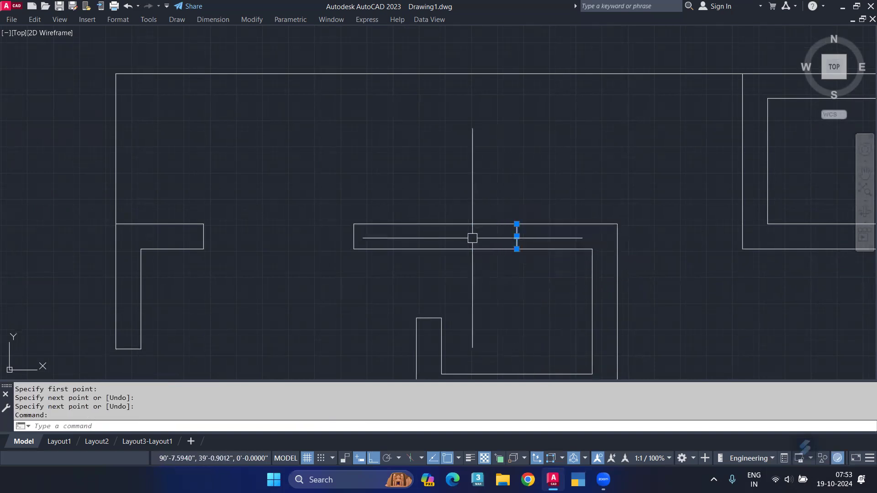
Step: Offset the short line 15 to both sides
text(o)
key(Return)
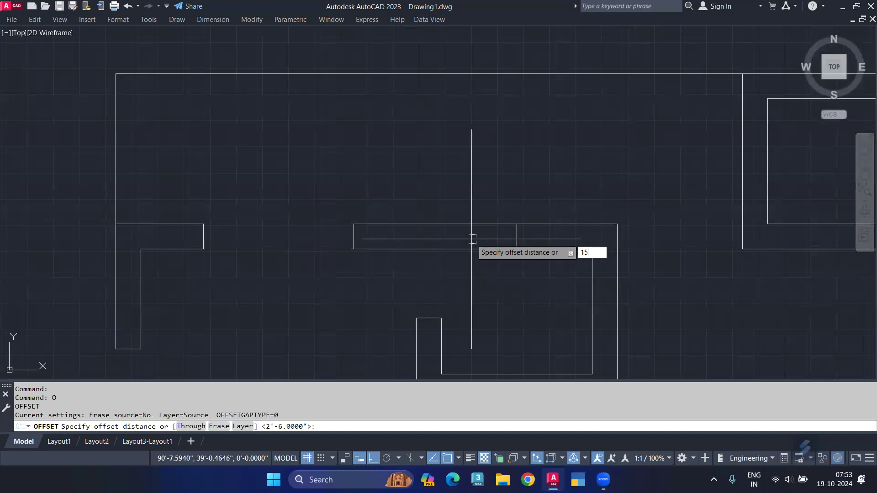
key(Return)
click(517, 237)
click(436, 237)
click(517, 237)
key(Return)
key(Return)
Step: Trim both wall lines between the 15 offsets to open the doorway
click(516, 237)
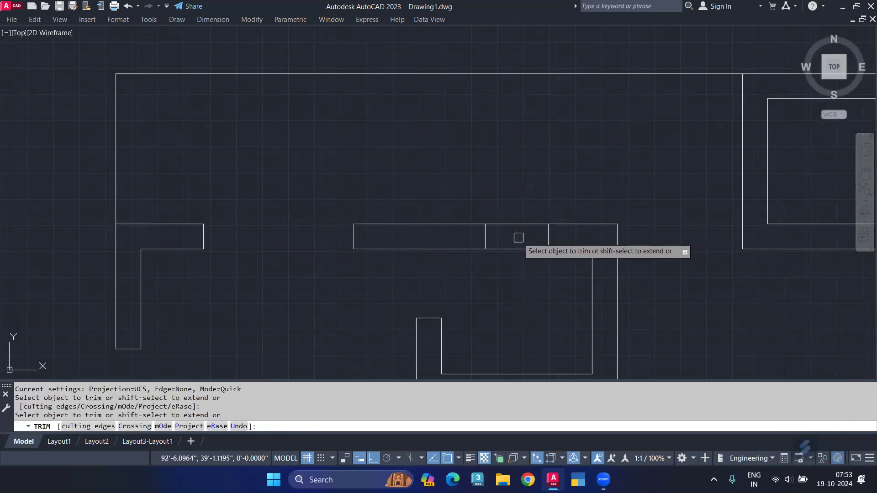
click(519, 248)
middle_drag(521, 288, 406, 274)
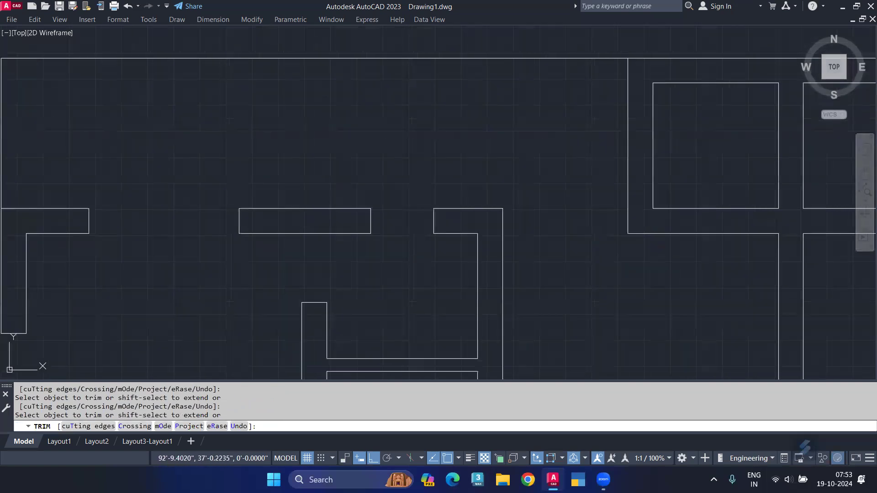
key(Escape)
mouse_move(618, 289)
middle_down()
mouse_move(605, 213)
mouse_move(592, 244)
middle_up()
Step: Mark a 3' top-wall opening with guides offset 1'-3" each side of an erased centre line
text(l)
key(Return)
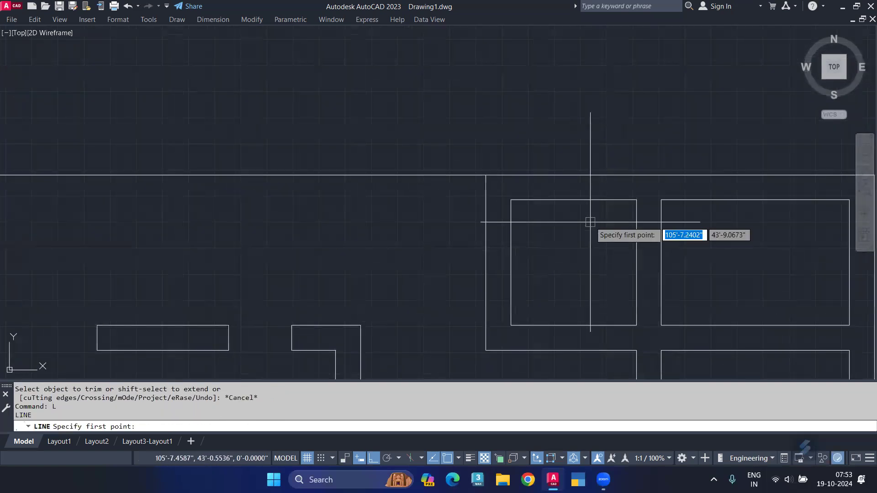
click(574, 175)
click(572, 200)
key(Return)
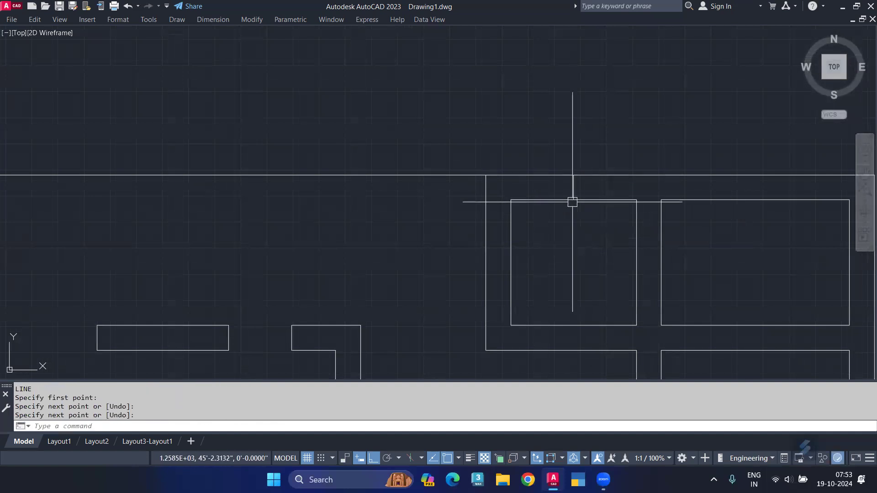
text(o)
key(Return)
key(Return)
click(573, 188)
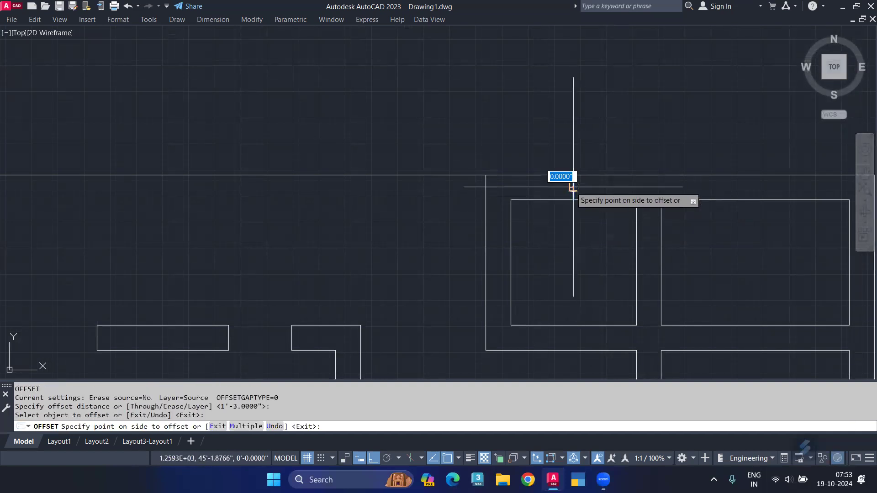
click(553, 188)
click(589, 185)
key(Return)
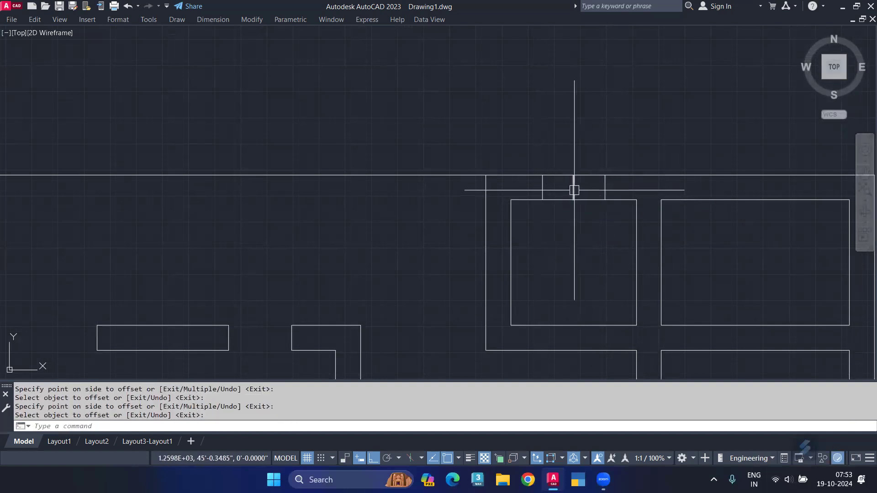
key(Delete)
Step: Trim the top wall lines between the guides to open the 3' gap
key(Return)
click(573, 165)
click(543, 207)
Step: Close the inner wall end at the new opening with a short line
key(Return)
key(Escape)
middle_drag(696, 253, 602, 258)
text(L)
key(Return)
click(567, 206)
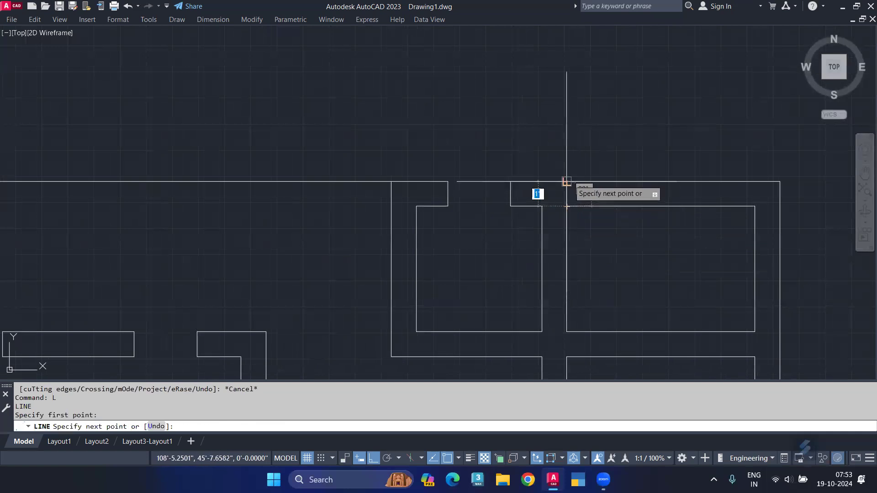
click(566, 181)
key(Return)
scroll(526, 201, down, 5)
scroll(196, 196, up, 2)
scroll(217, 184, up, 3)
scroll(218, 183, down, 3)
scroll(205, 271, up, 3)
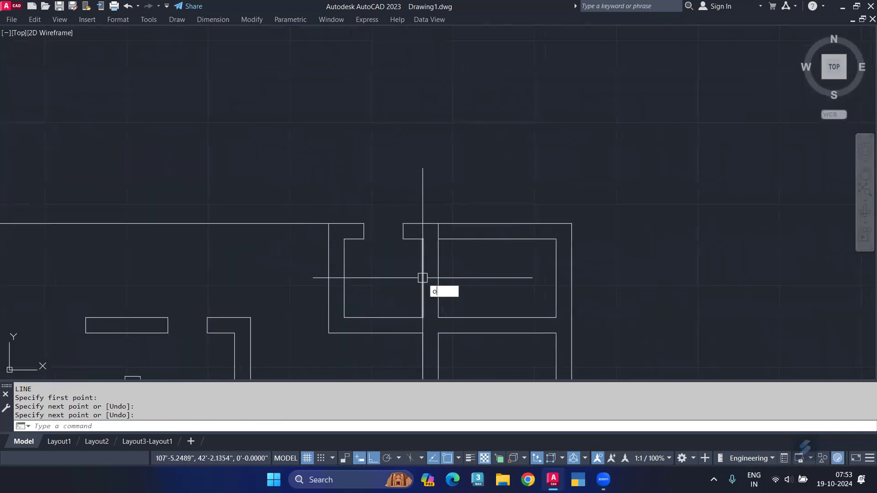
Step: Offset a guide line by 3 to mark the next opening edge
key(Return)
text(3)
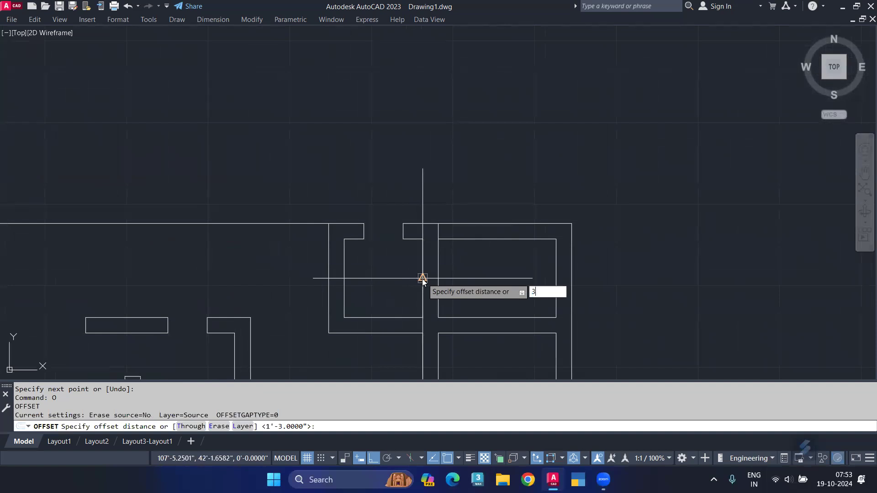
key(Return)
scroll(454, 244, up, 2)
scroll(439, 230, up, 2)
click(457, 221)
click(489, 240)
key(Escape)
Step: Trim the wall lines between the two guides with a fence
text(tr)
key(Return)
drag(504, 223, 499, 284)
key(Escape)
scroll(508, 232, down, 1)
scroll(507, 226, down, 1)
scroll(470, 284, up, 2)
scroll(486, 319, up, 1)
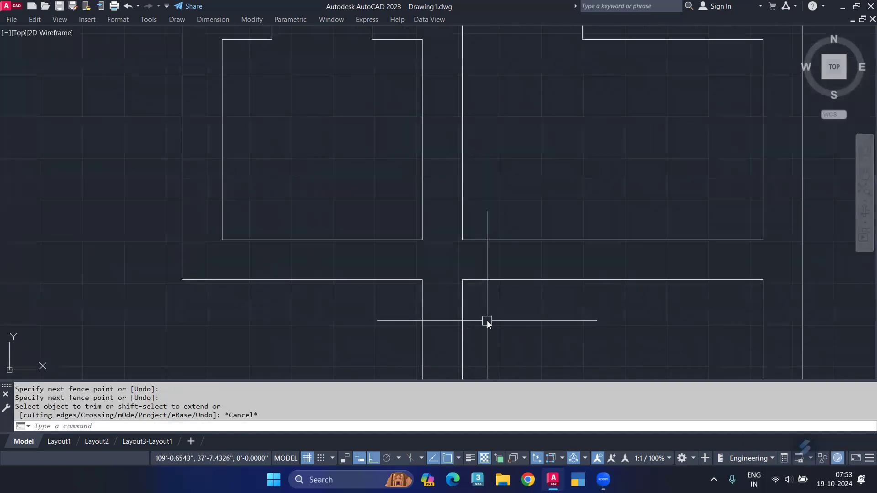
Step: Draw a guide across the interior wall and offset a copy 2'-9" to the right
text(l)
key(Return)
click(462, 239)
click(462, 279)
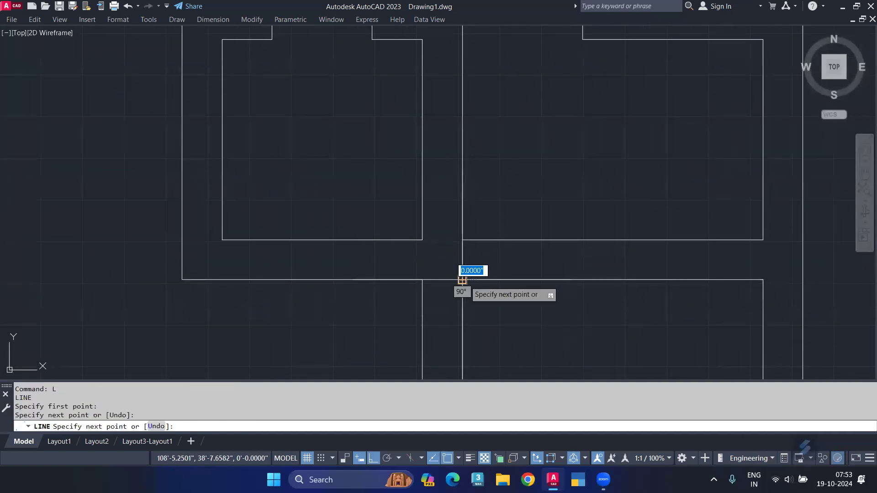
key(Return)
text(o)
key(Return)
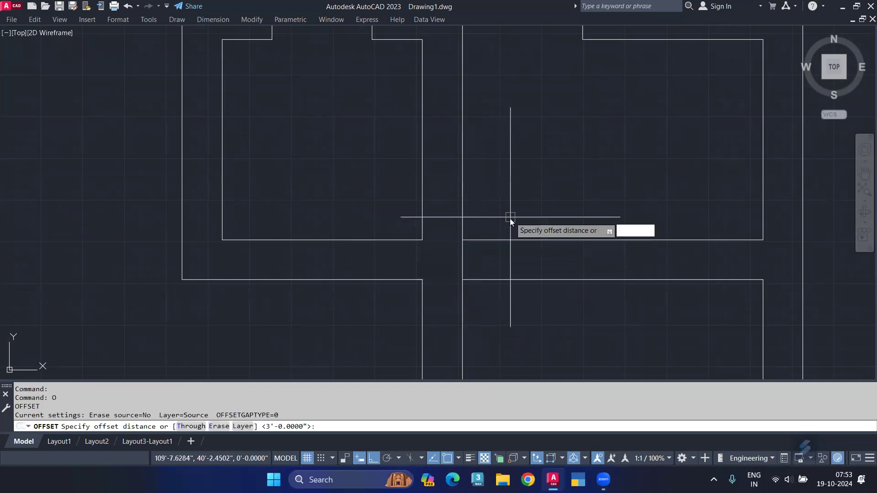
text(2'9)
key(Return)
click(462, 256)
click(565, 207)
key(Escape)
Step: Trim the interior wall between the guides to make the 2'-9" opening
text(tr)
key(Return)
drag(519, 249, 518, 361)
key(Escape)
scroll(519, 281, down, 5)
mouse_move(513, 231)
middle_down()
mouse_move(547, 207)
mouse_move(562, 241)
mouse_move(669, 255)
middle_up()
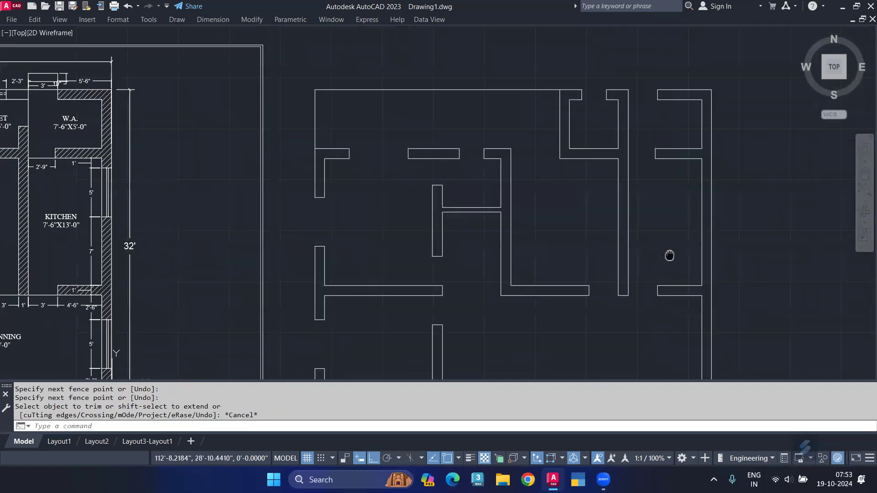
Step: Close the right exterior wall end with a short line at the corner
scroll(671, 205, up, 2)
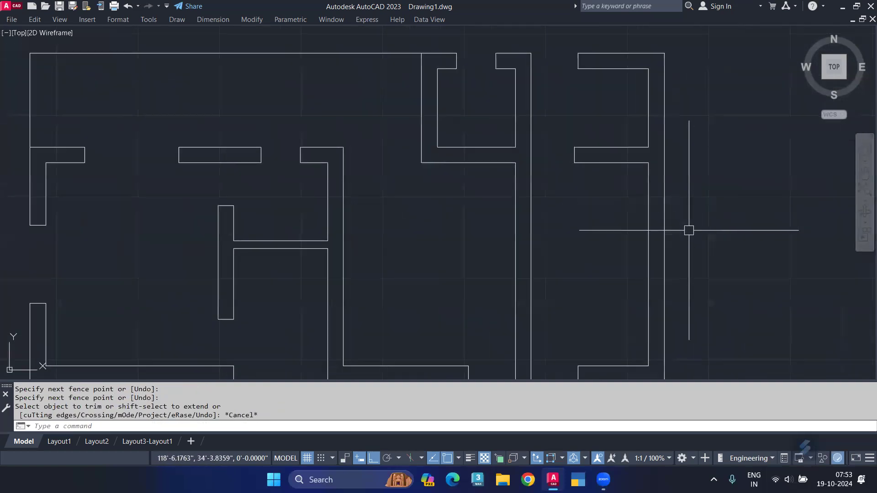
text(l)
key(Return)
click(649, 163)
click(665, 163)
key(Return)
click(670, 164)
click(657, 152)
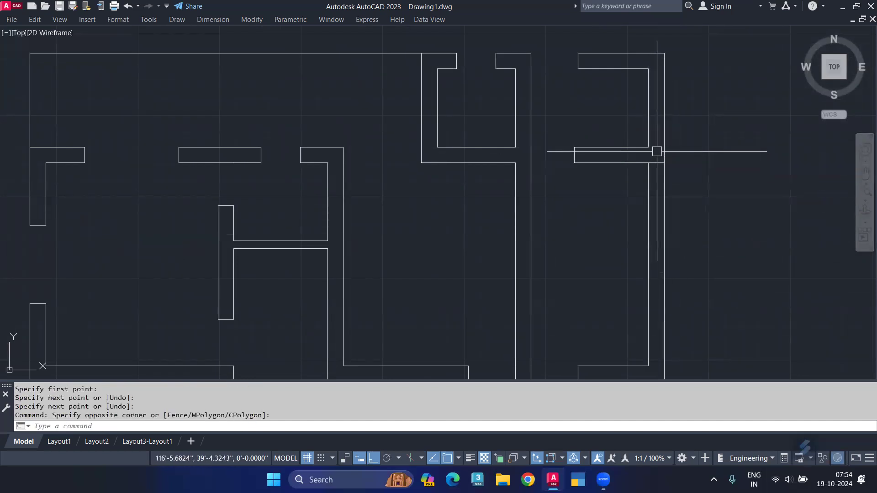
click(661, 160)
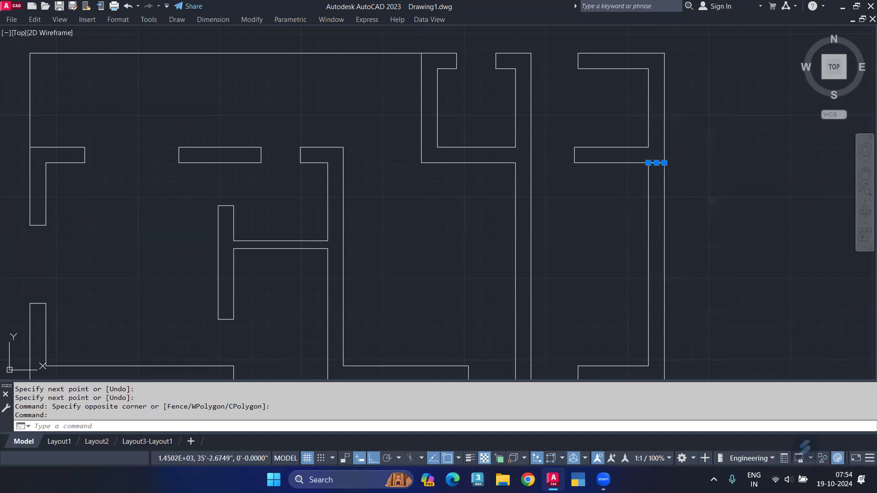
Step: Offset the closing line by 1 and erase the original short line
text(o)
key(Return)
text(1)
key(Return)
click(721, 261)
scroll(644, 165, up, 5)
key(Return)
click(700, 172)
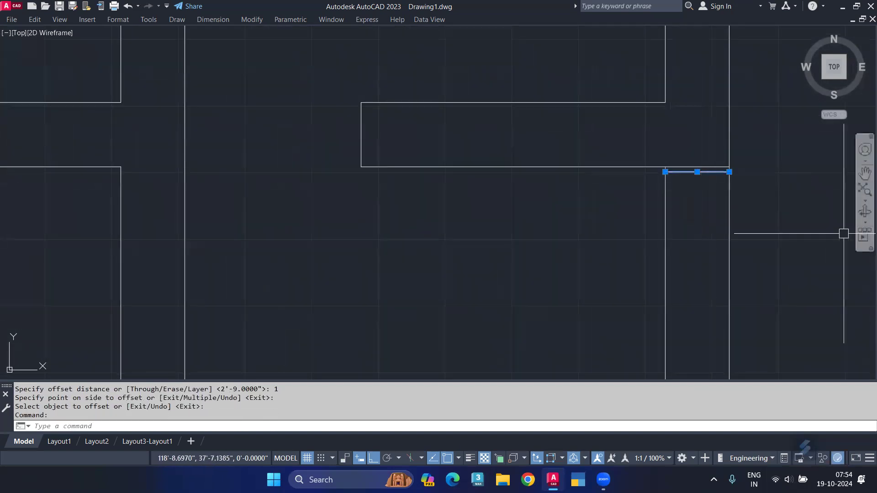
key(Delete)
Step: Place a window guide 12" below the corner line
text(o)
key(Return)
text(12)
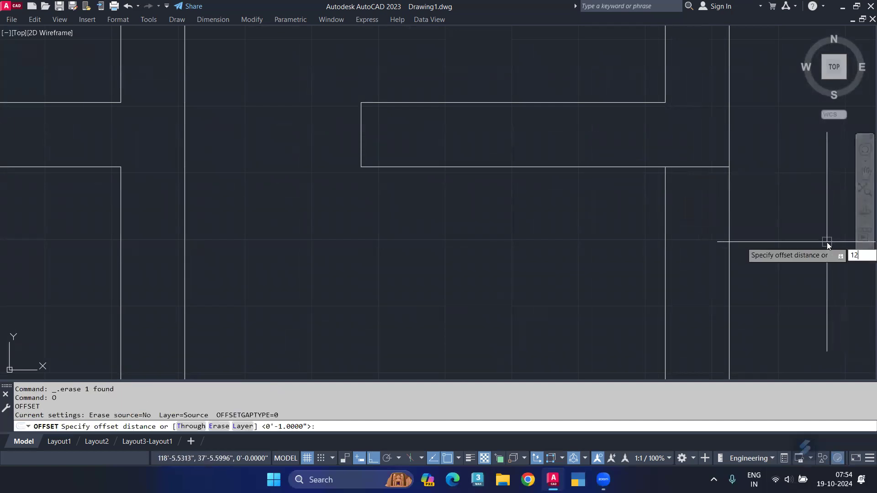
key(Return)
click(704, 167)
click(701, 266)
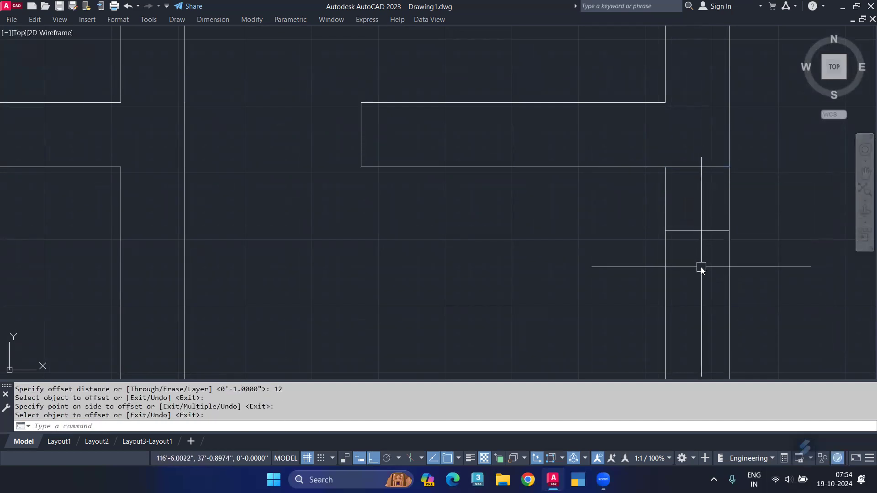
key(Return)
Step: Add a second guide 5' below the first to set the window width
text(o)
key(Return)
text(5')
key(Return)
click(701, 231)
click(702, 303)
Step: Trim the right wall lines between the guides for the 5' window, then view the whole plan
key(Return)
scroll(700, 268, down, 4)
middle_drag(700, 268, 706, 231)
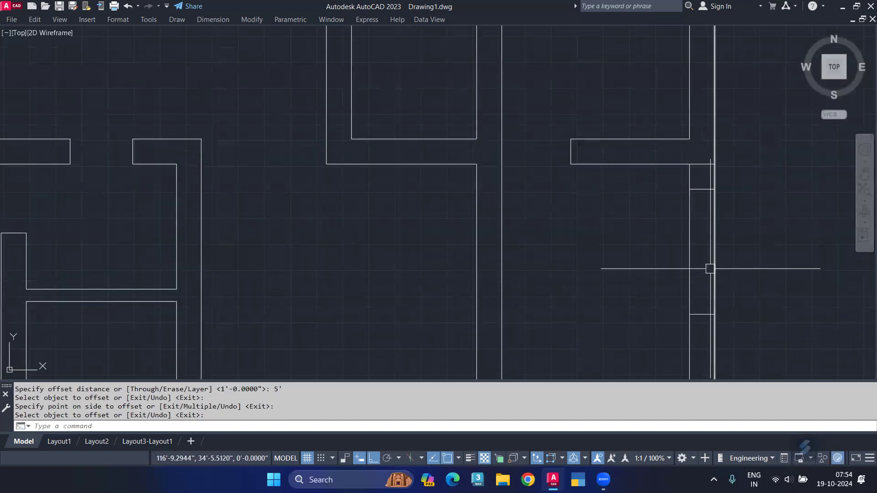
key(Escape)
text(tr)
key(Return)
drag(709, 268, 762, 274)
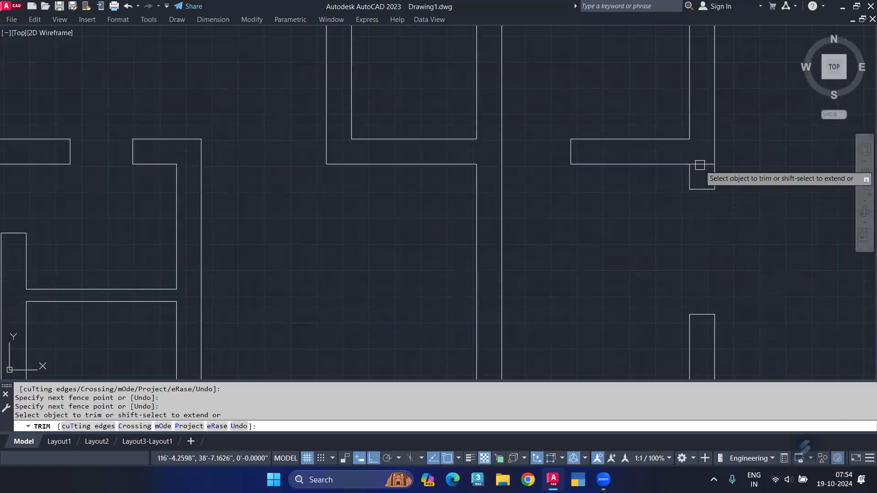
key(Escape)
scroll(701, 166, down, 4)
mouse_move(642, 180)
middle_down()
mouse_move(629, 235)
mouse_move(632, 219)
middle_up()
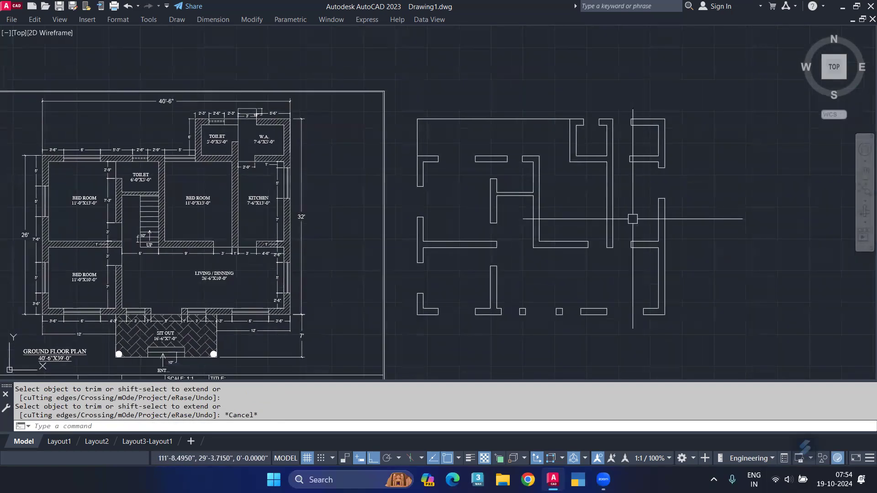
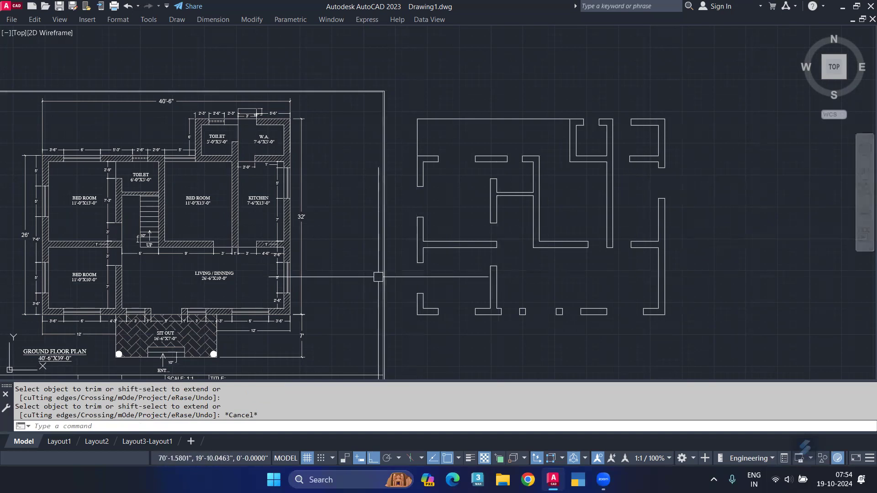
Step: Window-select the two short wall-end lines beside the wall opening
scroll(100, 285, up, 2)
scroll(274, 264, down, 2)
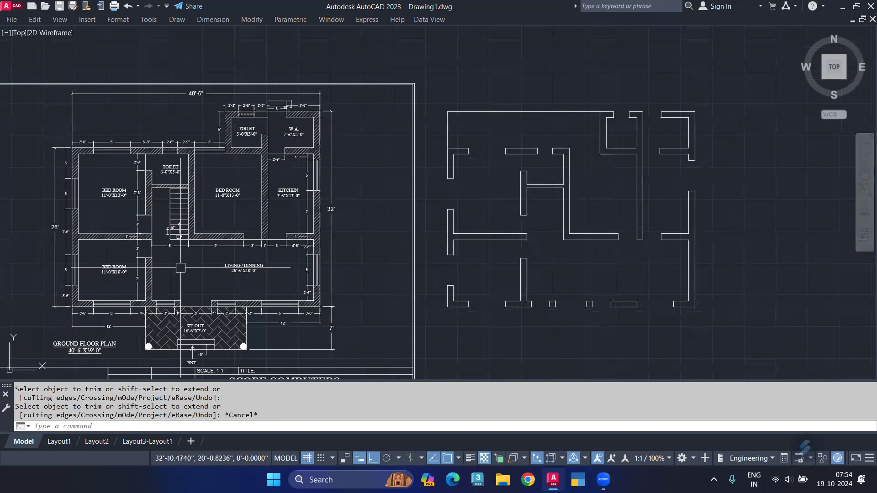
scroll(455, 262, up, 2)
scroll(455, 262, up, 2)
click(421, 220)
click(475, 335)
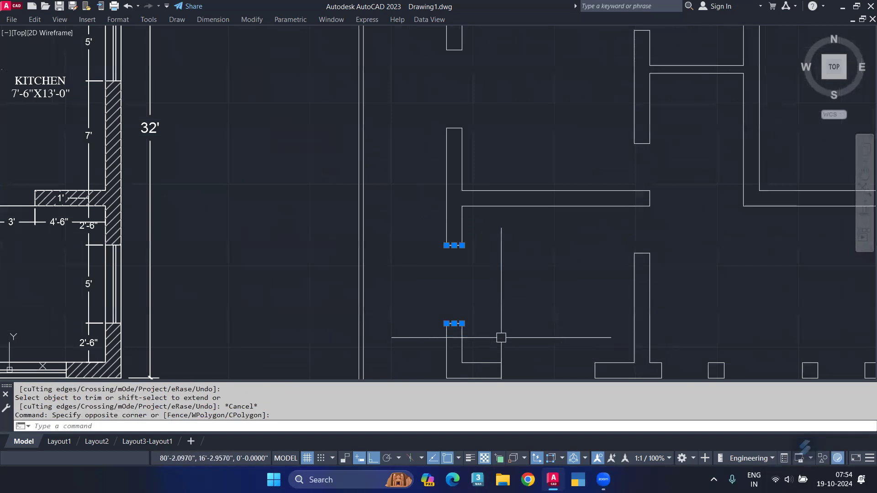
middle_drag(483, 321, 335, 228)
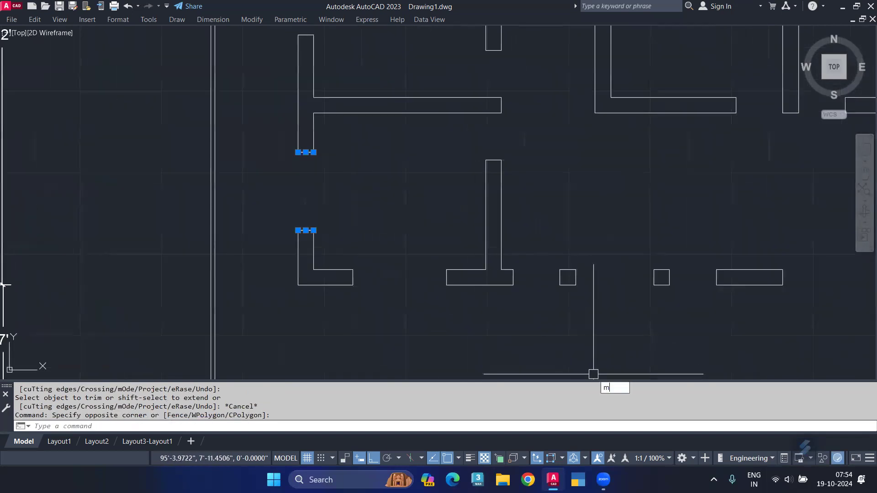
Step: Mirror the two lines about the opening's midpoint with MI, keeping the source lines
text(i)
key(Return)
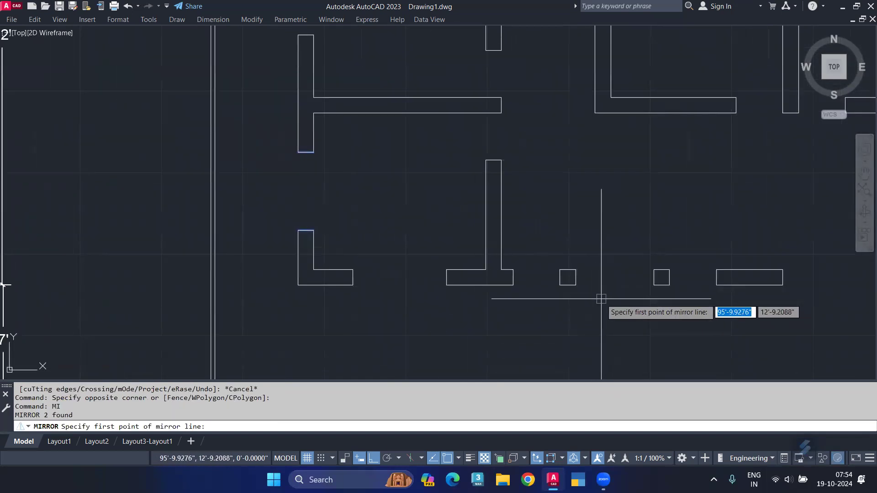
key(Return)
click(576, 285)
click(650, 286)
click(630, 233)
key(Return)
Step: Try a fence trim across the wall lines on the other side, then cancel it
middle_drag(631, 233, 136, 277)
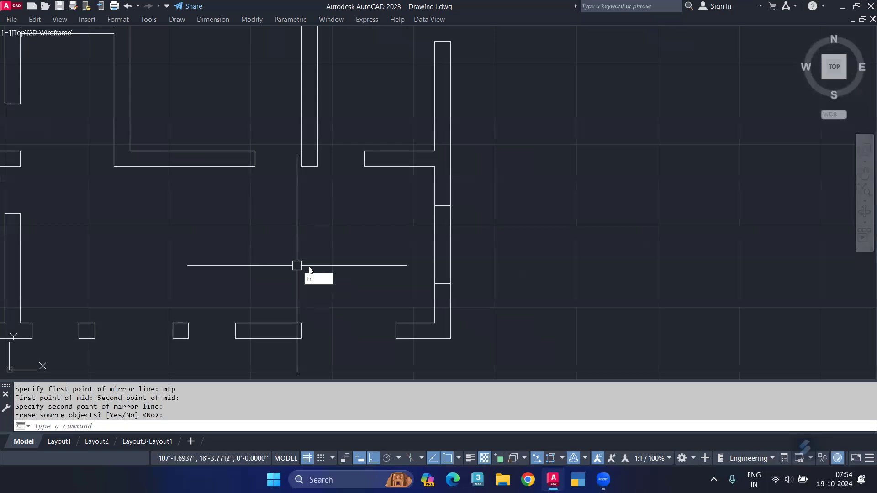
key(Return)
click(342, 239)
click(538, 245)
key(Return)
key(Escape)
Step: Crossing-select all the walls of the right-hand plan
scroll(516, 199, down, 3)
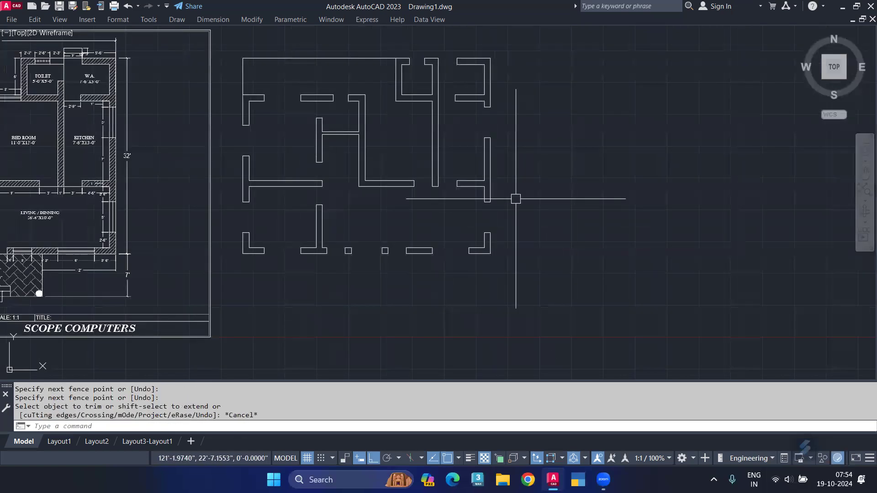
scroll(515, 198, down, 2)
click(540, 64)
click(330, 285)
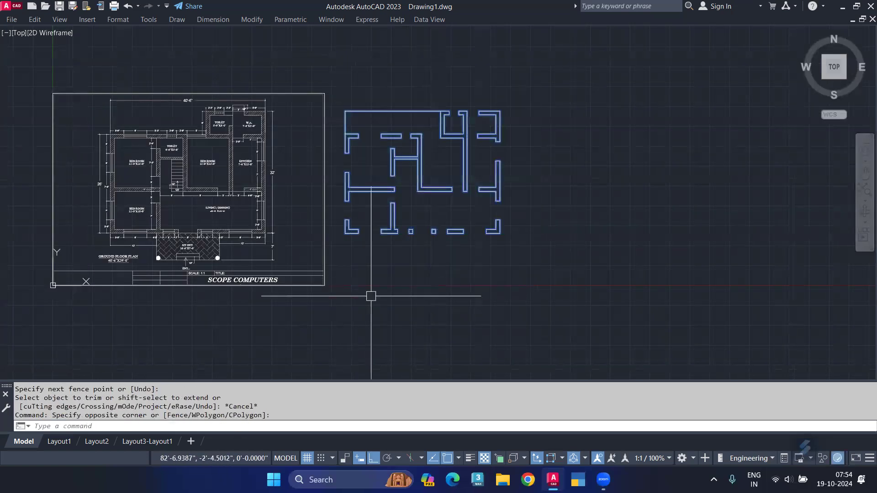
Step: Join the selected walls into polylines, then explode the top wall polyline into lines
key(Return)
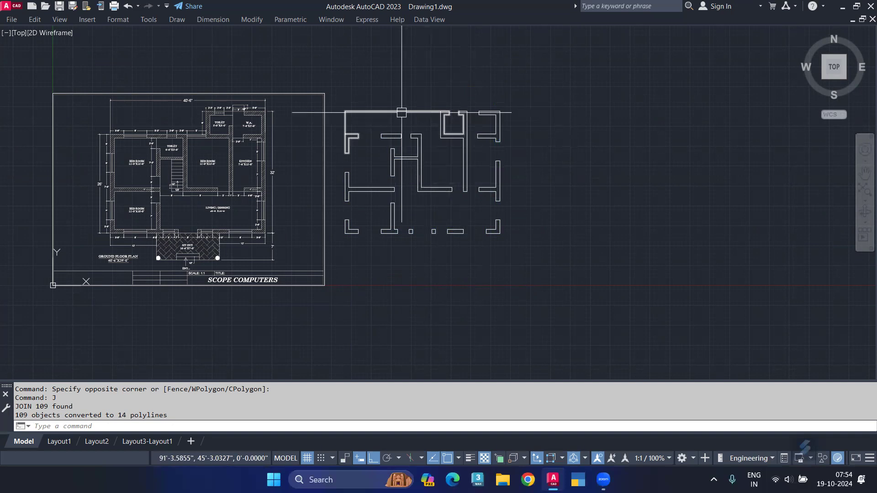
scroll(402, 112, up, 4)
drag(405, 109, 394, 101)
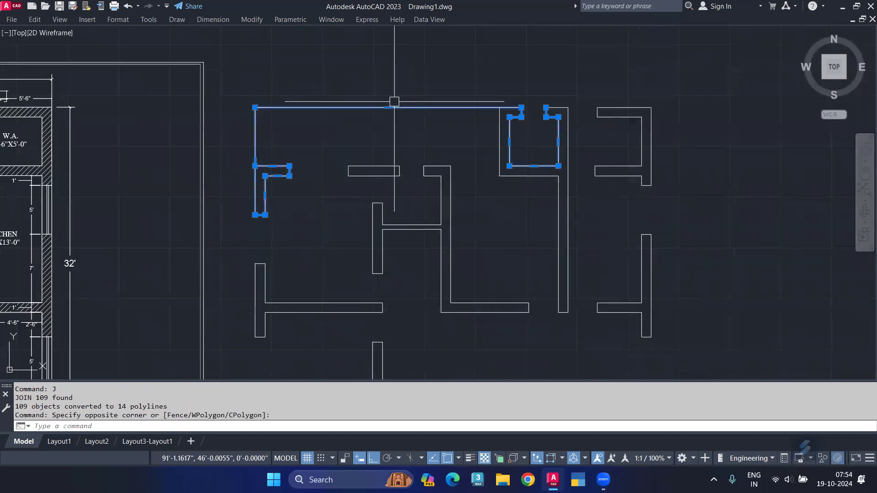
text(x)
key(Return)
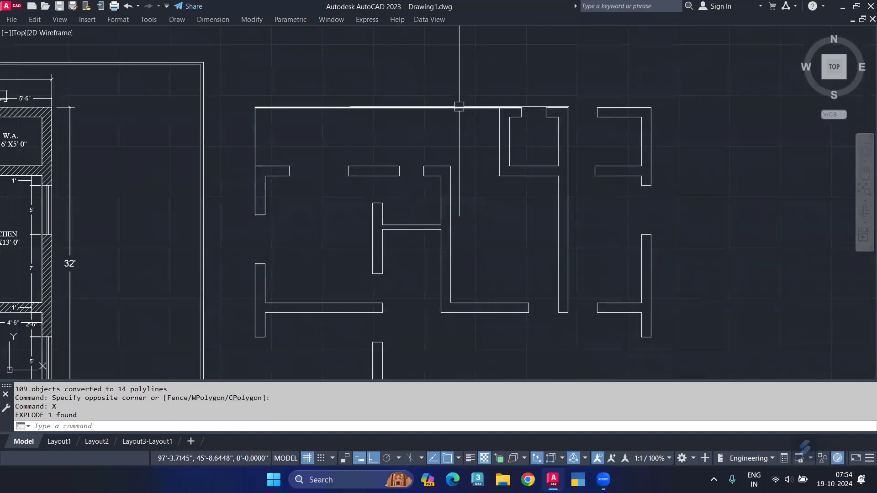
click(454, 112)
key(Escape)
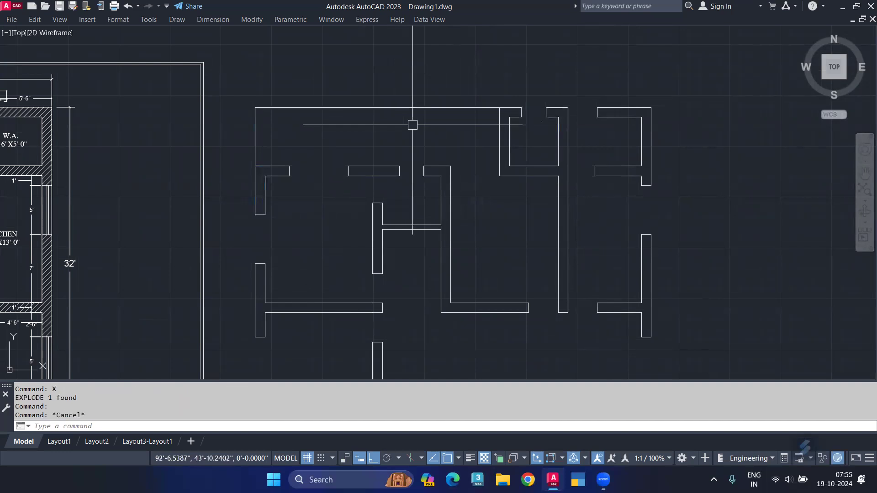
Step: Trim away part of the top wall line and the upper-left vertical wall segment
text(tr)
key(Return)
click(388, 108)
click(255, 134)
key(Escape)
Step: Crossing-select all plan walls and join them into polylines with J
scroll(288, 118, down, 3)
scroll(265, 156, down, 2)
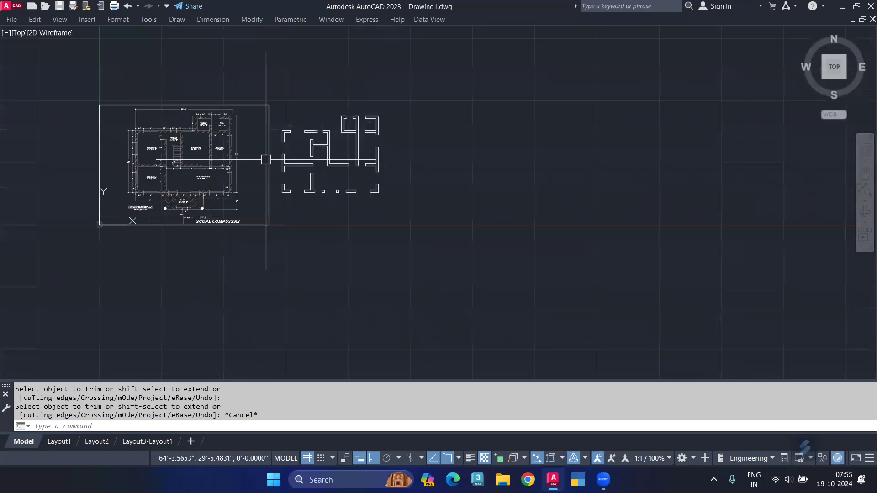
click(408, 70)
click(276, 227)
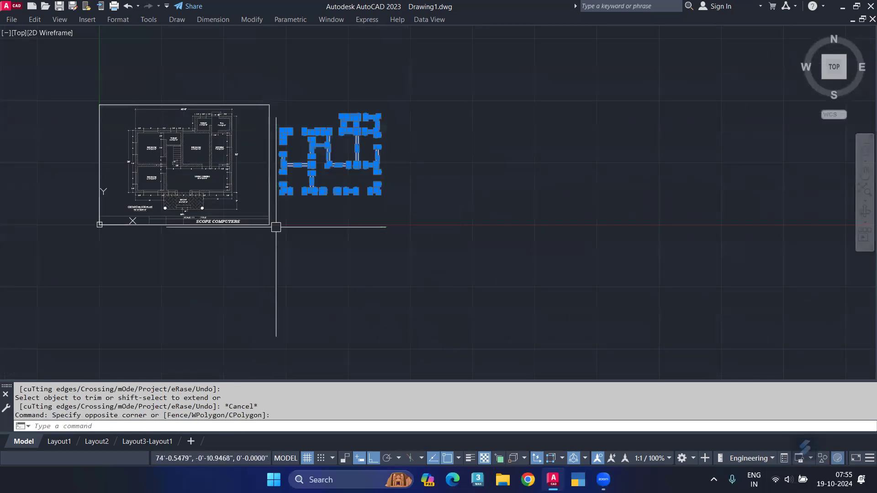
text(j)
key(Return)
scroll(294, 129, up, 3)
scroll(303, 199, up, 3)
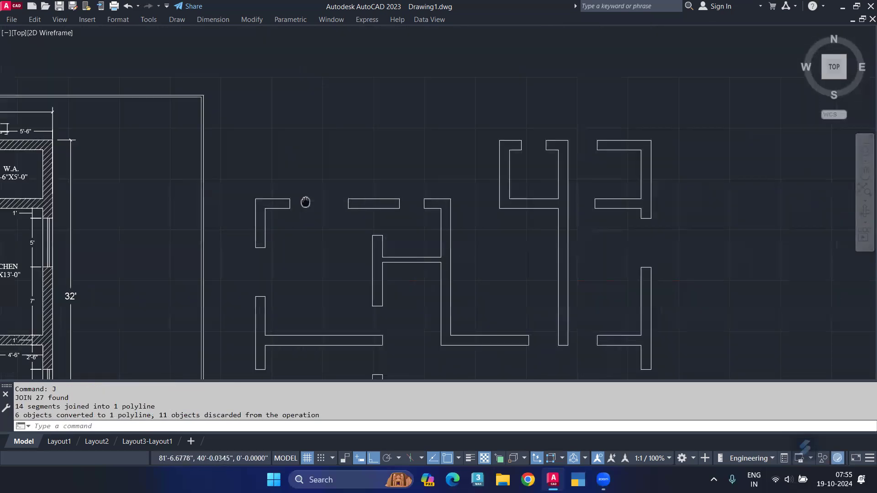
scroll(304, 199, up, 1)
text(l;)
key(Return)
Step: Draw a vertical line up from the top-left wall corner and a horizontal line at the top wall end
key(Escape)
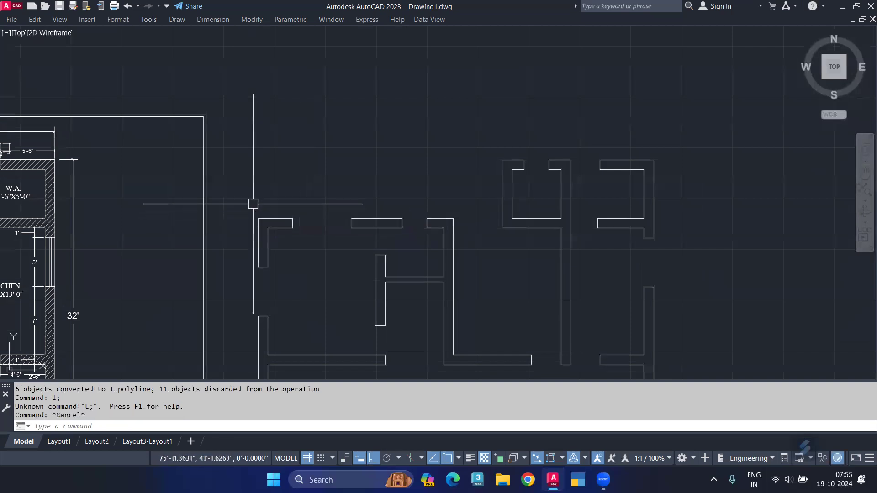
click(258, 219)
click(258, 191)
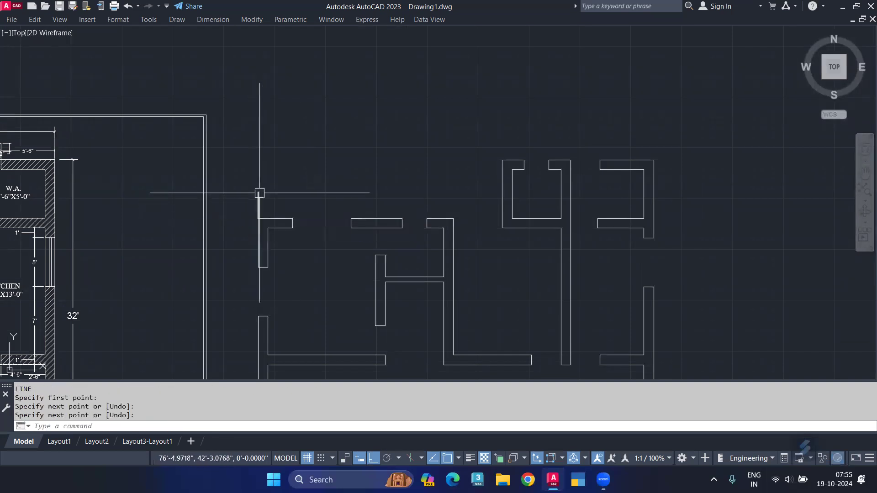
key(Return)
click(503, 160)
click(463, 160)
key(Return)
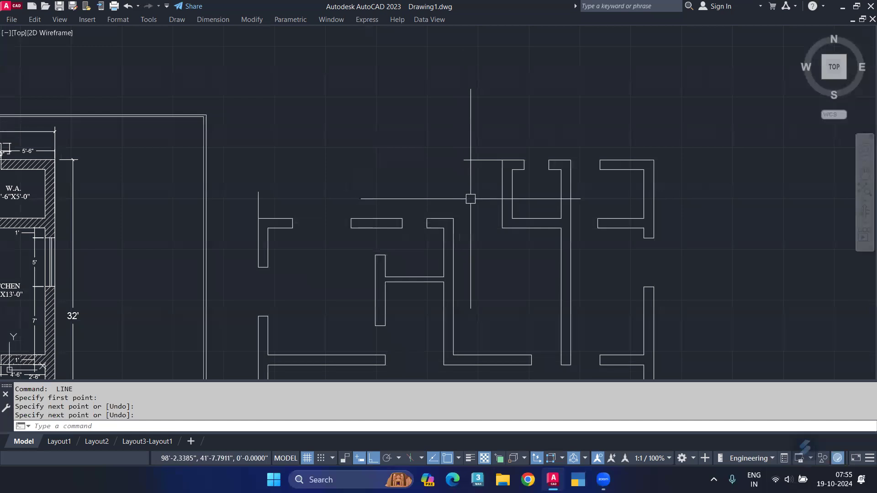
Step: Attempt a fillet corner between the new lines, then cancel it
text(f)
key(Return)
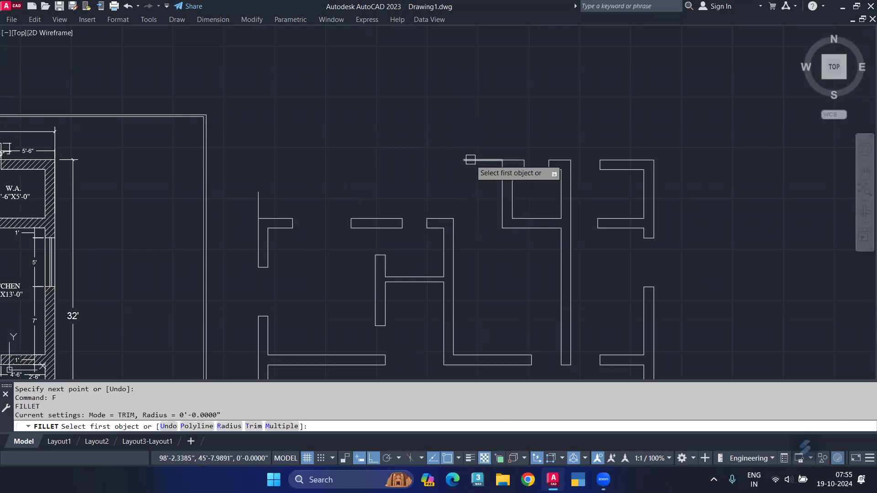
click(470, 160)
middle_drag(335, 200, 347, 225)
key(Escape)
Step: Change the two new lines to the hidden linetype via CHPROP
click(333, 172)
click(255, 212)
text(hprop)
key(Return)
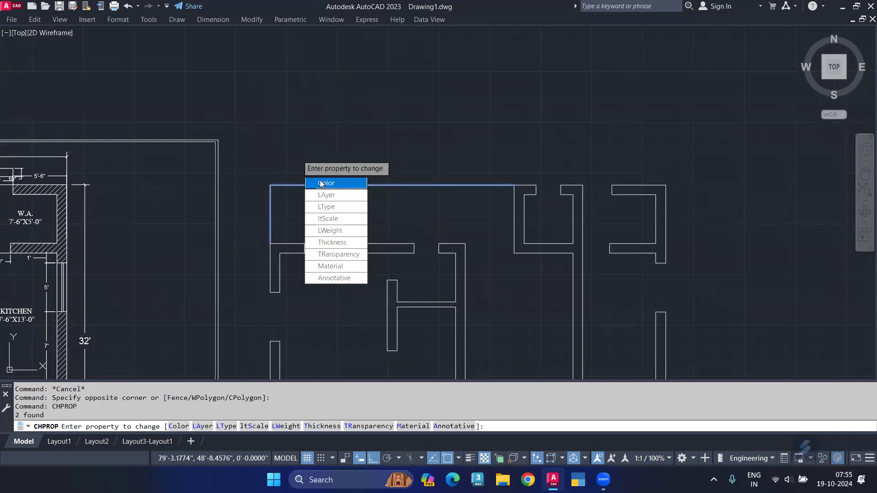
click(330, 208)
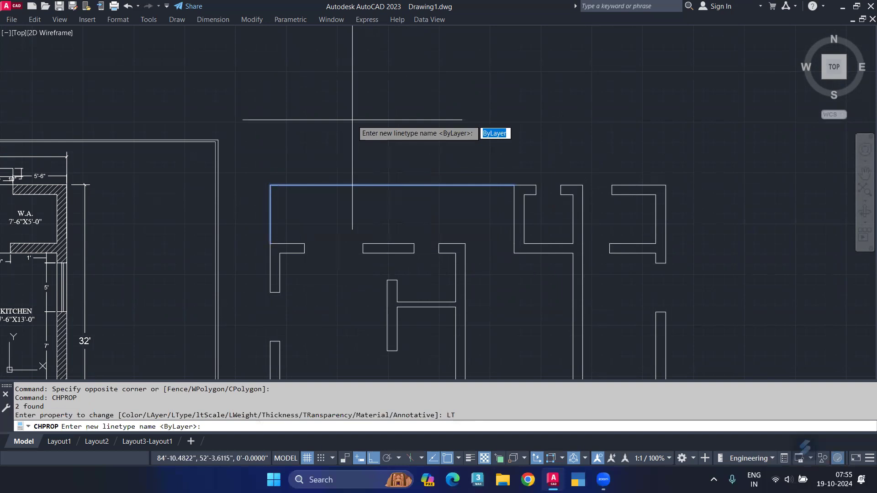
text(idden)
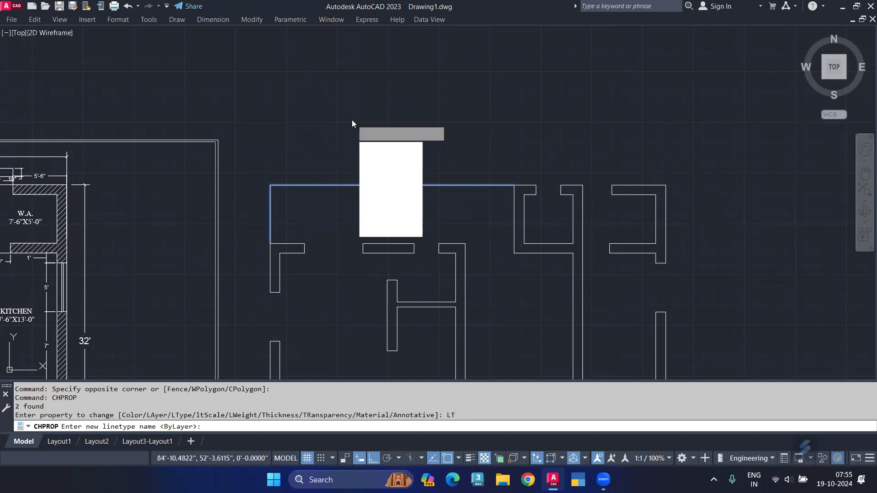
key(Return)
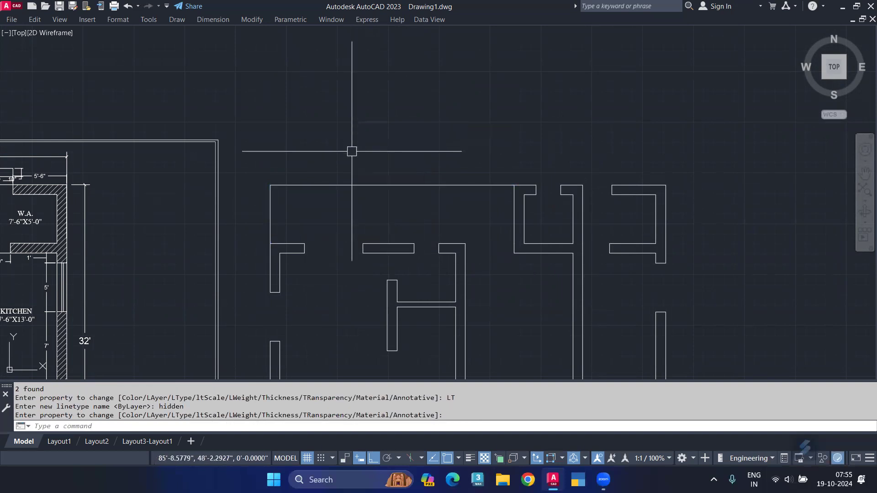
scroll(354, 151, up, 4)
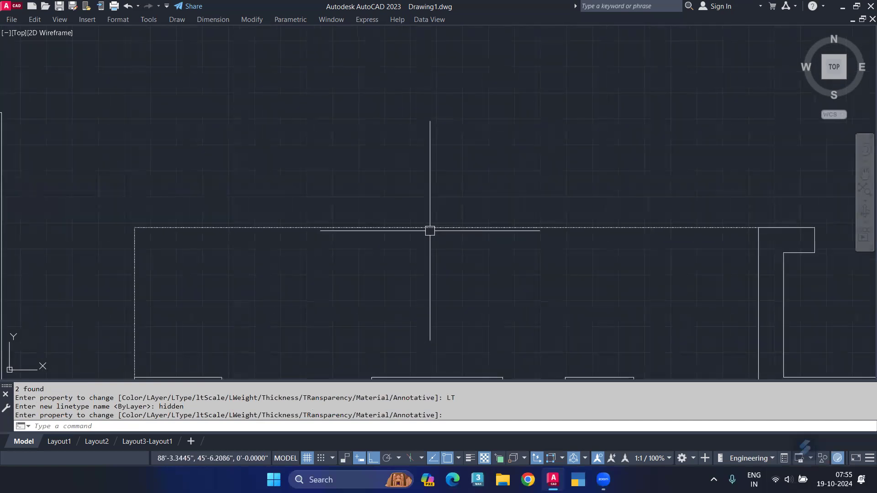
key(Return)
Step: Set the global linetype scale (LTS) to 10 so the lines show dashed
text(lts)
key(Return)
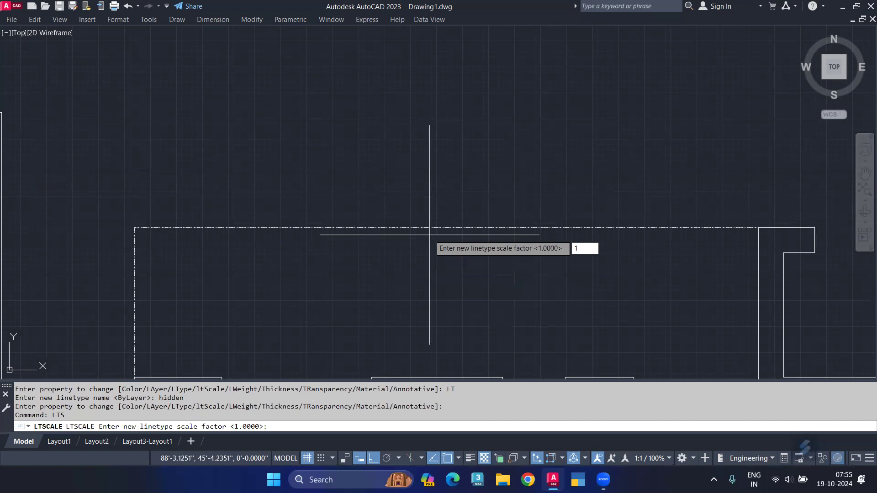
text(0)
key(Return)
scroll(429, 234, down, 5)
mouse_move(431, 242)
middle_down()
mouse_move(436, 252)
mouse_move(414, 177)
middle_up()
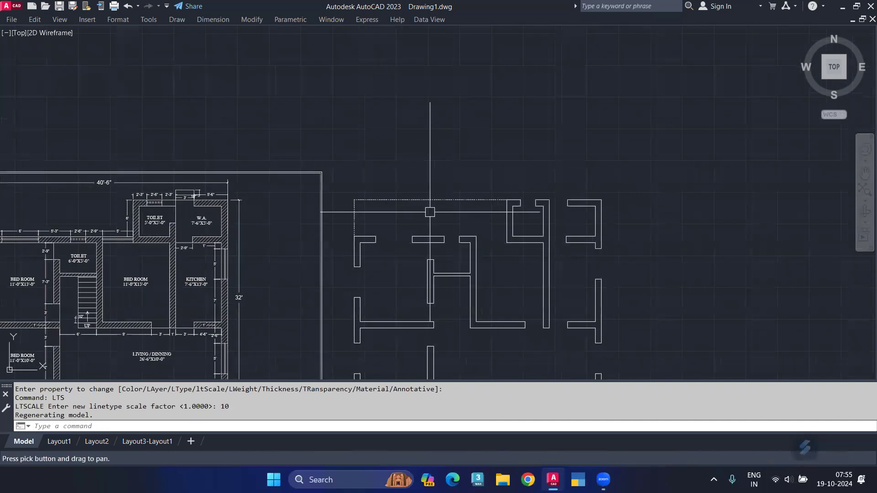
scroll(414, 180, up, 4)
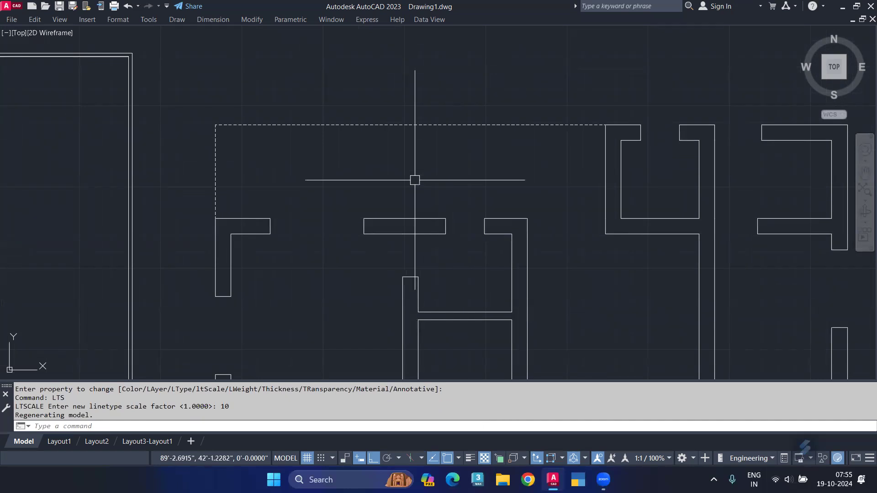
Step: Insert a door block from the Ctrl+3 tool palette and select it
key(ctrl+3)
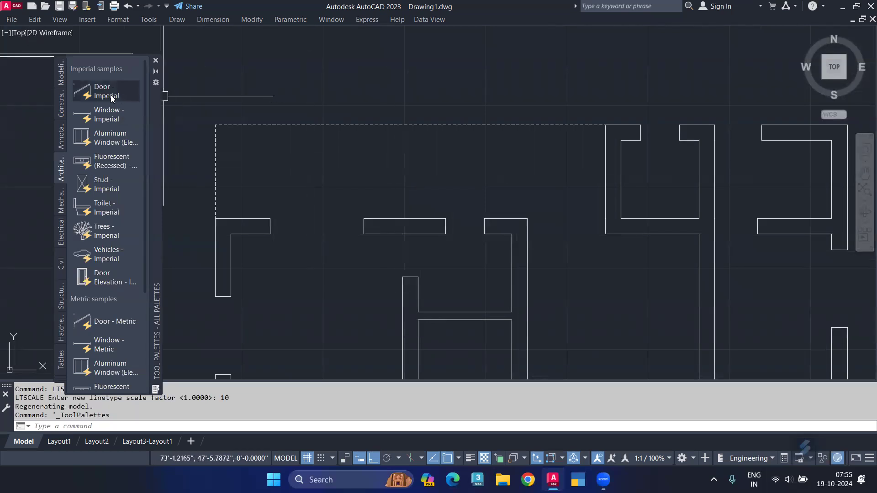
click(156, 60)
middle_drag(220, 162, 241, 133)
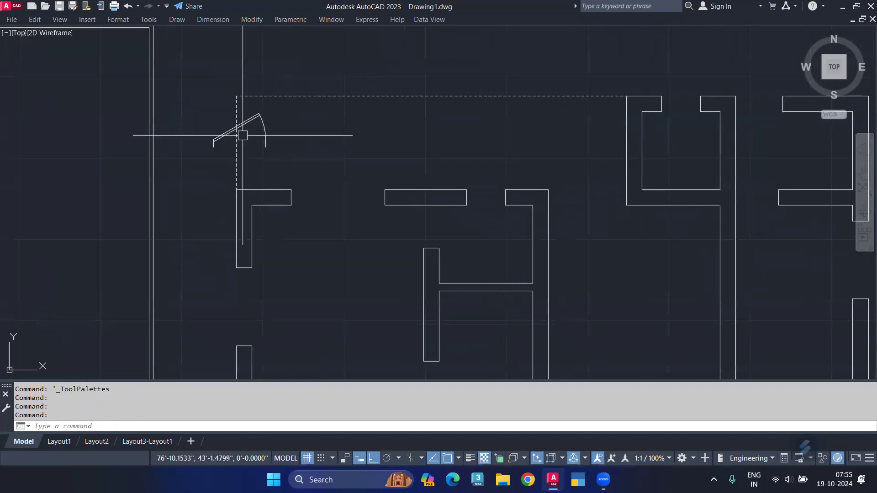
click(255, 118)
middle_drag(343, 141, 349, 167)
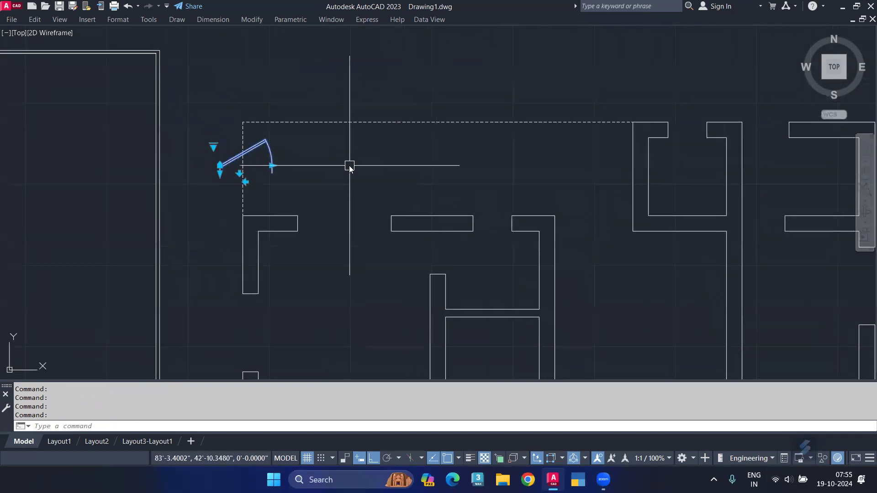
Step: Move the door block to sit just above the floor plan, with ortho off
text(m)
key(Return)
click(298, 162)
middle_drag(486, 50, 463, 142)
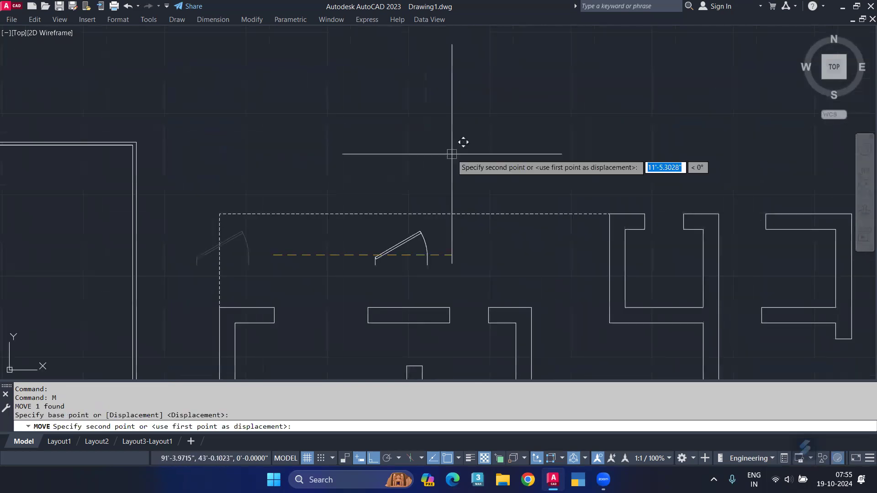
key(F8)
middle_drag(486, 99, 490, 192)
click(514, 172)
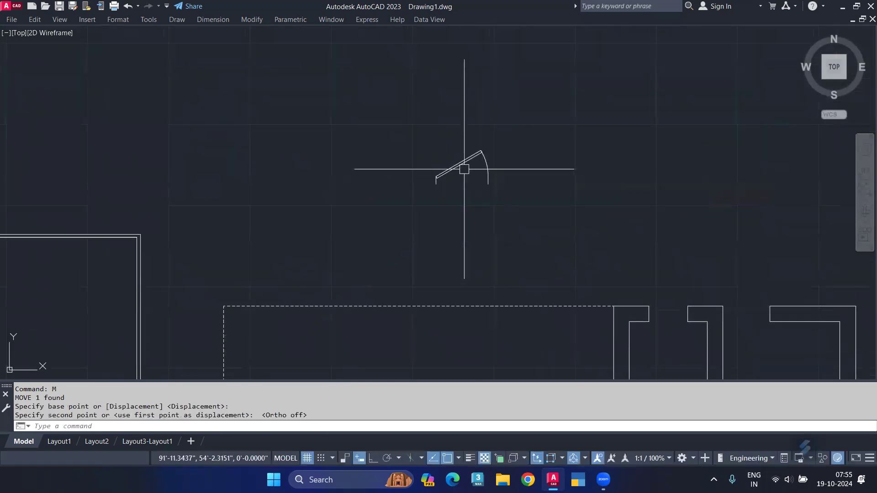
scroll(464, 169, up, 2)
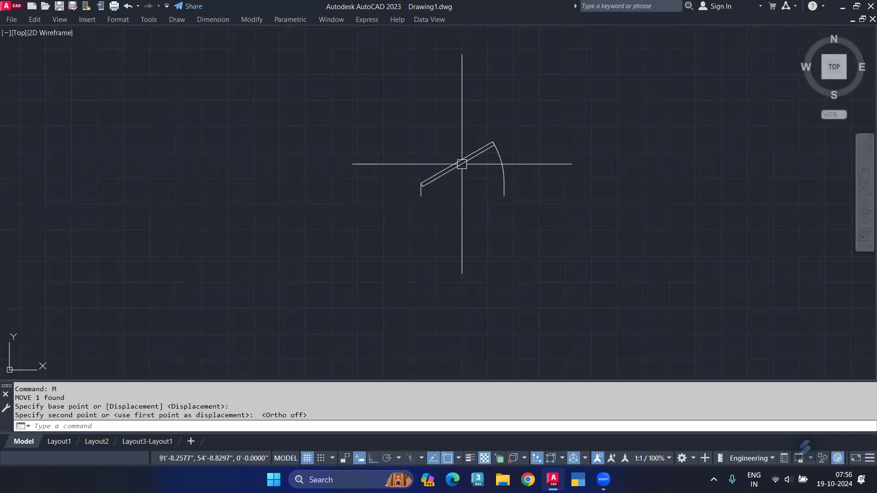
Step: Switch the door's swing angle from 30° to Open 90° using its grip
click(461, 163)
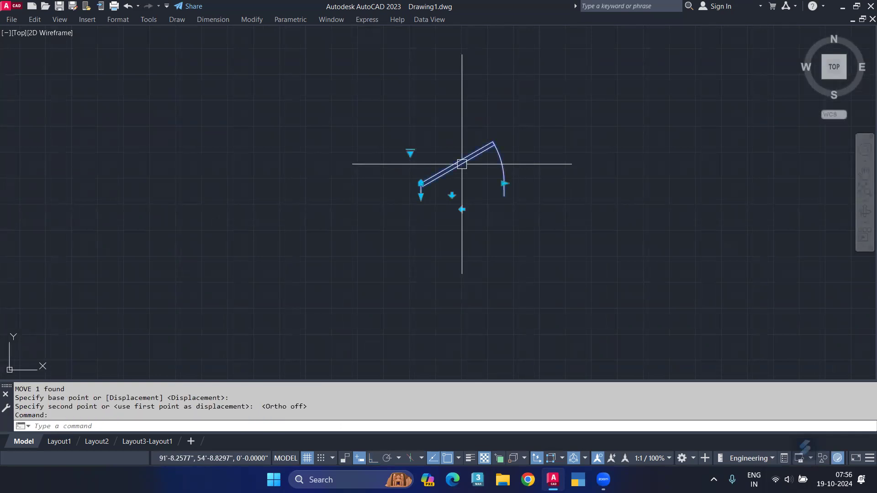
click(410, 152)
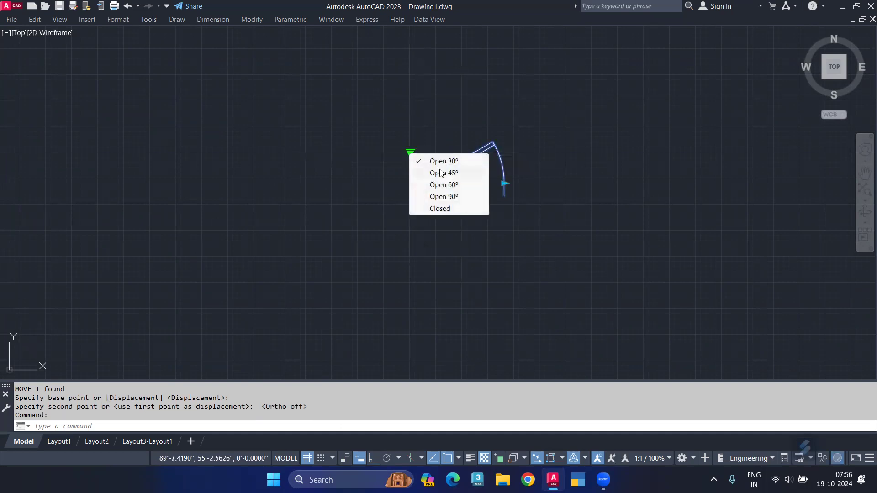
click(446, 197)
scroll(509, 177, down, 2)
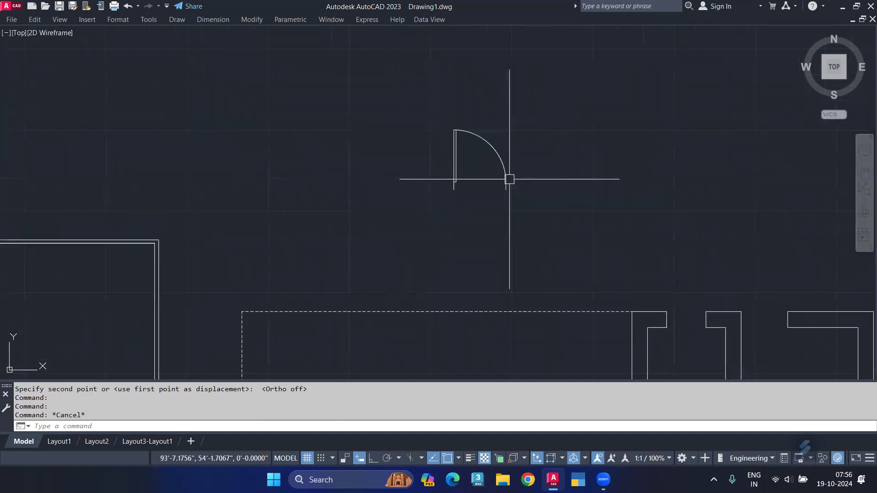
Step: Copy the door to a new position to the right of the original
text(o)
key(Return)
click(547, 178)
click(696, 179)
mouse_move(528, 186)
middle_down()
mouse_move(360, 103)
mouse_move(370, 137)
middle_up()
scroll(358, 146, down, 2)
mouse_move(354, 180)
middle_down()
mouse_move(343, 84)
mouse_move(353, 134)
middle_up()
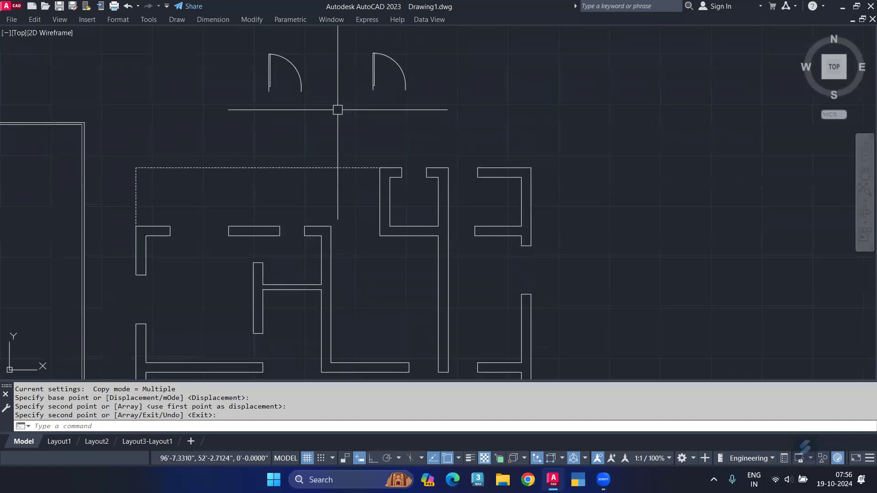
text(a)
key(Escape)
Step: Select the copied door for ALIGN and pick the first target point on the wall
text(al)
key(Return)
click(296, 79)
key(Return)
scroll(270, 91, up, 2)
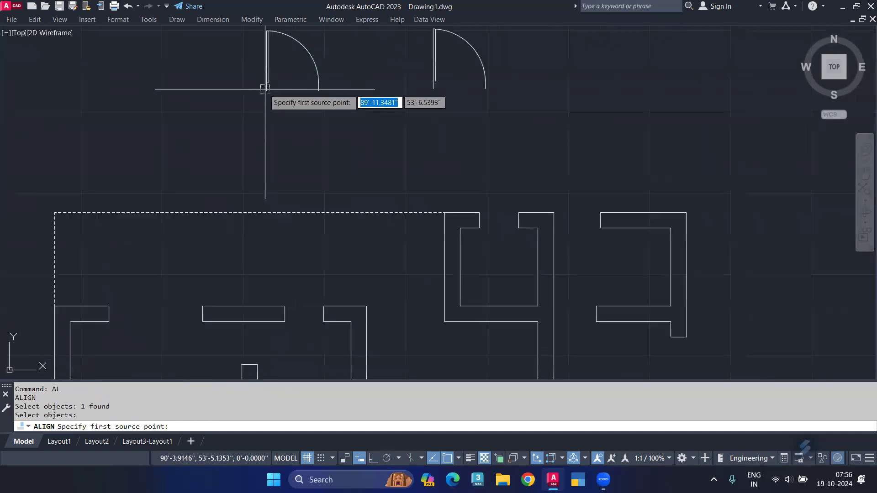
scroll(391, 158, up, 3)
scroll(486, 248, up, 1)
click(486, 247)
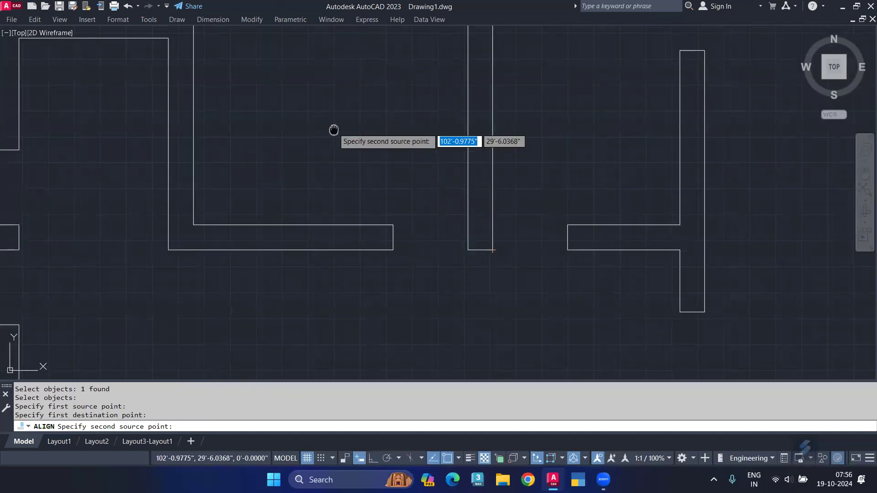
scroll(409, 340, down, 3)
Step: Finish the alignment with the second reference and target points, scaling the door to the opening
click(290, 117)
mouse_move(377, 256)
middle_down()
mouse_move(365, 212)
mouse_move(378, 245)
middle_up()
scroll(378, 245, up, 3)
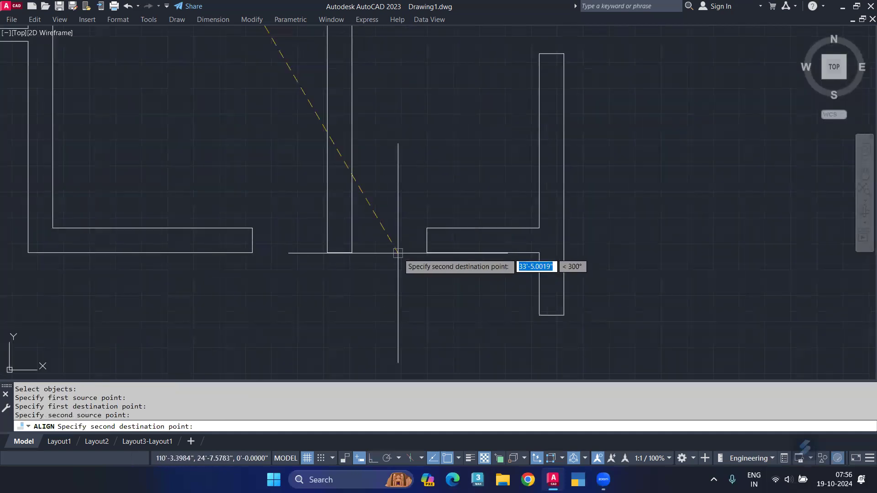
click(426, 253)
key(Return)
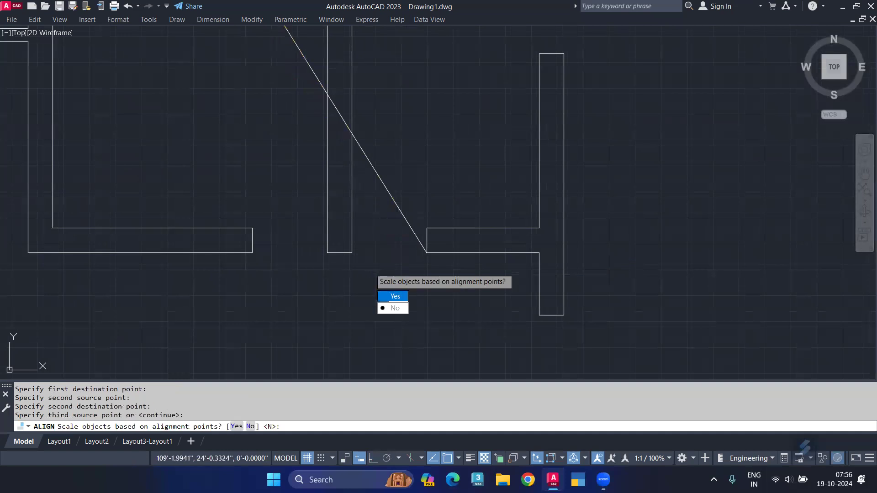
click(393, 296)
scroll(333, 147, down, 2)
middle_drag(314, 174, 334, 234)
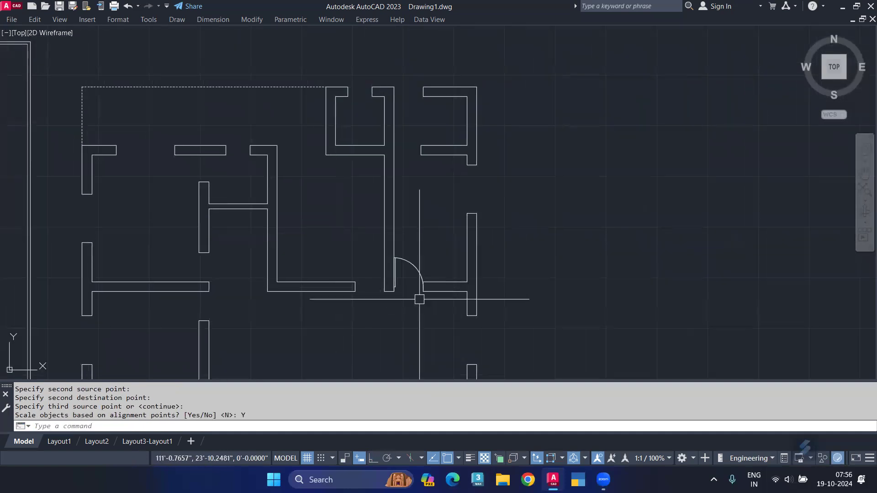
scroll(414, 283, up, 3)
Step: Mirror the aligned door about a vertical axis, keeping the original, to form a double door
click(417, 260)
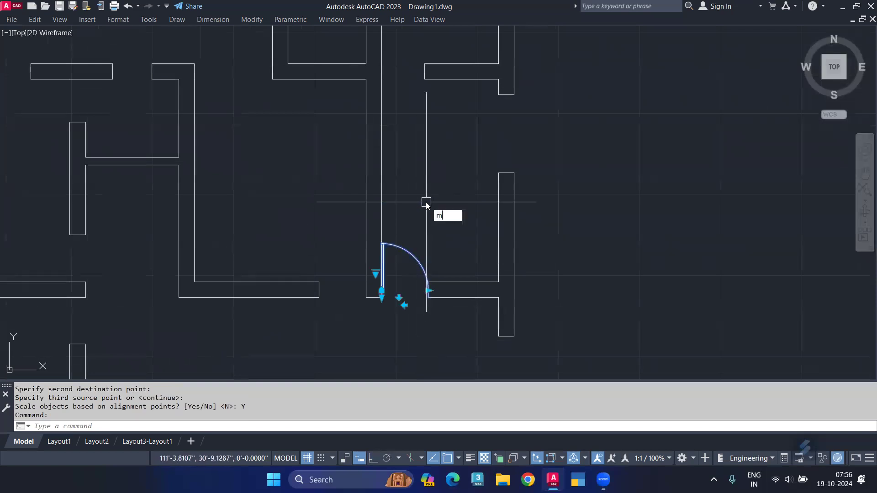
text(i)
key(Return)
scroll(379, 283, up, 5)
click(380, 276)
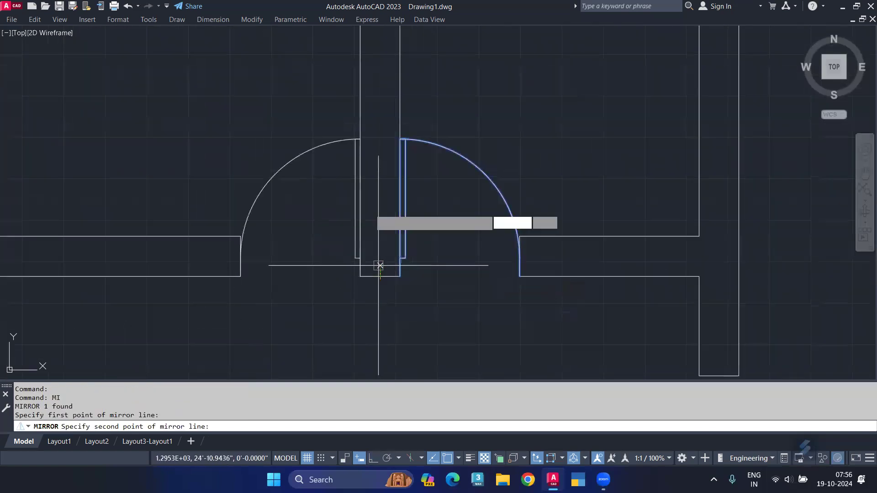
key(F8)
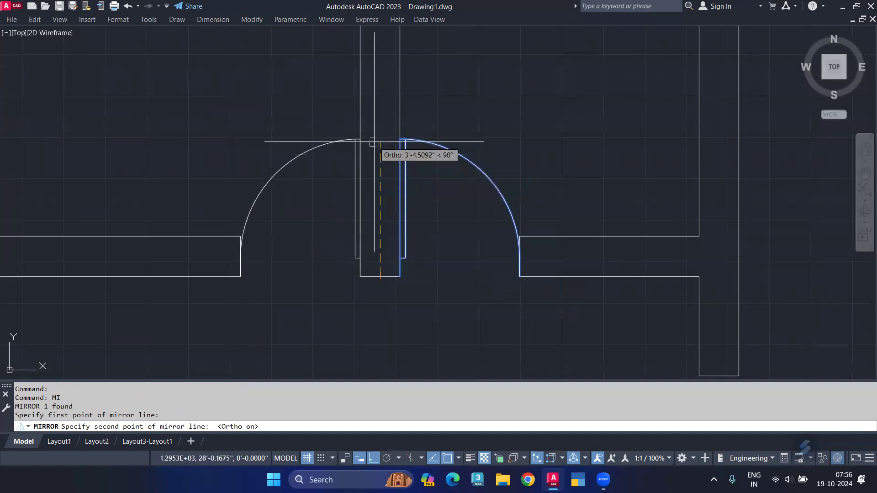
click(372, 141)
key(Return)
scroll(451, 149, down, 3)
scroll(451, 196, up, 1)
scroll(452, 196, down, 3)
scroll(455, 201, up, 1)
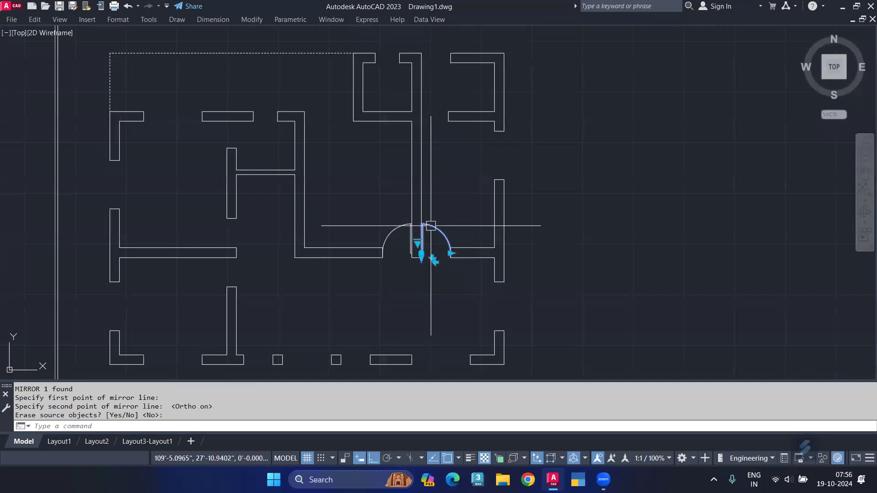
key(Return)
Step: Mirror a door leaf up to the top opening using an MTP midpoint axis, keeping the original
middle_drag(434, 190, 437, 215)
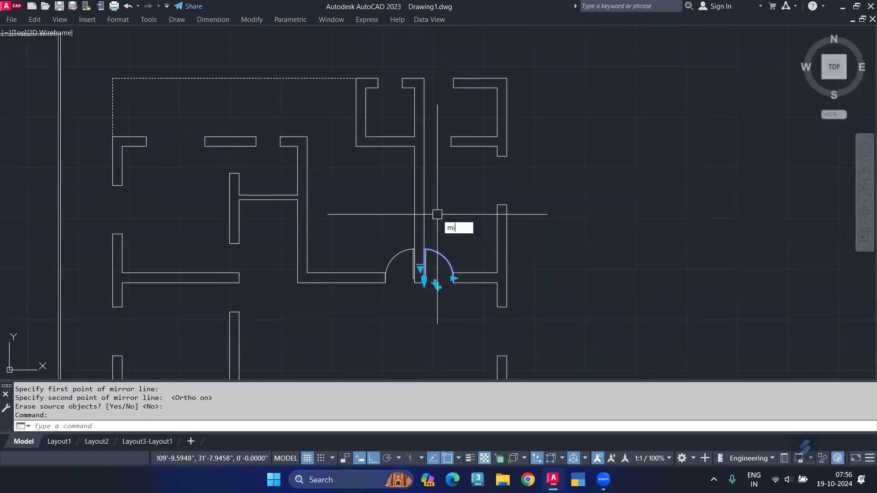
key(Return)
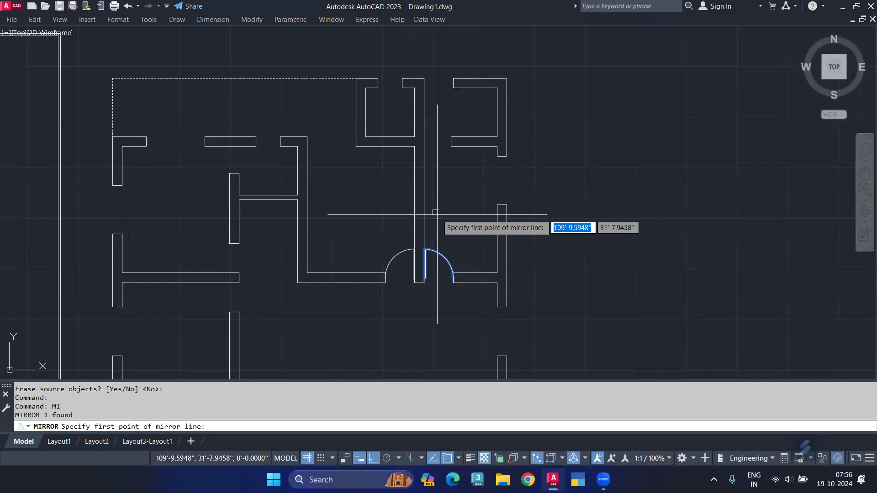
text(mt)
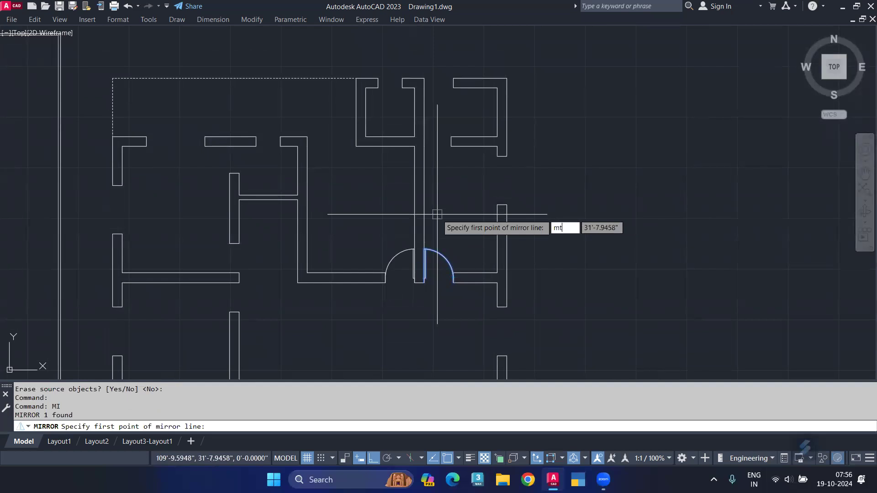
text(p)
key(Return)
click(424, 79)
scroll(425, 290, up, 5)
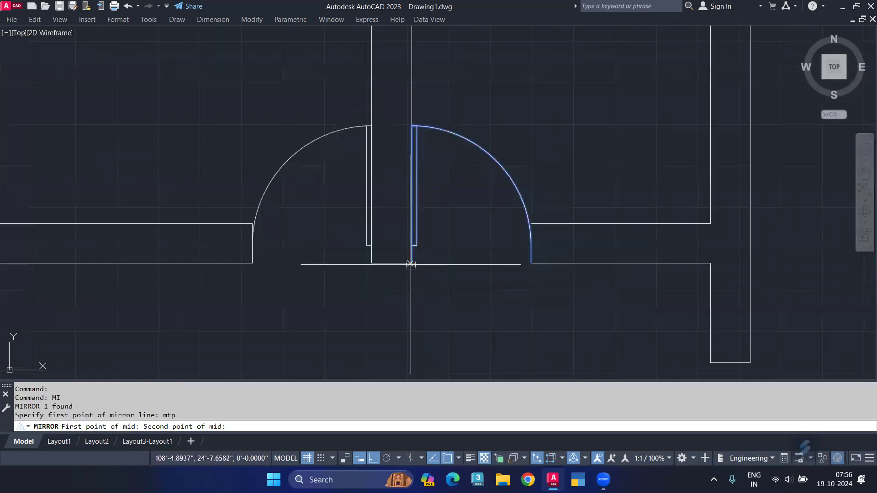
click(411, 259)
scroll(411, 258, down, 5)
middle_drag(599, 89, 612, 191)
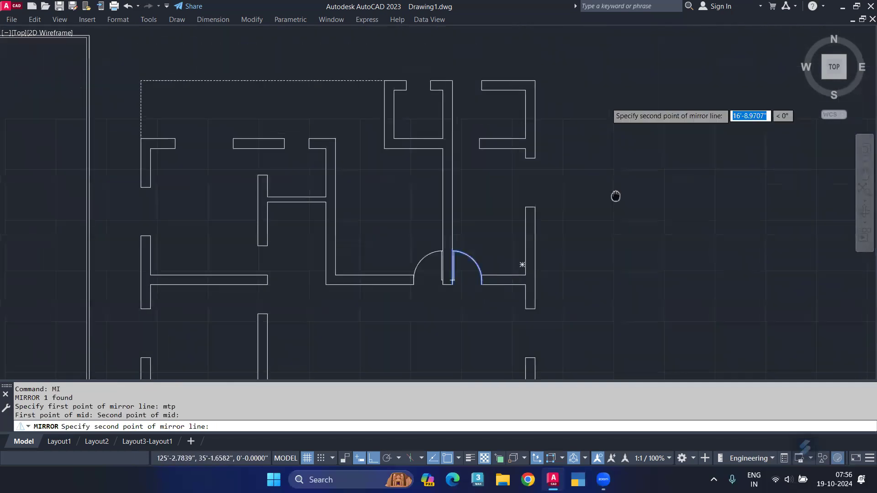
click(638, 183)
key(Return)
scroll(480, 90, up, 2)
scroll(427, 137, up, 2)
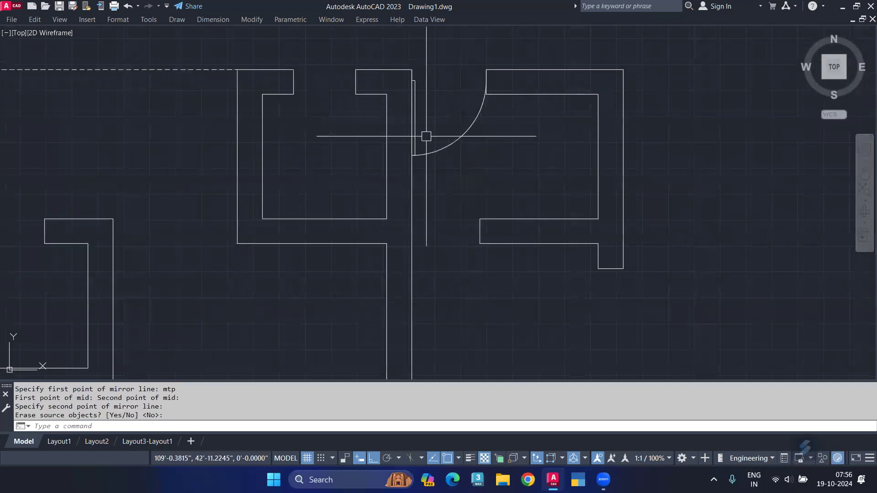
scroll(438, 140, up, 2)
scroll(438, 141, down, 2)
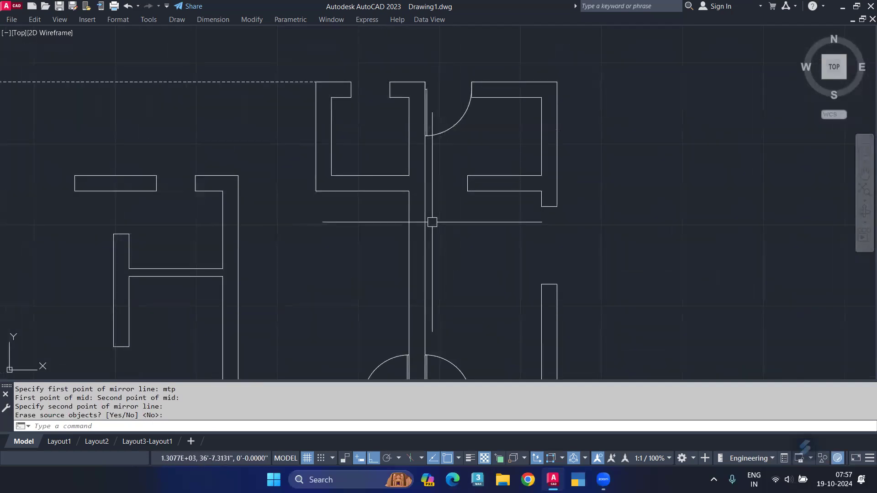
scroll(441, 180, down, 2)
scroll(399, 141, up, 2)
scroll(445, 162, up, 2)
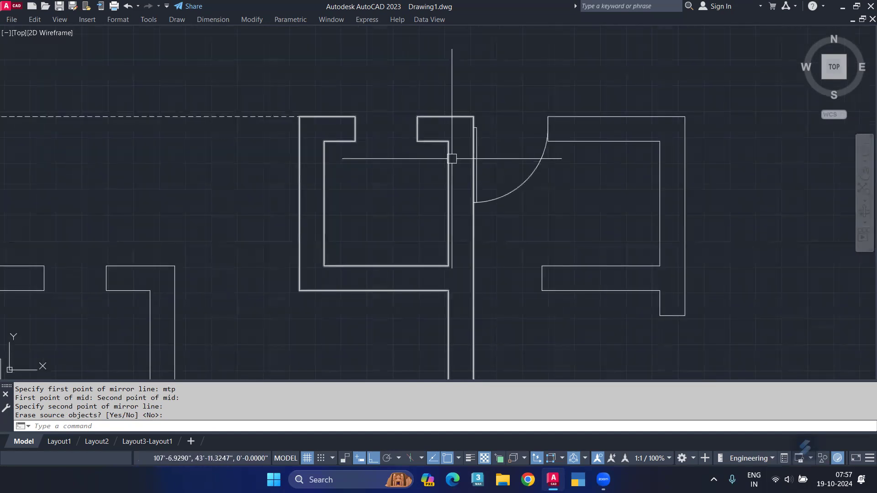
scroll(415, 268, down, 1)
scroll(409, 164, up, 1)
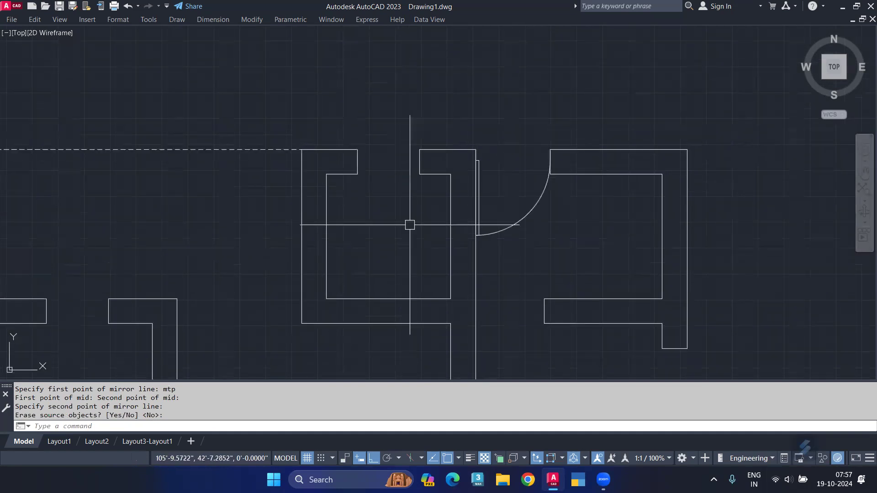
scroll(377, 169, down, 2)
middle_drag(297, 297, 354, 224)
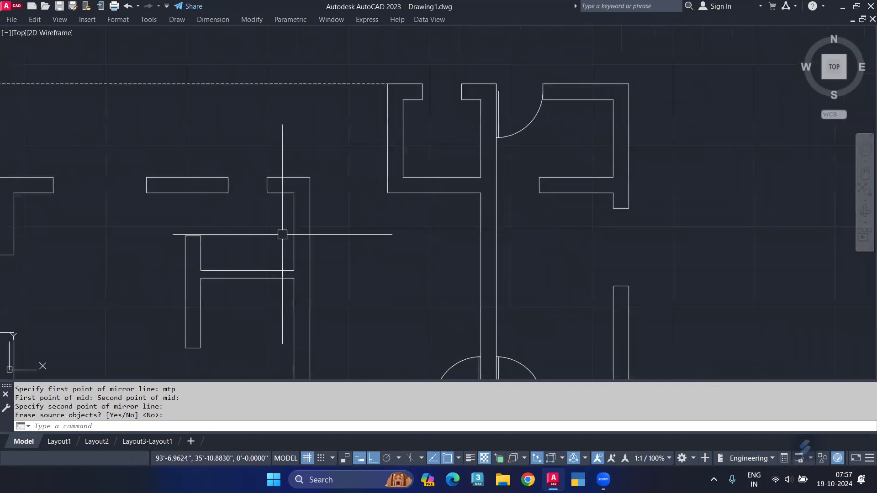
scroll(202, 224, down, 6)
Step: Copy the spare door horizontally to the left
key(Return)
scroll(301, 167, up, 6)
click(301, 166)
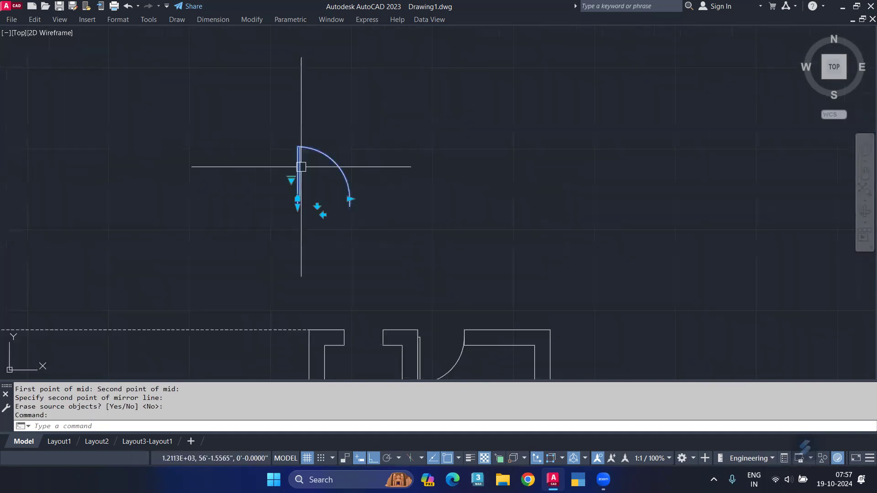
text(co)
key(Return)
click(274, 203)
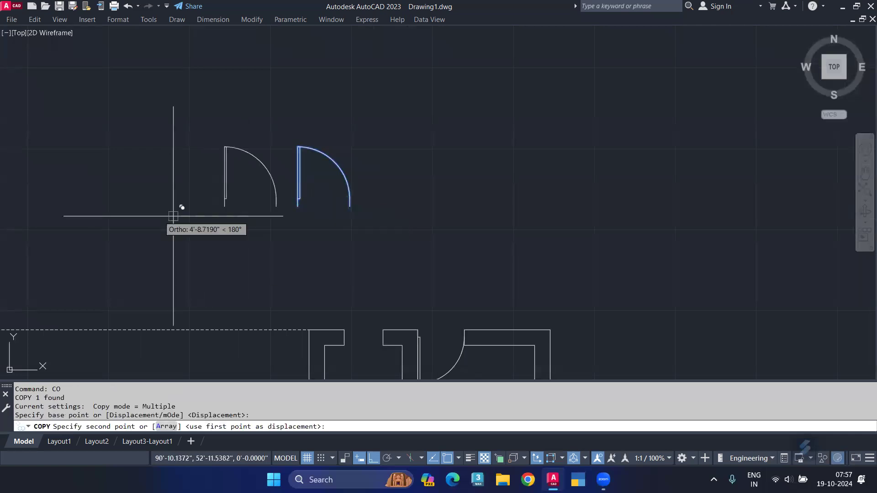
click(161, 204)
key(Return)
Step: Rotate the copied door a quarter turn clockwise about its hinge
click(174, 174)
text(ro)
key(Return)
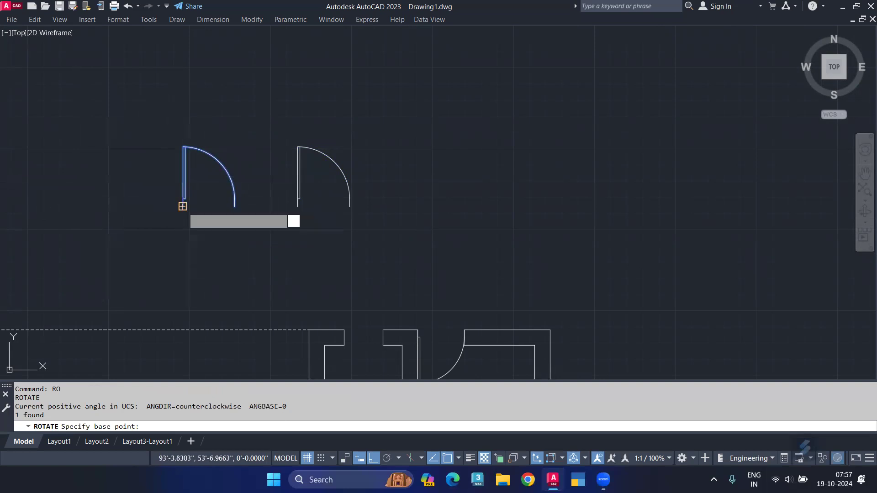
click(182, 206)
click(185, 270)
key(Escape)
mouse_move(170, 299)
middle_down()
mouse_move(272, 238)
mouse_move(275, 209)
middle_up()
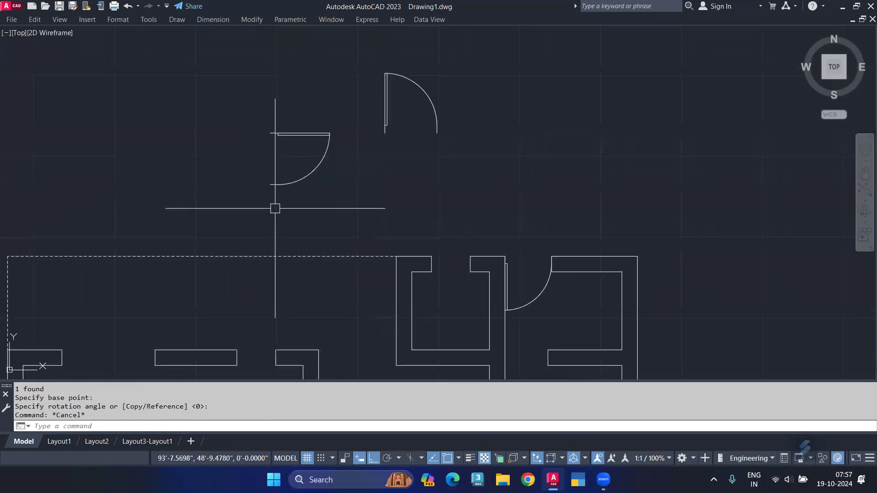
Step: Align the rotated door into the upper wall opening, scaling it to fit the width
text(l)
key(Return)
click(273, 186)
key(Return)
click(270, 133)
middle_drag(249, 262, 264, 138)
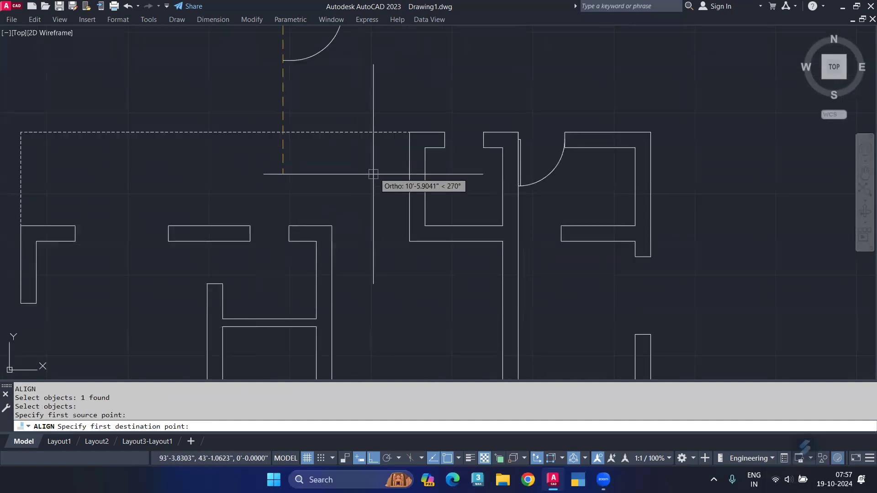
click(207, 240)
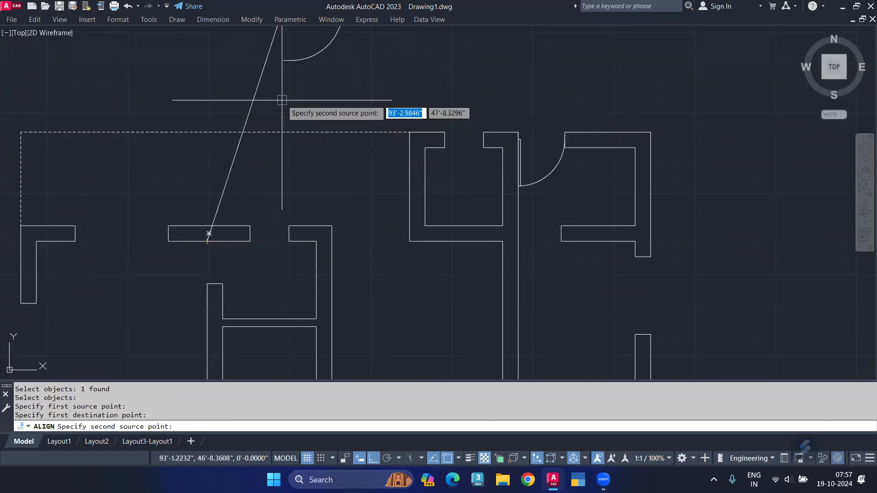
click(287, 60)
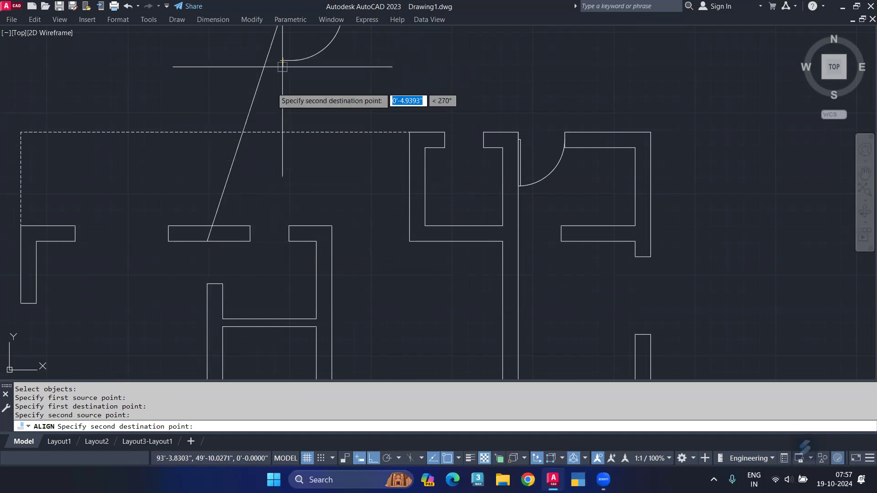
click(207, 283)
key(Return)
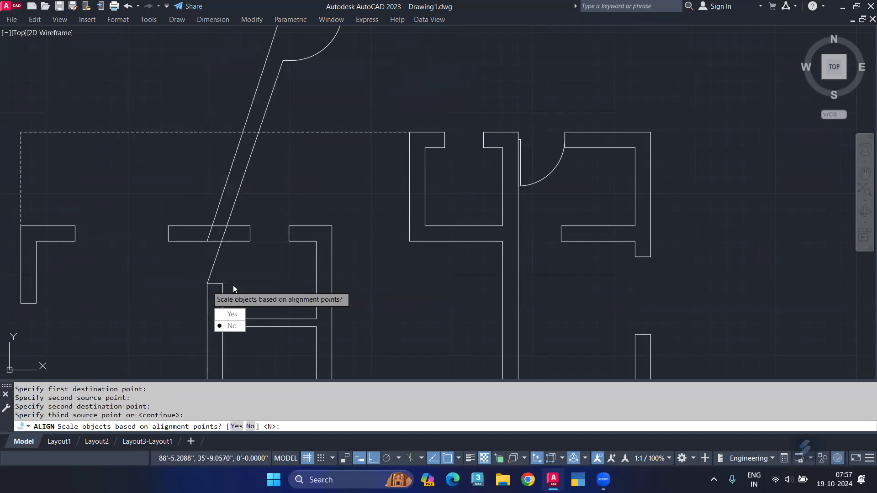
click(238, 315)
Step: Pan back over the plan and begin a selection window around the spare door
scroll(209, 265, down, 2)
scroll(231, 260, up, 2)
middle_drag(287, 303, 330, 245)
scroll(331, 245, down, 2)
mouse_move(171, 270)
middle_down()
mouse_move(255, 261)
mouse_move(256, 378)
middle_up()
middle_drag(306, 138, 299, 202)
click(352, 193)
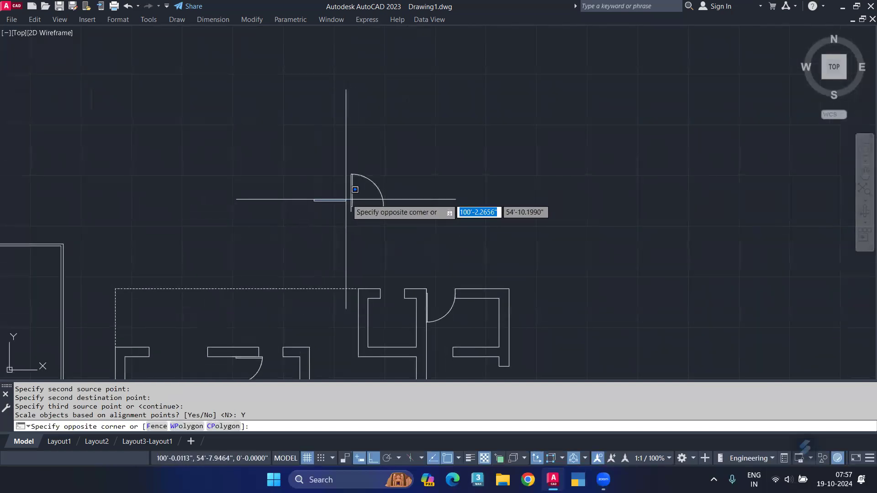
Step: Copy the spare door in place using its lower-left corner as the base point
click(389, 141)
click(316, 206)
text(co)
key(Return)
click(351, 211)
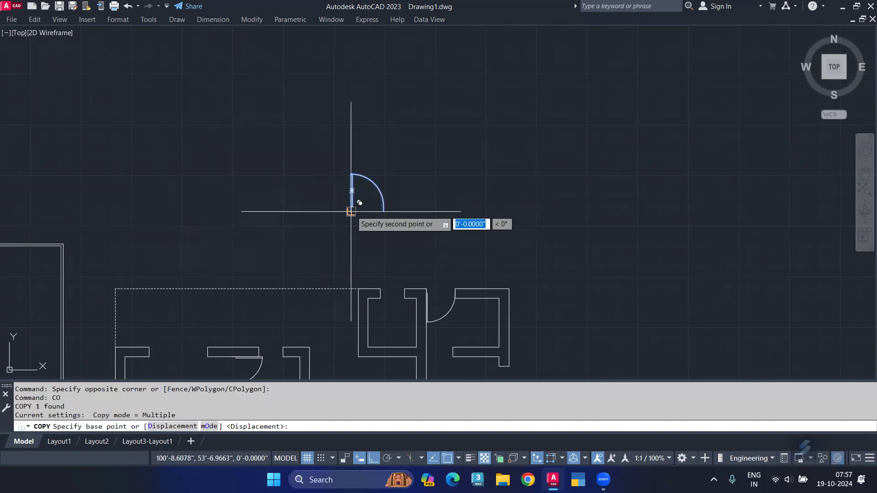
key(Return)
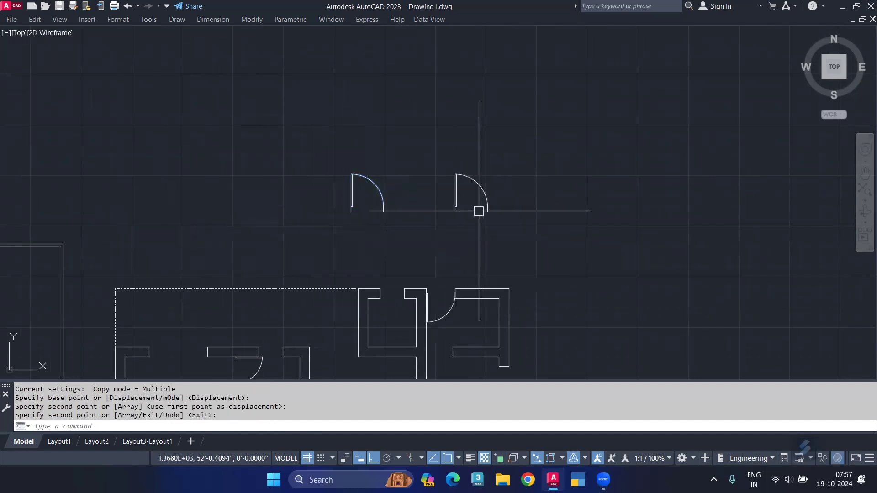
click(474, 180)
key(Escape)
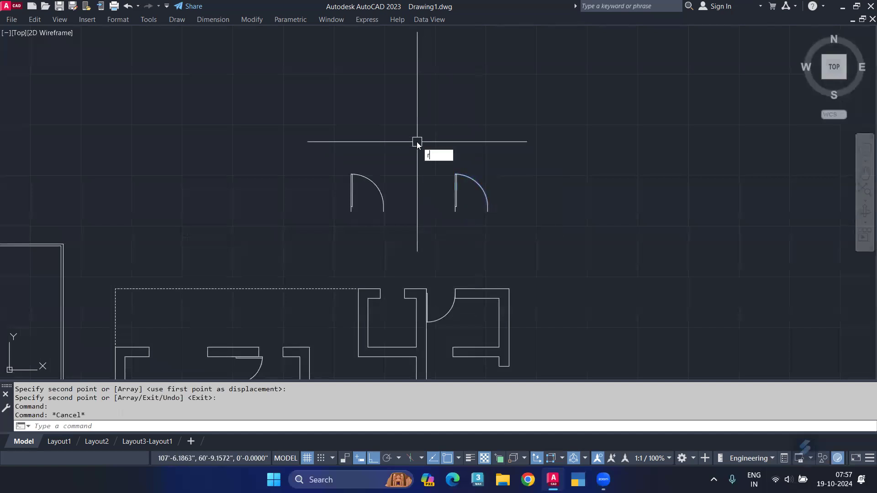
Step: Rotate the copied door 90° about its lower-left corner
text(ro)
key(Return)
click(465, 187)
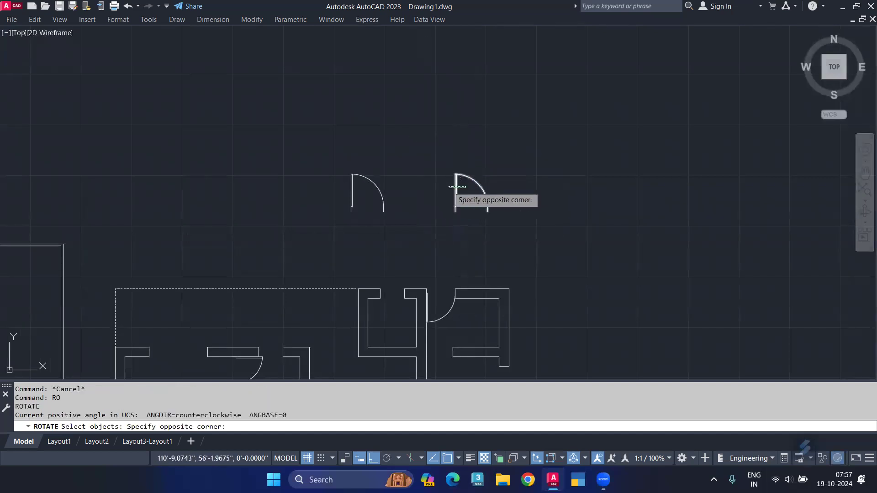
click(449, 231)
key(Return)
click(455, 211)
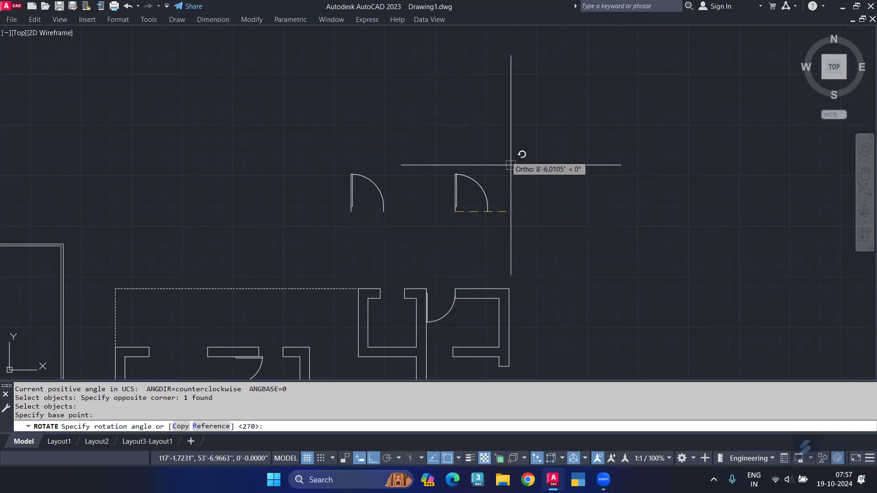
click(476, 94)
key(Escape)
Step: Align the rotated door's hinge corner to the corner of the left wall opening
click(446, 212)
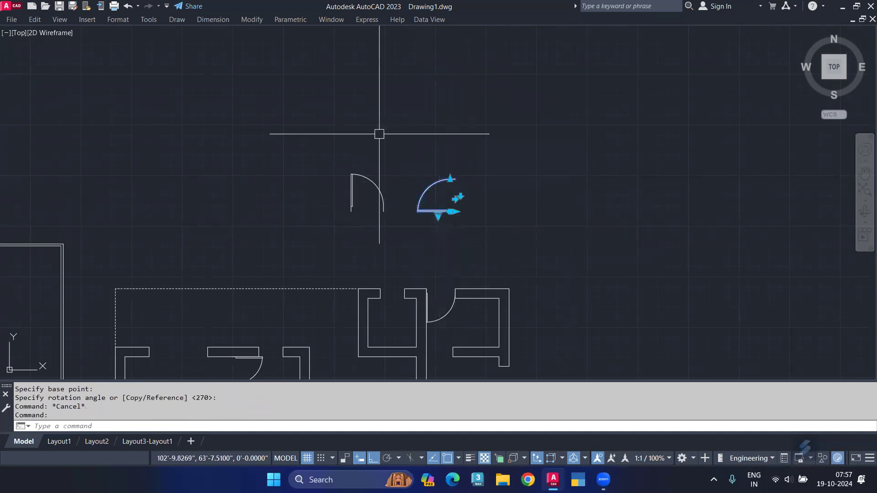
text(al)
key(Return)
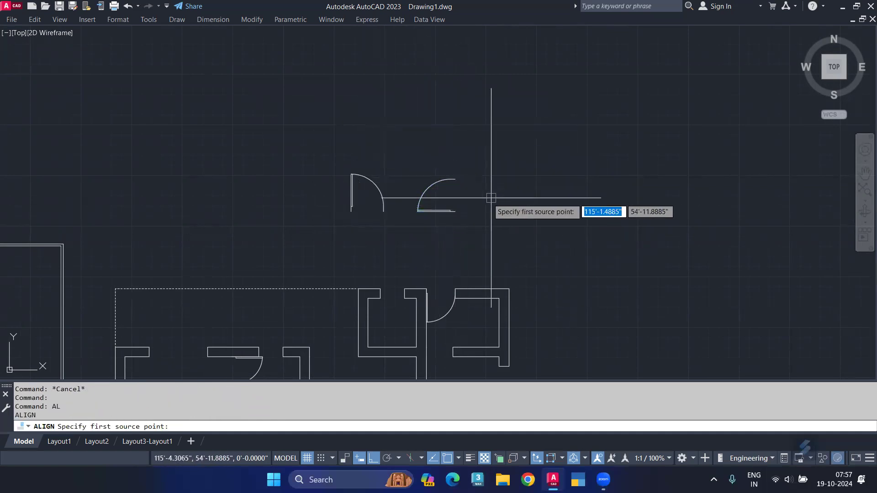
scroll(455, 212, up, 3)
click(448, 204)
scroll(448, 204, down, 4)
middle_drag(407, 261, 289, 208)
scroll(289, 208, up, 2)
scroll(269, 201, up, 2)
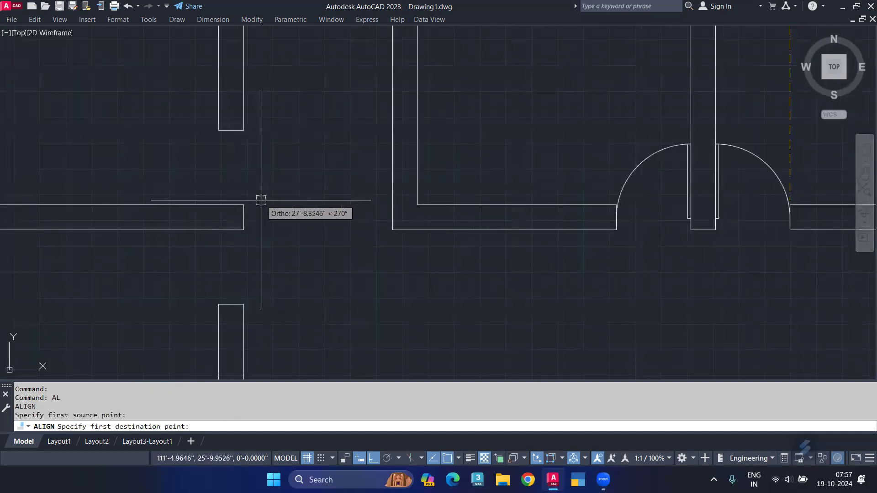
click(244, 206)
Step: Align the door's far end across the opening and scale it to fit
scroll(389, 130, down, 5)
scroll(417, 146, up, 1)
scroll(438, 86, up, 2)
scroll(451, 75, up, 2)
click(451, 75)
scroll(290, 215, up, 1)
scroll(217, 270, up, 1)
scroll(257, 179, up, 1)
click(256, 208)
key(Return)
text(Y)
key(Return)
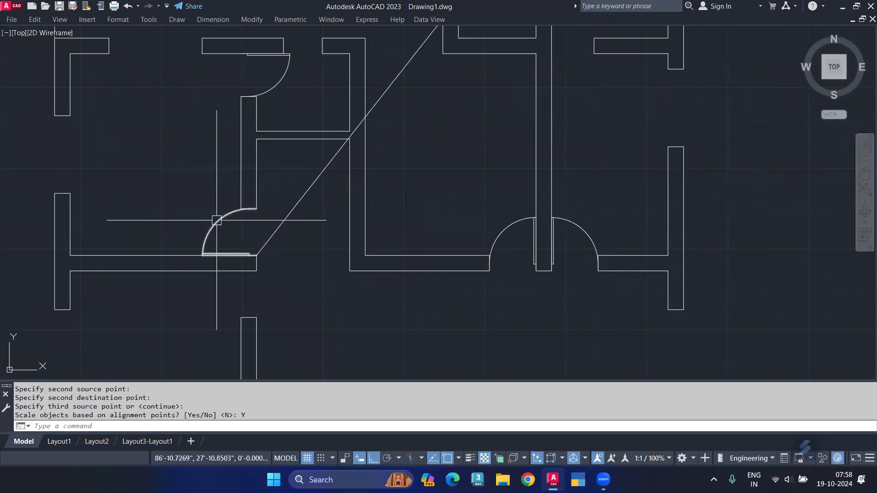
Step: Mirror the door leaf about a horizontal line at the wall midpoint, keeping the original
click(217, 221)
key(Return)
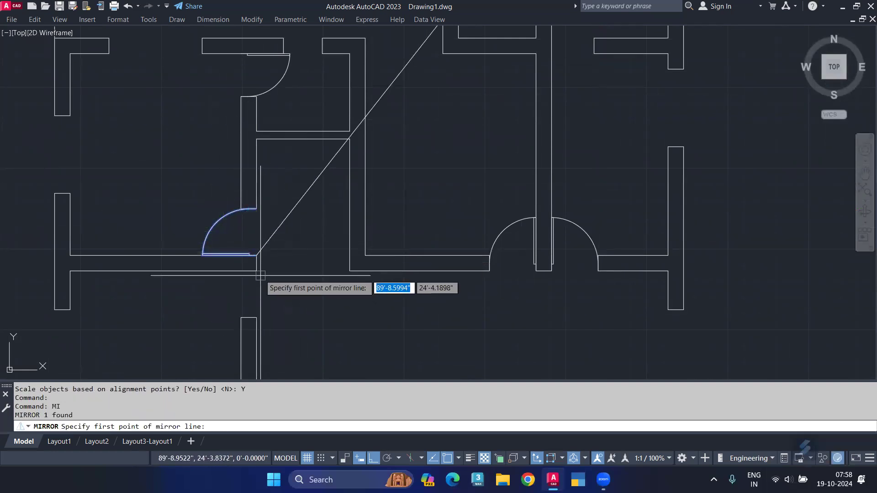
scroll(258, 272, up, 4)
click(249, 235)
click(414, 243)
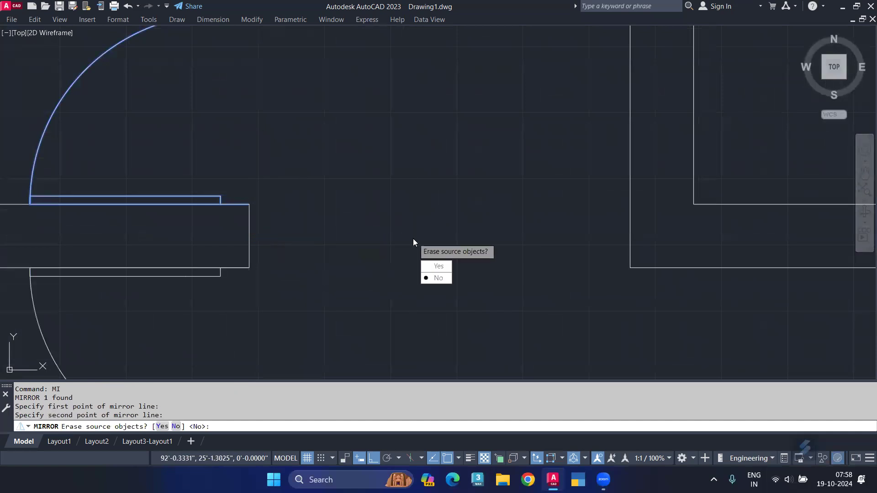
key(Return)
scroll(394, 221, down, 3)
scroll(366, 219, down, 2)
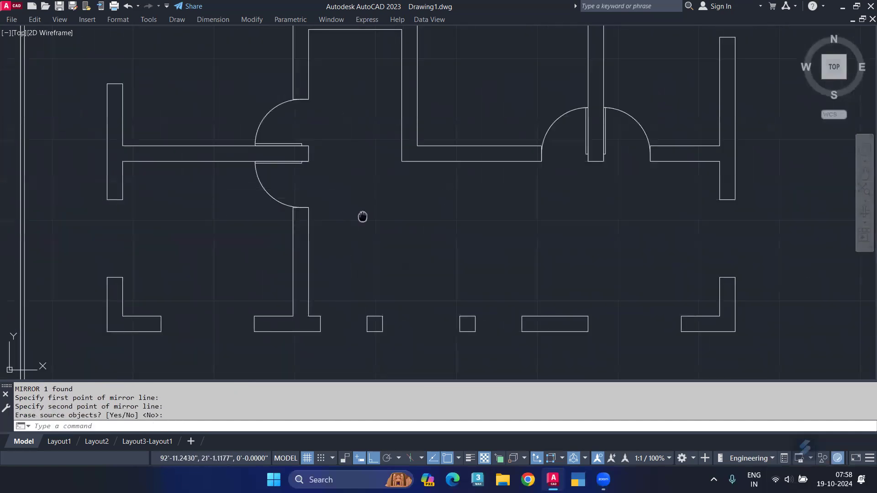
scroll(343, 156, down, 2)
mouse_move(341, 172)
middle_down()
mouse_move(279, 189)
mouse_move(280, 118)
middle_up()
scroll(302, 277, up, 2)
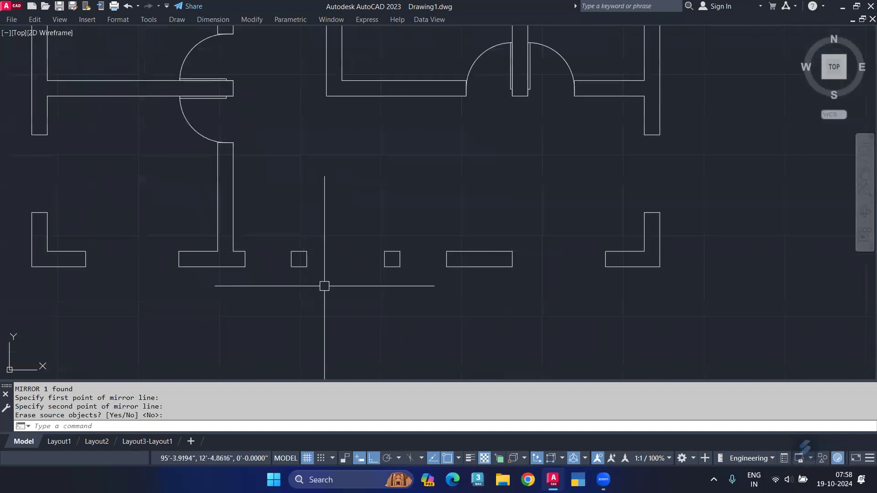
Step: Draw a line across the bottom entrance from the left pillar to the right pillar
text(L)
key(Return)
click(306, 267)
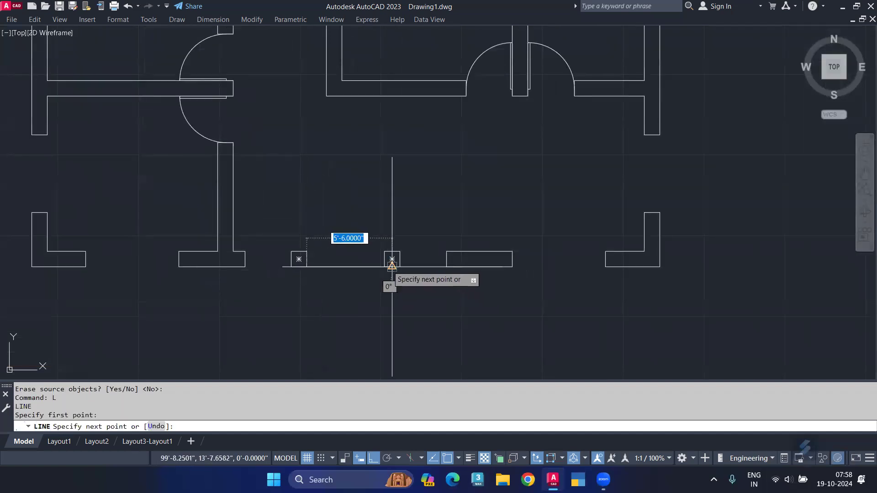
click(392, 267)
key(Return)
scroll(359, 274, down, 5)
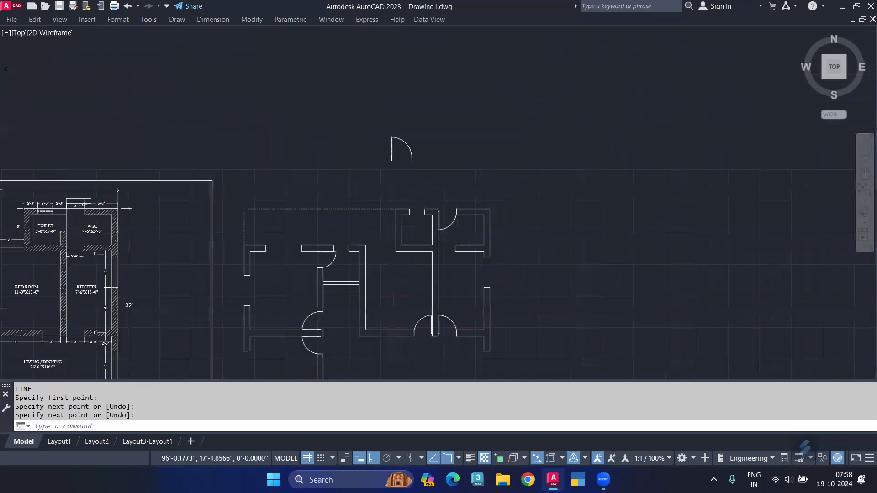
scroll(388, 169, up, 2)
Step: Align the spare door's hinge corner to the bottom entrance opening
click(386, 162)
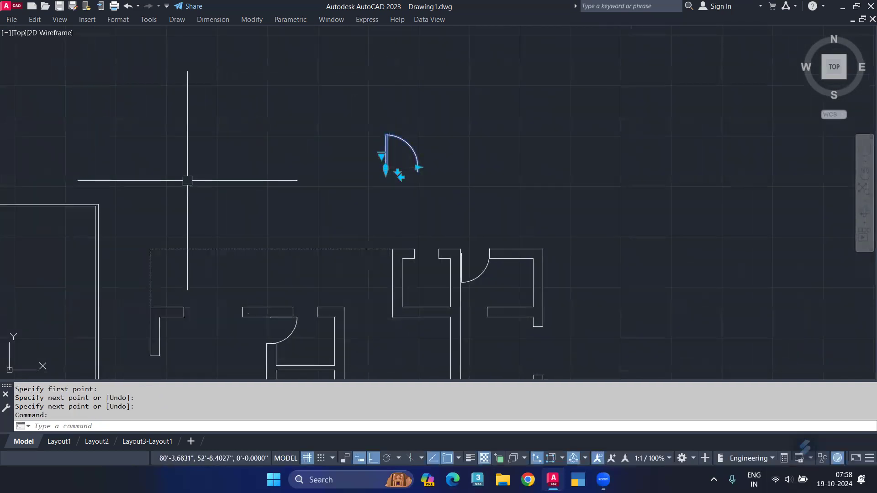
text(al)
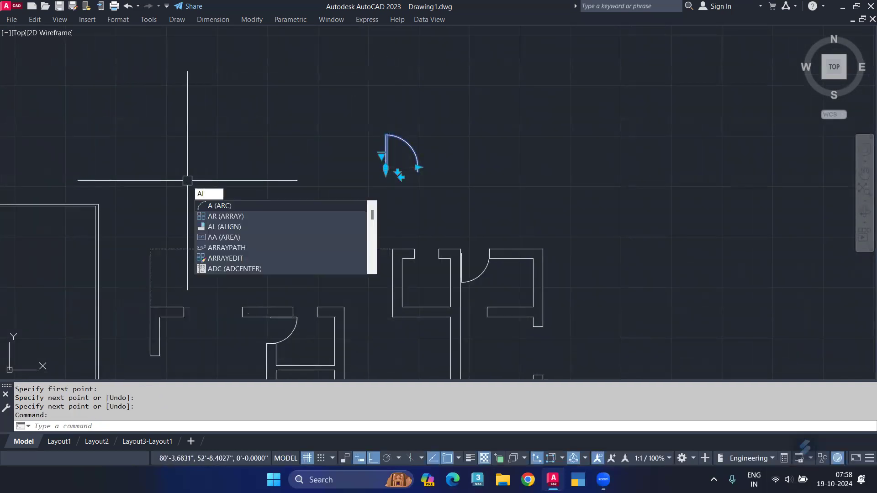
key(Return)
scroll(402, 202, up, 1)
scroll(397, 186, up, 2)
scroll(344, 131, up, 3)
click(344, 131)
scroll(322, 121, down, 3)
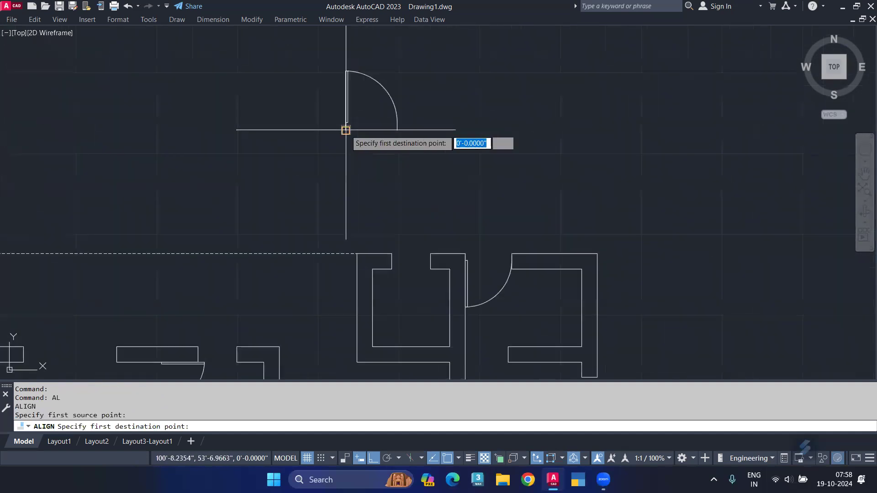
scroll(325, 100, down, 2)
scroll(314, 207, down, 1)
scroll(329, 208, up, 3)
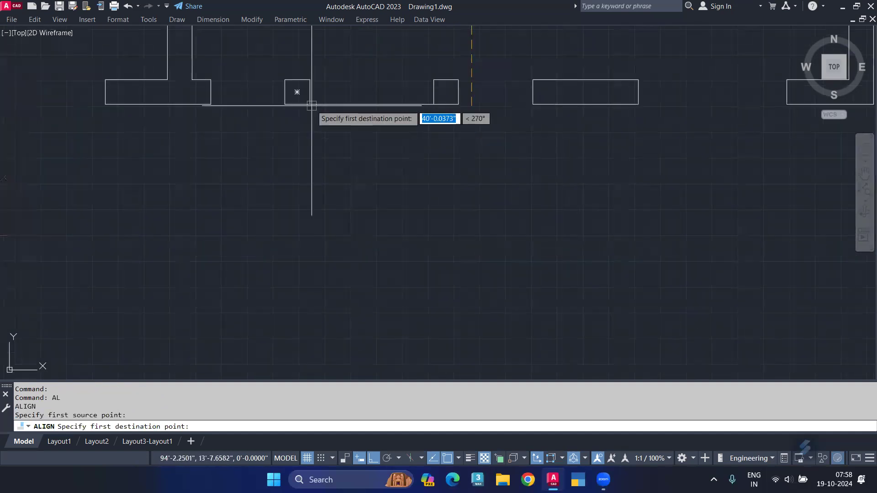
click(314, 101)
scroll(329, 118, down, 1)
Step: Align the door's far end in the bottom opening and scale it to fit
middle_drag(328, 117, 371, 271)
scroll(417, 227, down, 2)
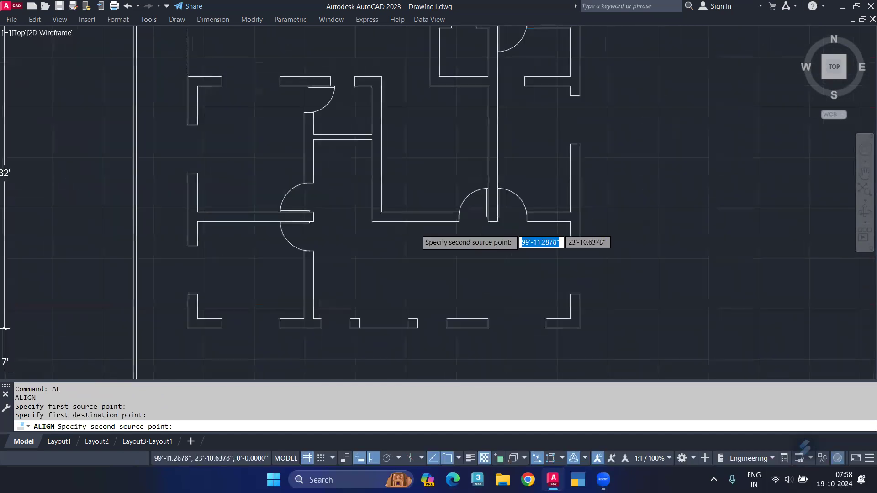
scroll(423, 147, down, 2)
scroll(423, 146, up, 2)
scroll(452, 123, up, 2)
click(452, 123)
scroll(385, 249, down, 4)
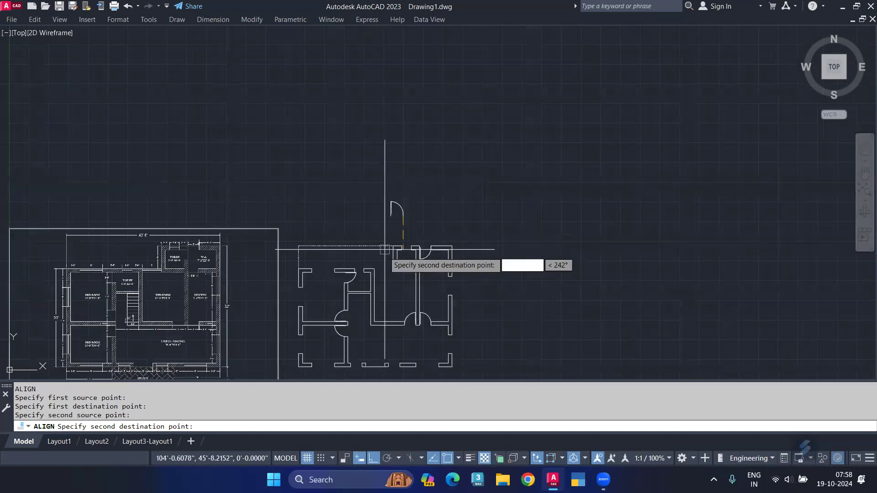
middle_drag(386, 356, 388, 251)
scroll(372, 274, up, 5)
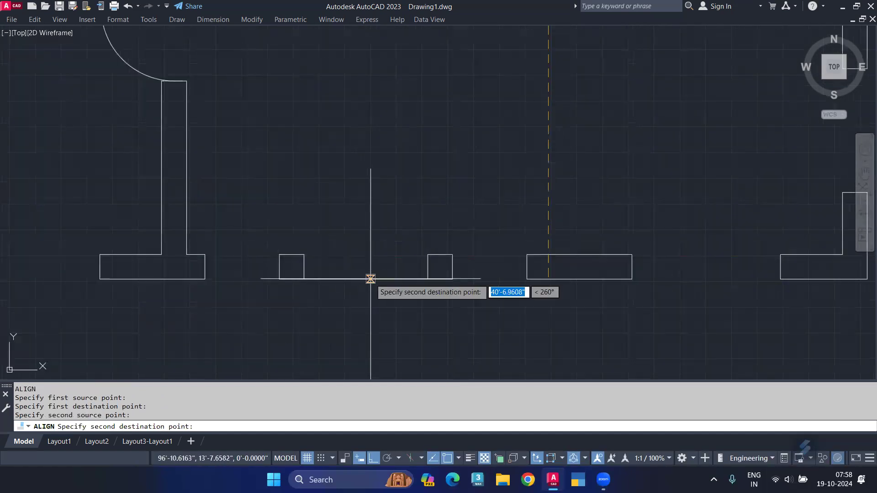
click(365, 279)
key(Return)
text(Y)
key(Return)
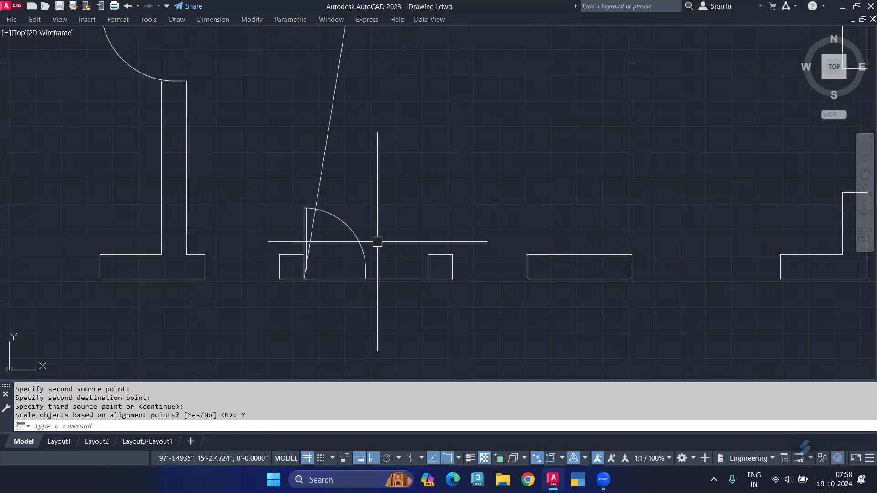
Step: Mirror the bottom door about a vertical line at its tip, keeping the original leaf
click(350, 228)
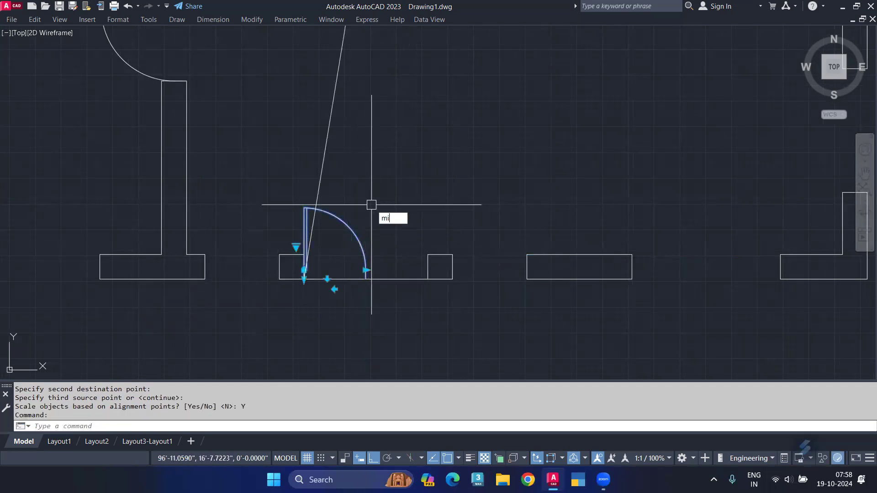
key(Return)
scroll(356, 295, up, 3)
click(379, 261)
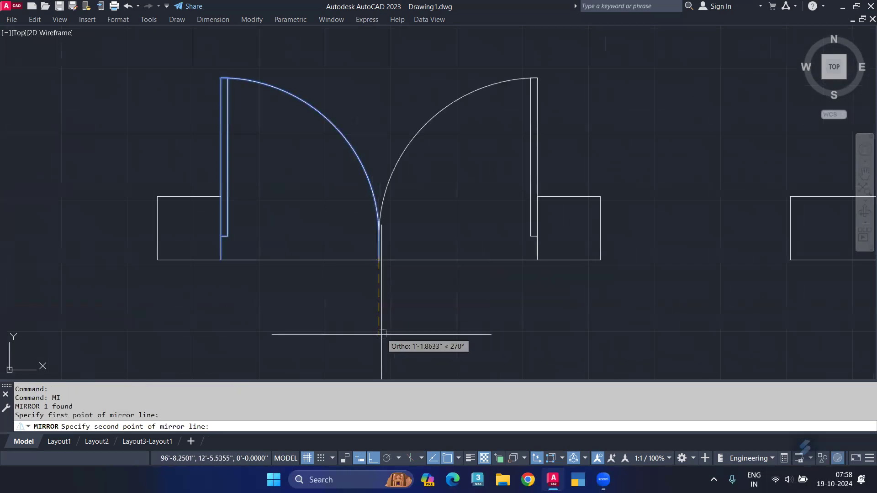
click(381, 334)
key(Return)
scroll(366, 280, down, 3)
scroll(354, 143, down, 1)
middle_drag(385, 218, 391, 249)
mouse_move(427, 156)
middle_down()
mouse_move(450, 249)
mouse_move(429, 218)
mouse_move(426, 176)
mouse_move(423, 227)
middle_up()
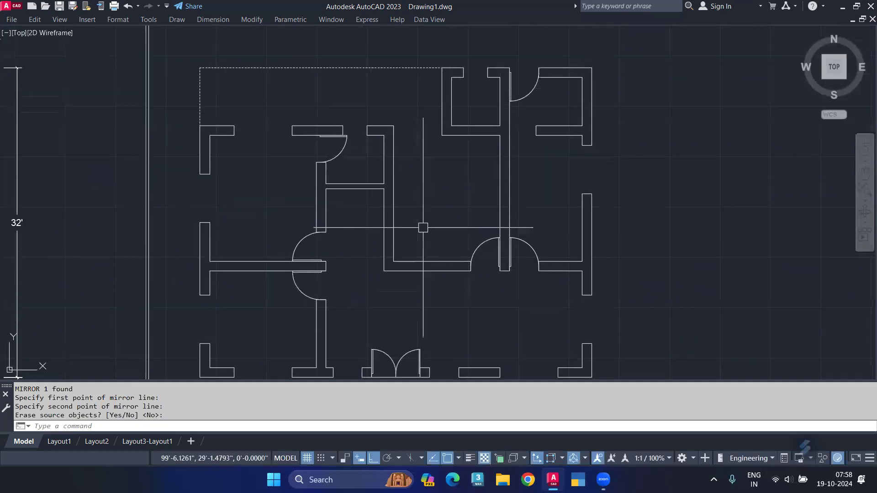
scroll(433, 193, down, 1)
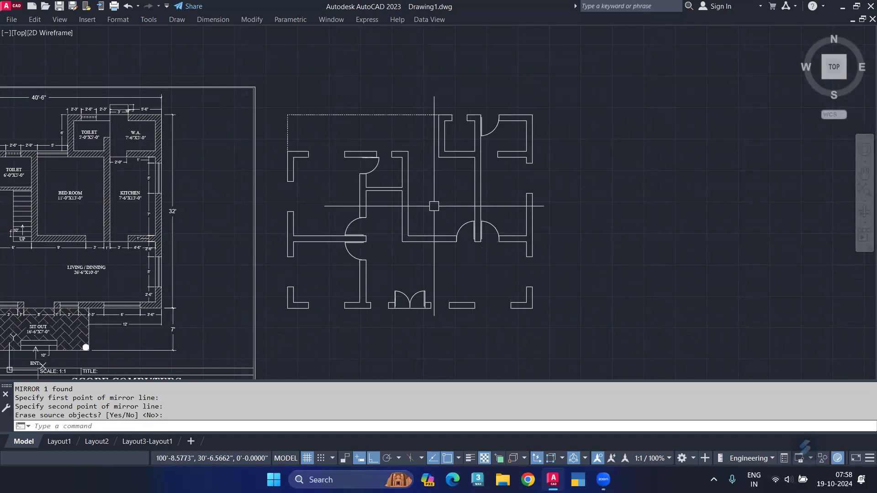
Step: Close the tool palettes and pan the floor plan aside to leave empty space
key(ctrl+3)
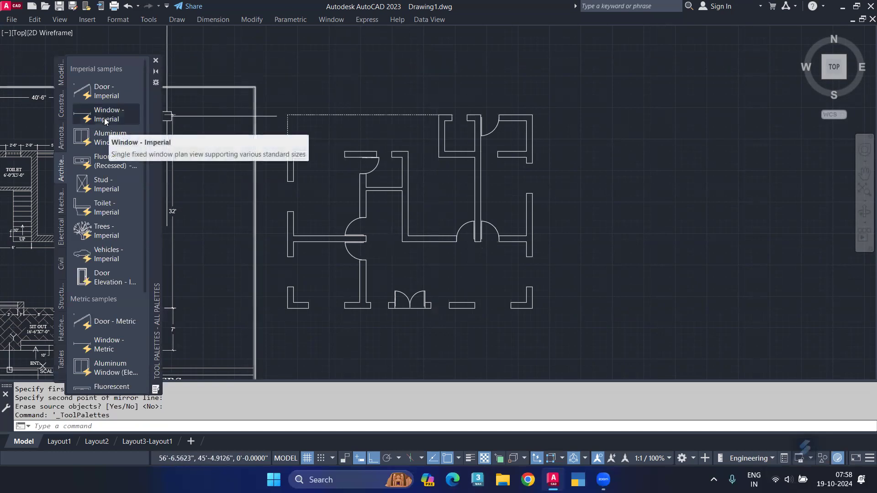
click(156, 59)
middle_drag(610, 228, 356, 229)
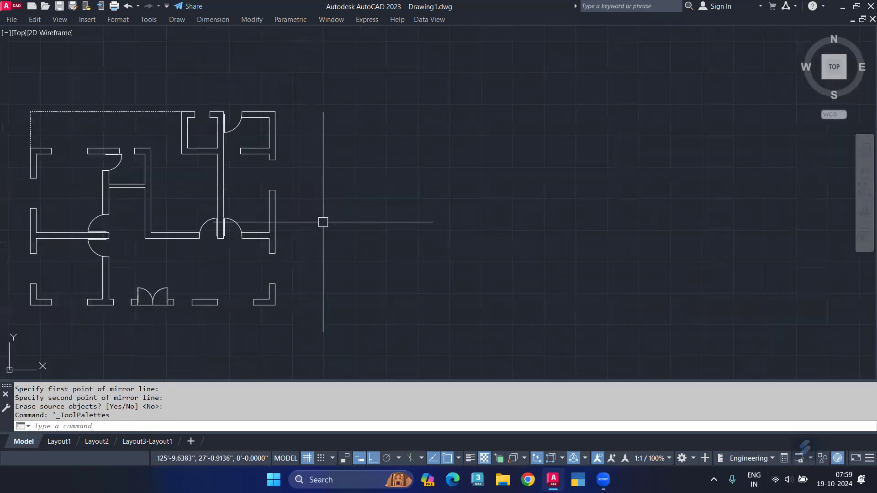
key(Escape)
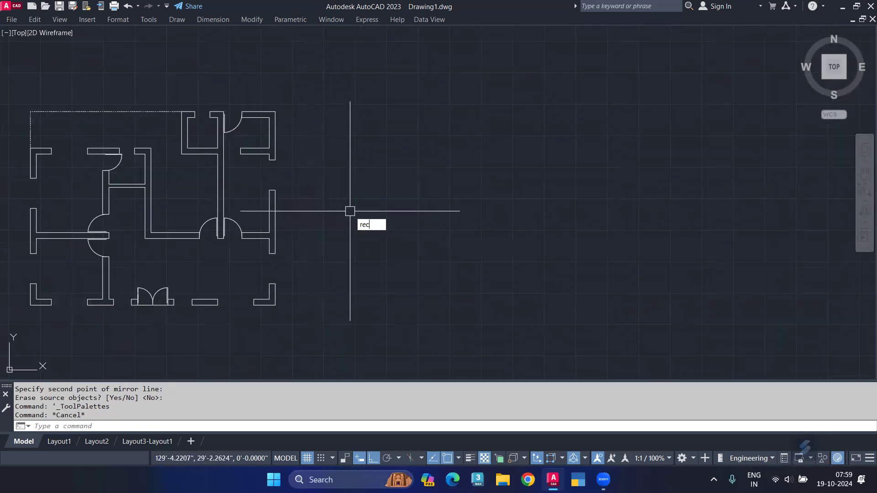
key(Return)
Step: Draw a 6' by 12 rectangle in the empty space beside the plan
click(350, 255)
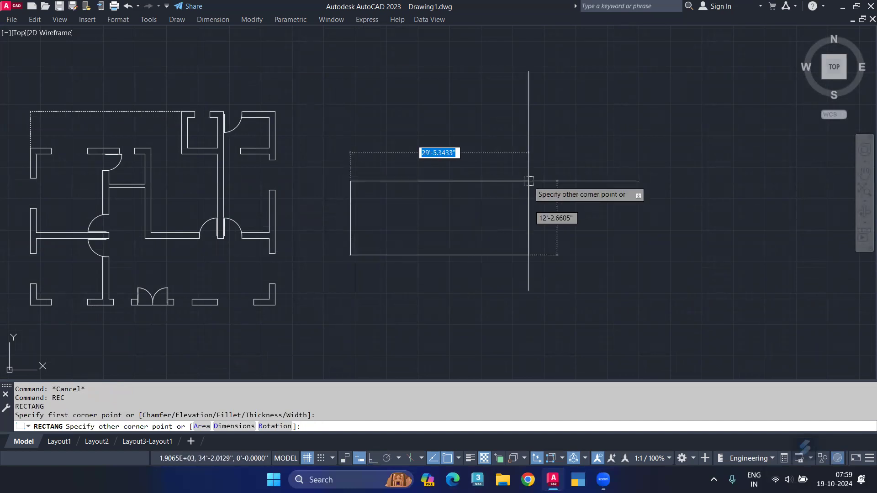
text(d)
key(Return)
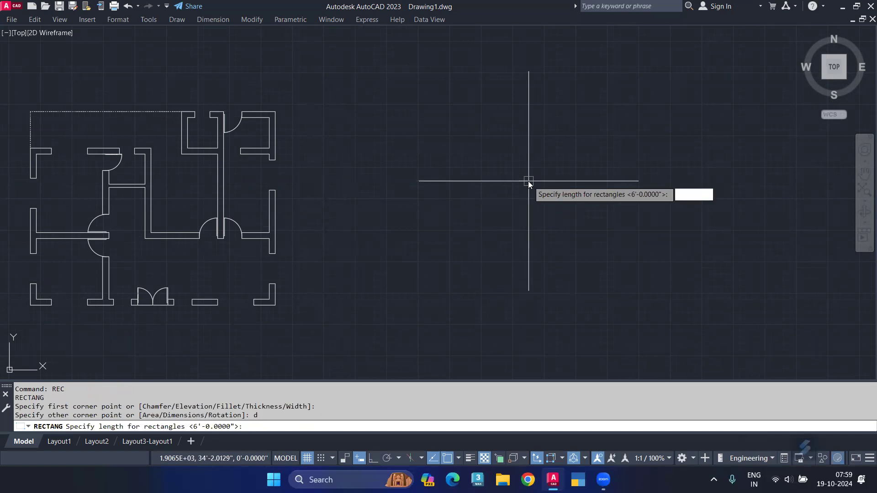
text(6)
key(Return)
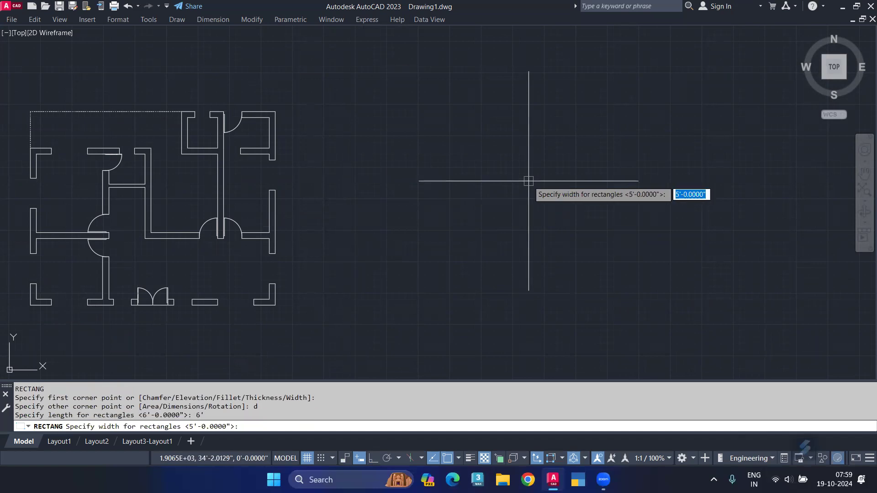
text(12)
key(Return)
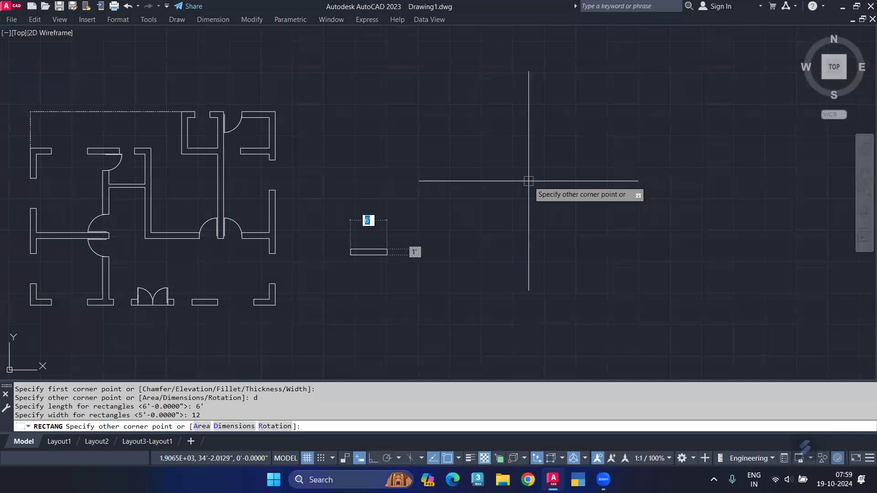
click(529, 181)
scroll(363, 261, up, 6)
scroll(356, 236, up, 2)
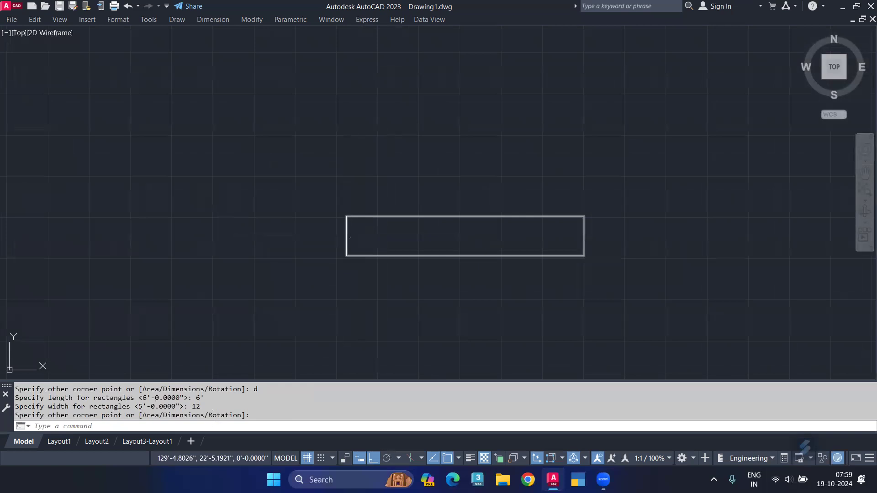
Step: Draw a centre line joining the rectangle's left and right edge midpoints
text(l)
key(Return)
click(347, 236)
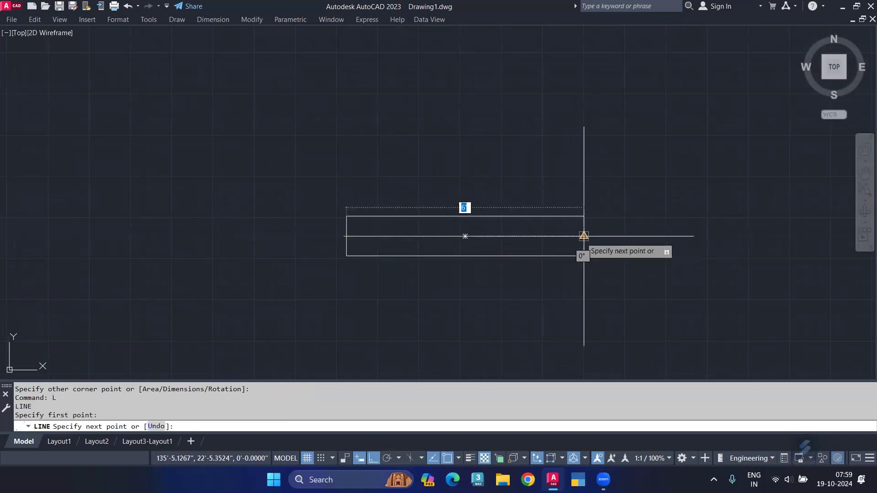
click(583, 236)
key(Return)
Step: Offset the centre line 2 units upward and 2 units downward
click(470, 236)
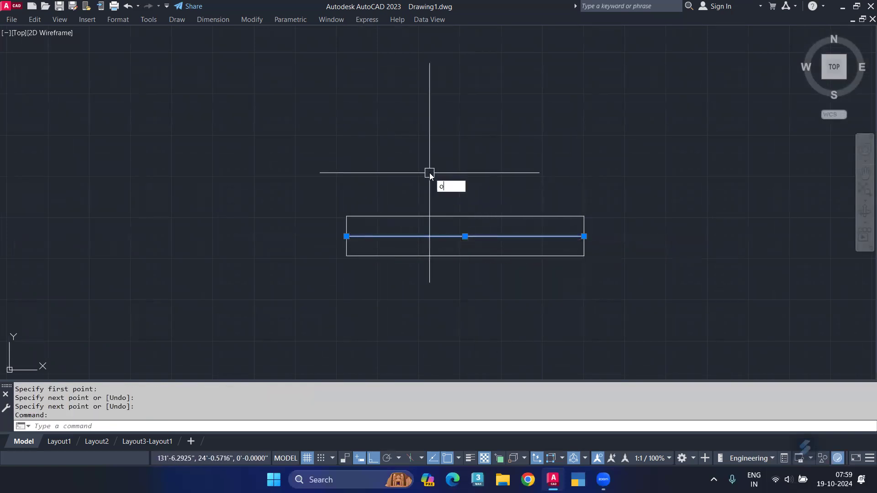
key(Return)
key(Return)
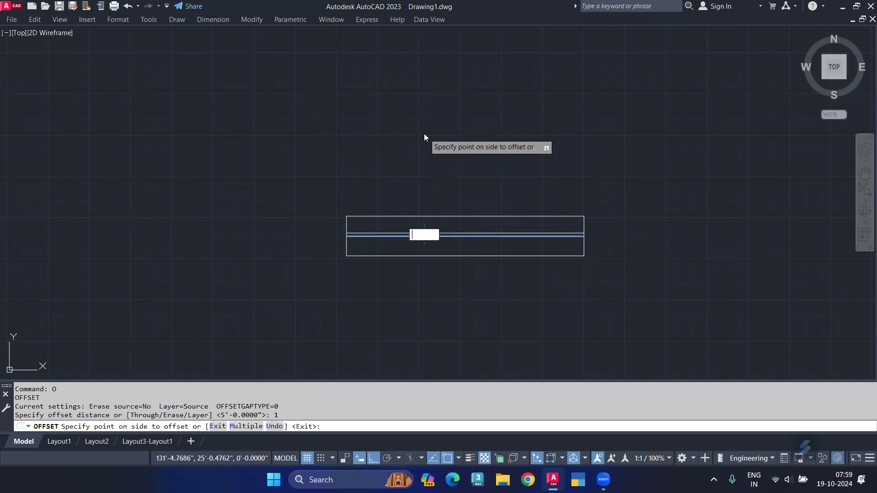
key(Escape)
text(o)
key(Return)
text(2)
key(Return)
click(425, 235)
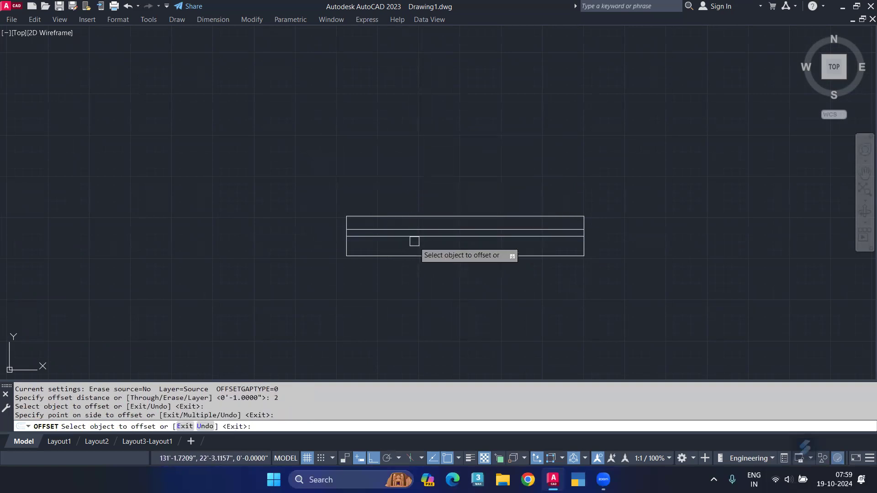
click(414, 237)
key(Return)
Step: Bring the rectangle's left end into view, cancel a trim, and select the outline
scroll(345, 240, up, 4)
middle_drag(345, 240, 327, 252)
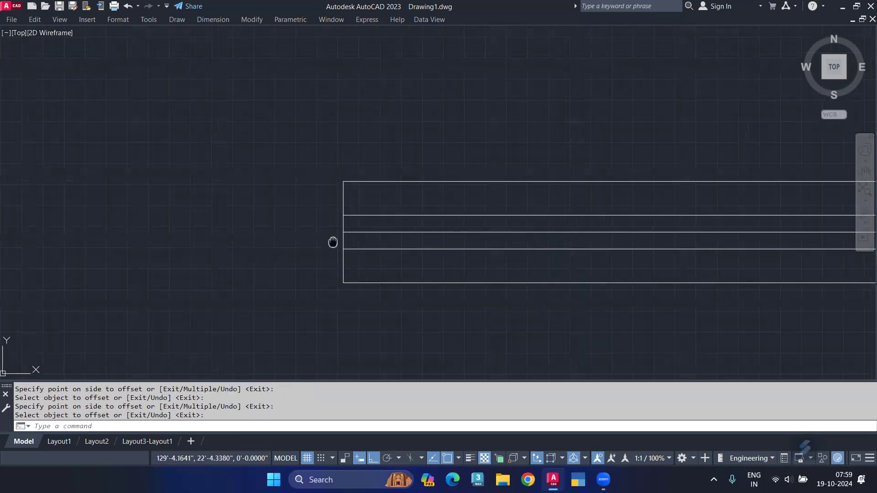
text(tr)
key(Return)
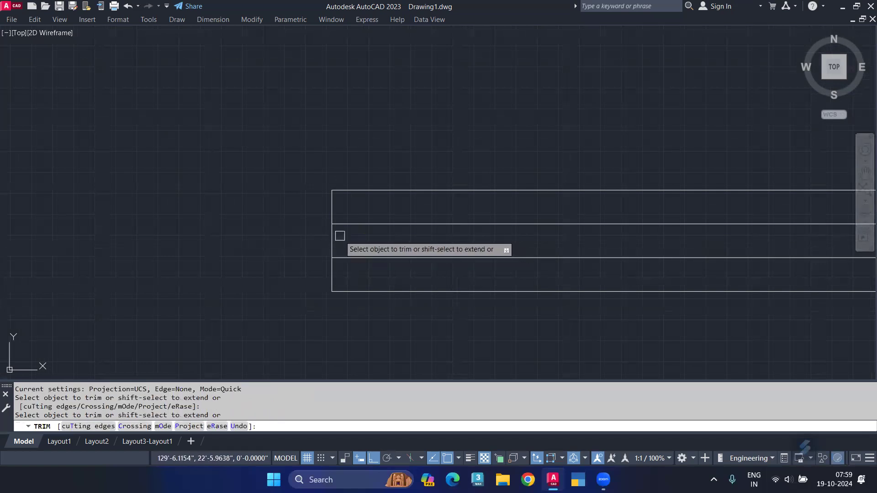
key(Escape)
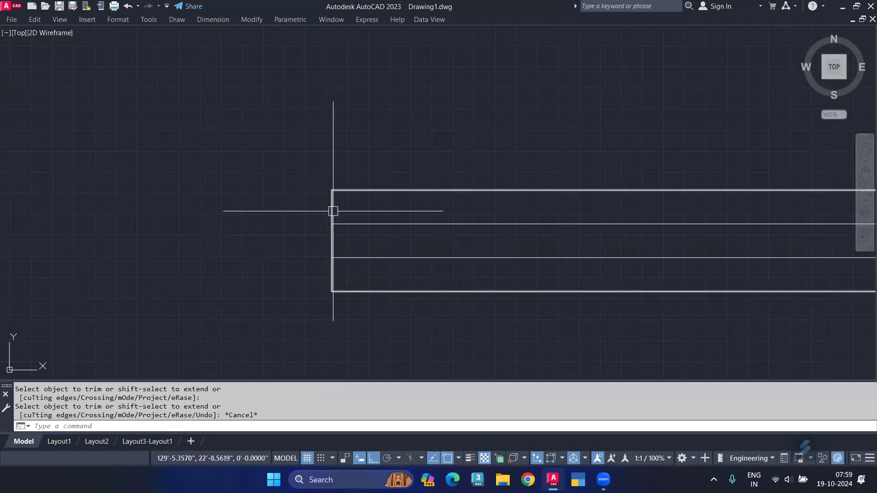
click(332, 210)
Step: Explode the rectangle and offset its left and right end edges 3" inward as jambs
text(x)
key(Return)
click(331, 210)
key(Return)
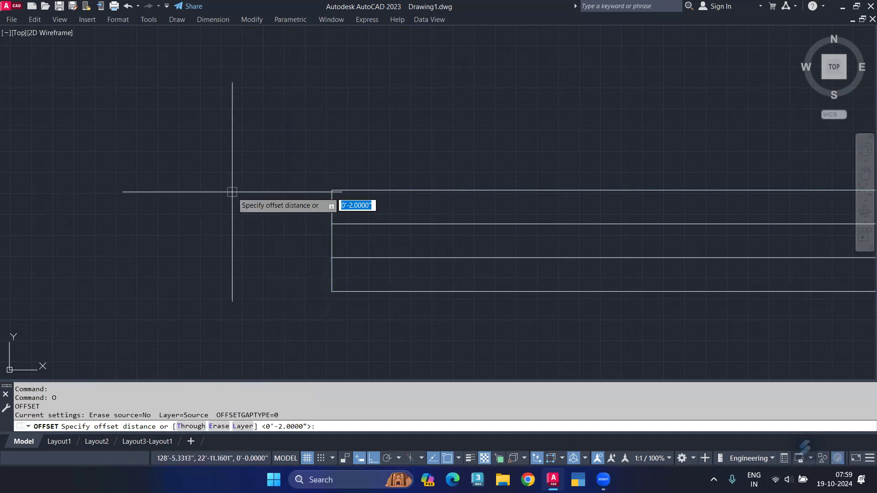
click(431, 170)
middle_drag(500, 174, 260, 165)
click(669, 201)
click(546, 205)
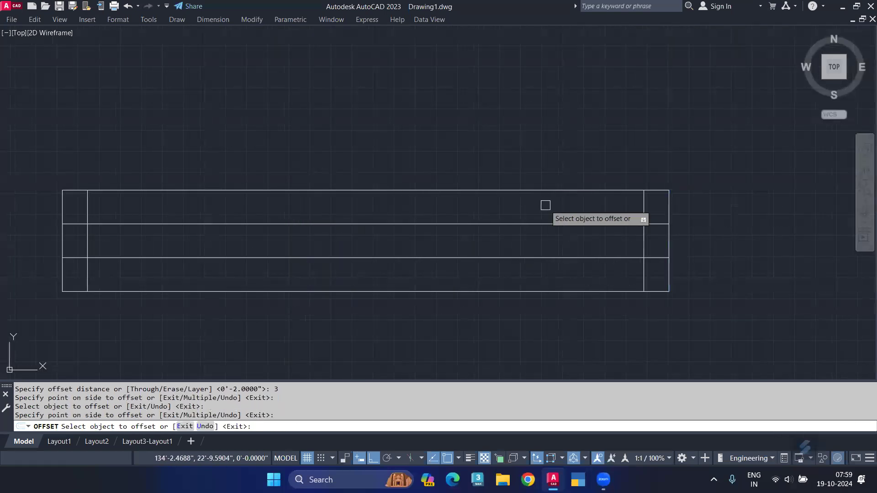
key(Return)
middle_drag(495, 246, 528, 250)
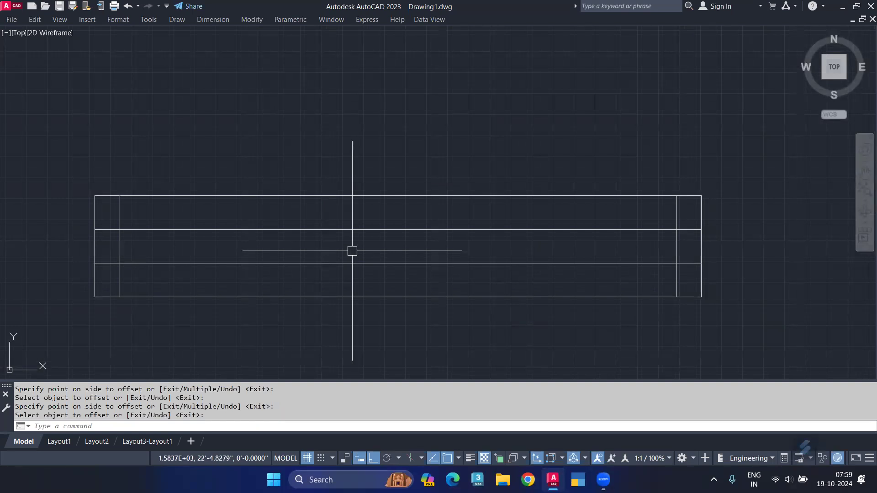
Step: Trim the horizontal lines out of the two end bays
text(tr)
key(Return)
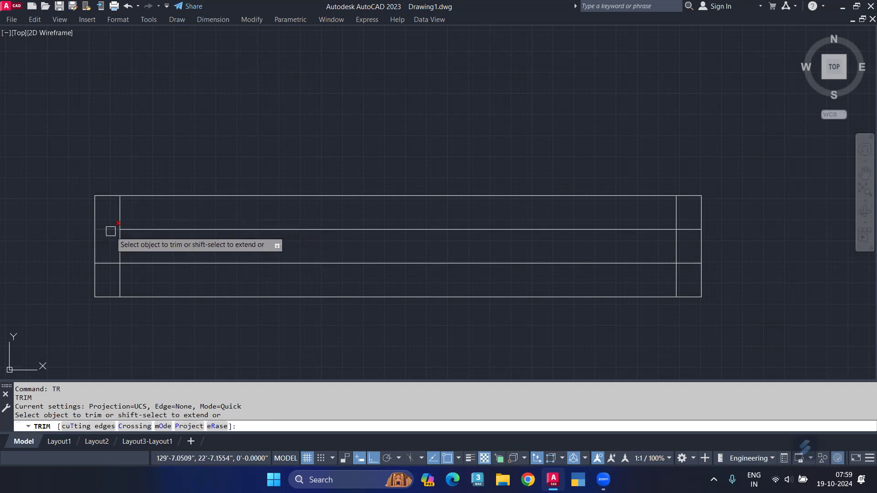
mouse_move(110, 265)
mouse_down()
mouse_move(527, 234)
mouse_move(690, 237)
mouse_up()
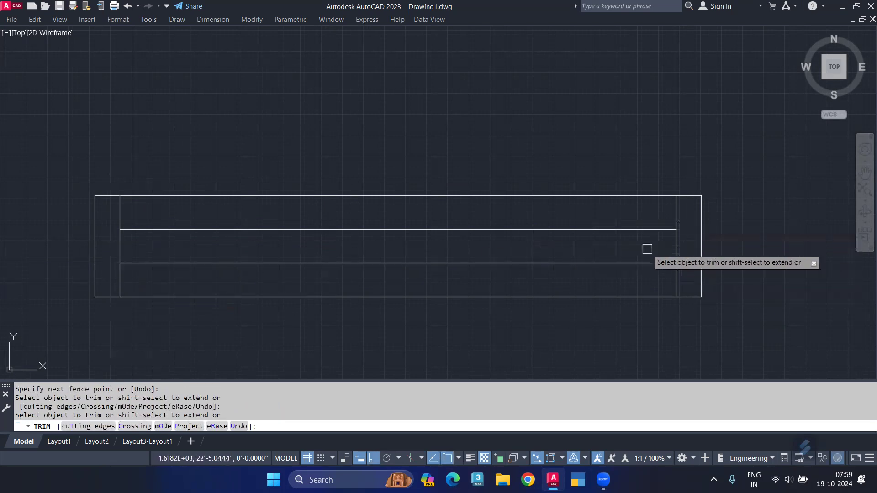
middle_drag(594, 229, 612, 254)
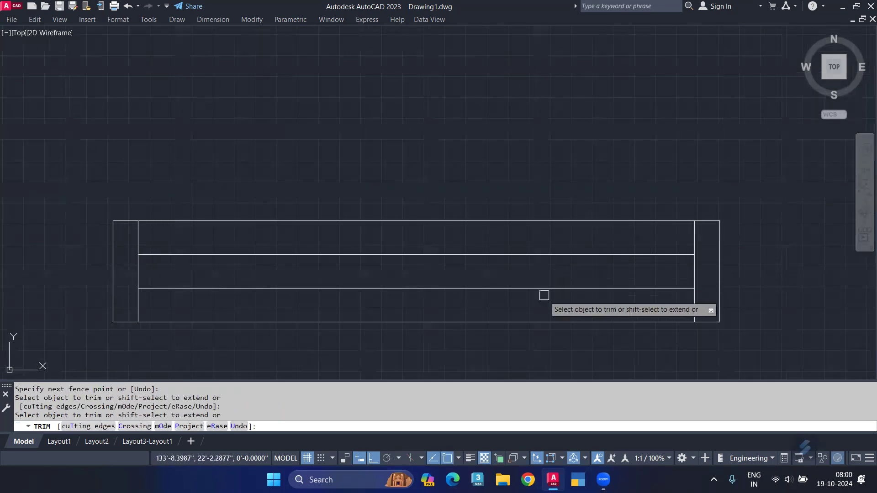
middle_drag(549, 352, 550, 303)
key(Escape)
Step: Offset both inner jamb lines another 3" inward
click(703, 217)
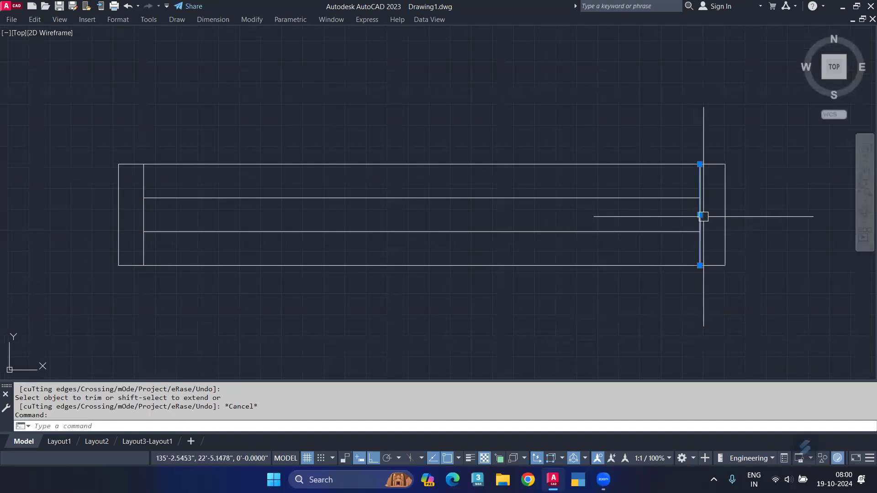
text(o)
key(Return)
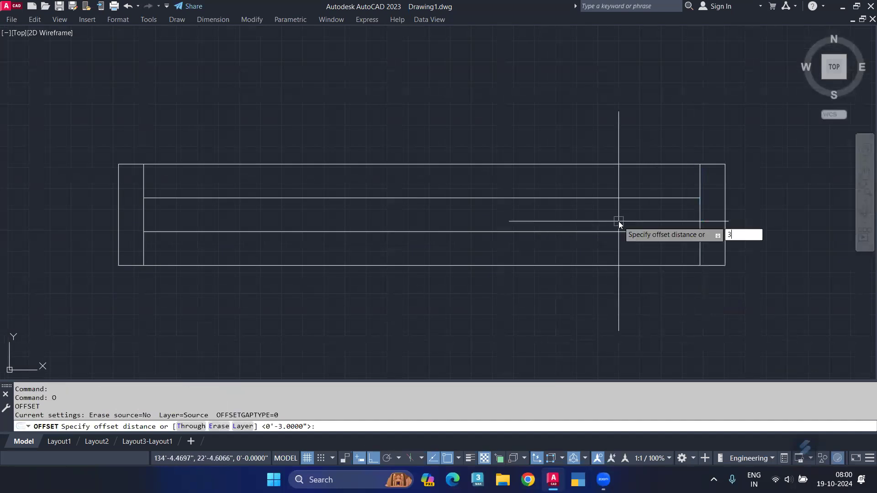
key(Return)
click(700, 222)
click(594, 219)
click(143, 214)
click(195, 218)
key(Return)
Step: Draw a horizontal sash line between the jambs and a vertical divider at mid-span
text(l)
key(Return)
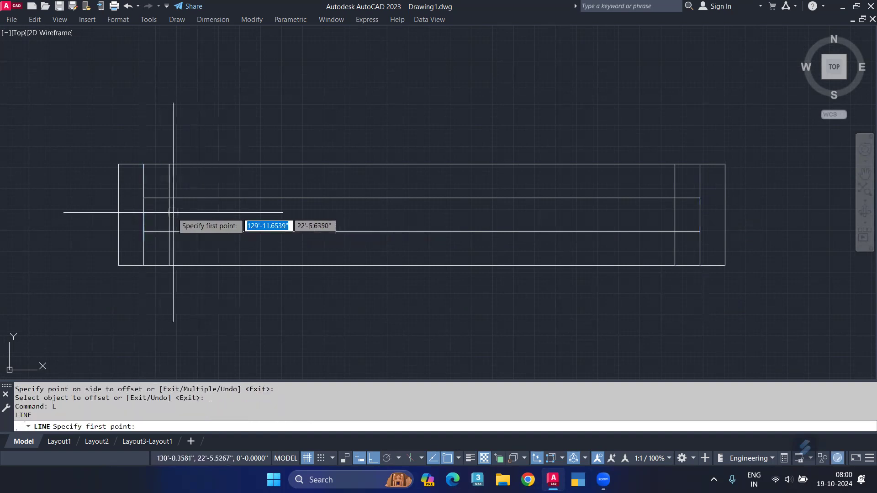
click(169, 215)
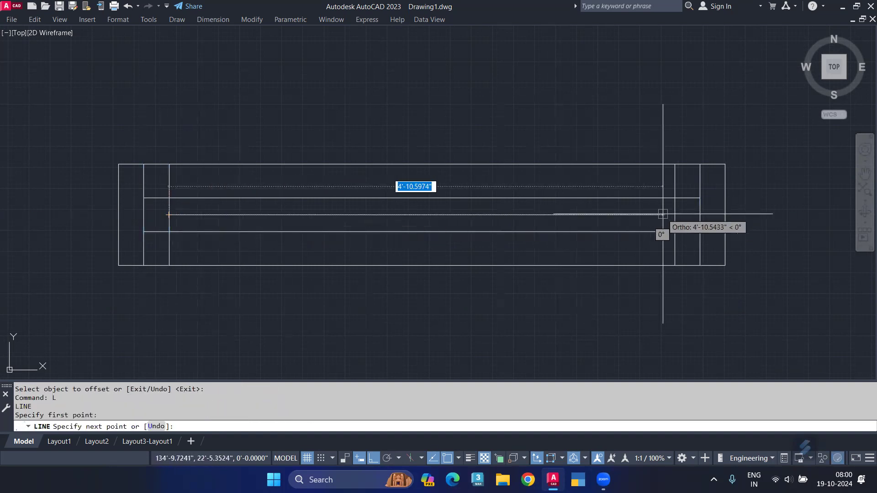
text(5)
click(675, 215)
key(Return)
text(l)
key(Return)
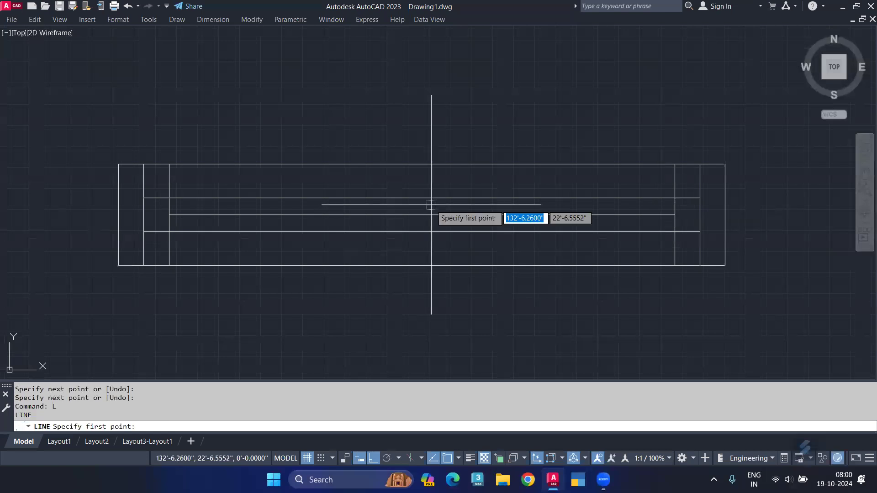
click(424, 201)
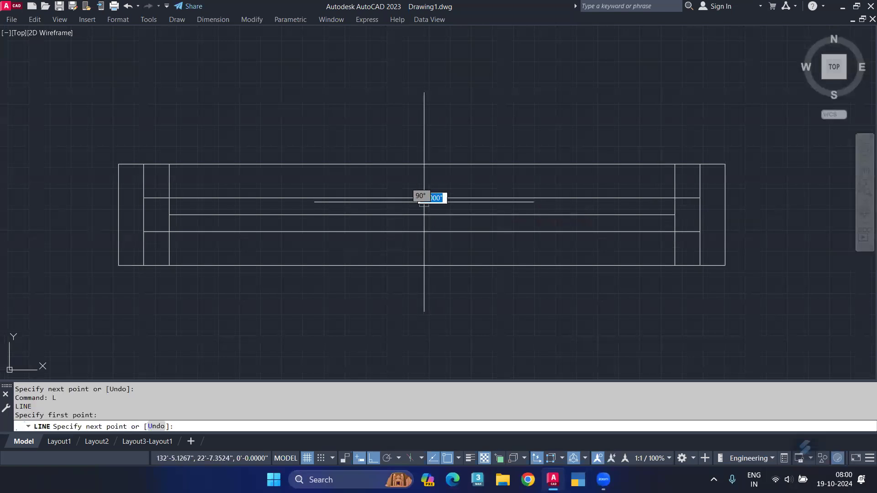
click(421, 232)
key(Return)
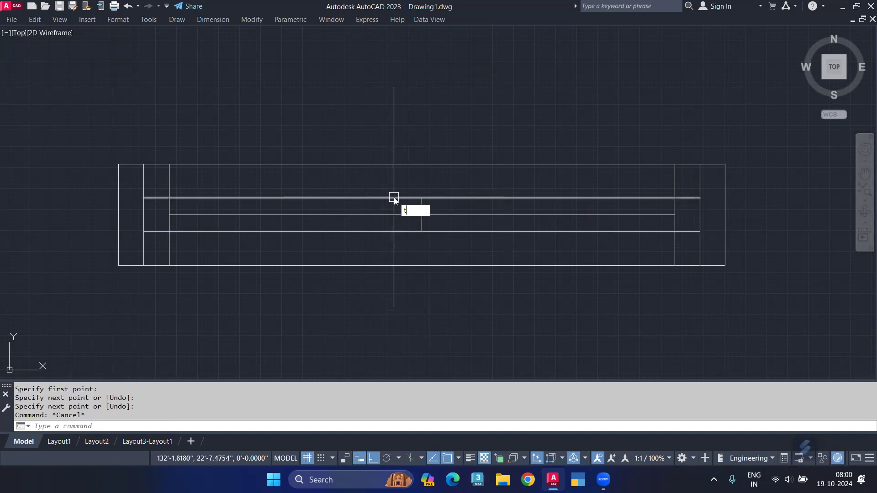
Step: Trim the lines into two staggered sash panes, then window-select the whole window
text(r)
key(Return)
click(478, 198)
click(384, 232)
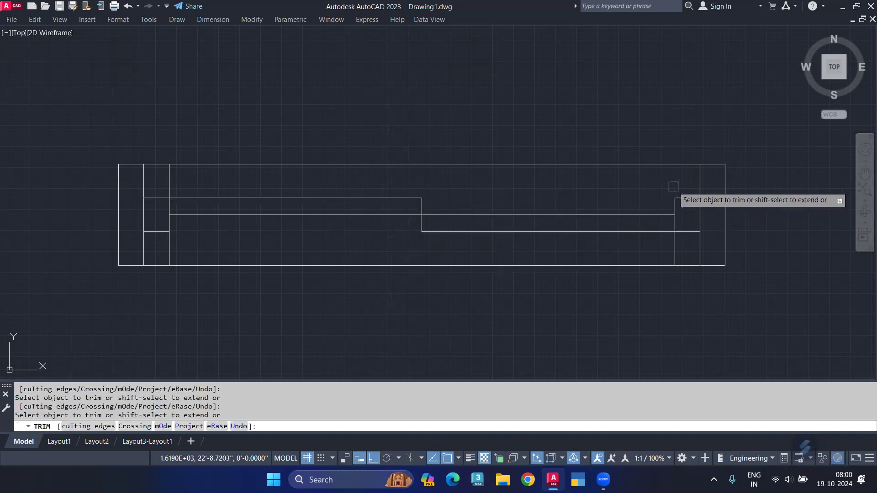
click(675, 252)
click(171, 253)
click(170, 183)
middle_drag(284, 245, 289, 222)
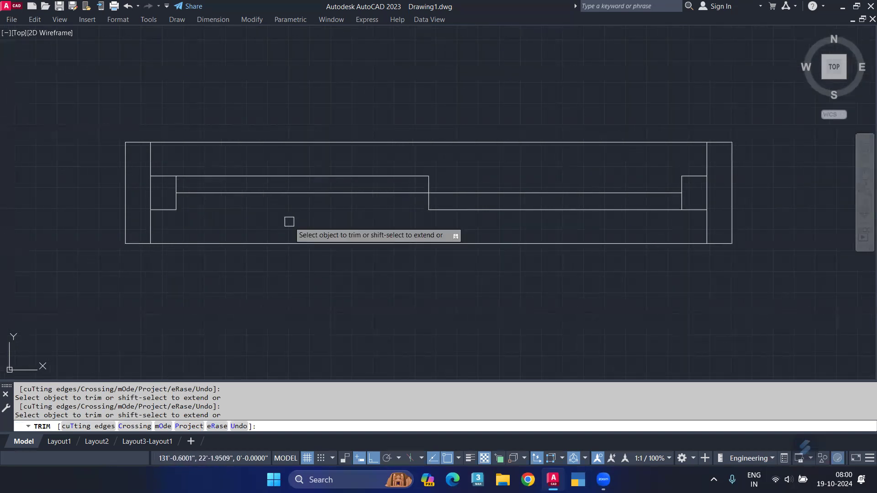
scroll(289, 221, down, 5)
key(Escape)
click(171, 157)
click(486, 241)
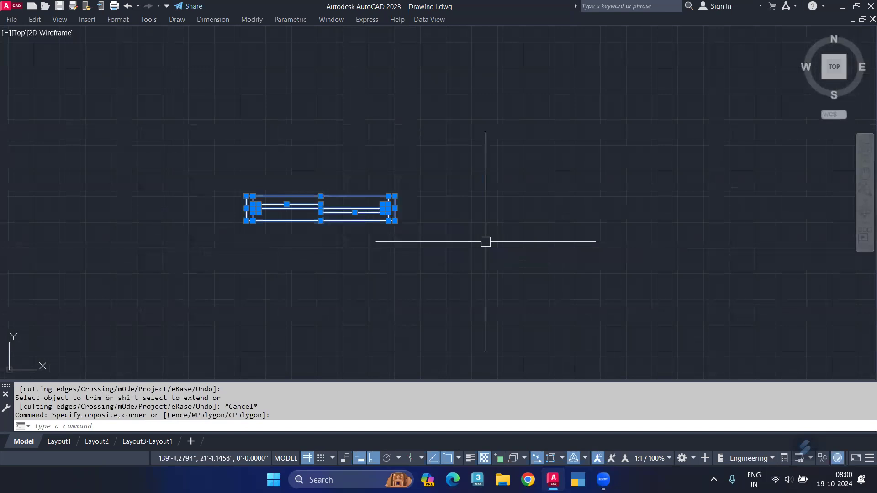
Step: Join the window's lines into polylines and reselect the whole window
text(j)
key(Return)
key(Escape)
scroll(373, 220, up, 2)
middle_drag(356, 198, 377, 214)
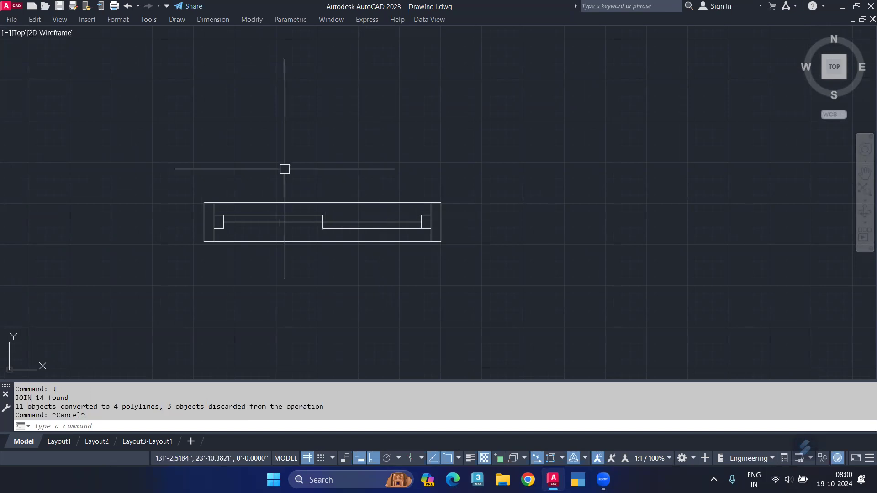
click(184, 176)
click(488, 275)
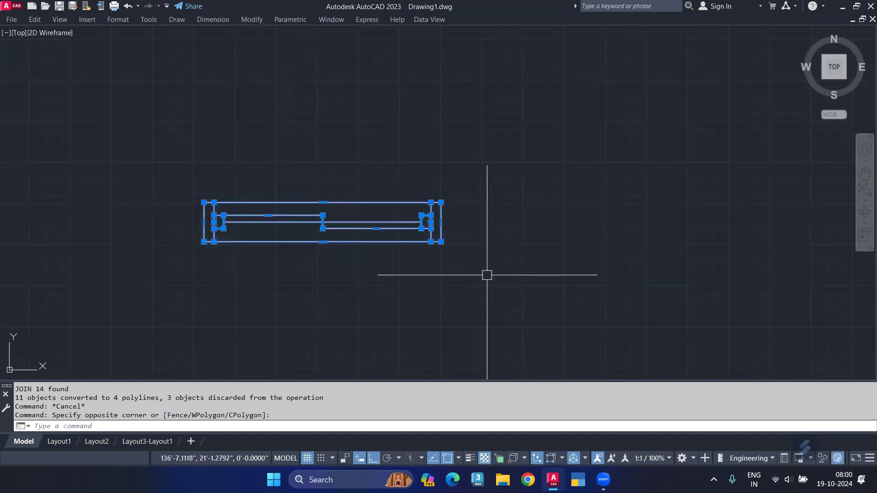
Step: Copy the window symbol to a spot right of the original
text(co)
key(Return)
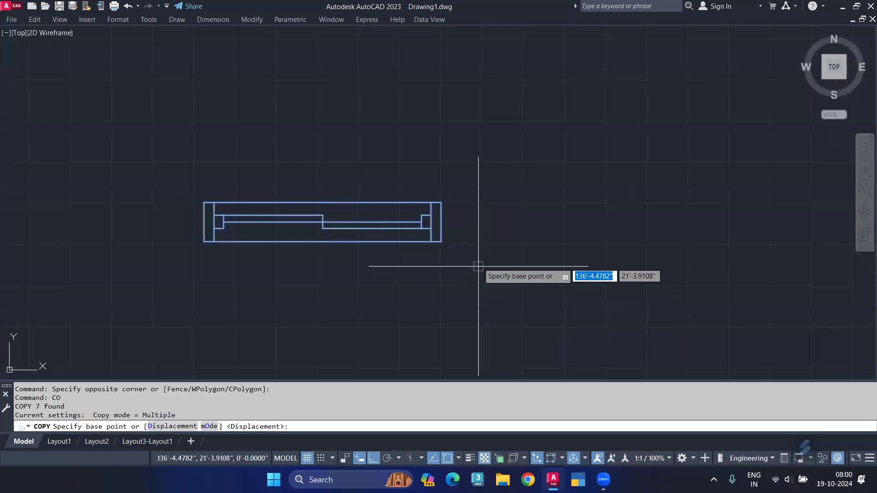
click(479, 260)
middle_drag(188, 293, 456, 300)
click(429, 302)
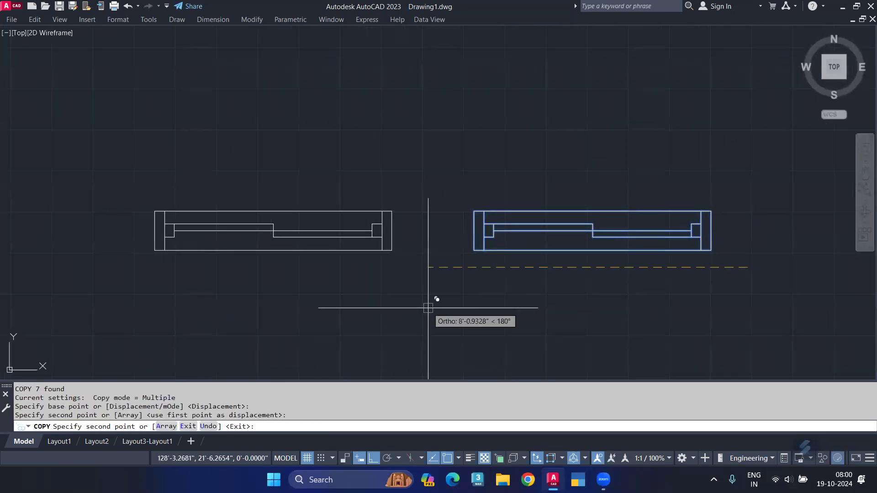
key(Return)
key(Escape)
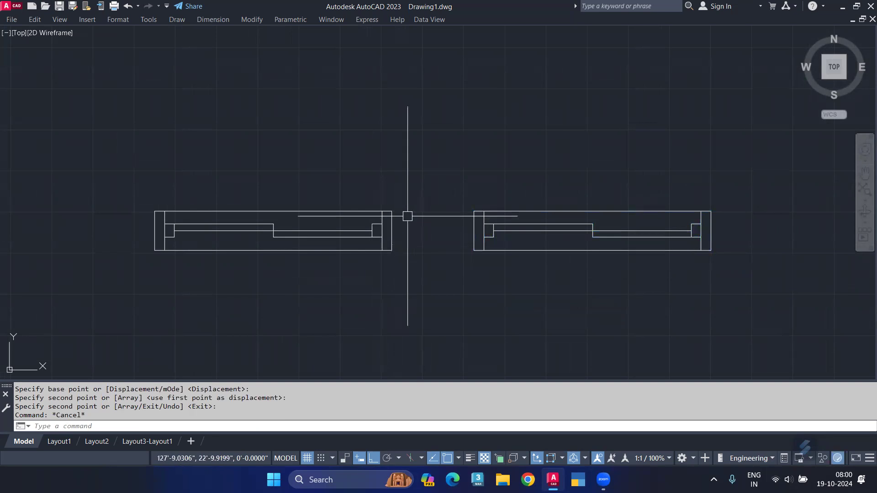
text(s)
key(Return)
Step: Stretch the left window's right end 6 inward
click(418, 179)
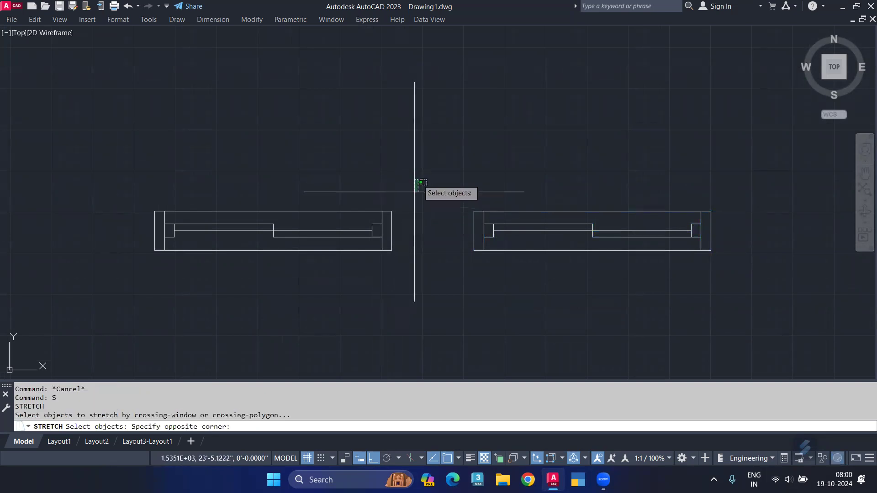
click(351, 307)
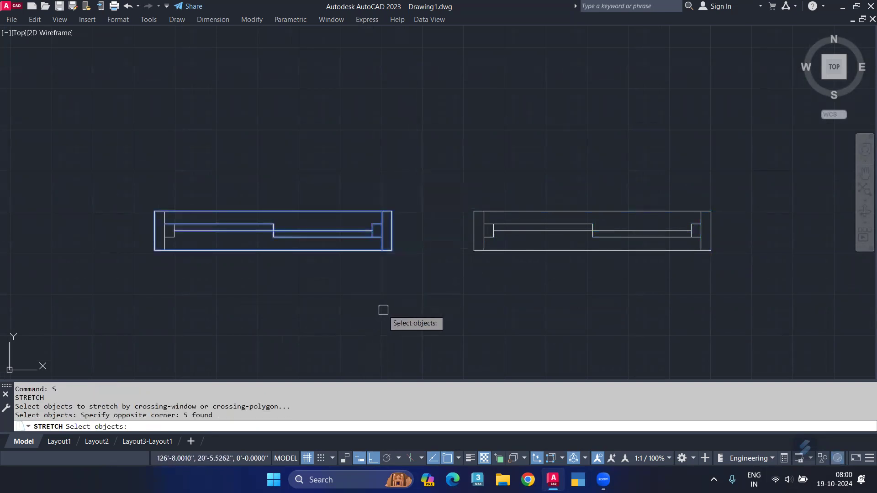
key(Return)
click(384, 311)
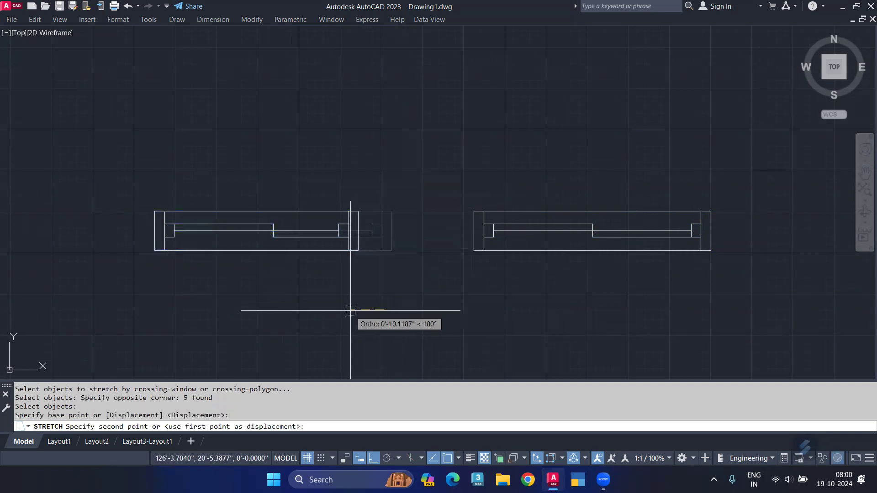
text(6)
key(Return)
Step: Stretch the left window's left end 6 inward as well
key(Return)
click(111, 180)
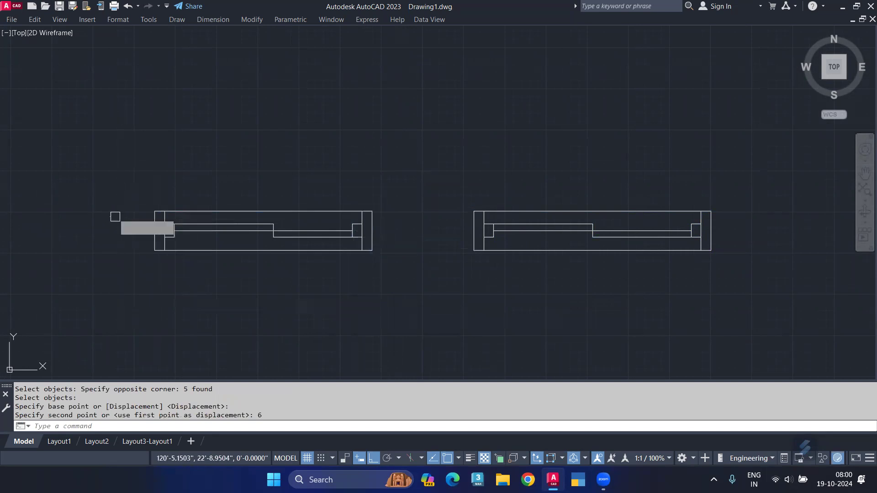
click(157, 257)
key(Return)
click(168, 310)
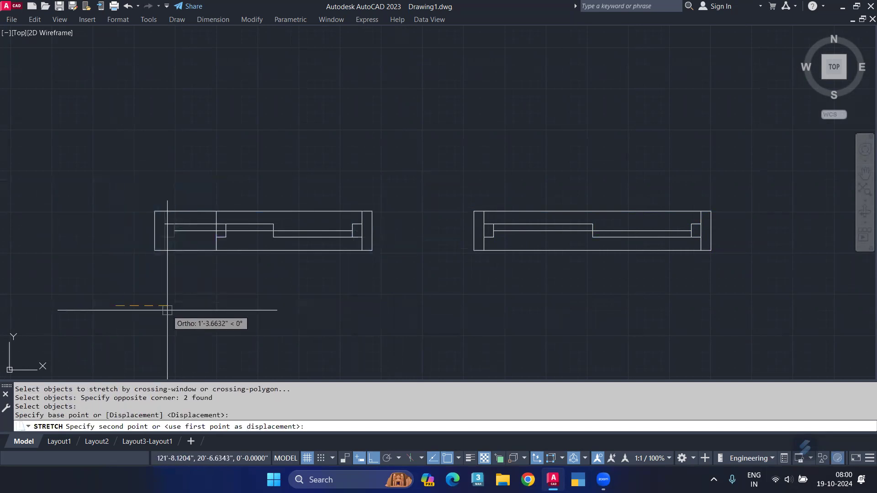
key(Escape)
text(s)
key(Return)
click(204, 190)
click(141, 265)
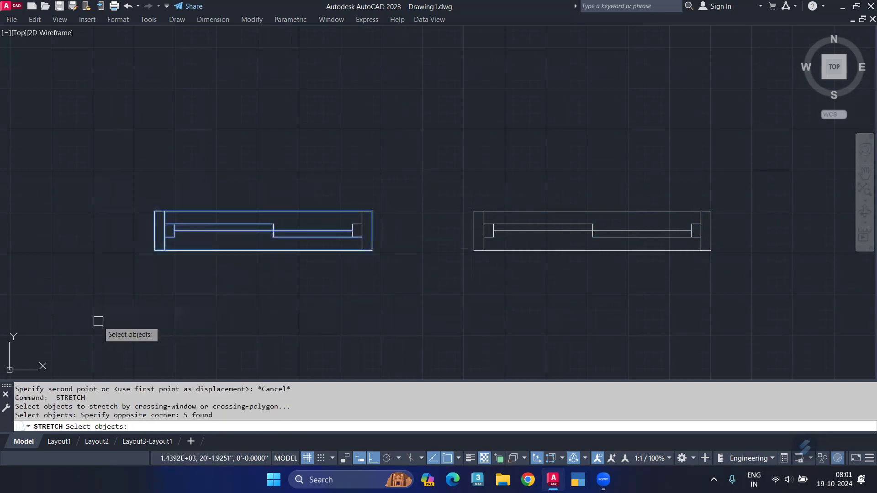
key(Return)
click(89, 303)
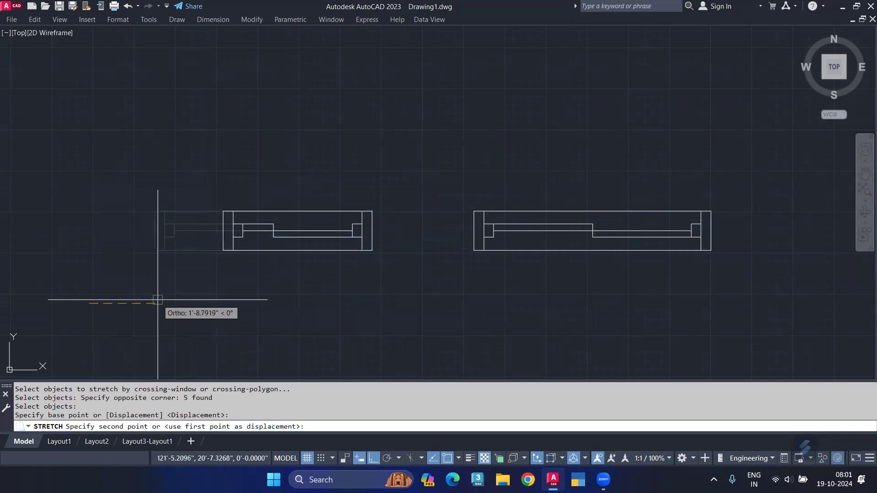
text(6)
key(Escape)
middle_drag(333, 343, 323, 297)
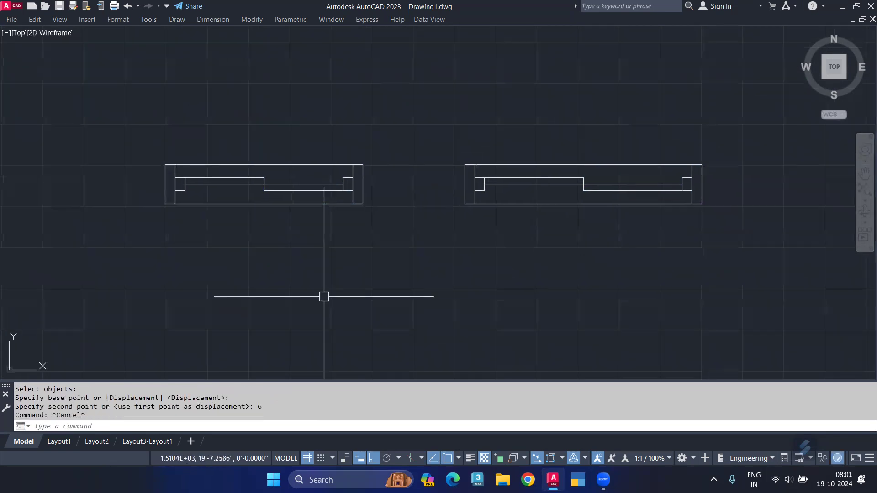
text(b)
Step: Define block 'w1' from the right window's 7 objects, based at its bottom-left corner
key(Return)
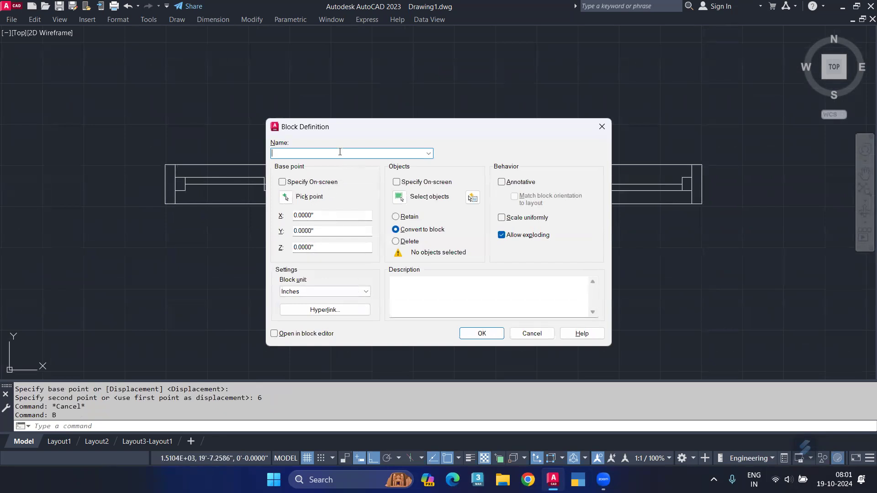
click(398, 200)
click(438, 144)
click(781, 267)
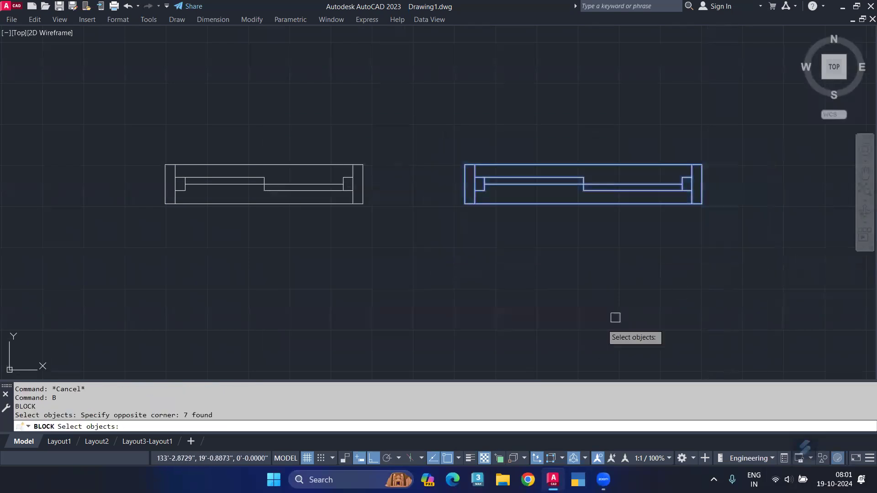
key(Return)
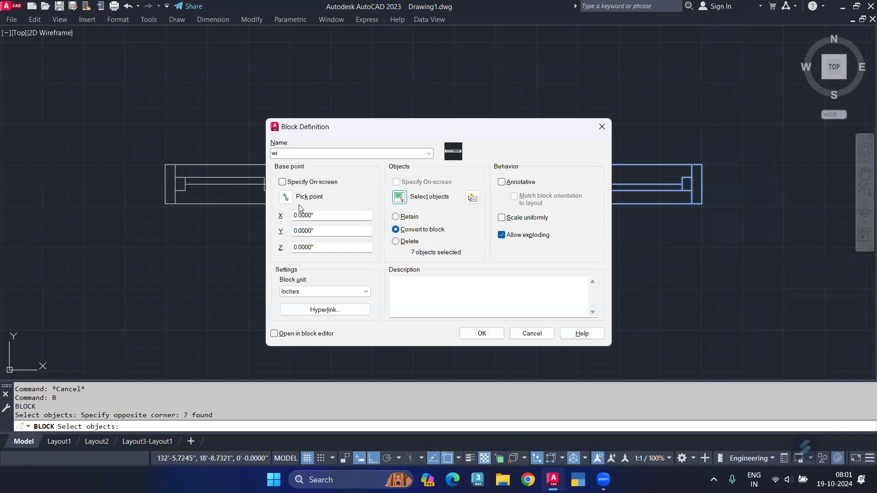
click(281, 200)
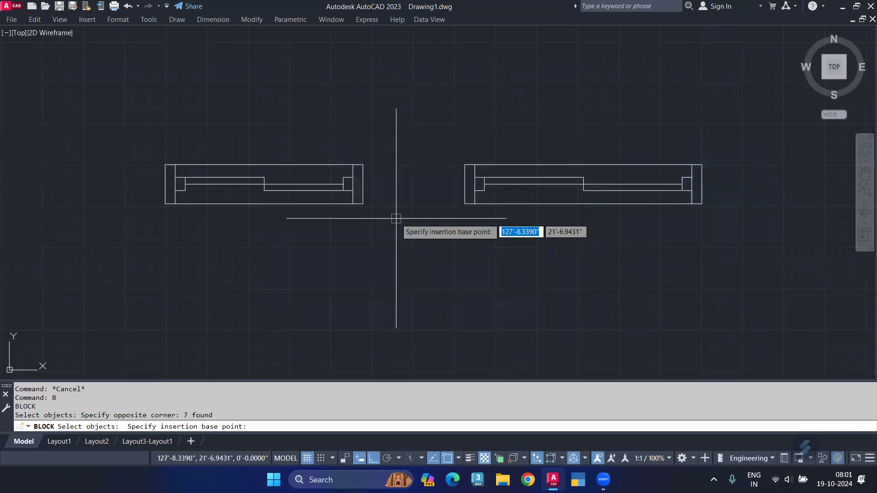
click(465, 204)
click(470, 336)
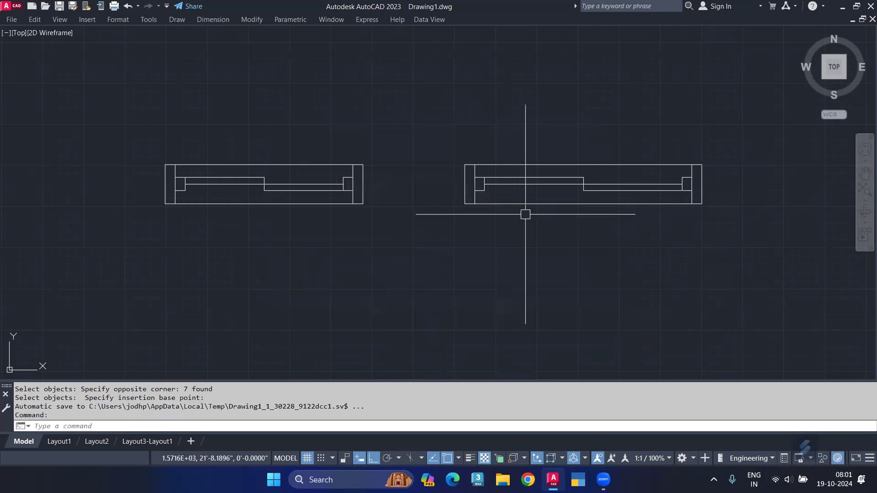
click(521, 206)
Step: Copy the w1 window block into the lower wall opening
middle_drag(420, 289, 387, 276)
text(co)
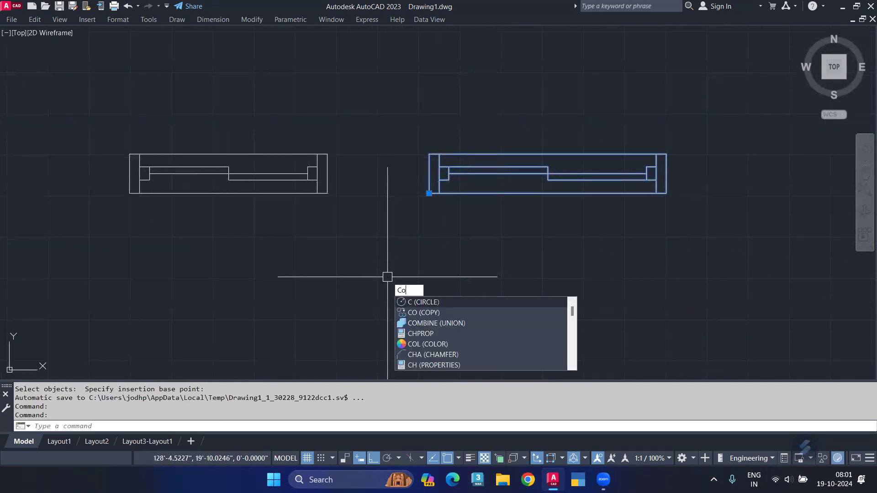
key(Return)
scroll(430, 194, up, 2)
scroll(434, 187, up, 2)
click(436, 181)
scroll(427, 195, down, 3)
scroll(384, 268, up, 3)
click(149, 234)
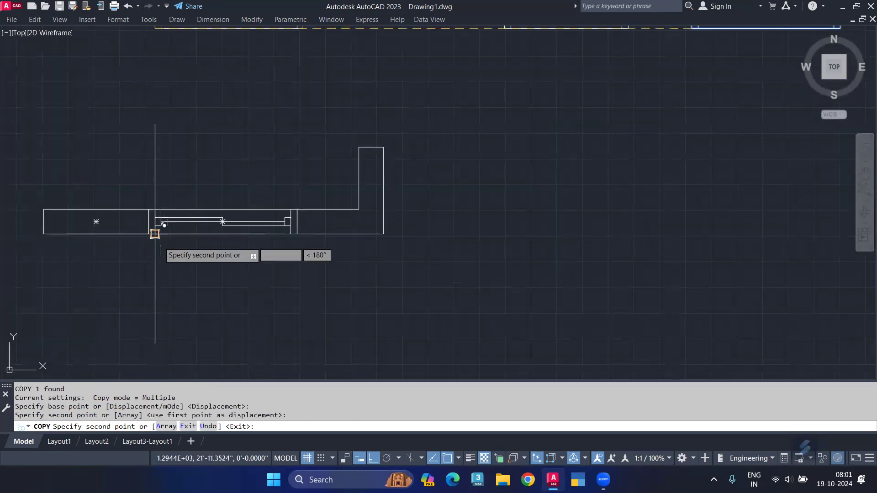
middle_drag(178, 278, 228, 282)
key(Escape)
scroll(278, 276, down, 2)
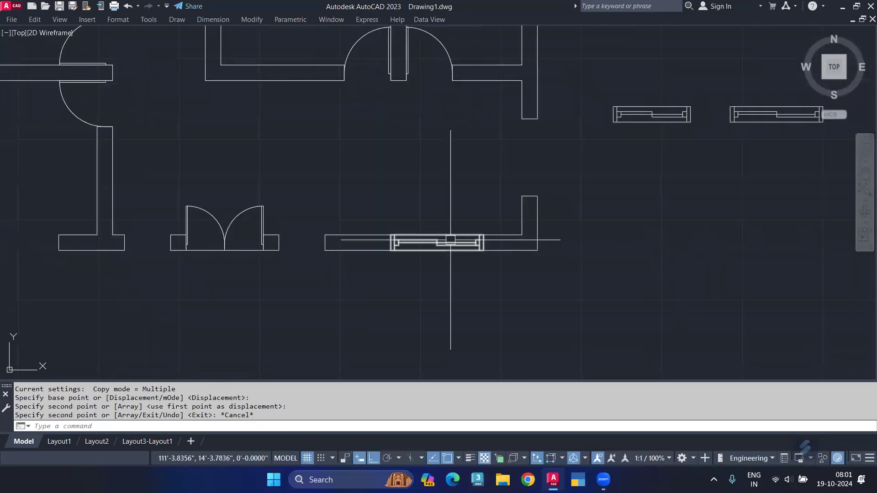
Step: Copy the placed window block into the next wall opening
click(425, 249)
text(co)
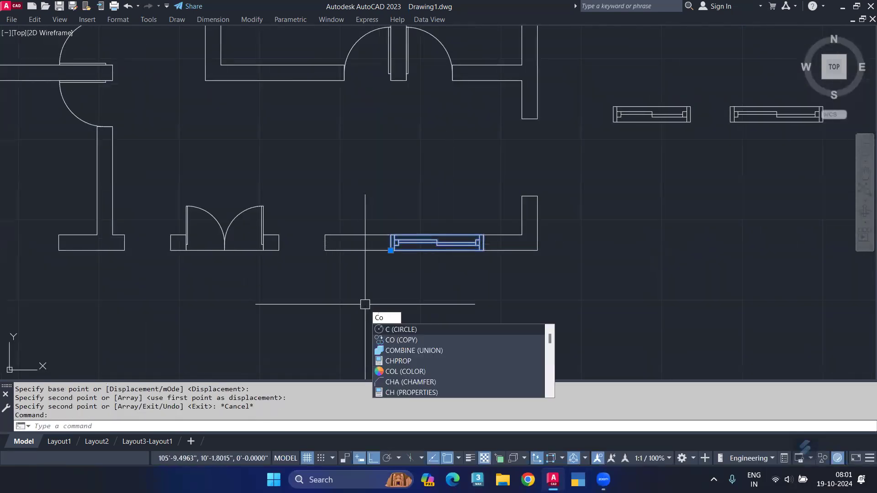
key(Return)
scroll(393, 277, up, 5)
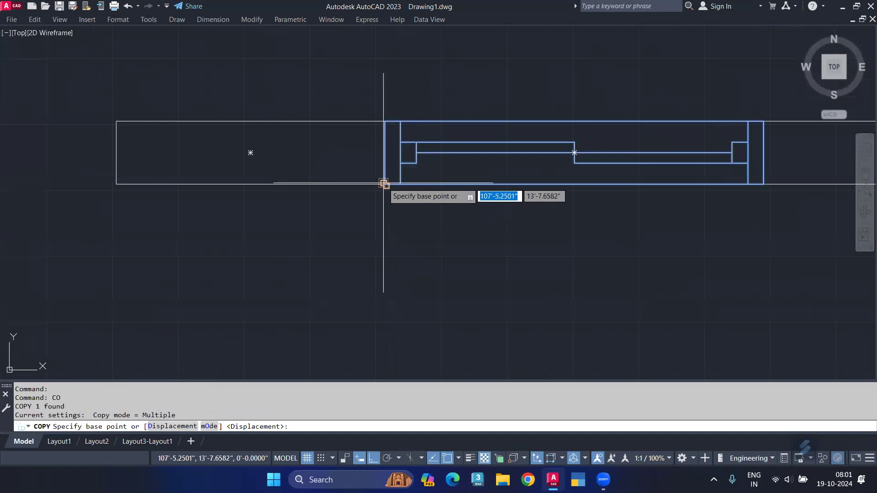
scroll(382, 195, up, 5)
click(405, 151)
scroll(406, 151, down, 5)
mouse_move(368, 183)
middle_down()
mouse_move(656, 255)
mouse_move(676, 294)
middle_up()
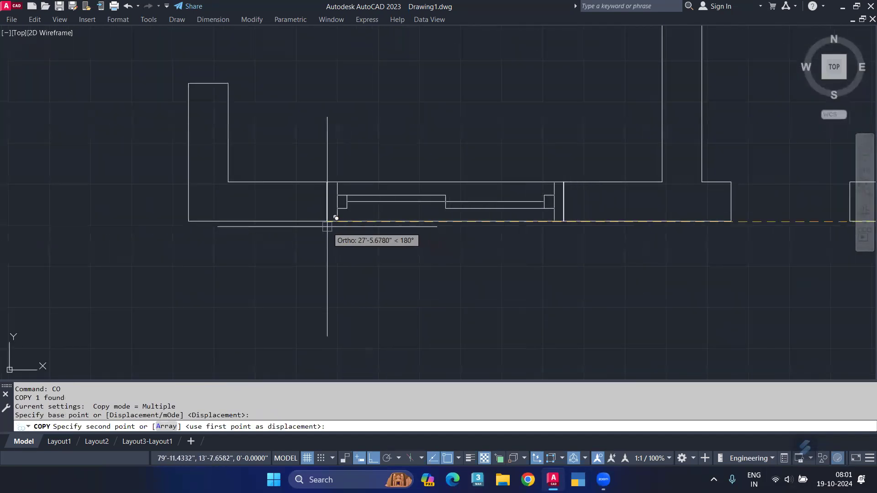
click(326, 221)
key(Return)
scroll(412, 156, down, 3)
scroll(412, 156, down, 3)
Step: Mirror a window into the top wall about the plan's midpoint, keeping the original
click(434, 141)
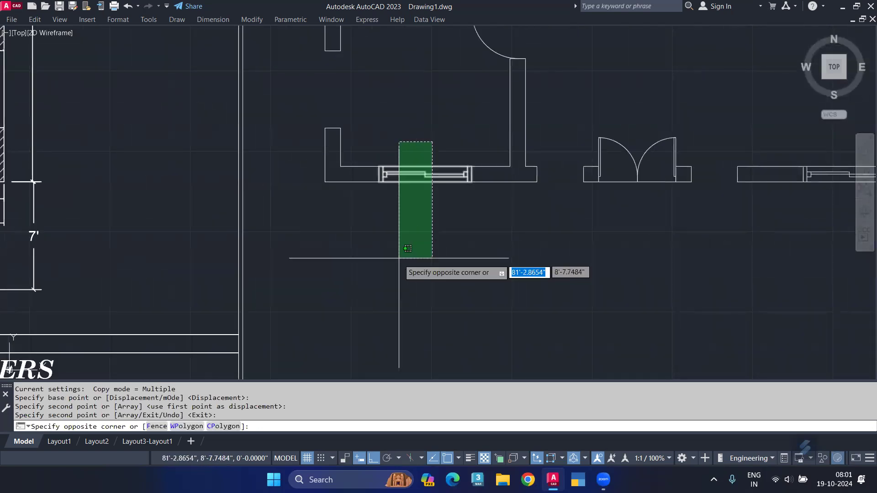
click(398, 283)
scroll(402, 233, up, 2)
text(MI)
key(Return)
scroll(393, 182, down, 4)
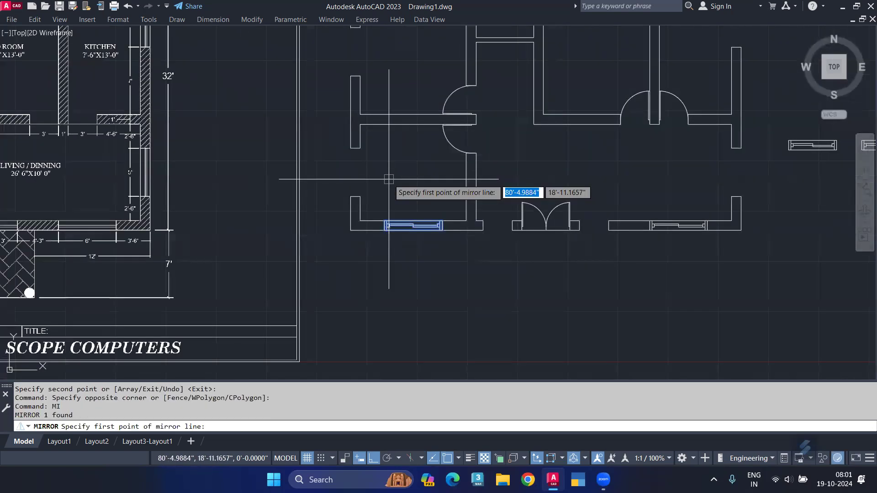
scroll(393, 256, up, 2)
text(p)
key(Return)
click(348, 65)
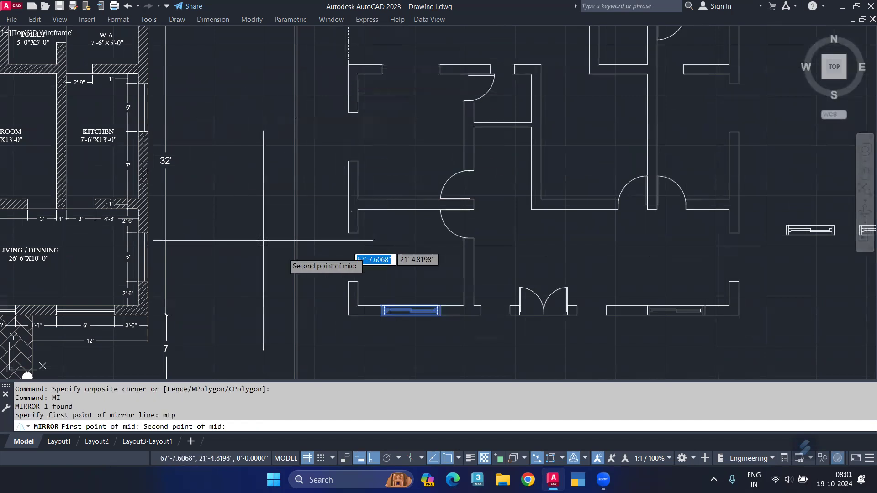
click(348, 314)
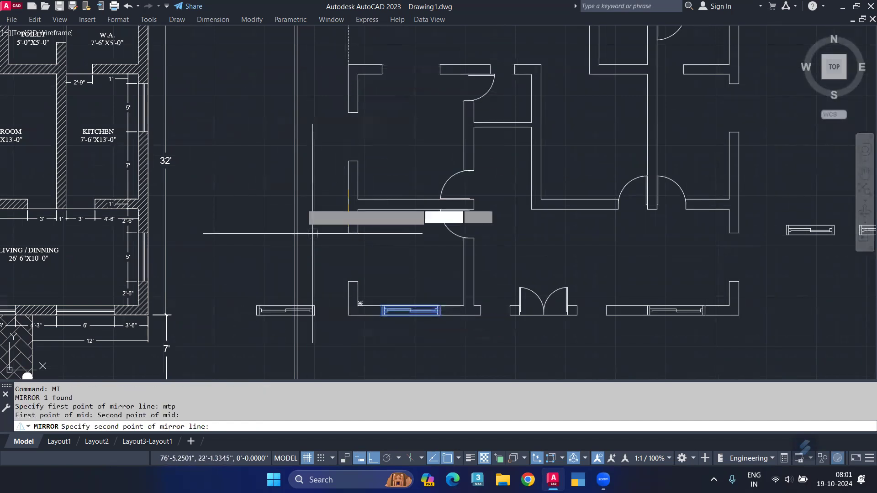
click(220, 178)
key(Return)
middle_drag(452, 275, 297, 240)
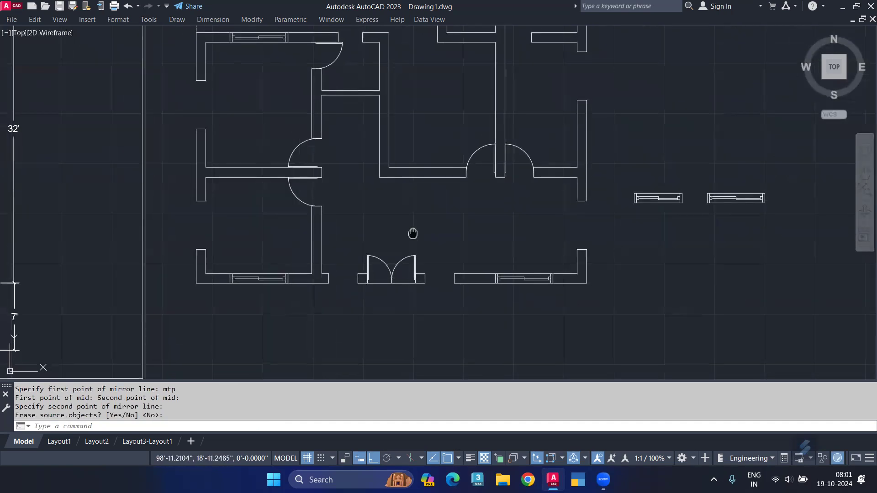
middle_drag(411, 233, 410, 314)
Step: Select the spare shorter window's objects for a new block definition
scroll(685, 296, up, 4)
click(734, 216)
click(585, 312)
key(Escape)
text(b)
key(Return)
click(605, 130)
click(734, 206)
click(584, 314)
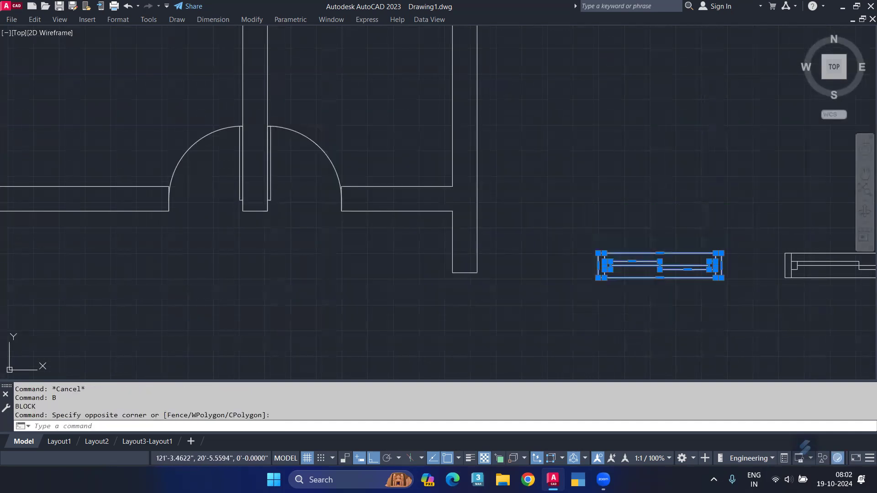
text(b)
key(Return)
Step: Define block w2 from the window's 7 objects, with its base point picked on the window
click(400, 198)
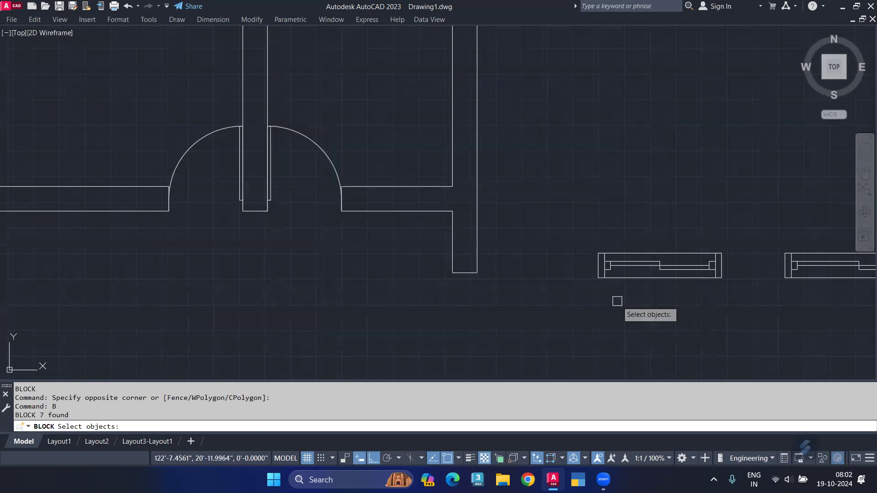
click(603, 278)
click(745, 217)
click(564, 325)
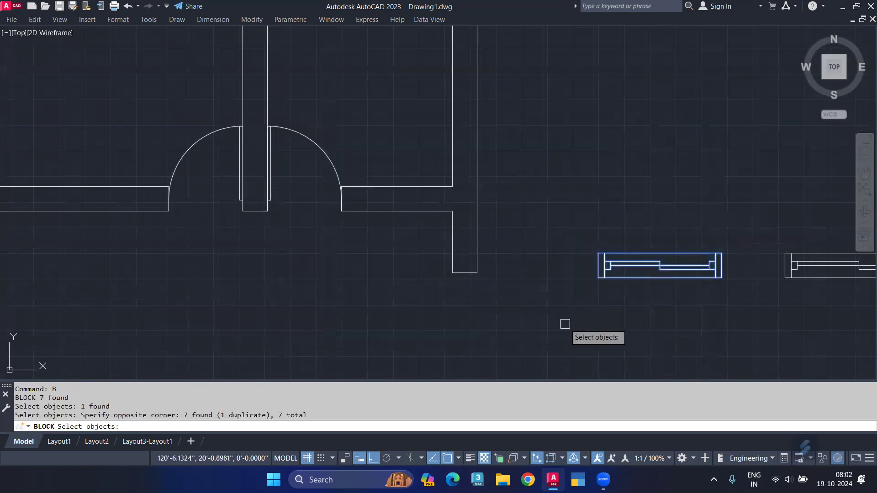
key(Return)
click(287, 197)
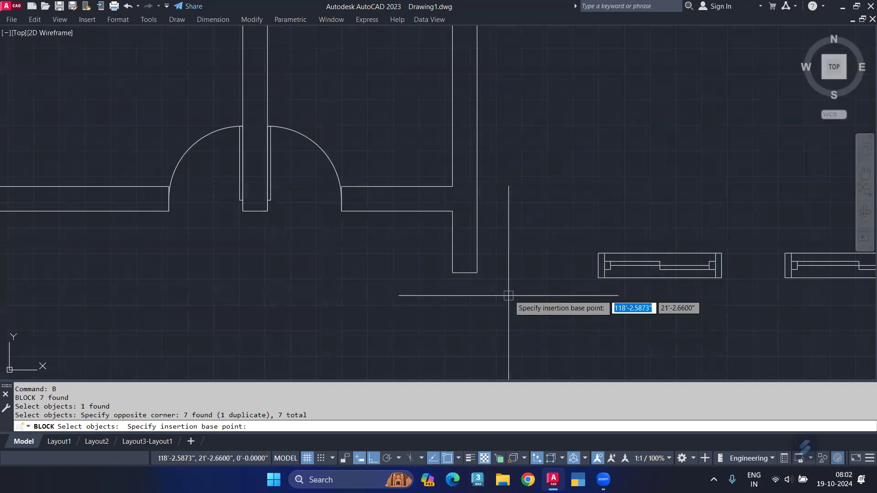
click(598, 264)
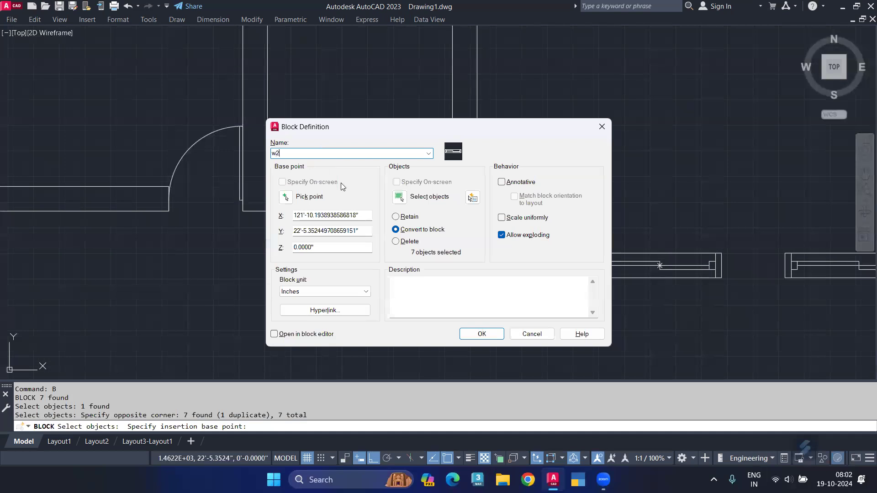
key(Return)
click(681, 256)
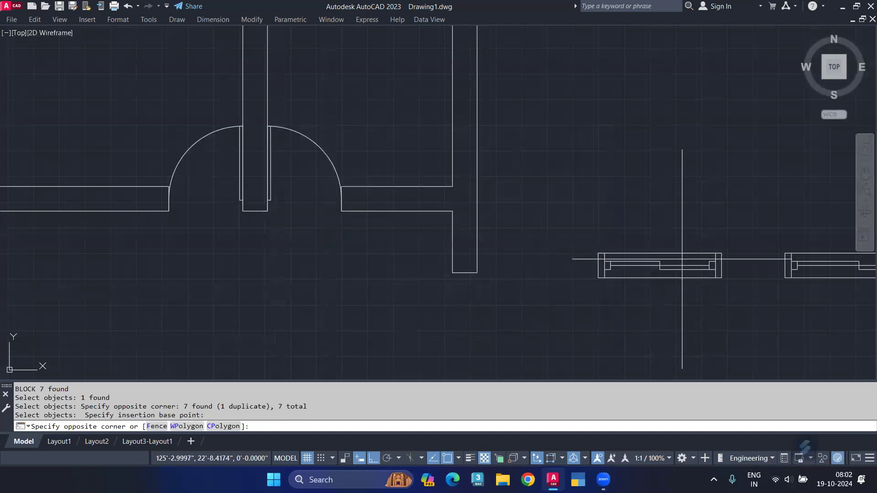
Step: Rotate the w2 window block 90° upright about its left end
click(620, 199)
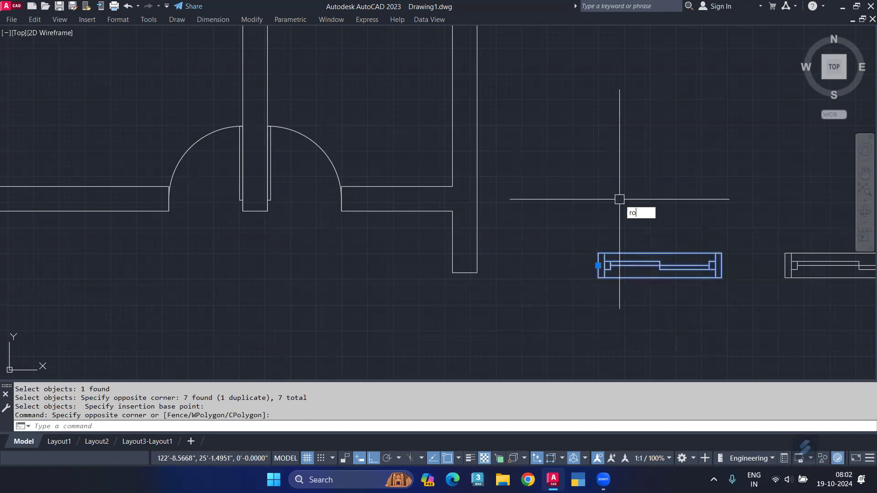
key(Return)
click(597, 264)
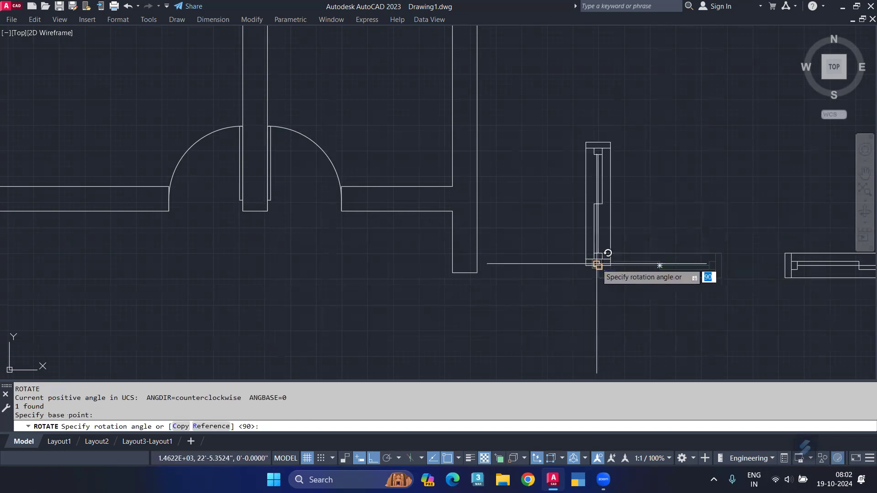
click(596, 338)
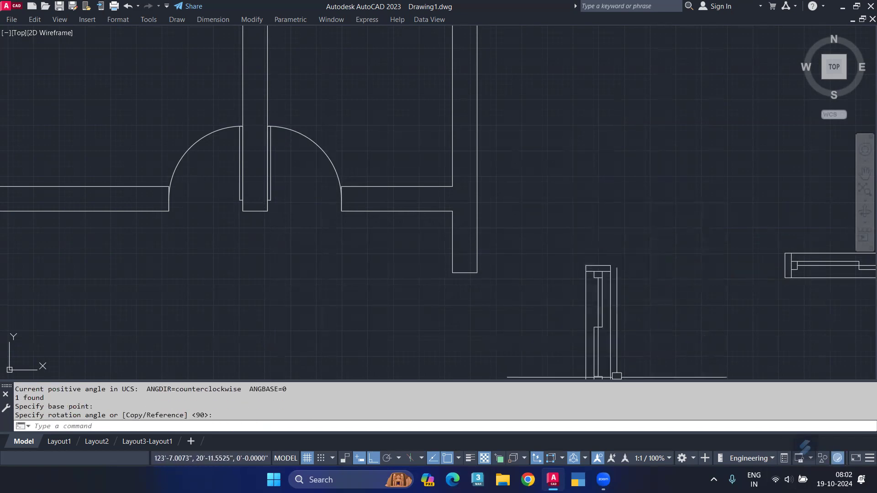
key(Escape)
click(603, 304)
middle_drag(603, 303, 594, 228)
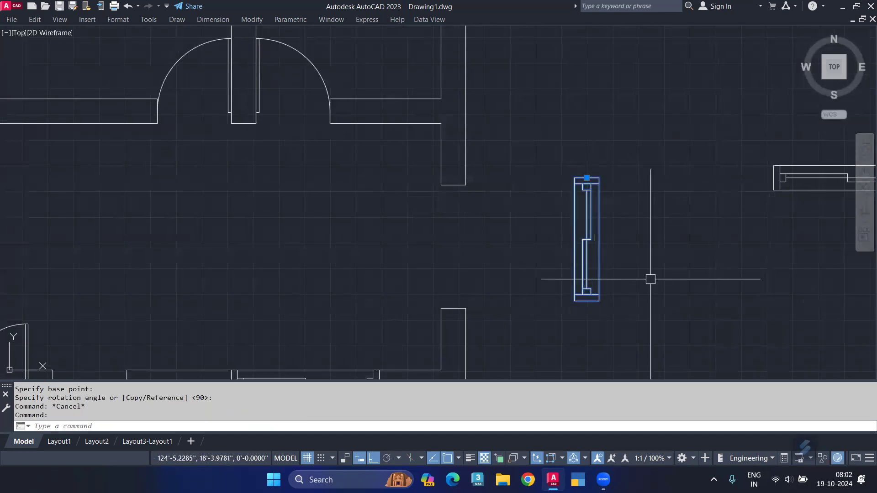
text(co)
Step: Copy the upright window into an opening on the plan's left outer wall
key(Return)
scroll(593, 178, up, 3)
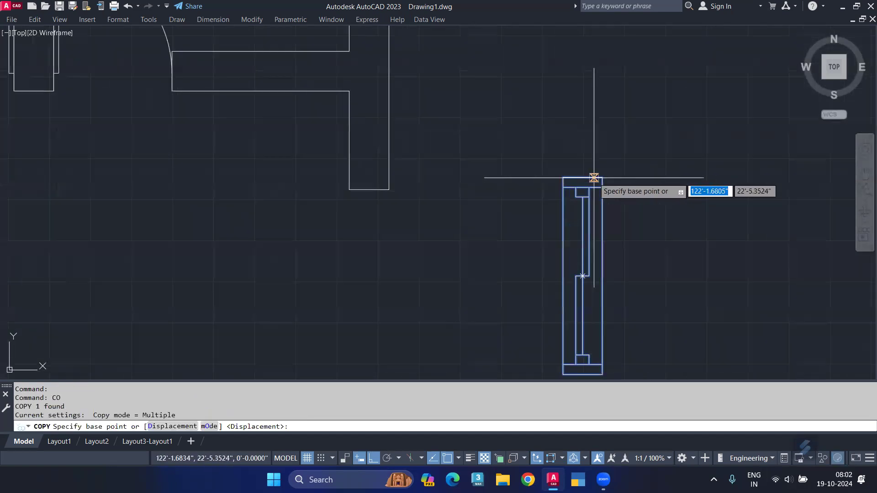
click(583, 178)
scroll(497, 155, down, 3)
middle_drag(375, 178, 351, 228)
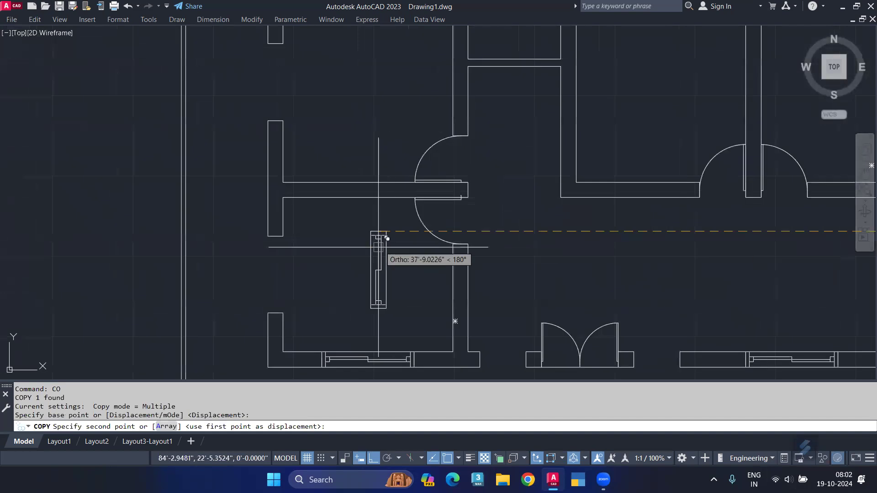
scroll(280, 255, up, 3)
click(274, 230)
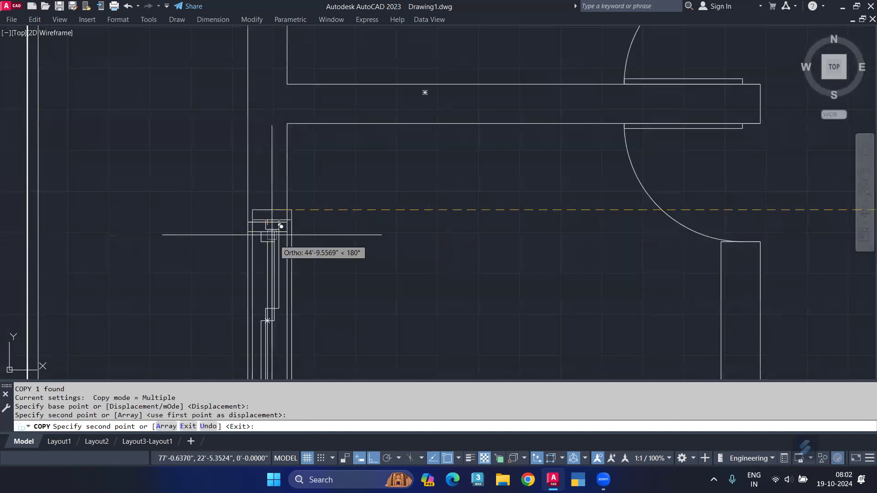
middle_drag(292, 301, 320, 257)
key(Escape)
scroll(325, 247, down, 3)
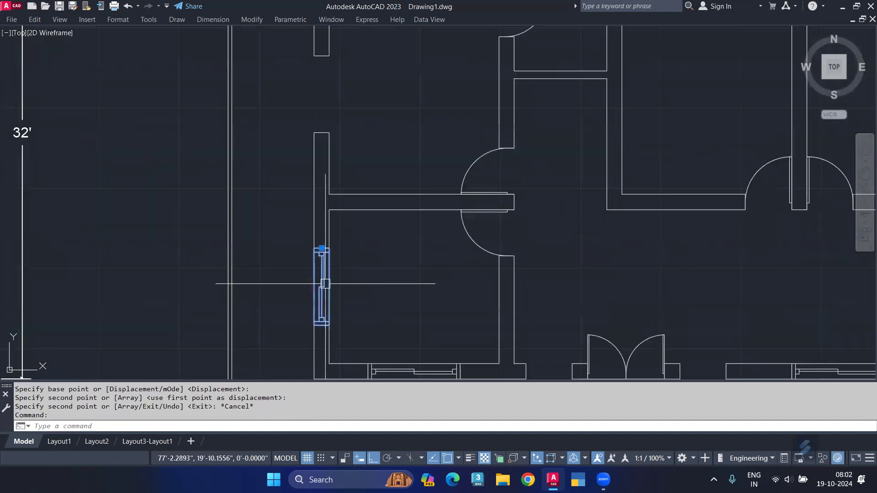
text(co)
Step: Copy the window again into a higher opening on the left wall
key(Return)
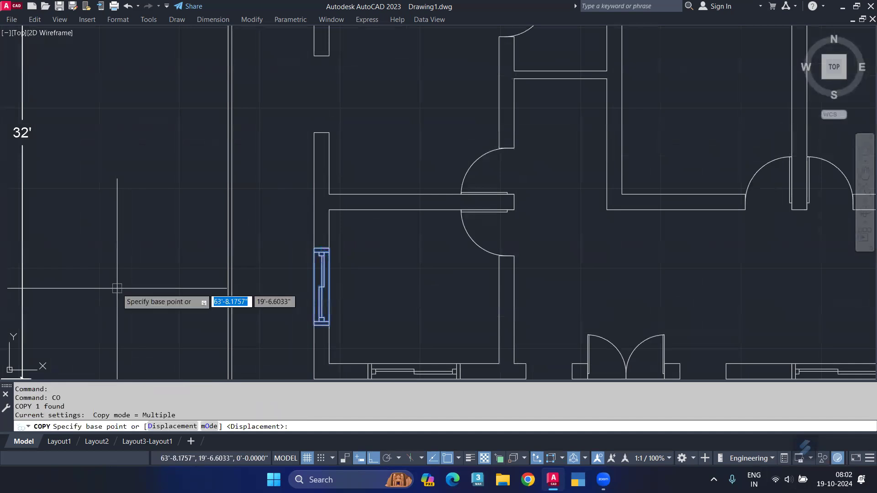
scroll(315, 237, up, 6)
scroll(461, 239, down, 5)
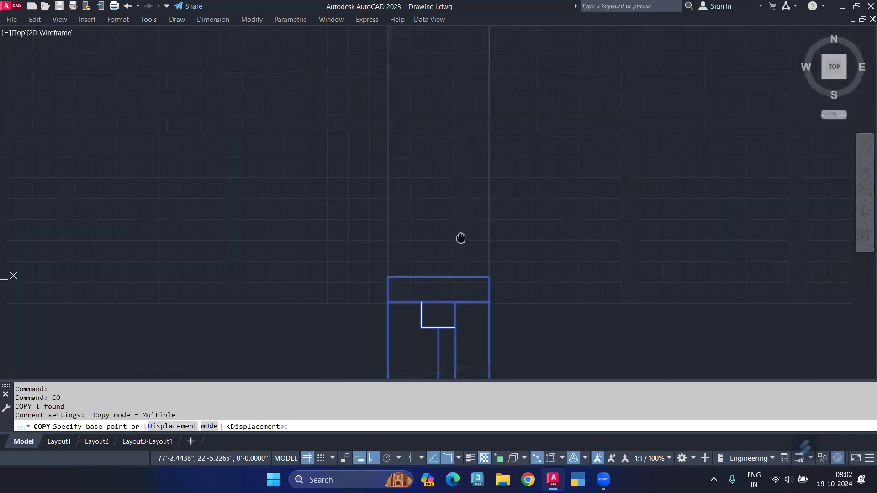
click(480, 239)
scroll(484, 237, up, 5)
mouse_move(484, 237)
middle_down()
mouse_move(508, 189)
mouse_move(509, 325)
middle_up()
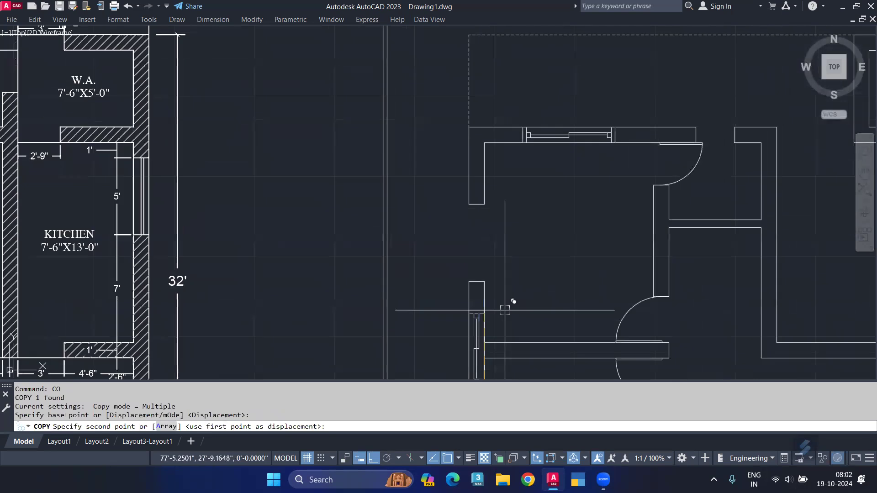
click(481, 204)
key(Return)
scroll(497, 214, down, 2)
scroll(497, 215, down, 2)
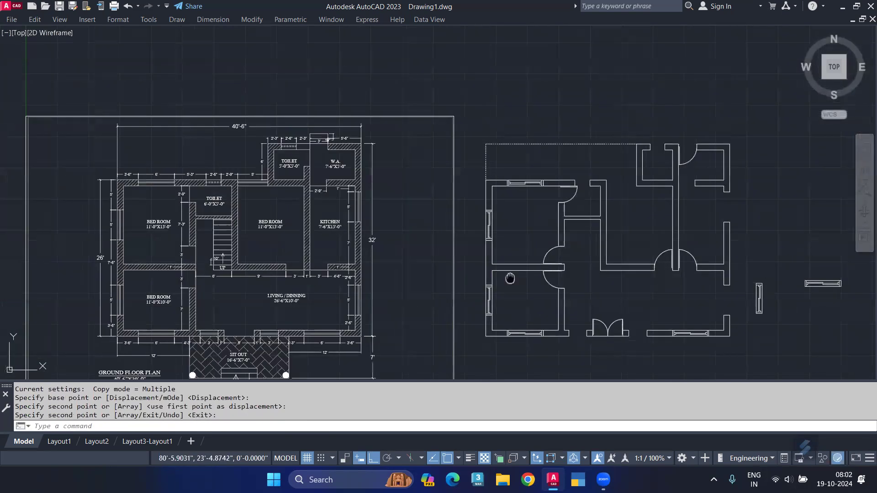
scroll(510, 278, down, 1)
scroll(427, 235, up, 5)
click(394, 212)
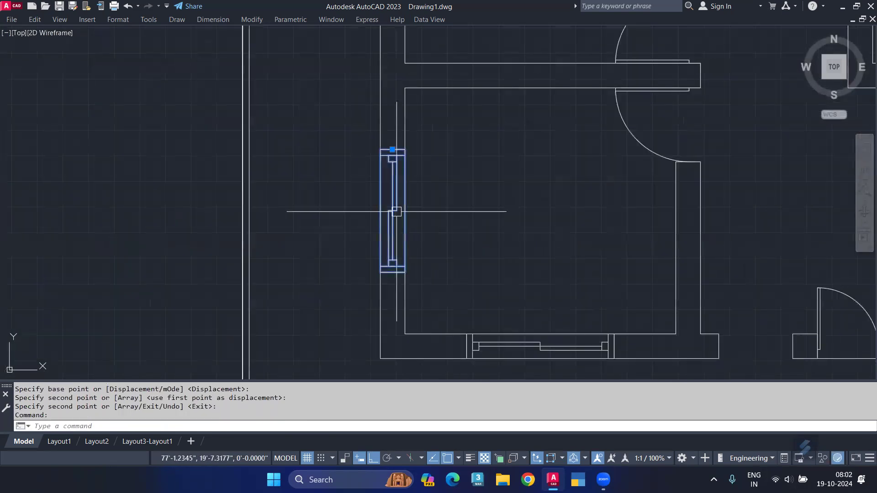
scroll(457, 221, down, 1)
Step: Mirror the left-wall window across the double door's centreline onto the right wall, keeping the original
text(i)
key(Return)
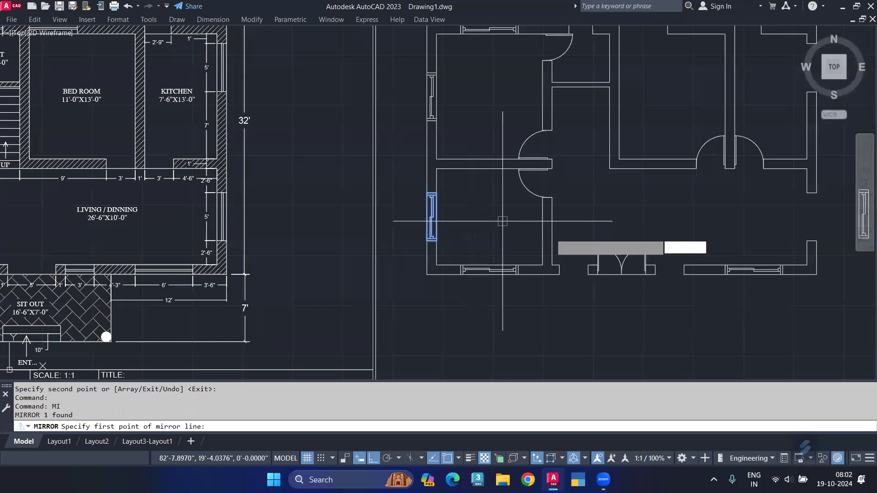
scroll(619, 273, up, 2)
click(616, 274)
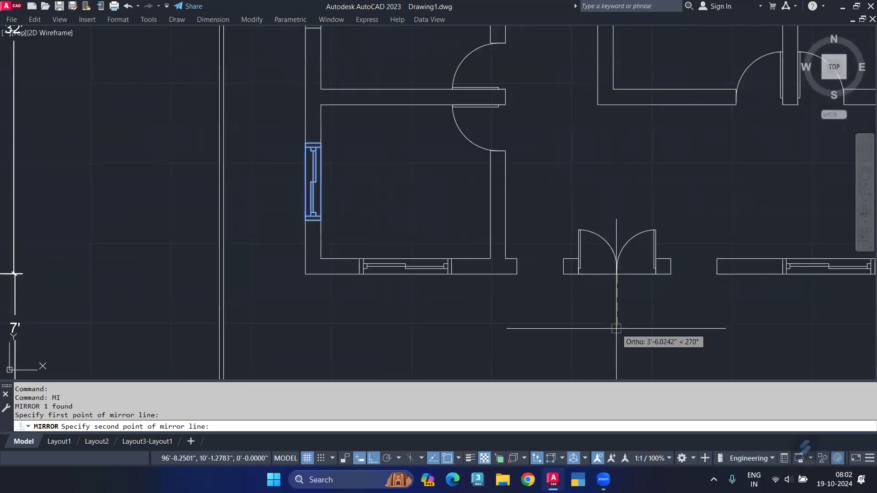
scroll(616, 323, down, 3)
click(614, 340)
scroll(640, 297, up, 2)
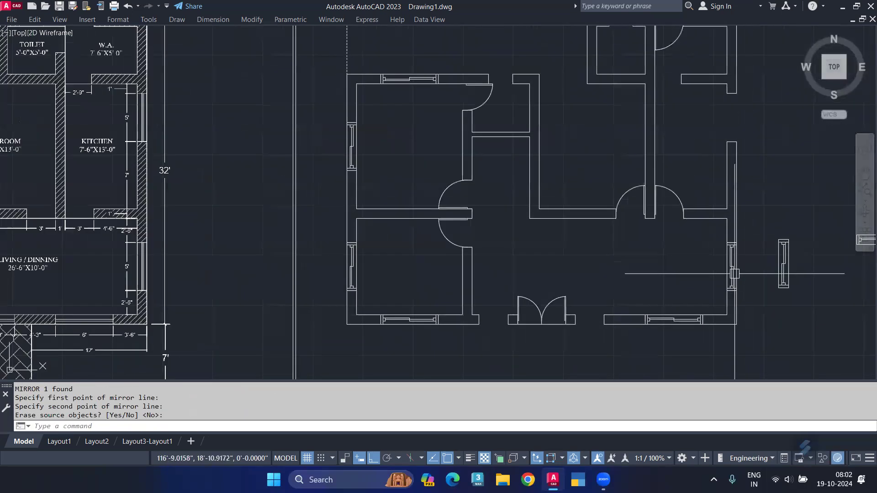
key(Return)
scroll(533, 256, up, 2)
Step: Copy the right-wall window into a higher opening on the right wall
key(Return)
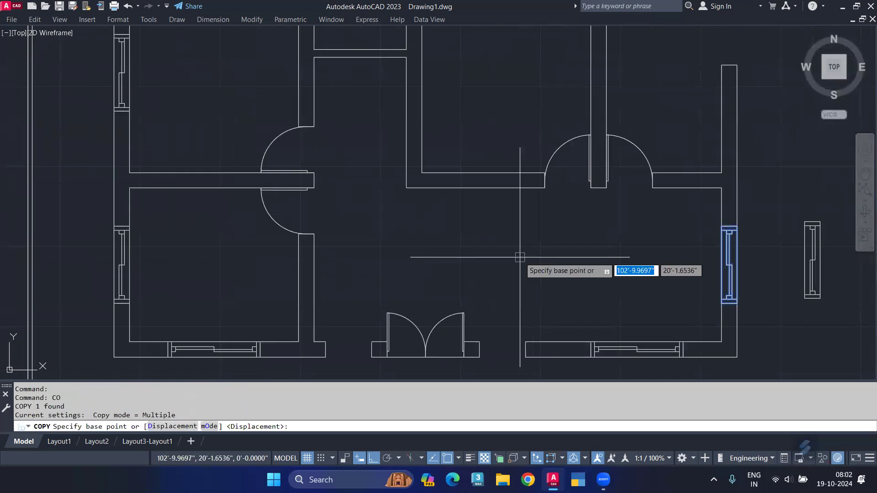
scroll(731, 239, up, 2)
scroll(736, 237, up, 2)
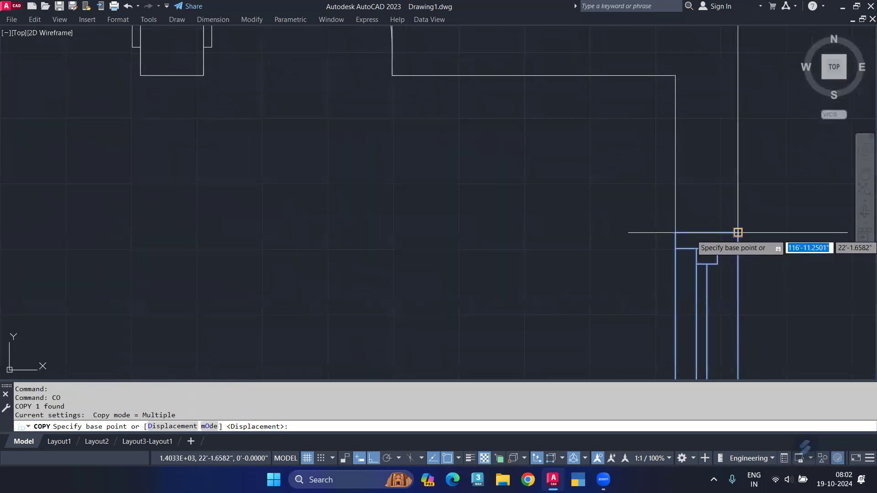
click(738, 237)
middle_drag(783, 157, 781, 366)
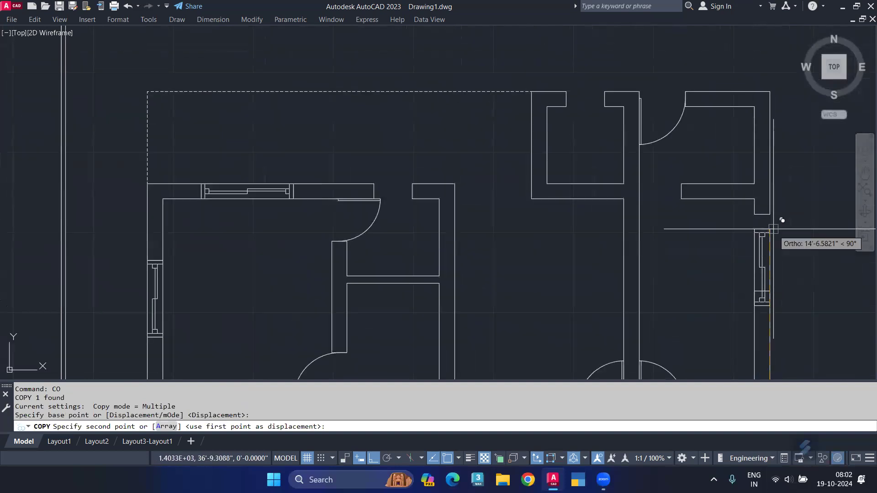
click(759, 230)
key(Return)
scroll(759, 229, down, 2)
scroll(754, 228, down, 2)
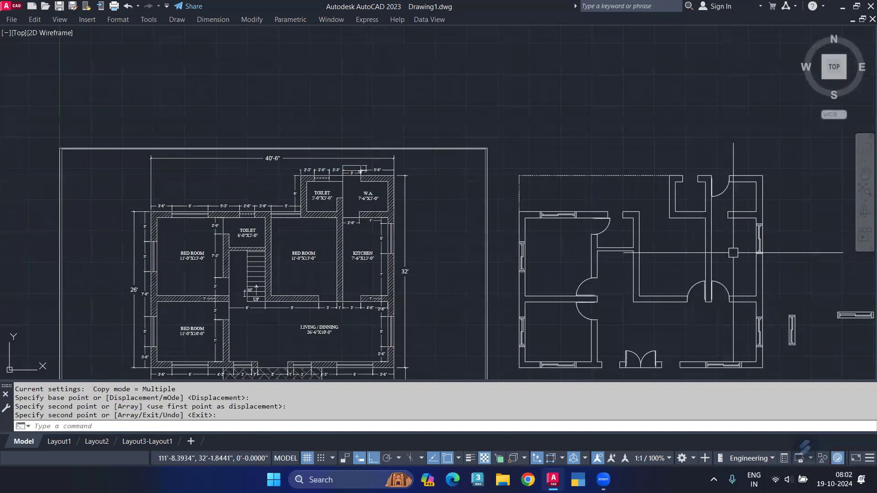
scroll(685, 215, up, 2)
scroll(570, 179, up, 1)
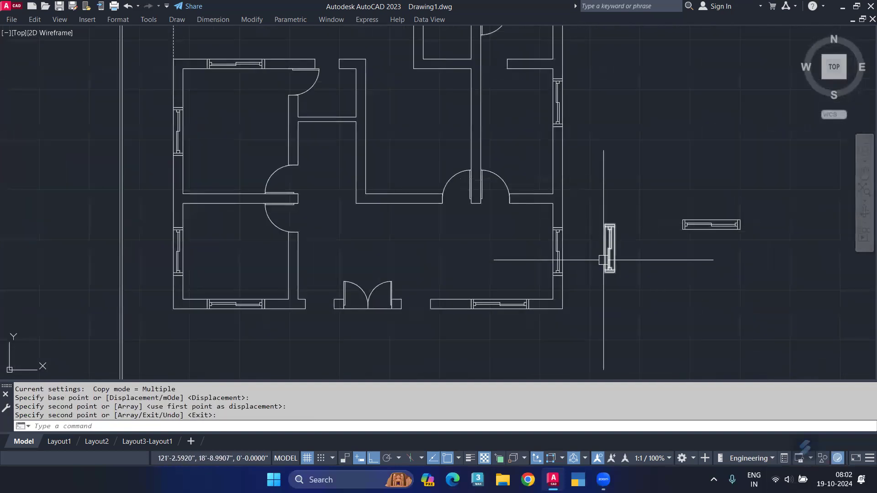
middle_drag(331, 157, 346, 167)
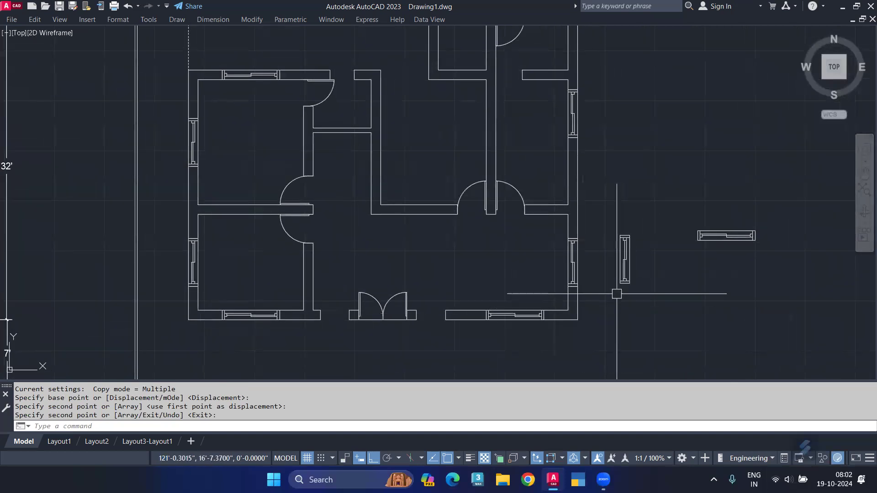
click(615, 261)
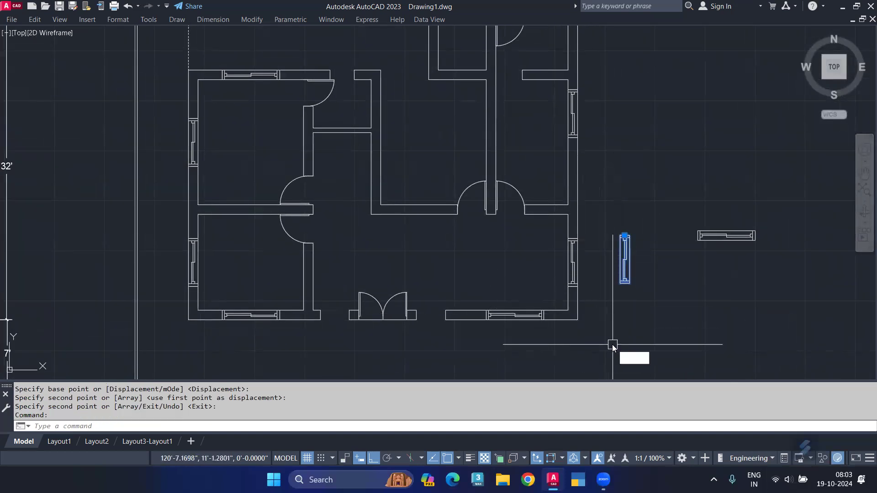
Step: Rotate the spare vertical window block to horizontal
text(RO)
key(Return)
scroll(612, 258, up, 3)
scroll(613, 258, up, 2)
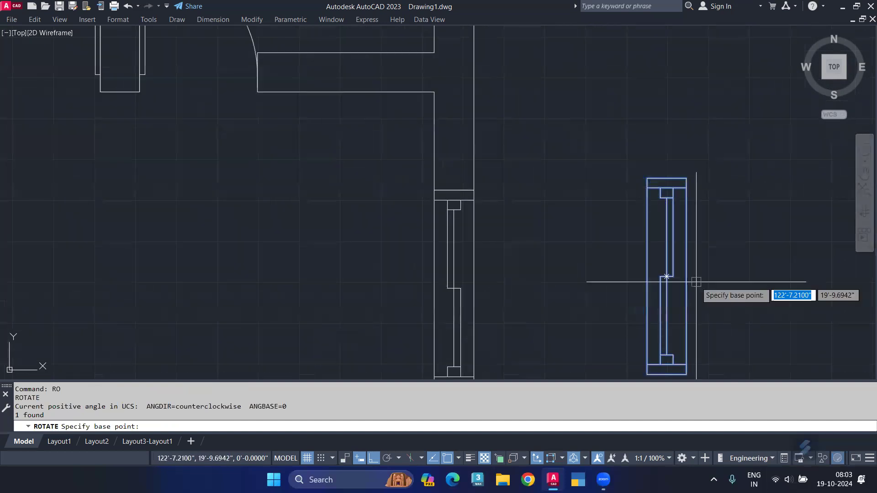
click(686, 277)
click(725, 355)
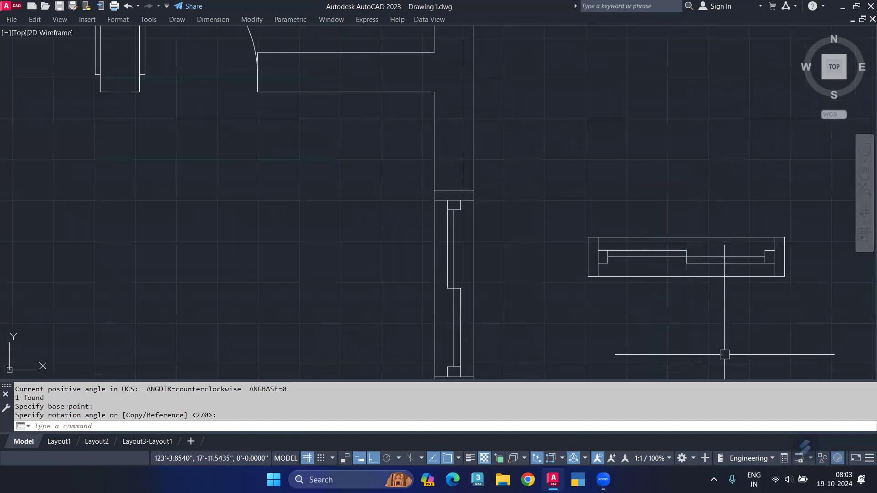
key(Escape)
Step: Copy the horizontal window into a top wall opening of the new plan
text(o)
key(Return)
click(598, 252)
key(Return)
click(588, 237)
scroll(411, 169, down, 5)
scroll(334, 311, up, 3)
scroll(320, 297, up, 2)
click(315, 297)
key(Return)
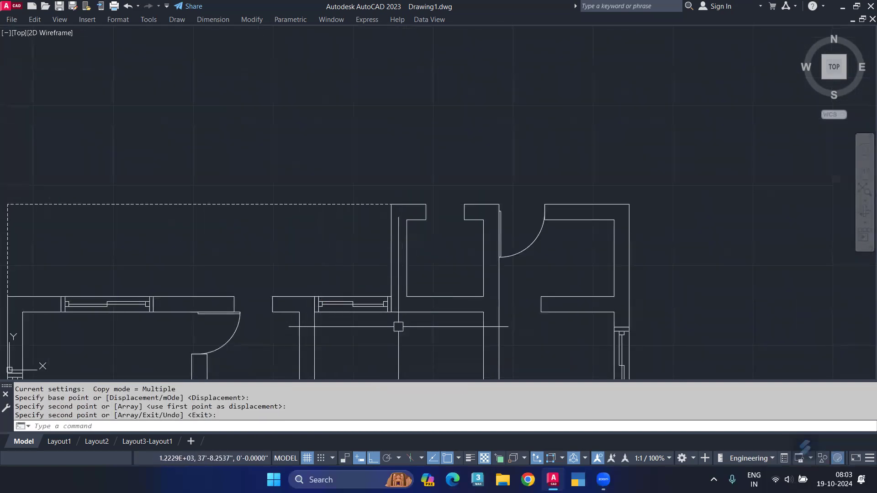
scroll(395, 329, down, 2)
scroll(392, 338, down, 2)
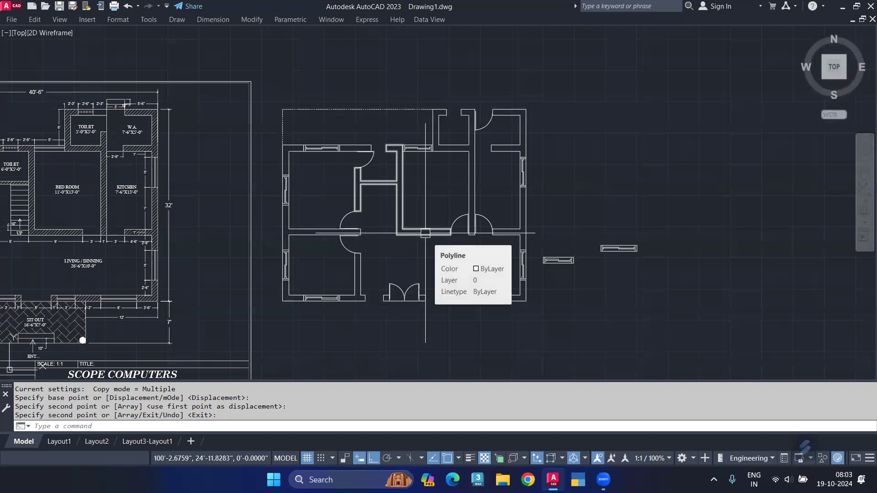
middle_drag(412, 184, 482, 186)
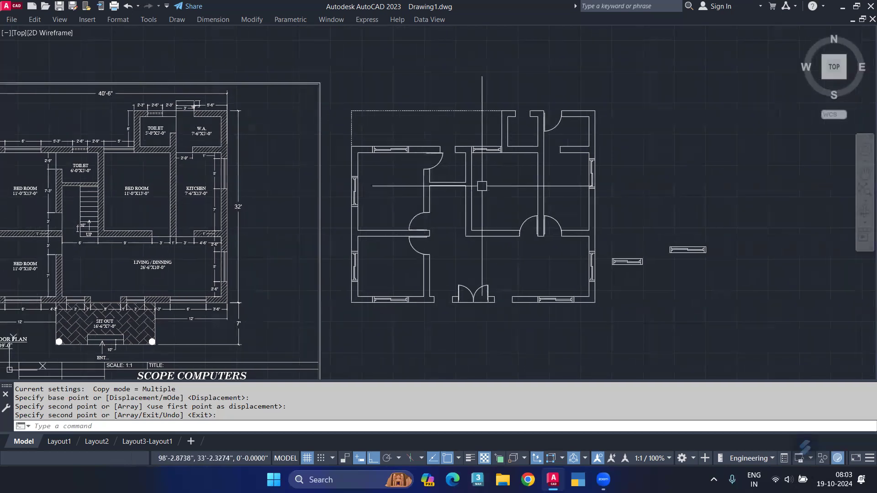
scroll(540, 182, up, 5)
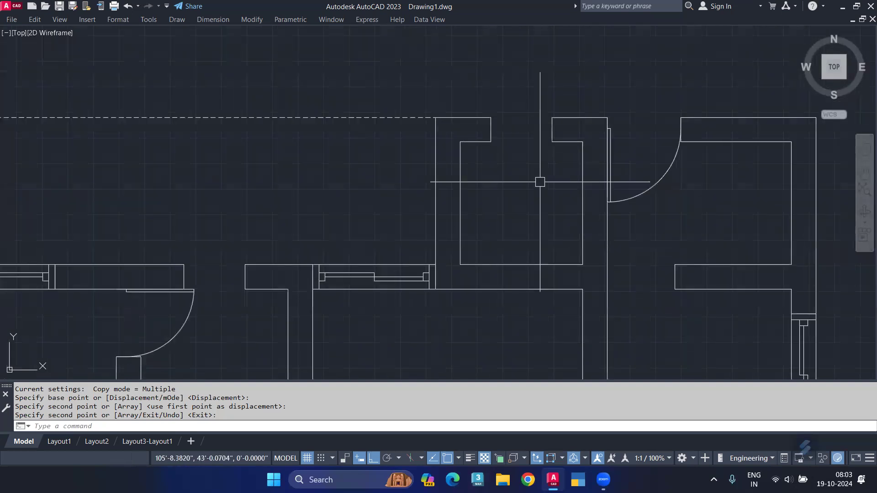
Step: Draw three horizontal lines across the small top-wall opening
key(Return)
text(L)
key(Return)
click(491, 118)
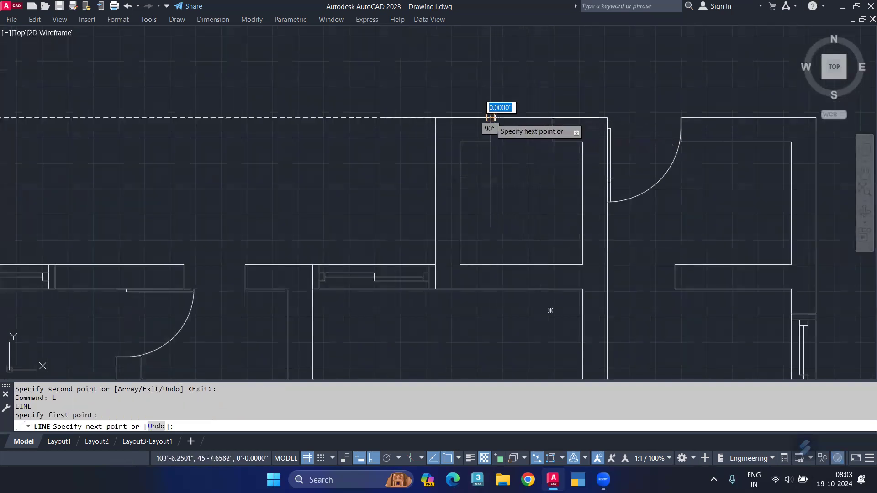
click(552, 118)
key(Return)
key(Return)
click(491, 142)
click(552, 142)
key(Return)
text(L)
key(Return)
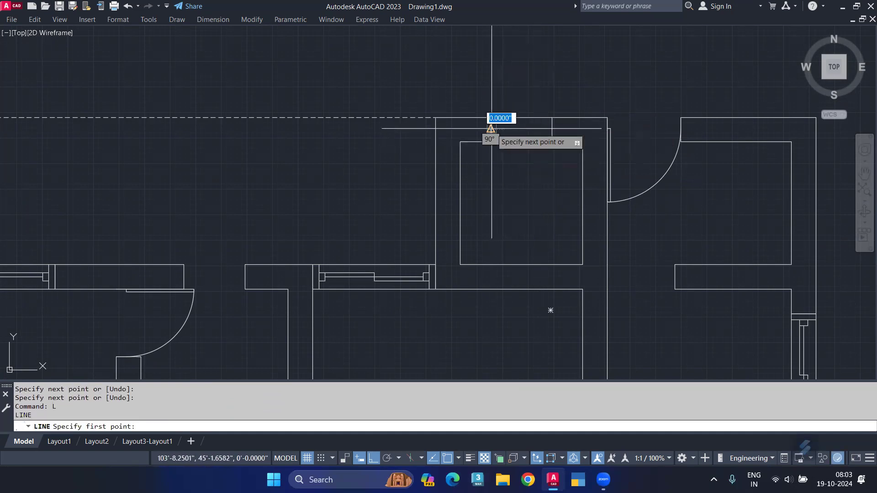
click(491, 130)
click(552, 129)
Step: Offset the ventilator lines by 2 and delete the unwanted extra line
key(Return)
text(O)
key(Return)
text(2)
key(Return)
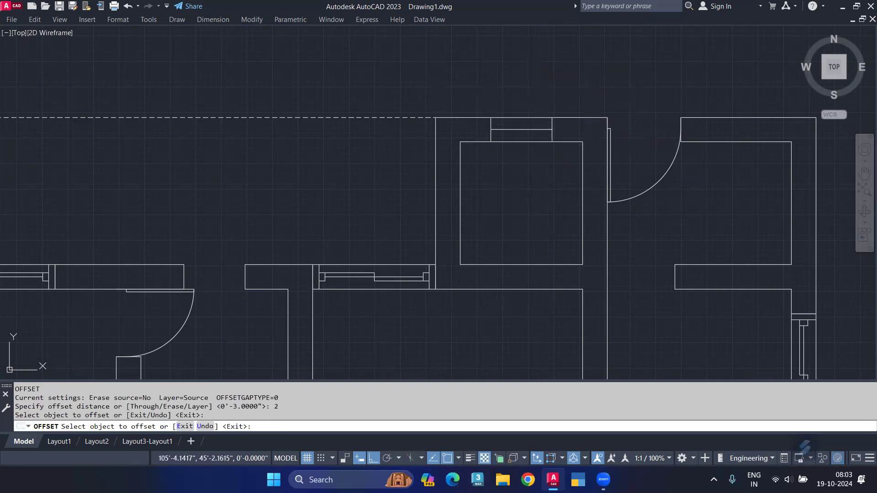
click(525, 131)
click(525, 137)
scroll(525, 137, up, 3)
click(525, 131)
click(518, 108)
key(Return)
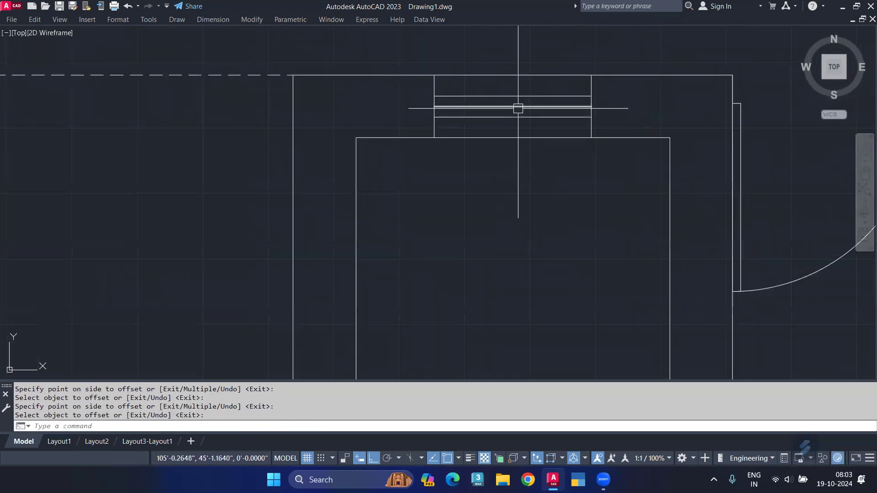
key(Delete)
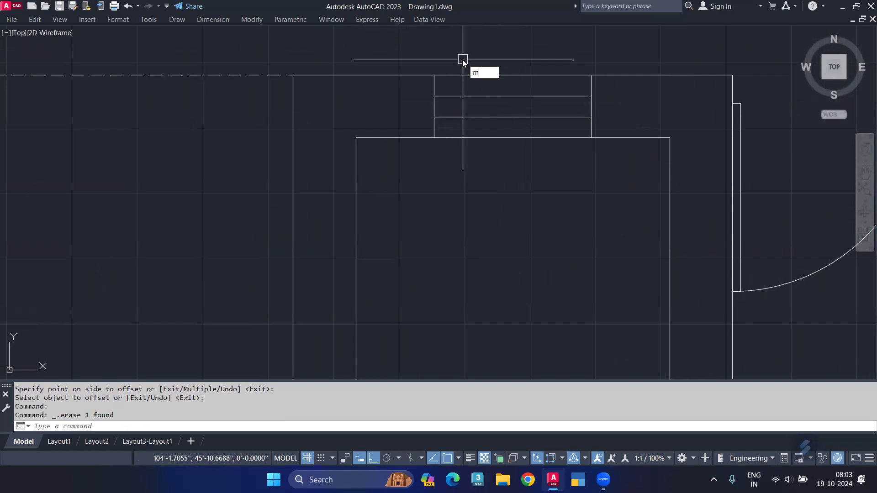
Step: Match the dashed hidden-wall linetype onto the two ventilator lines
text(a)
key(Return)
click(266, 75)
click(474, 96)
click(483, 117)
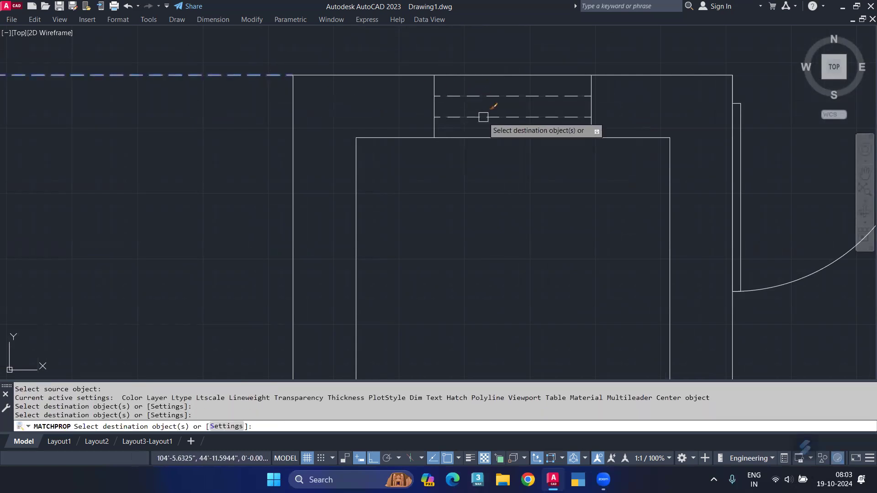
key(Return)
scroll(484, 117, down, 3)
scroll(530, 94, up, 3)
click(547, 82)
click(300, 122)
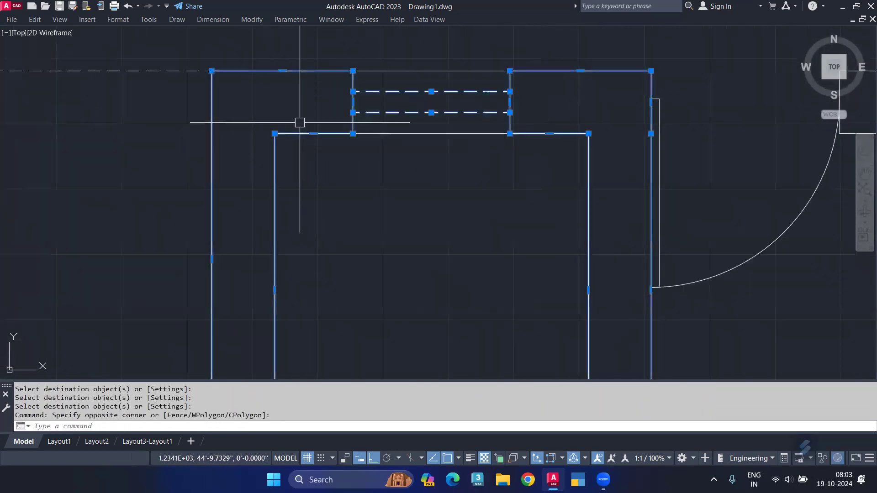
key(Escape)
click(450, 53)
click(392, 199)
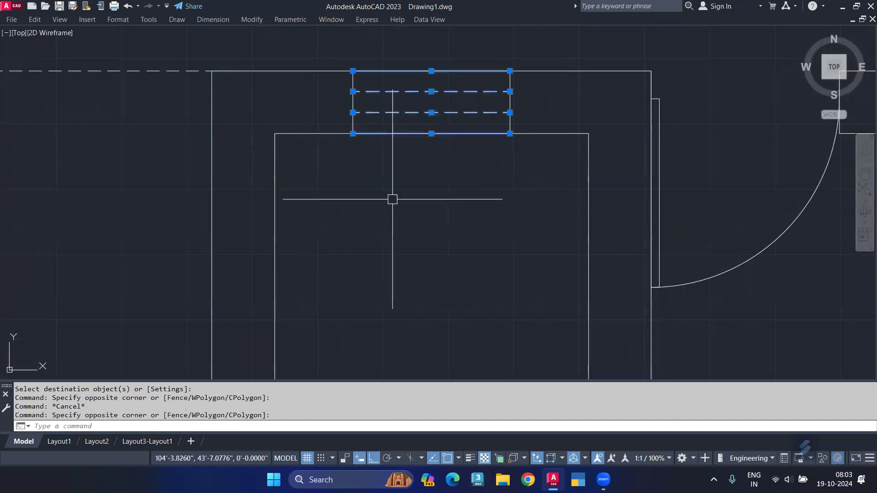
Step: Copy the dashed ventilator from its corner into a second top-wall opening on the left
text(cp)
key(Return)
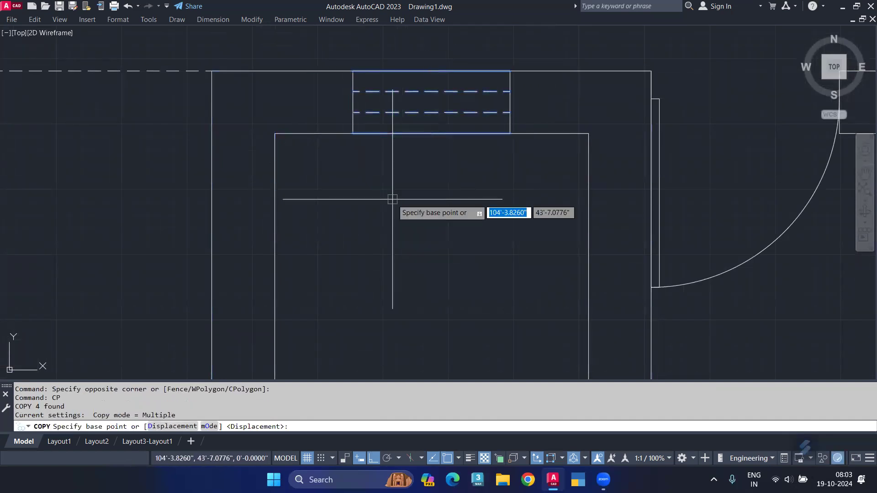
click(353, 71)
scroll(352, 71, down, 5)
scroll(274, 205, up, 2)
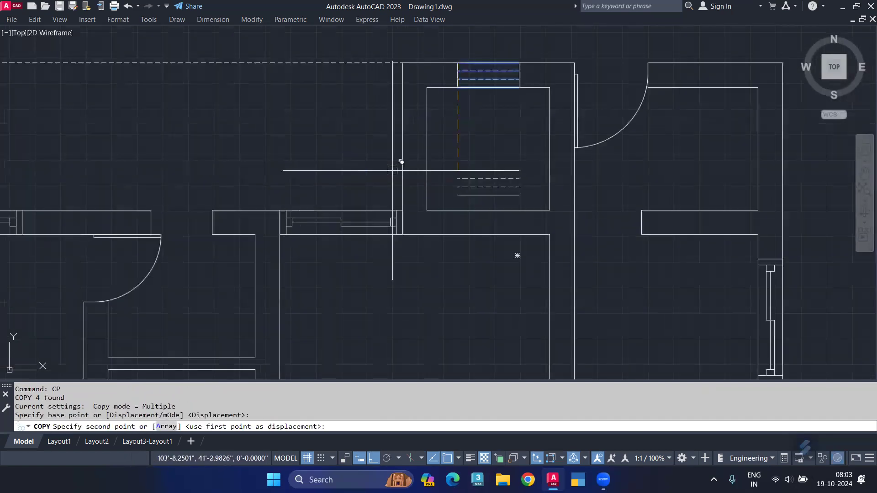
click(152, 210)
key(Return)
Step: Bring the double door into view and select the line across its doorway
scroll(202, 274, down, 4)
middle_drag(323, 245, 449, 222)
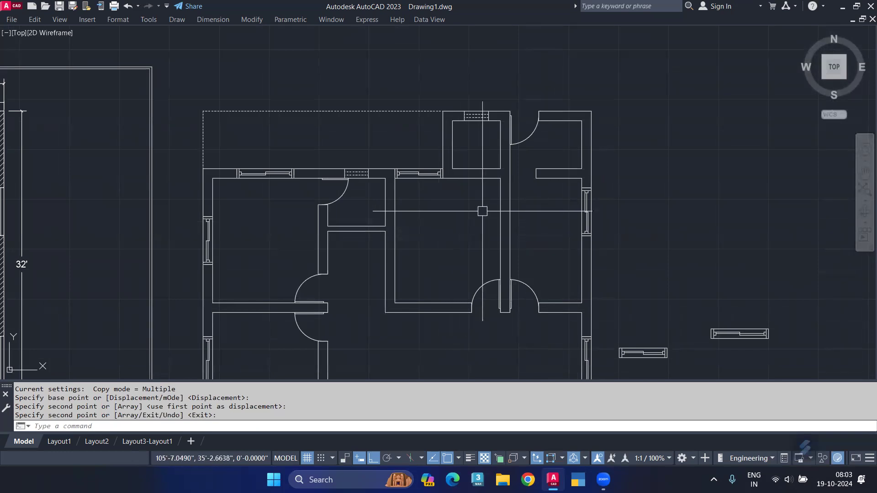
middle_drag(473, 238, 515, 147)
scroll(440, 280, up, 4)
scroll(512, 257, up, 4)
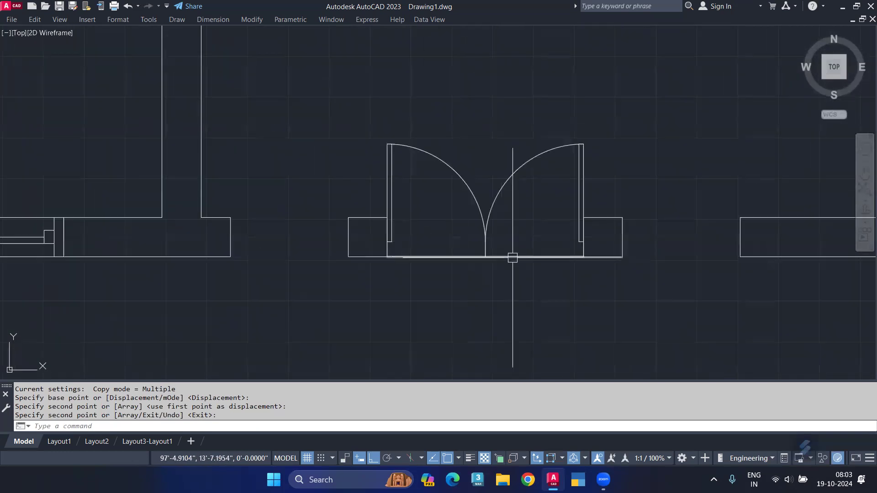
key(Return)
click(520, 258)
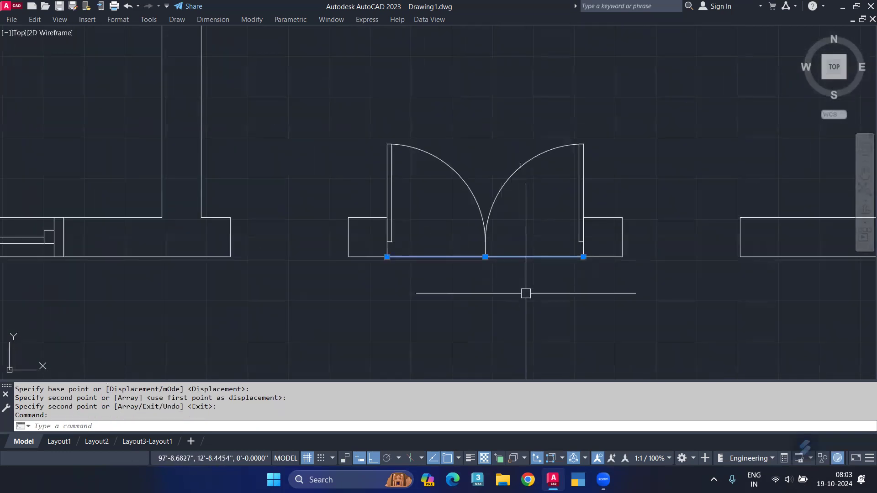
Step: Delete the line across the double doorway
key(Delete)
scroll(526, 293, down, 5)
scroll(596, 174, up, 2)
scroll(588, 172, up, 2)
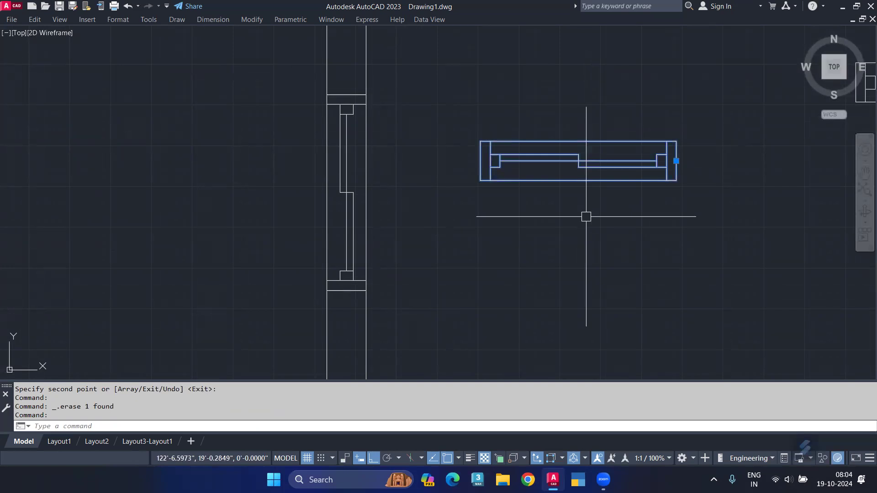
text(s)
Step: Attempt to stretch the window block with a crossing window, then cancel the stretch
key(Return)
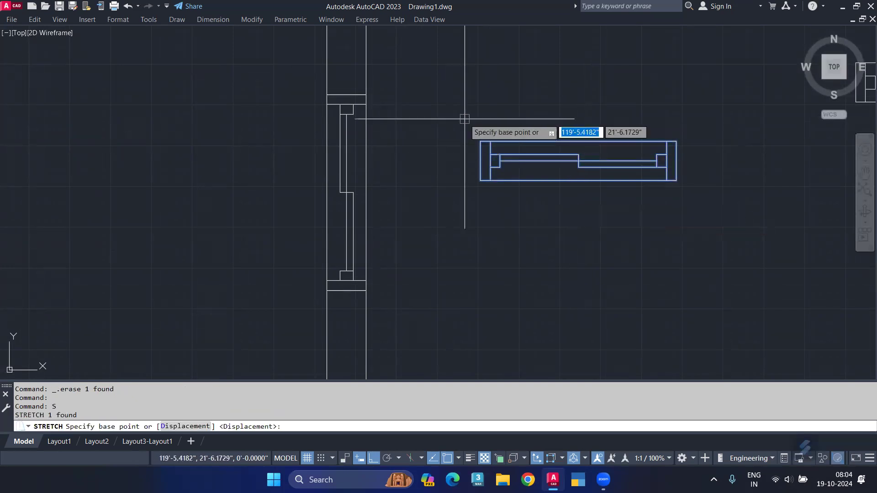
key(Escape)
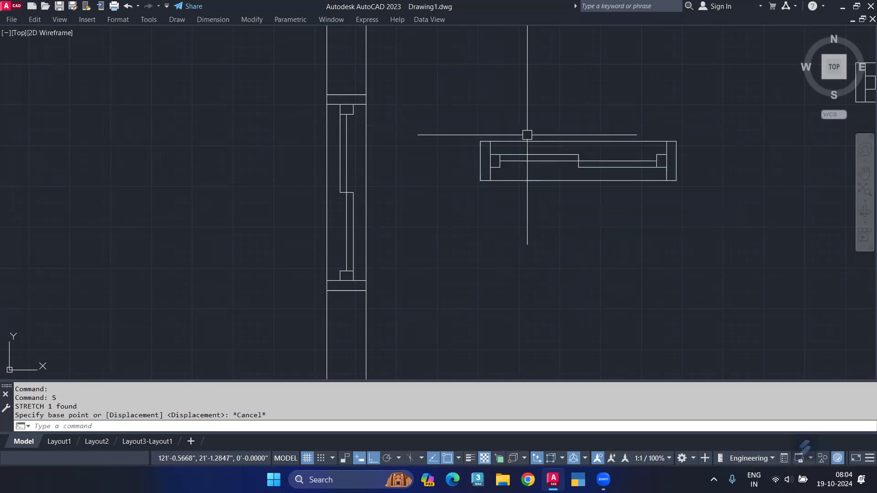
text(s)
key(Return)
click(533, 114)
click(467, 215)
key(Return)
click(438, 222)
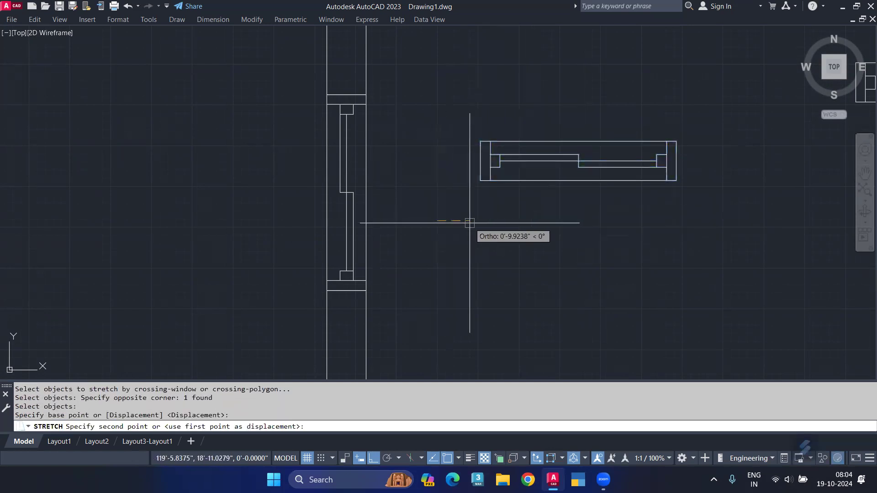
key(Escape)
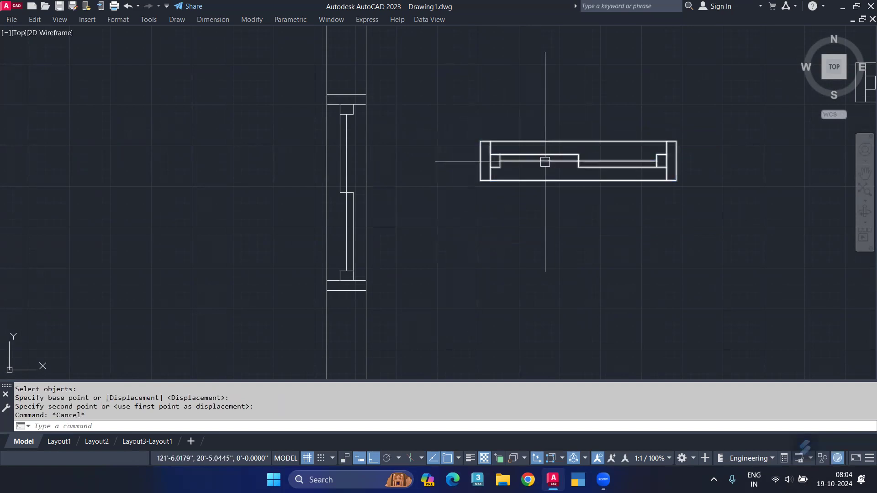
Step: Select the spare window block with a selection window
scroll(526, 137, down, 1)
scroll(518, 124, down, 3)
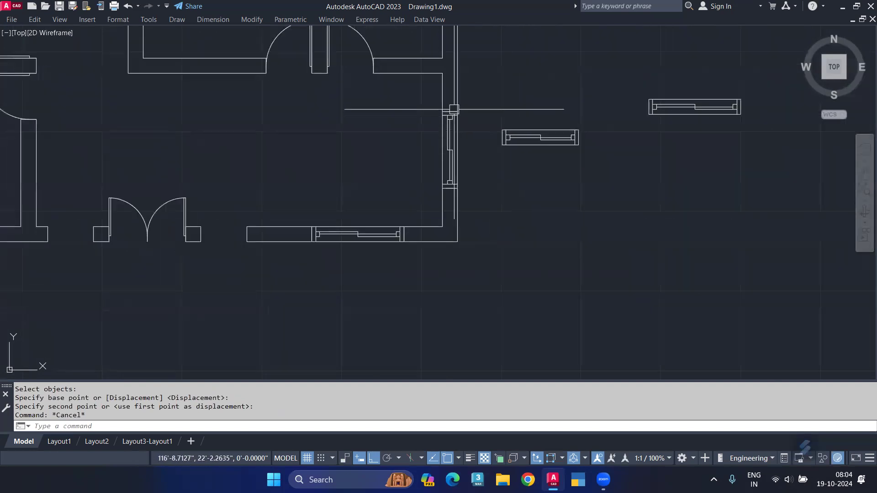
click(497, 117)
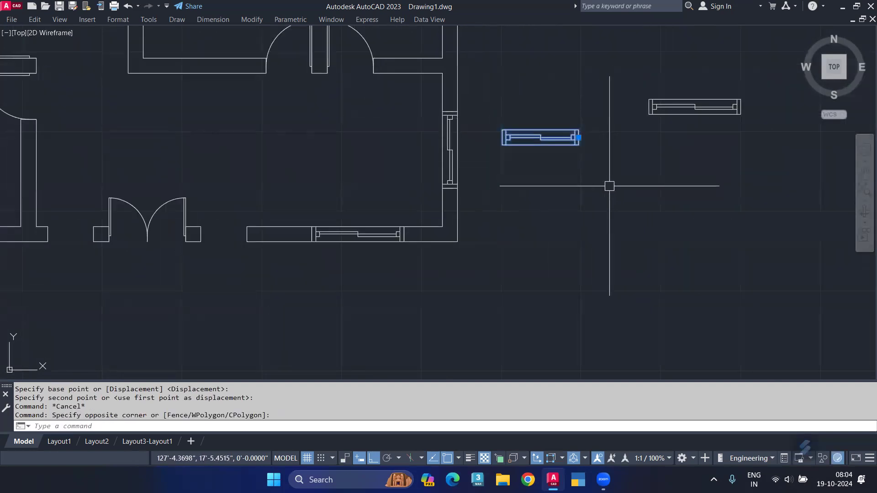
key(Escape)
middle_drag(587, 170, 545, 245)
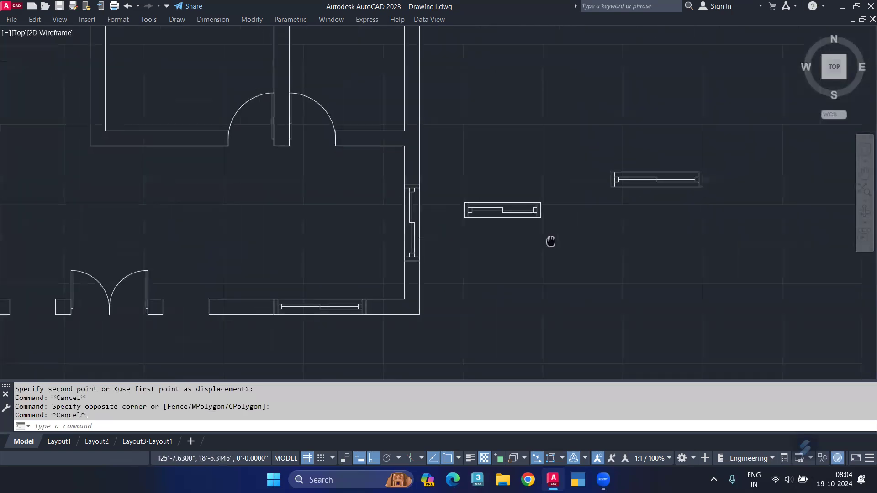
key(Escape)
click(434, 180)
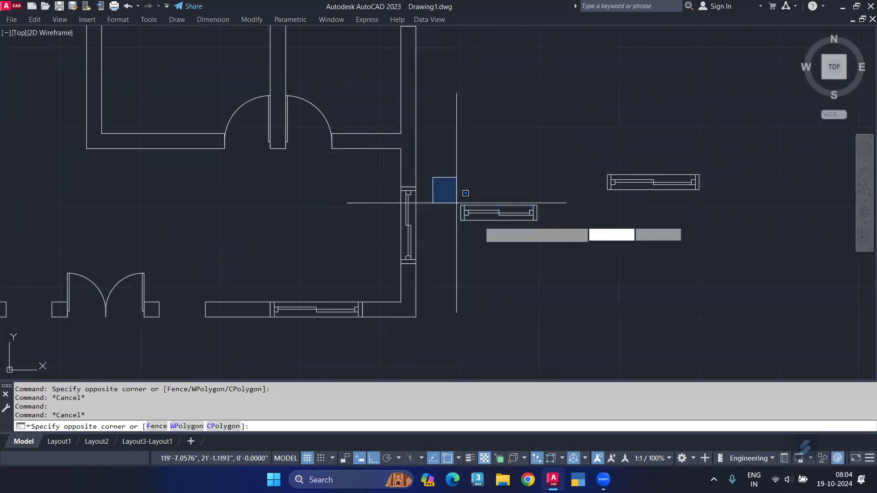
click(566, 249)
Step: Copy the window block to empty space lower right, with Ortho and snap turned off
text(o)
key(Return)
click(493, 239)
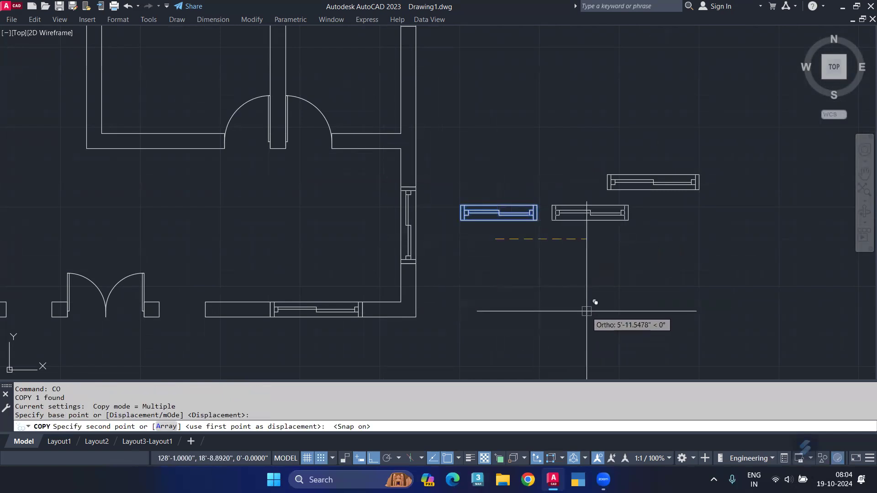
key(F8)
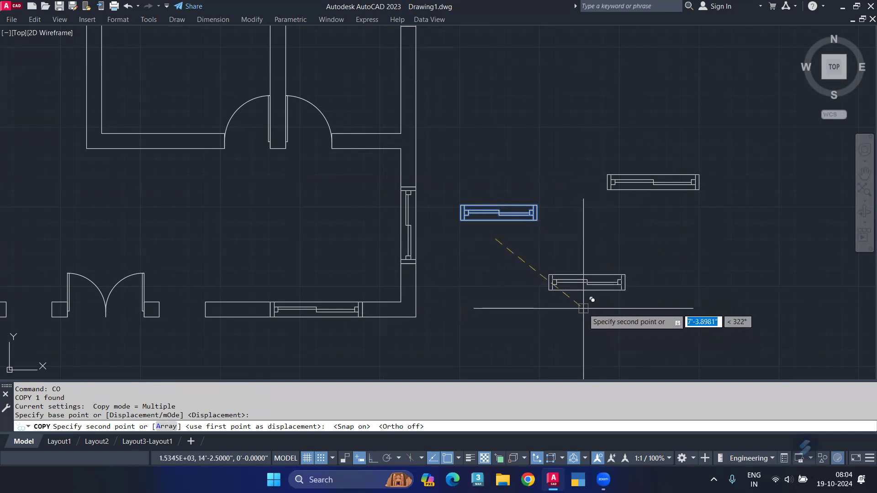
click(584, 308)
key(F9)
key(Escape)
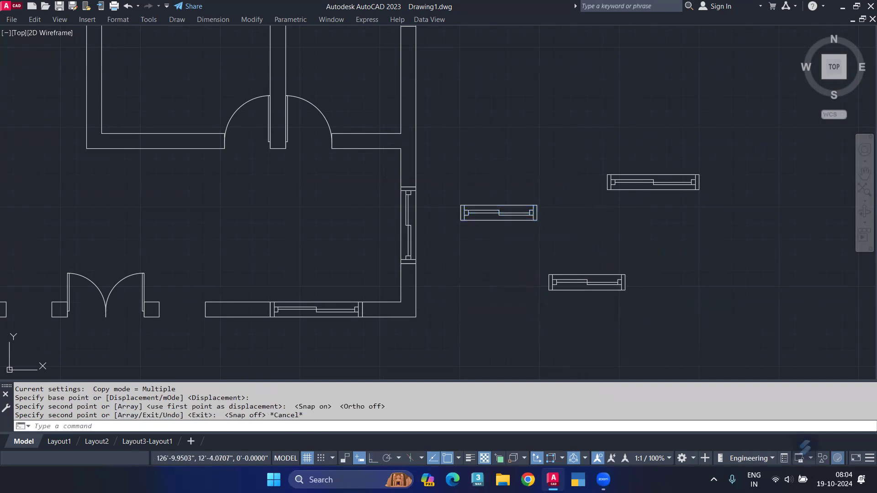
scroll(575, 293, up, 2)
Step: Explode the lower window copy and stretch one end in horizontally by 12
scroll(571, 274, up, 2)
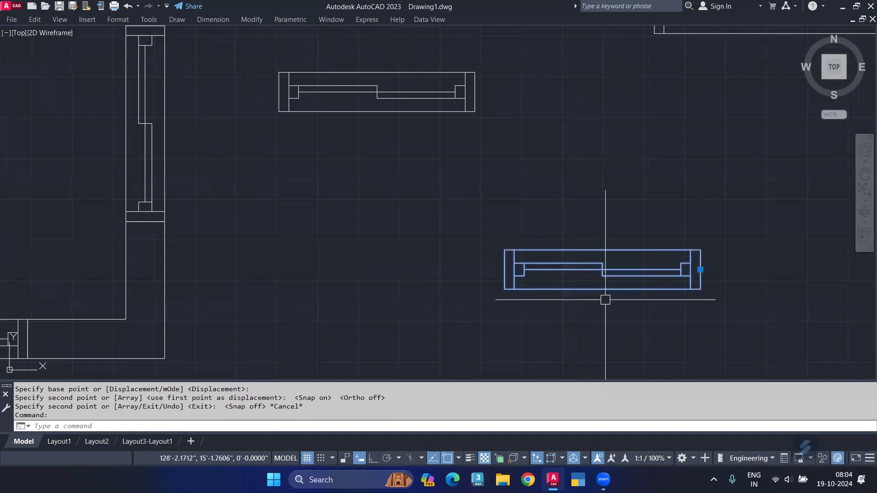
text(x)
key(Return)
text(s)
key(Return)
click(556, 219)
click(465, 322)
key(Return)
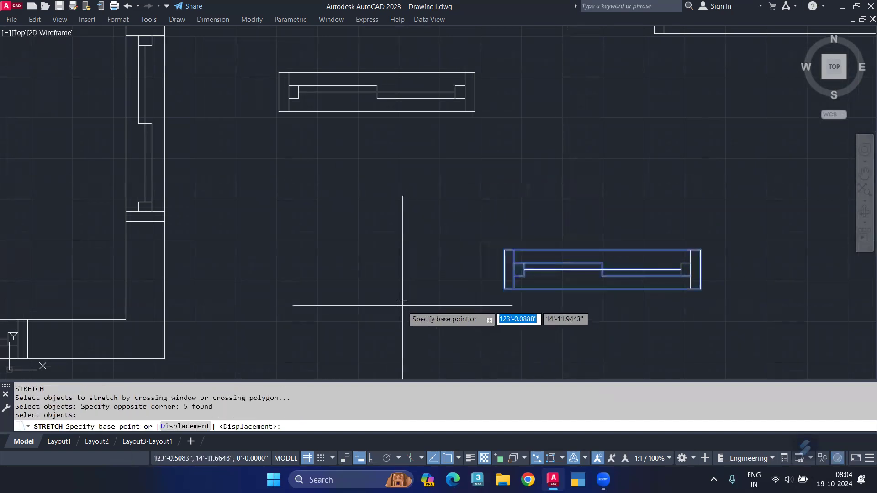
click(402, 307)
key(F8)
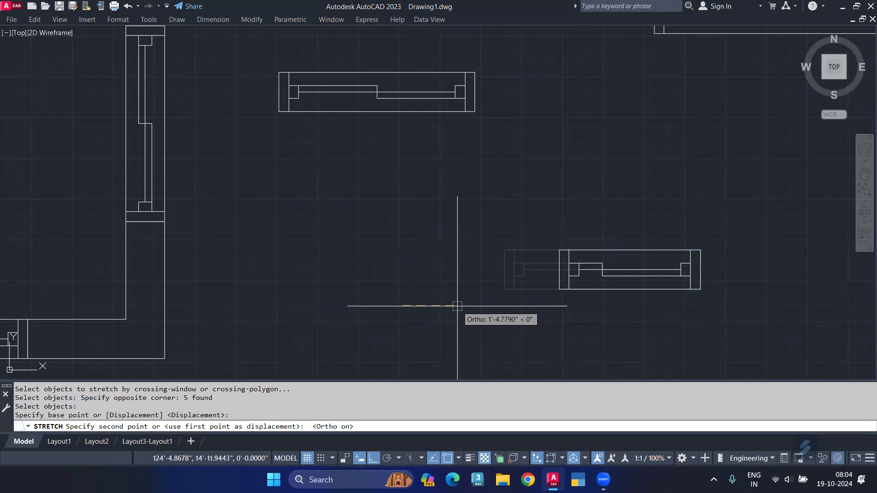
text(12)
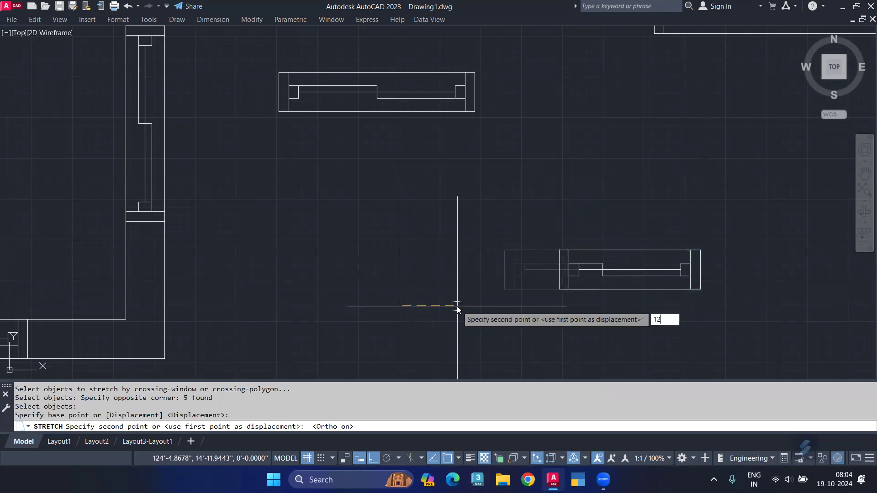
key(Return)
Step: Stretch the window's other end in by 12 as well
key(Return)
click(753, 222)
click(666, 372)
key(Return)
click(737, 321)
text(12)
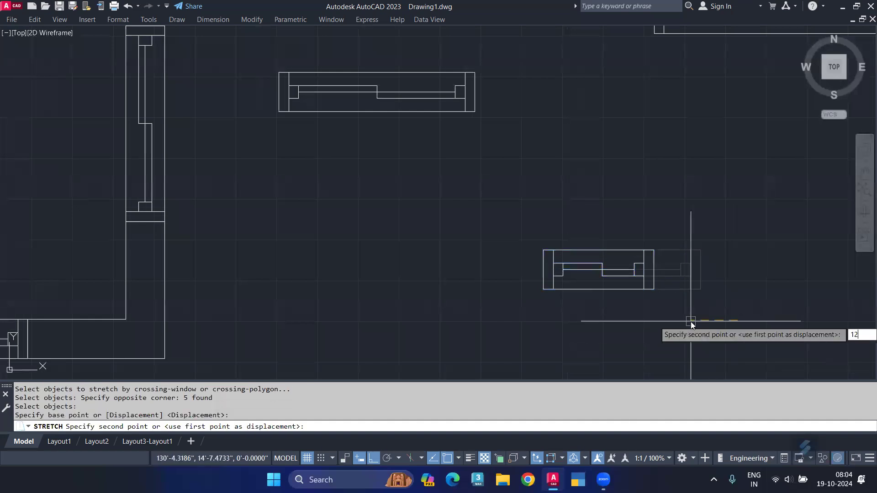
key(Return)
key(Escape)
scroll(627, 269, down, 2)
Step: Window-select the small window drawing's lines, then clear the selection
scroll(628, 269, up, 4)
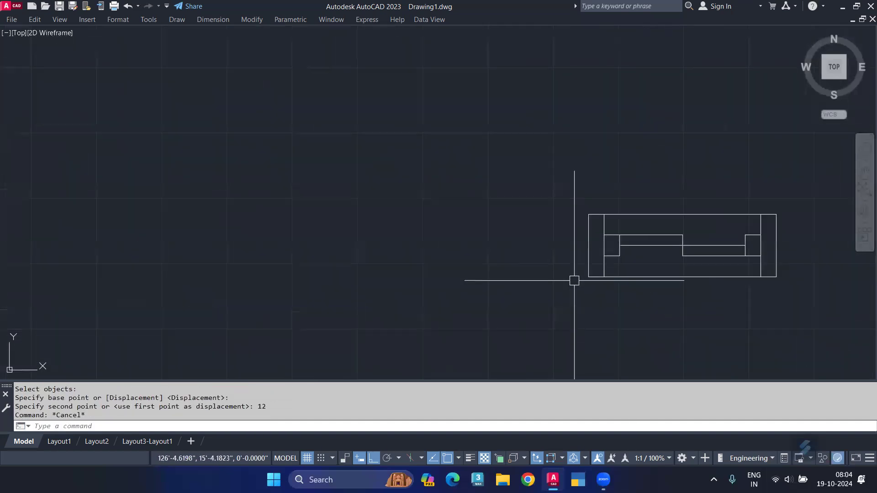
click(541, 194)
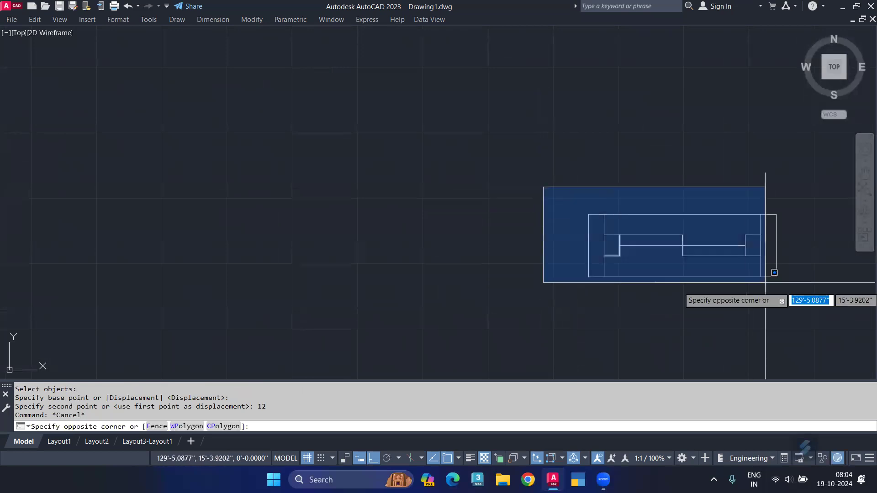
click(795, 303)
text(c)
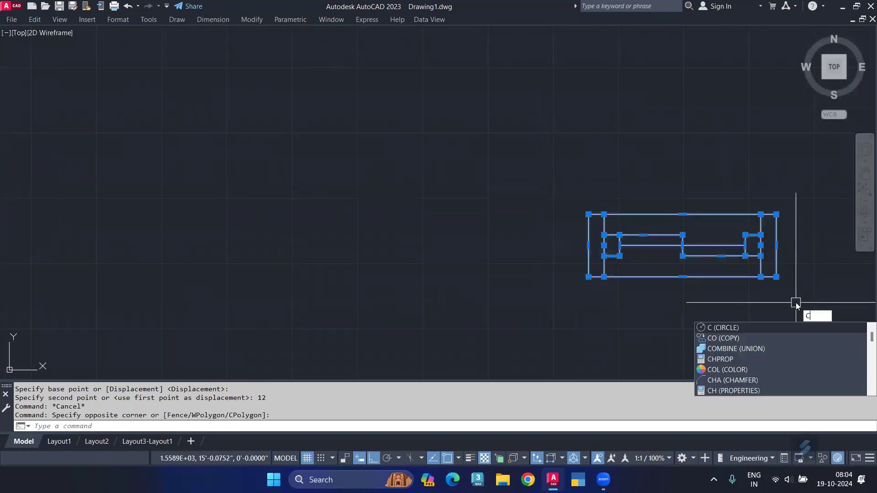
key(Escape)
Step: Define block w3 from the seven window lines, based on the left edge, and select it
text(b)
key(Return)
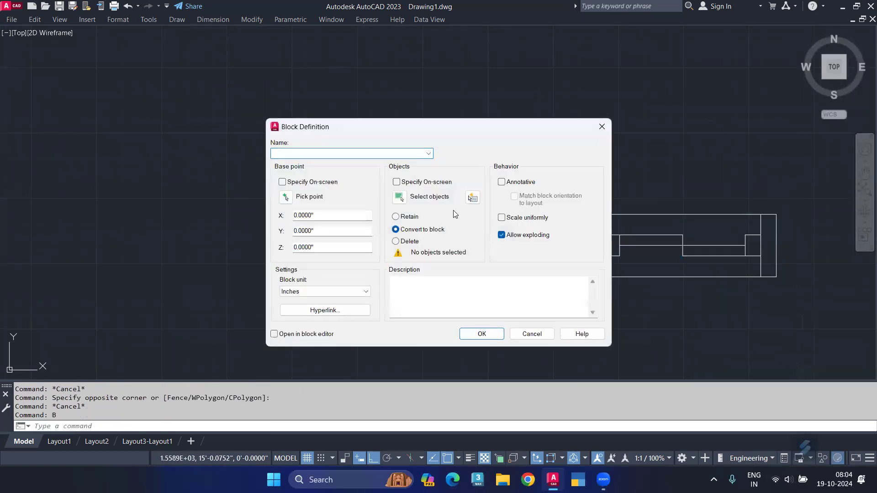
click(401, 197)
click(805, 184)
click(535, 308)
key(Return)
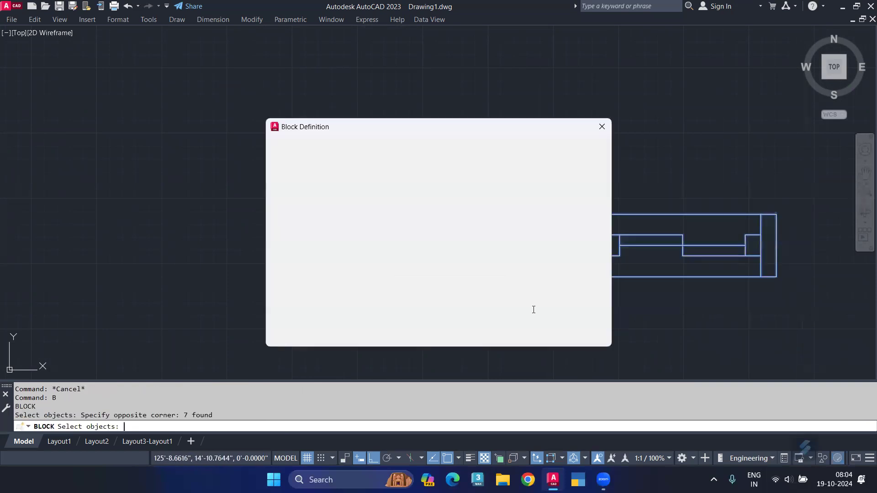
click(286, 197)
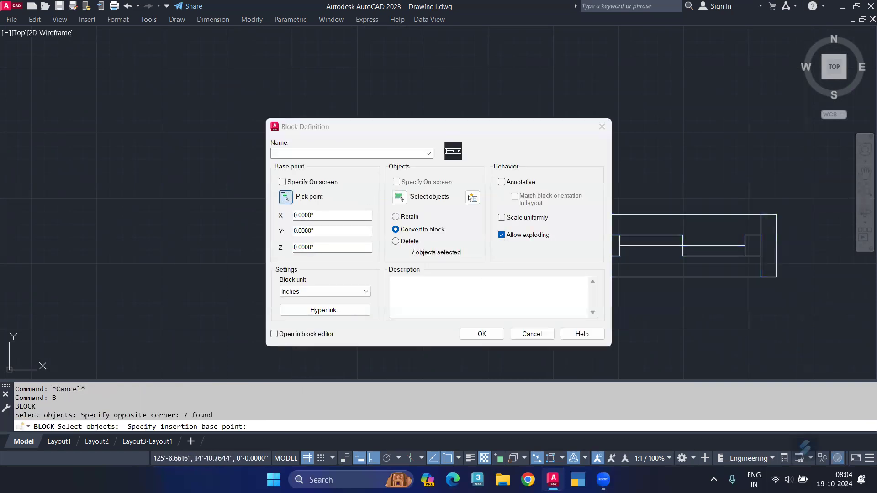
click(682, 246)
click(343, 154)
text(w3)
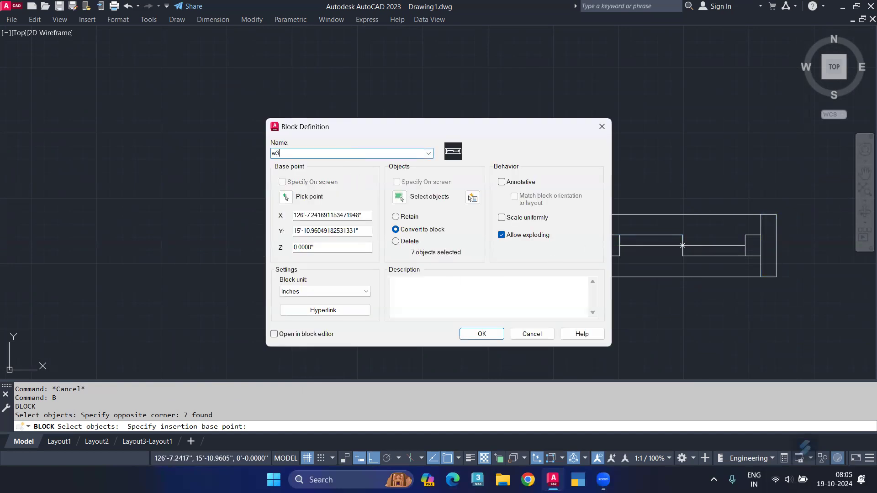
click(498, 333)
click(630, 250)
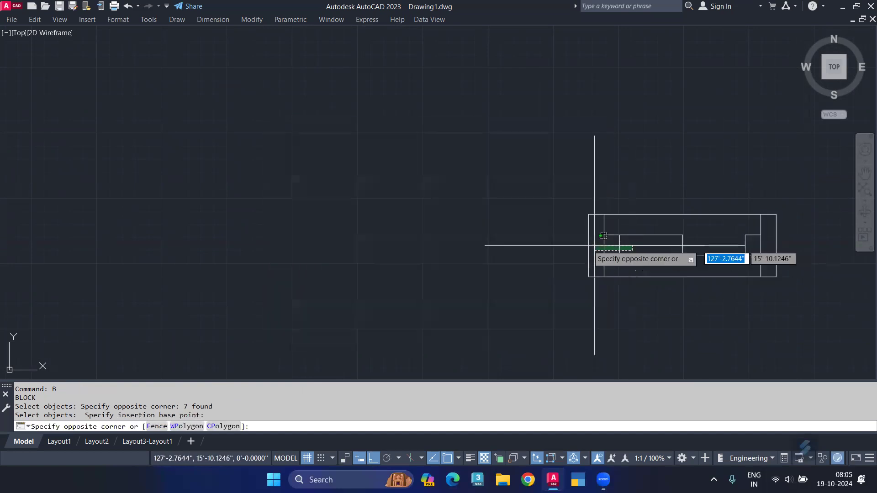
click(505, 307)
Step: Copy the w3 block from its left edge into the plan's front wall
text(co)
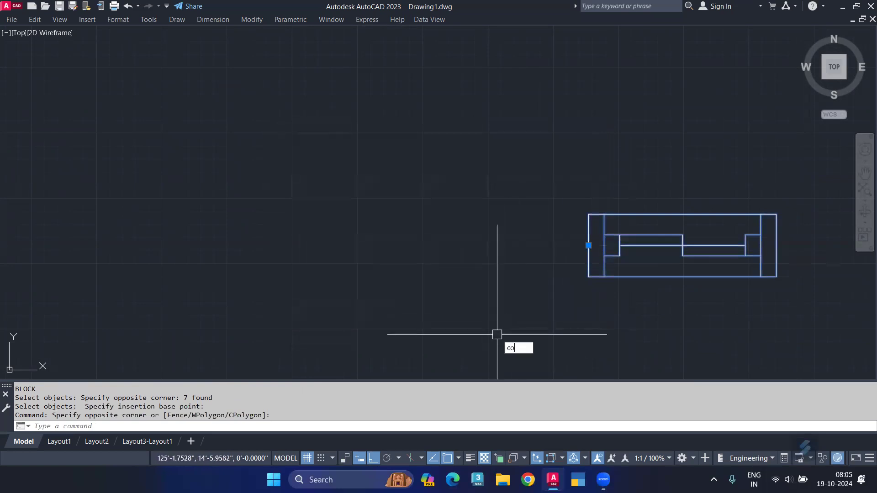
key(Return)
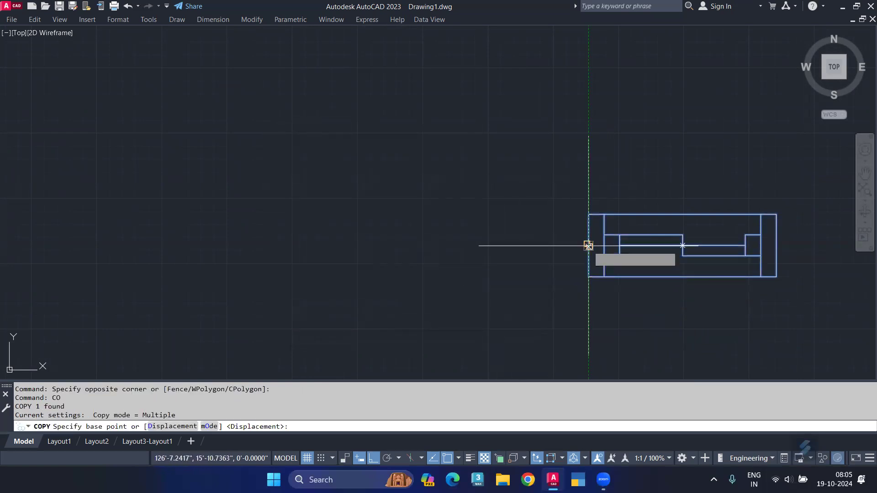
click(588, 245)
scroll(571, 254, down, 3)
middle_drag(284, 303, 713, 297)
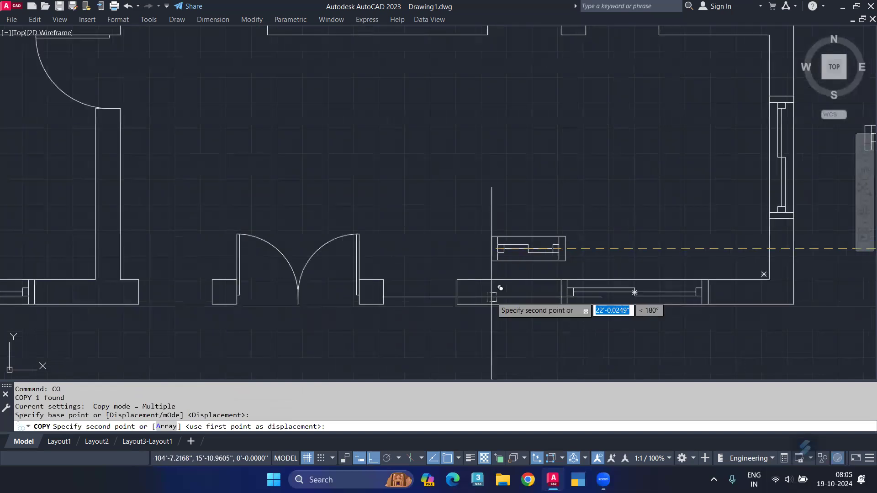
click(412, 305)
key(Return)
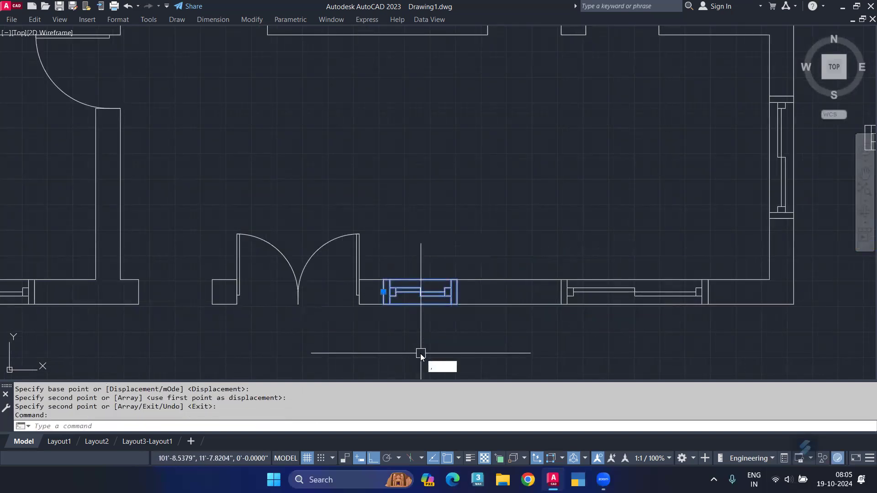
Step: Mirror the copied window across the double entrance door, keeping the original
text(mi)
key(Return)
click(298, 304)
click(298, 352)
key(Return)
scroll(304, 352, down, 5)
middle_drag(337, 332, 459, 340)
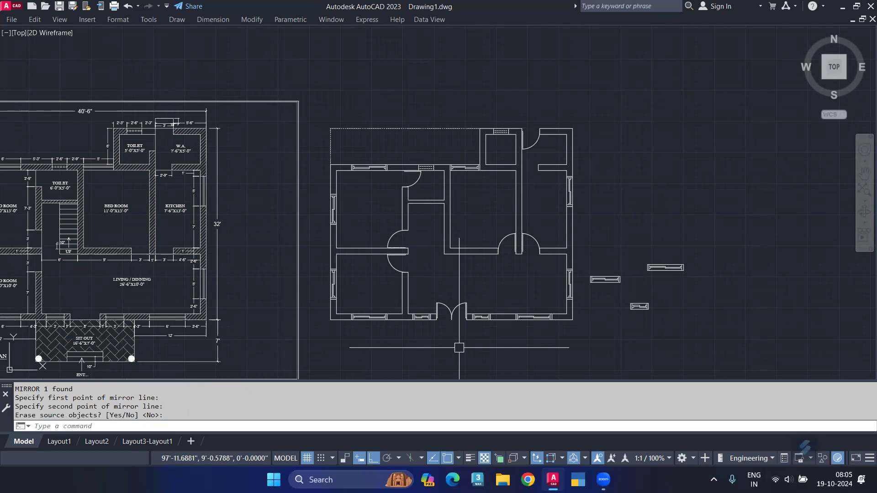
click(732, 221)
Step: Delete the three spare window blocks and zoom into the central passage
click(470, 378)
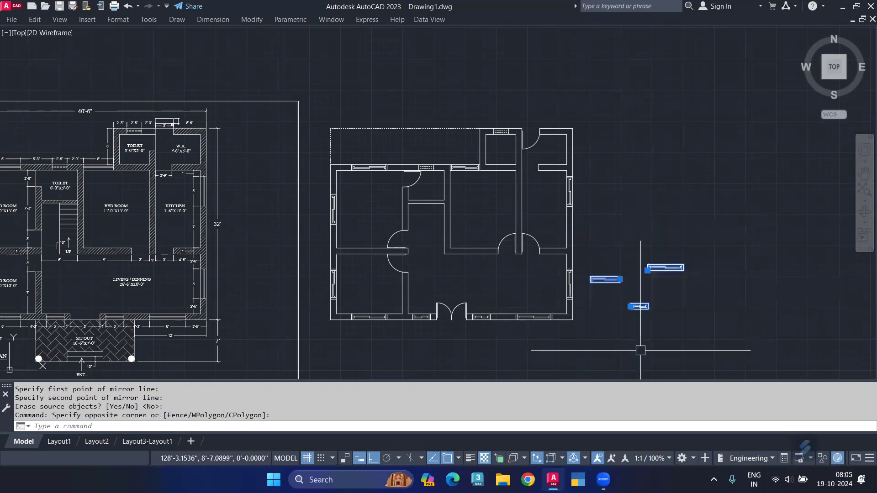
key(Delete)
scroll(473, 219, up, 2)
scroll(474, 220, up, 1)
scroll(504, 216, up, 1)
scroll(525, 210, up, 1)
click(535, 210)
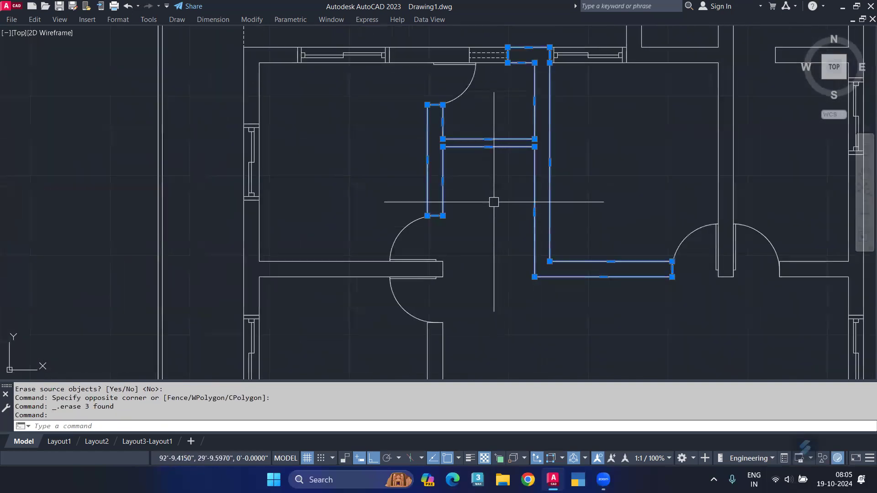
key(Escape)
Step: Draw the stair dividing line from the top wall midpoint down, plus a bottom edge line
text(l)
key(Return)
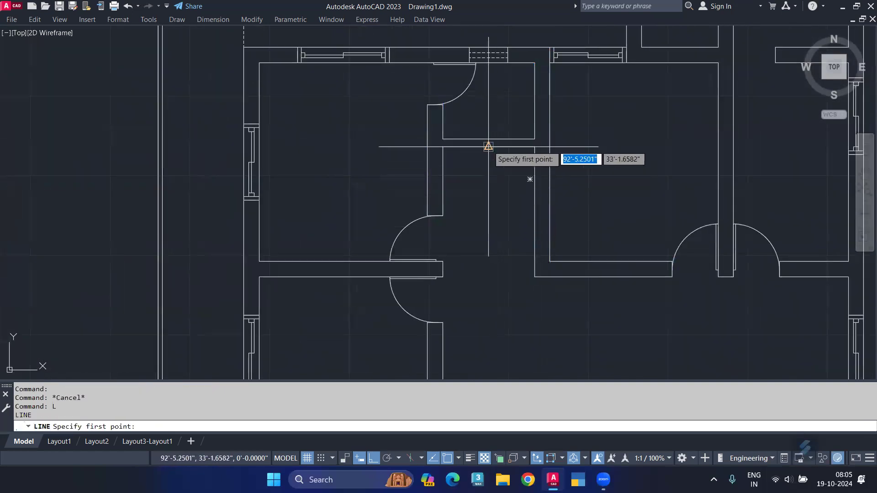
click(489, 146)
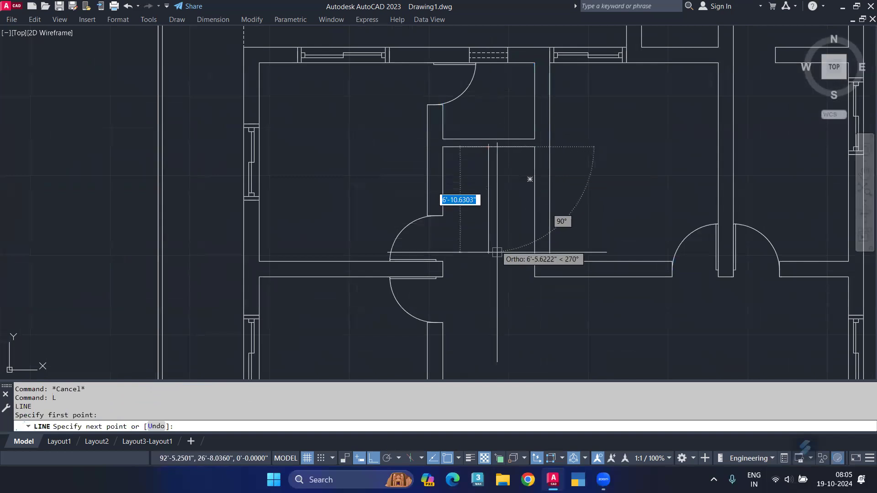
click(497, 277)
key(Return)
key(Return)
click(532, 277)
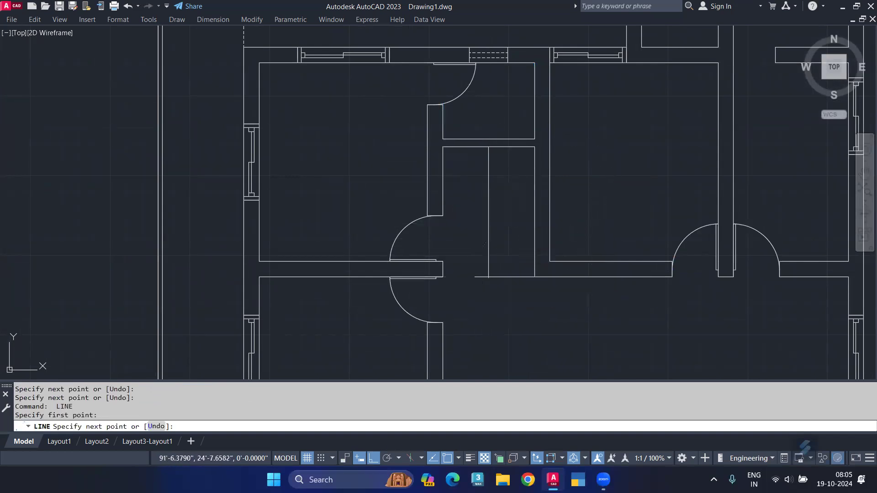
click(475, 277)
Step: Fillet the vertical stair line and bottom line into a clean corner
key(Return)
scroll(497, 294, up, 2)
scroll(497, 294, up, 2)
text(f)
key(Return)
click(476, 216)
click(509, 254)
text(o)
Step: Offset the bottom stair line repeatedly at 10 to add tread lines up the staircase
key(Return)
text(10)
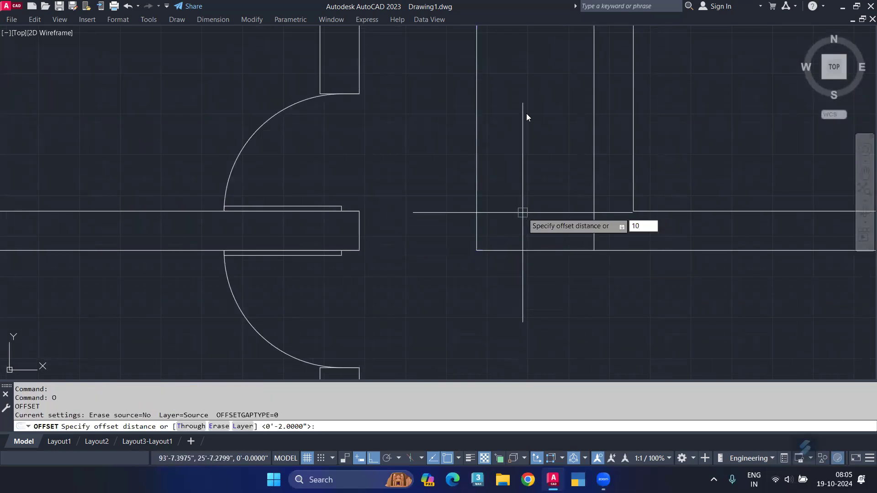
key(Return)
click(524, 249)
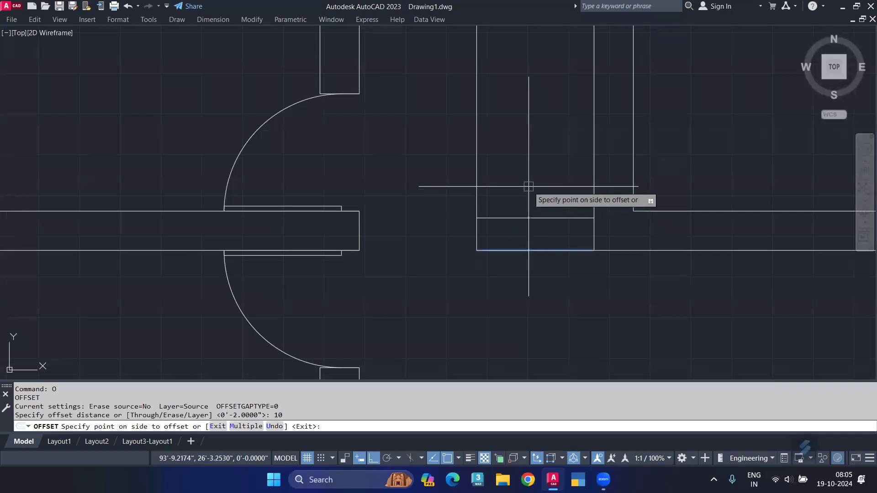
text(m)
key(Return)
click(541, 143)
middle_drag(540, 142, 533, 274)
click(533, 190)
click(533, 126)
click(532, 110)
click(533, 98)
click(528, 28)
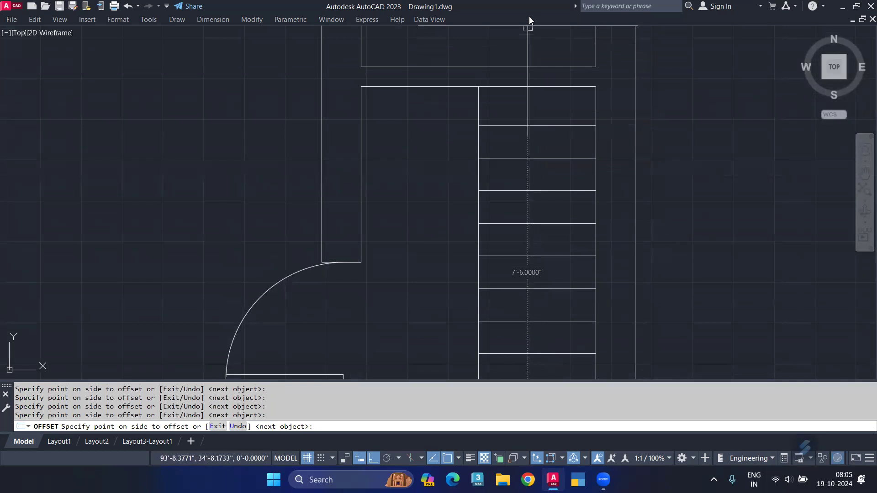
middle_drag(530, 28, 541, 81)
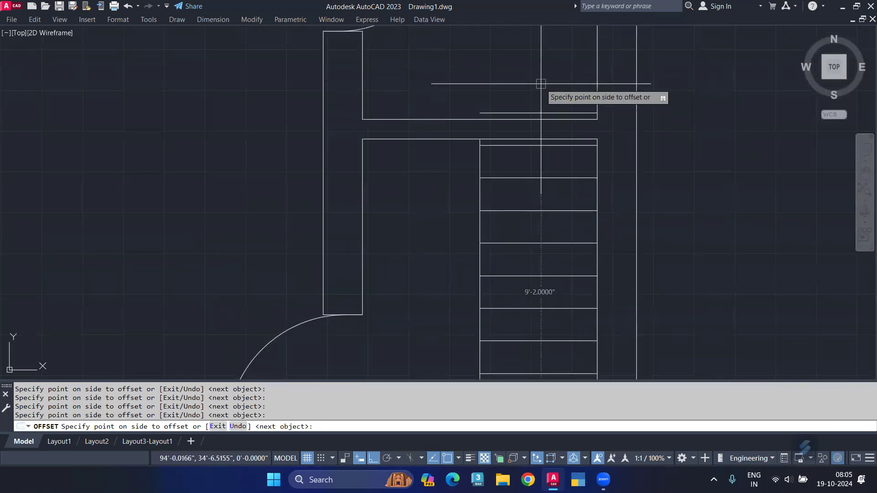
key(Return)
key(Escape)
Step: Zoom out and recentre the view on the finished floor plan
scroll(554, 188, down, 7)
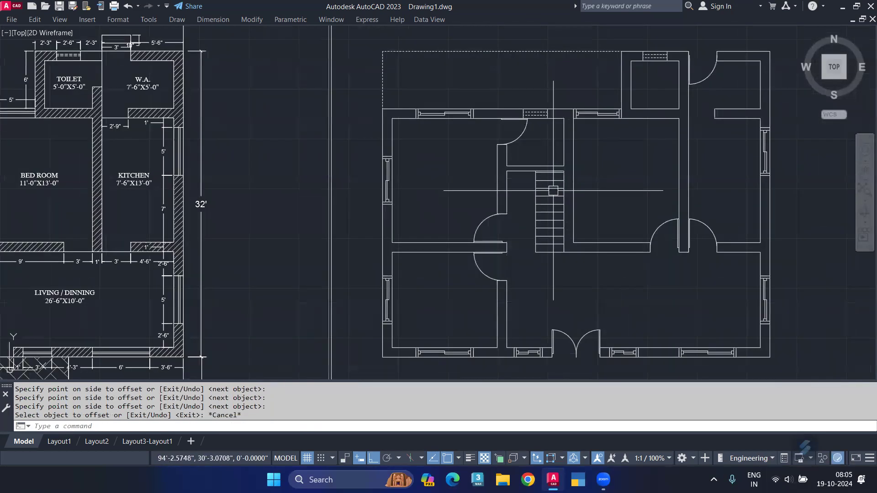
middle_drag(540, 250, 543, 199)
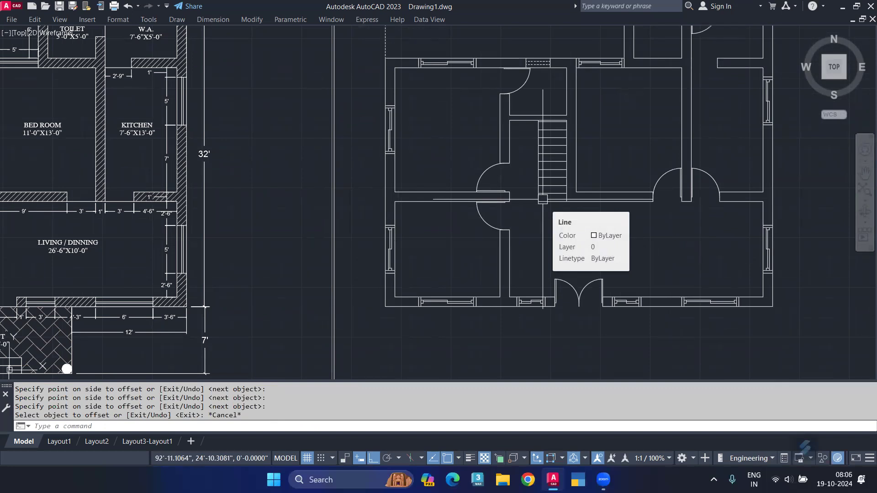
scroll(543, 199, down, 1)
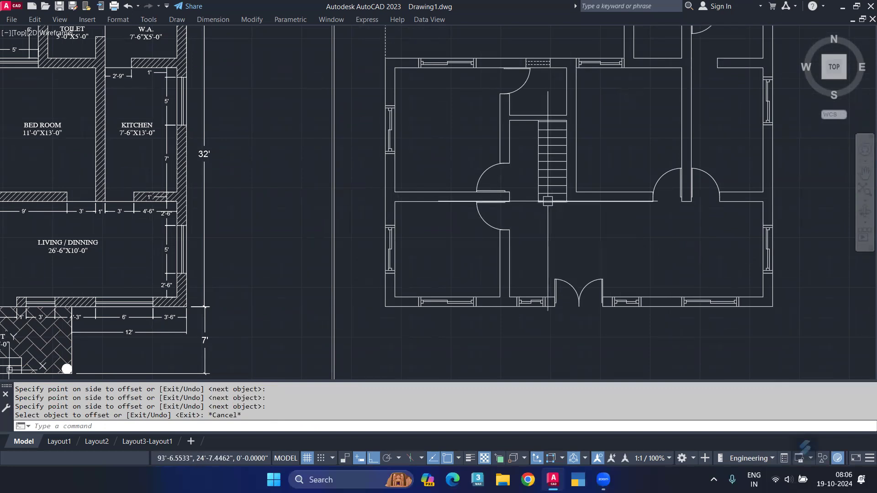
scroll(542, 199, down, 3)
scroll(549, 201, down, 2)
middle_drag(591, 243, 607, 253)
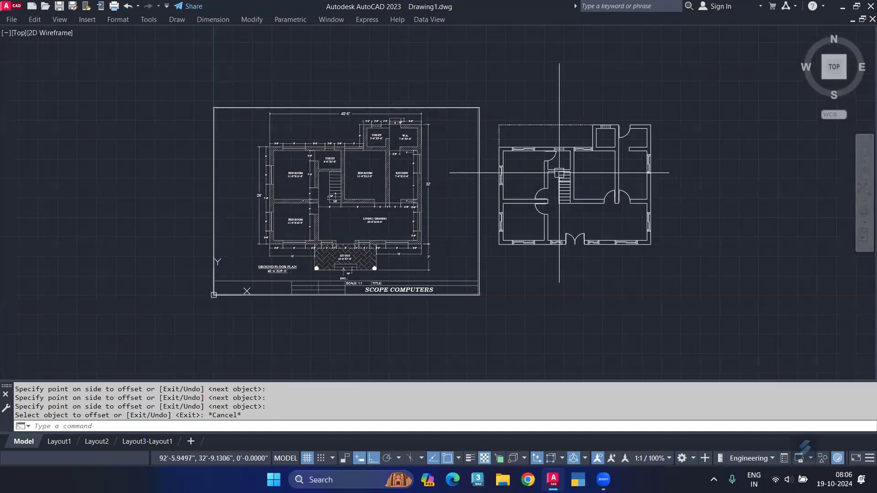
Step: Create three new layers in the Layer Properties Manager using the LA command
scroll(558, 165, up, 2)
text(la)
key(Return)
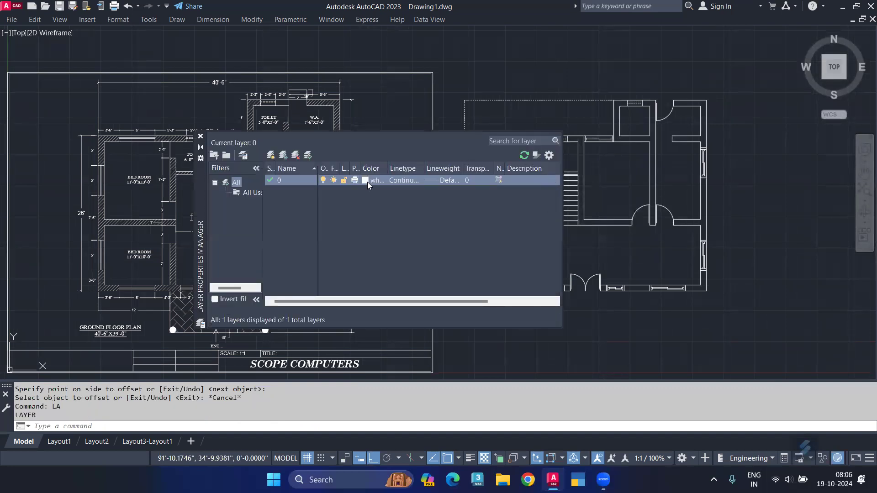
click(271, 156)
click(271, 156)
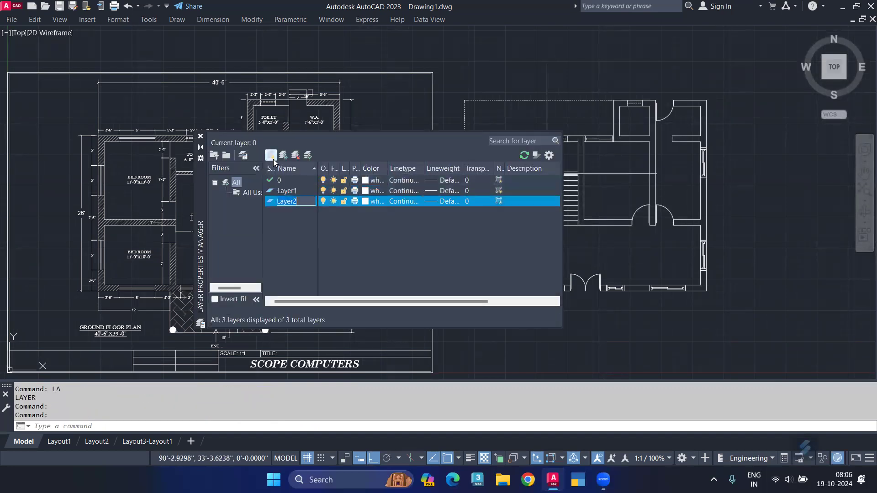
click(273, 160)
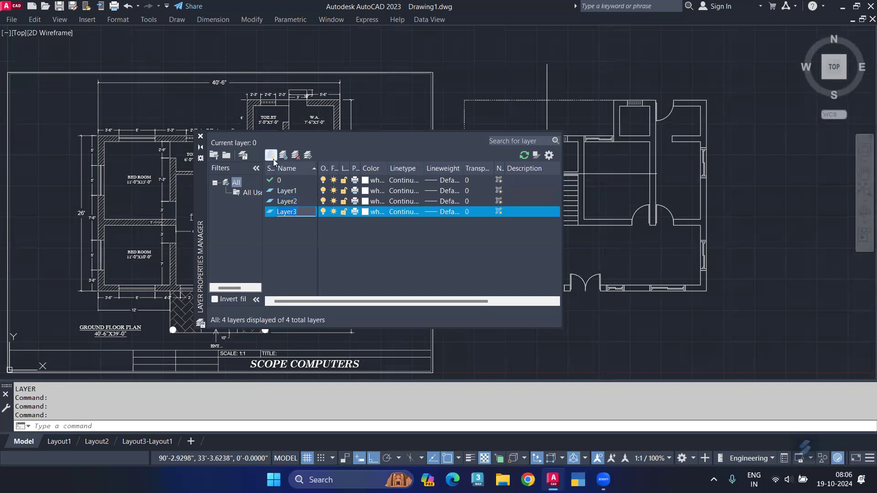
Step: Rename Layer1 to door and Layer2 to w1, then close the layer manager
click(297, 192)
text(door)
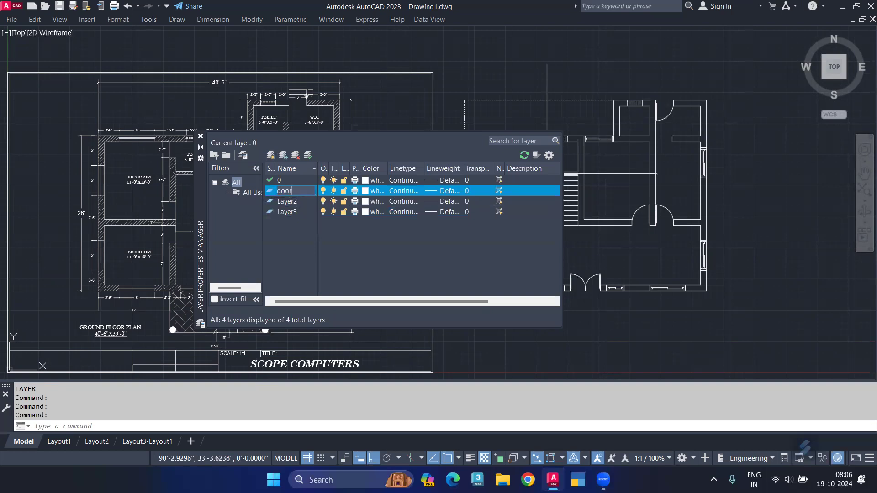
click(286, 203)
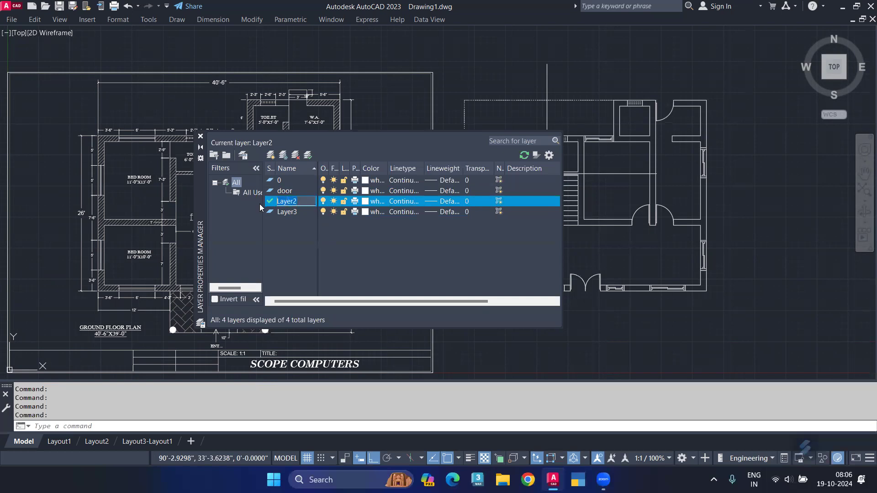
text(w)
key(Return)
click(200, 137)
click(148, 19)
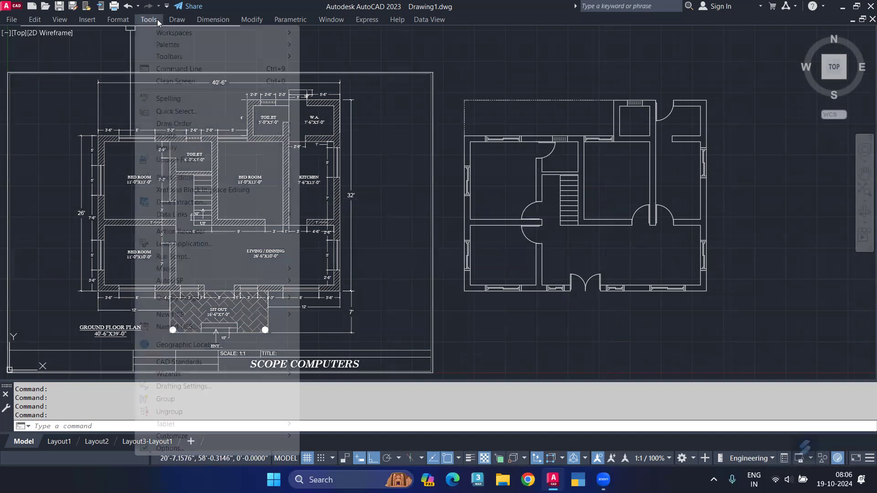
mouse_move(169, 56)
mouse_move(331, 56)
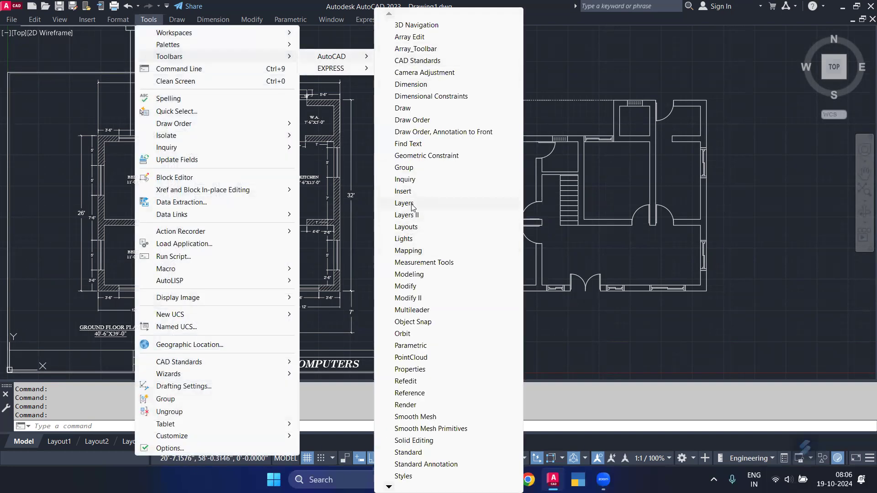
Step: Show the AutoCAD Layers toolbar and dock it under the menu bar
click(404, 203)
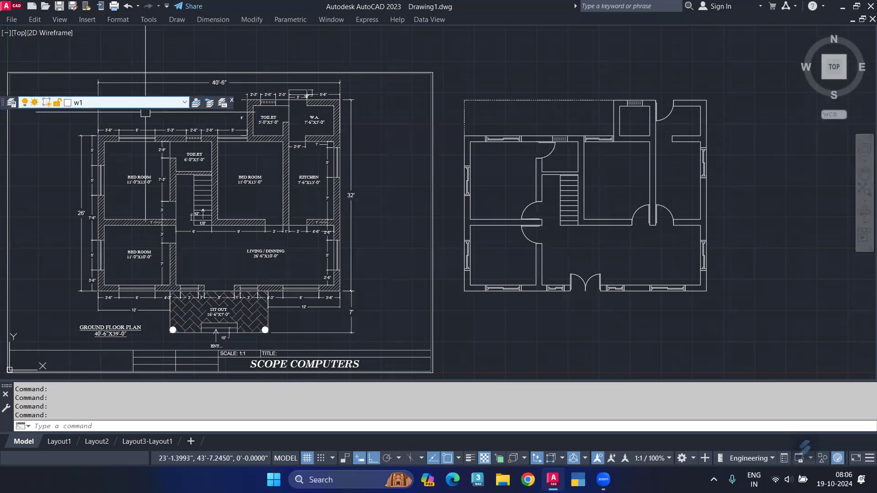
drag(4, 105, 15, 61)
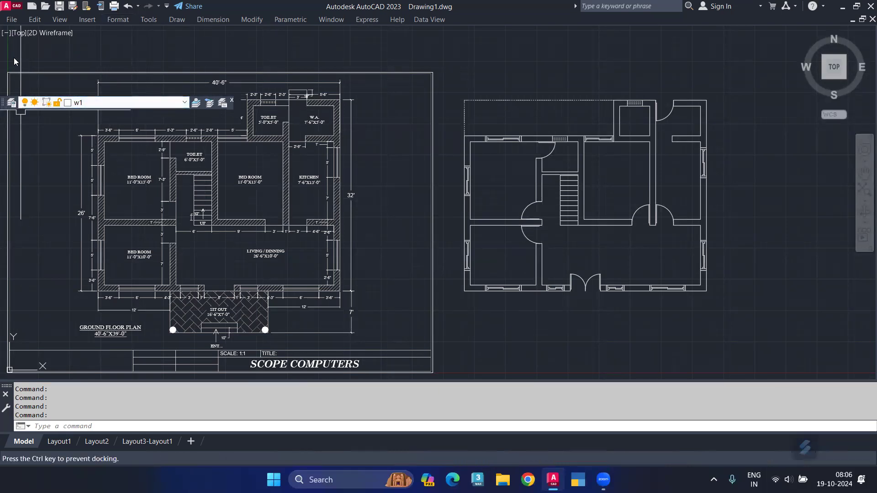
drag(76, 37, 76, 37)
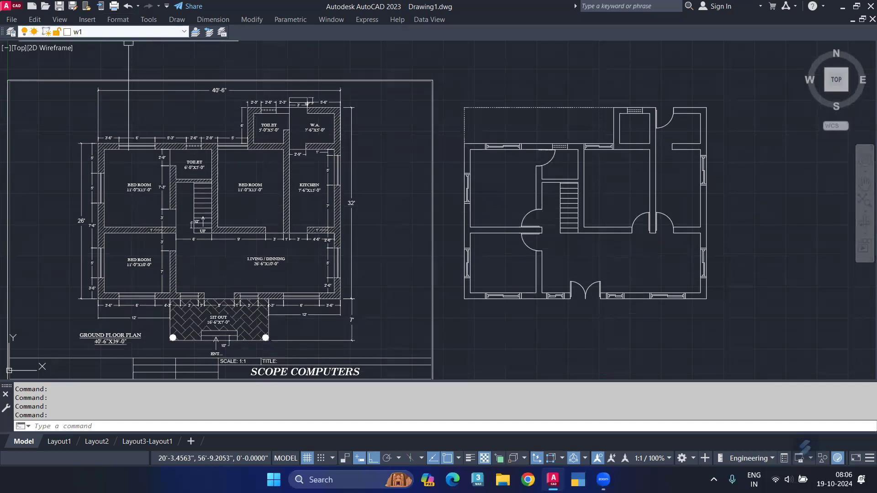
scroll(513, 153, up, 4)
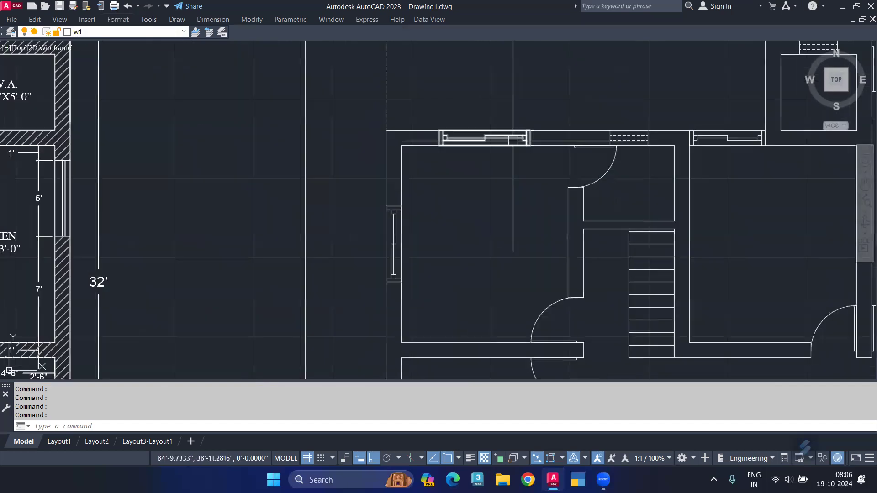
Step: Select all windows similar to the top-wall window and move them to layer w1
text(Slmi)
click(557, 169)
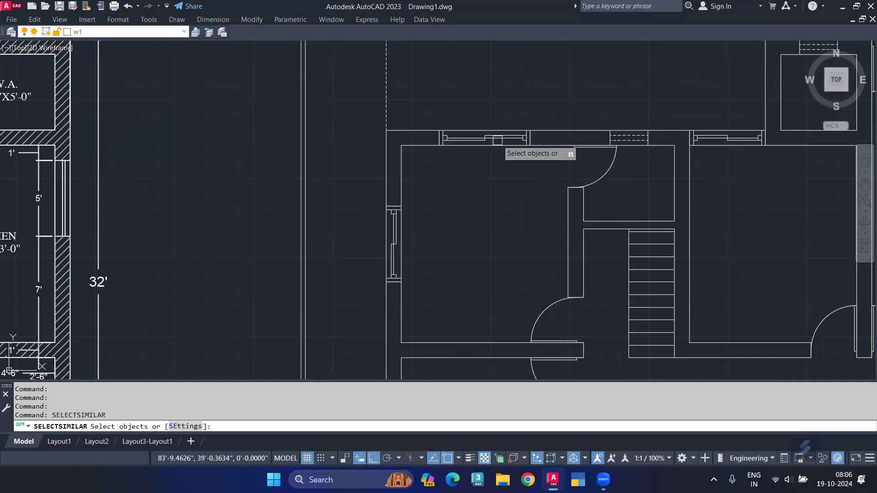
click(493, 139)
scroll(492, 138, down, 3)
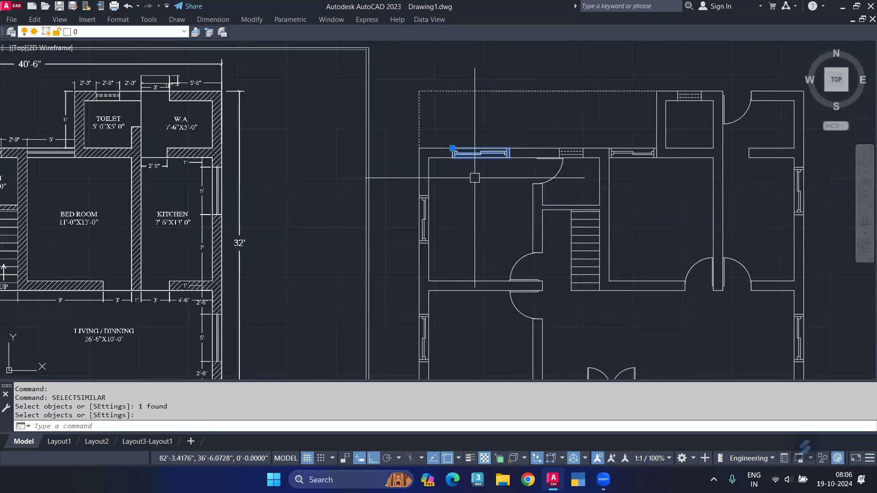
mouse_move(456, 198)
middle_down()
mouse_move(483, 122)
mouse_move(482, 183)
middle_up()
click(114, 32)
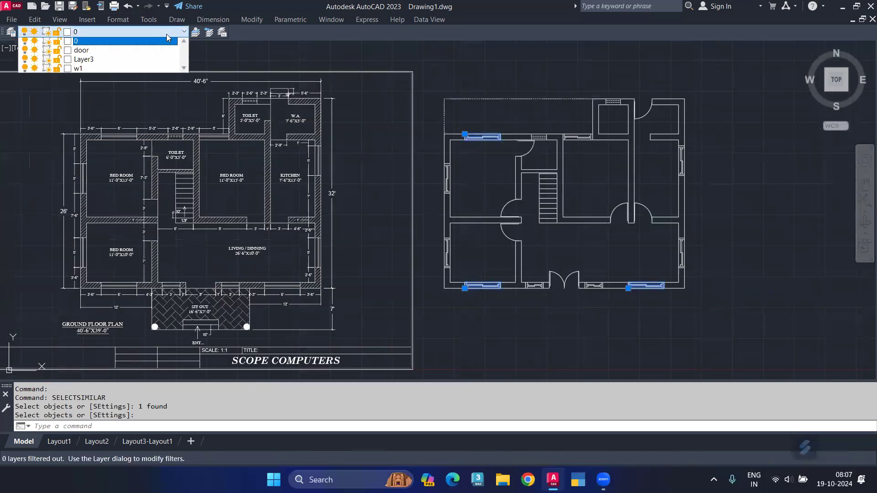
click(114, 70)
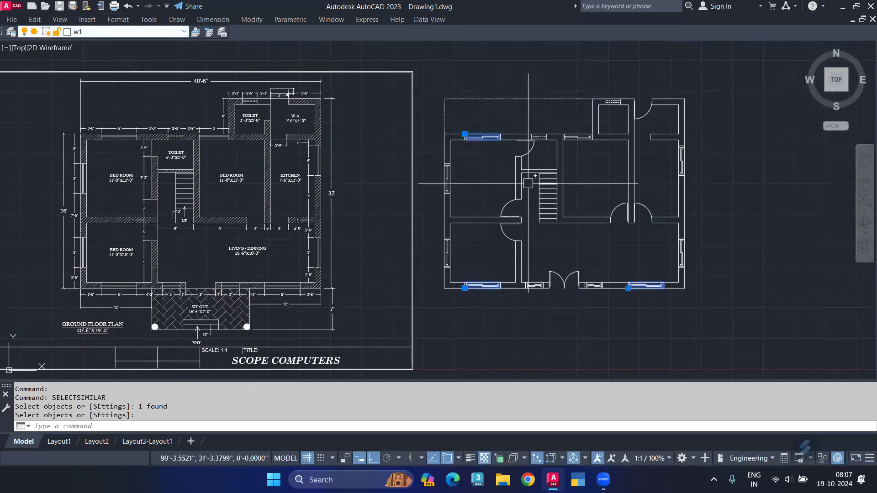
key(Escape)
Step: Select all windows similar to the side-wall window and put them on layer w1
scroll(457, 181, up, 3)
scroll(427, 179, up, 2)
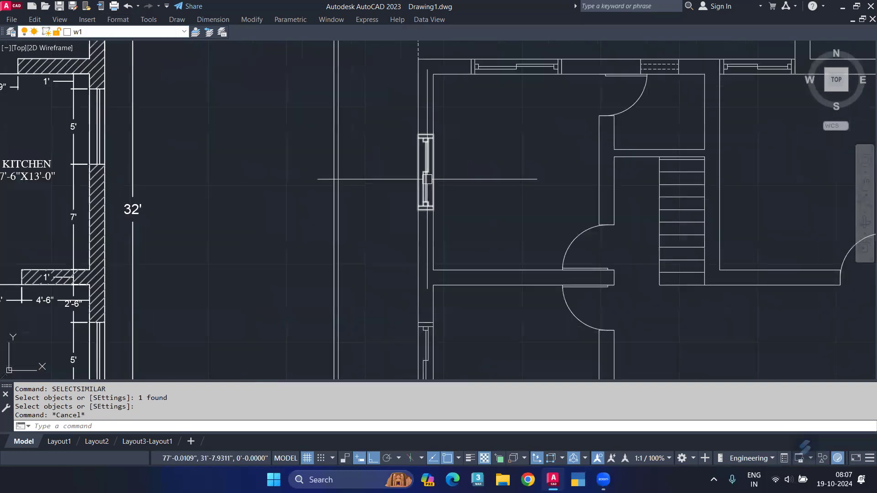
key(Return)
click(428, 179)
key(Return)
scroll(427, 179, down, 3)
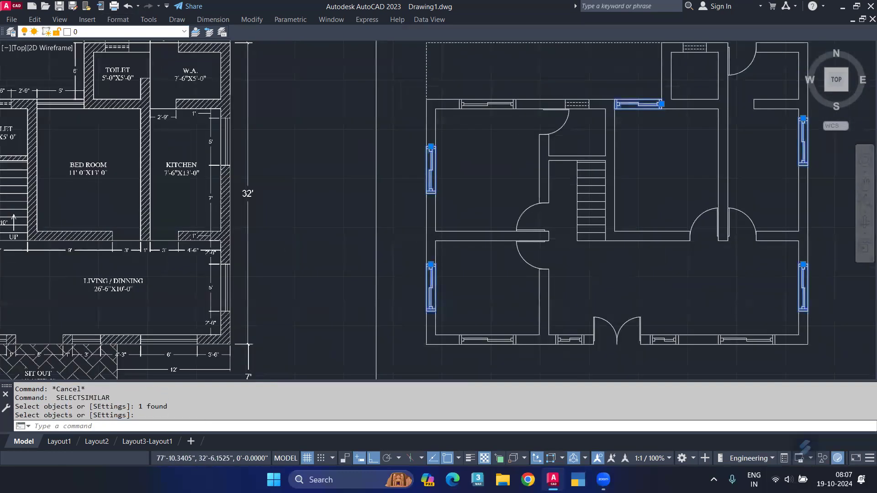
scroll(440, 166, down, 3)
click(174, 33)
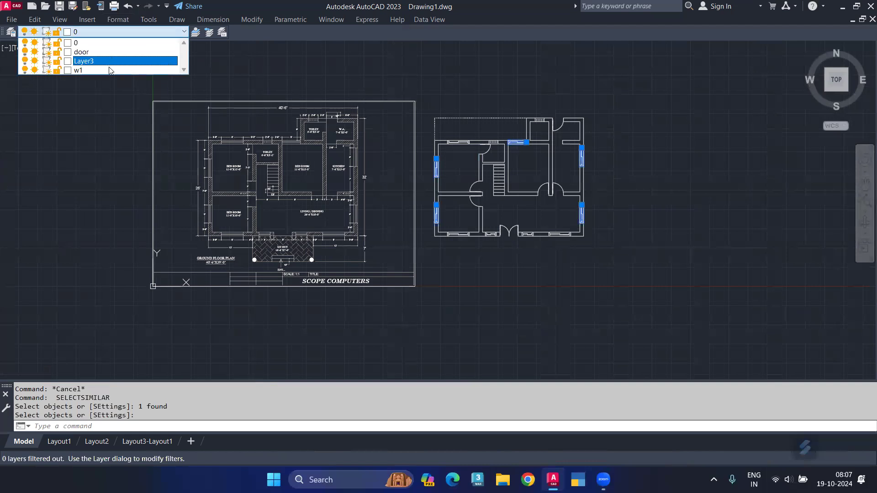
click(110, 70)
scroll(481, 238, up, 2)
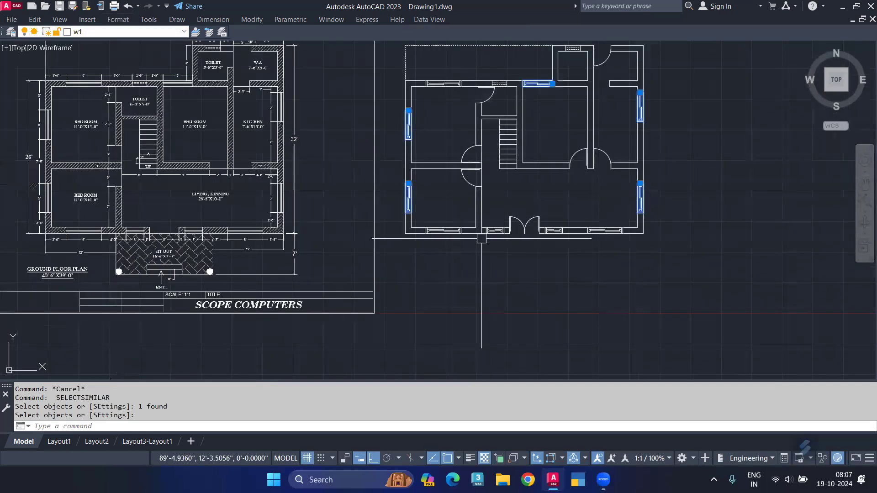
scroll(482, 238, up, 2)
Step: Move the windows similar to the bottom-wall window onto layer w1 and clear the selection
key(Return)
key(Return)
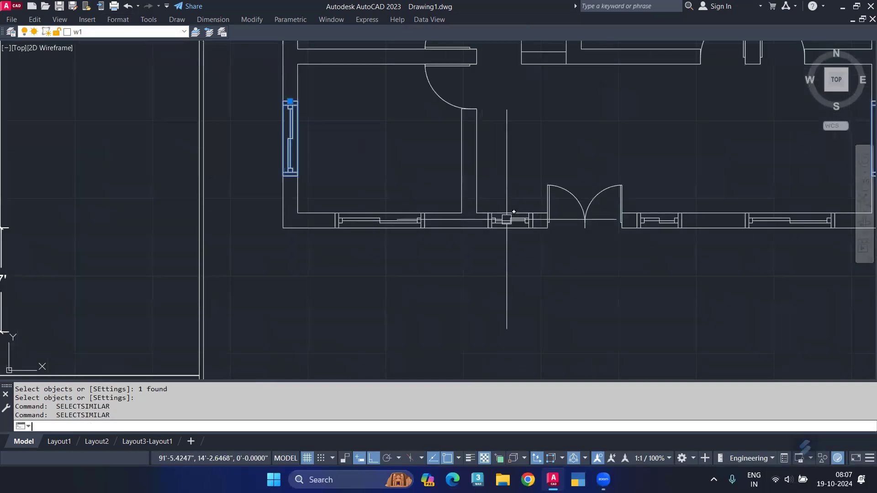
key(Escape)
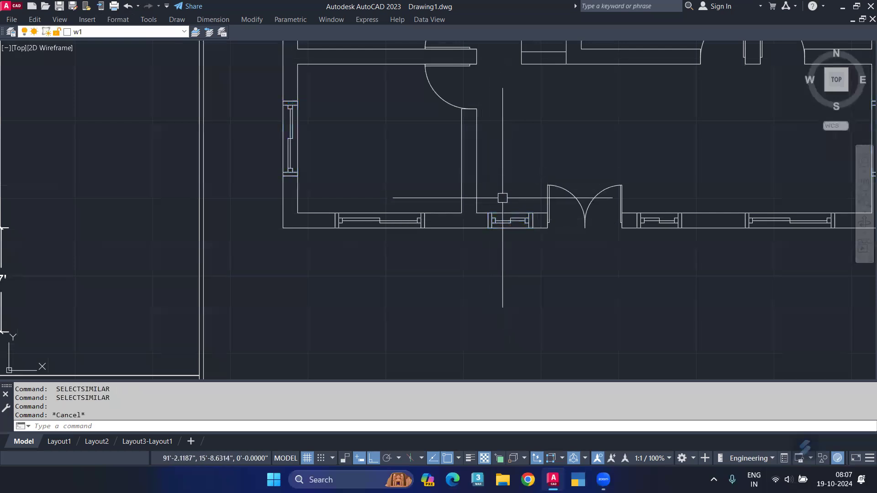
key(Return)
click(512, 221)
scroll(525, 183, down, 3)
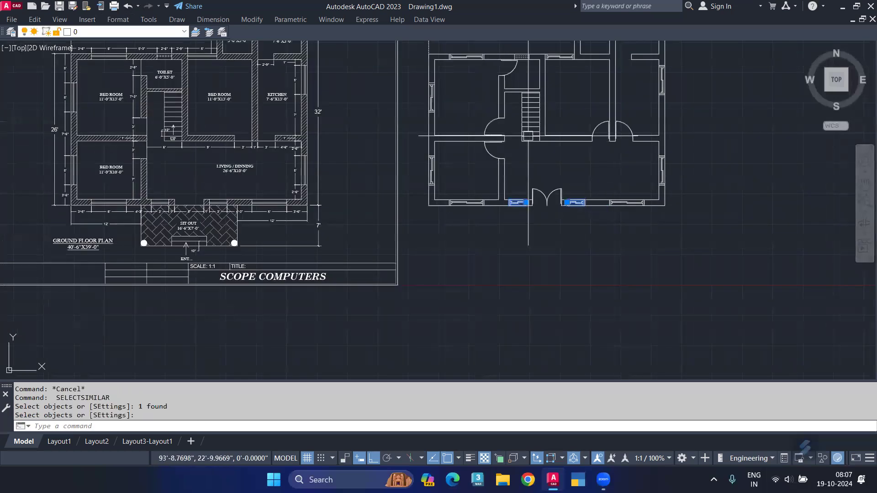
click(130, 34)
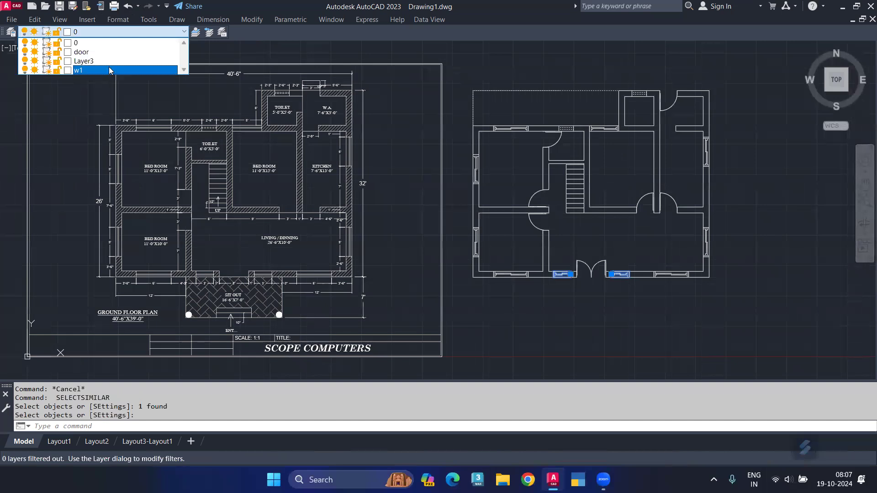
click(110, 69)
key(Escape)
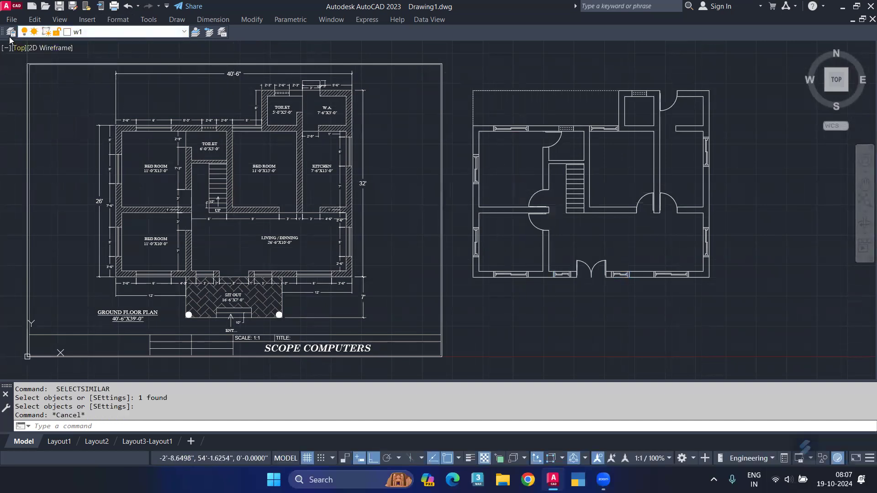
Step: Give layer w1 index colour 34 (brown) and close the layer properties
click(11, 32)
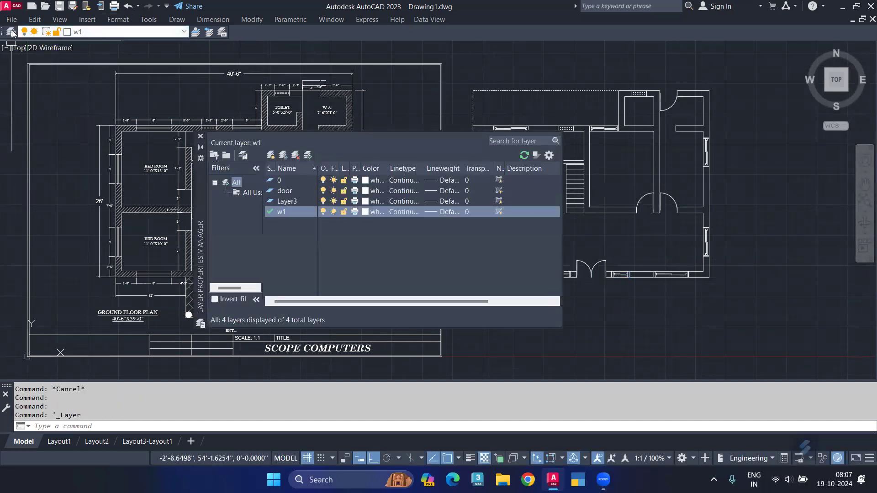
click(366, 213)
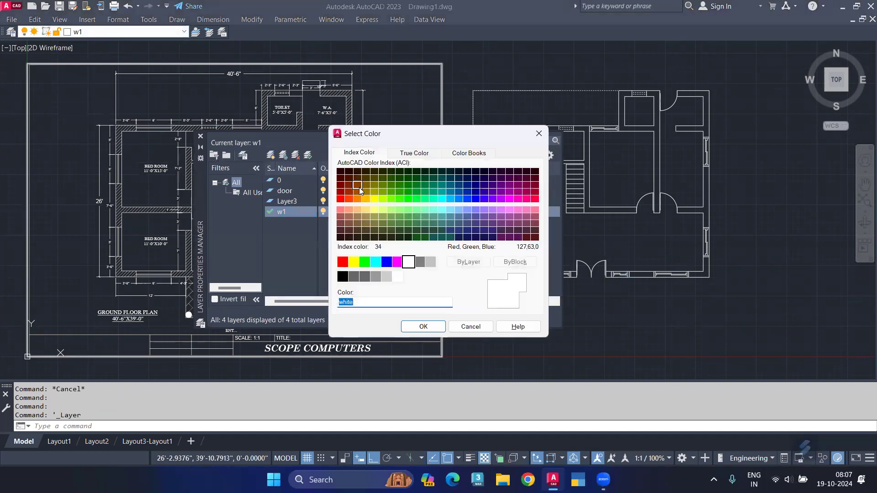
click(359, 187)
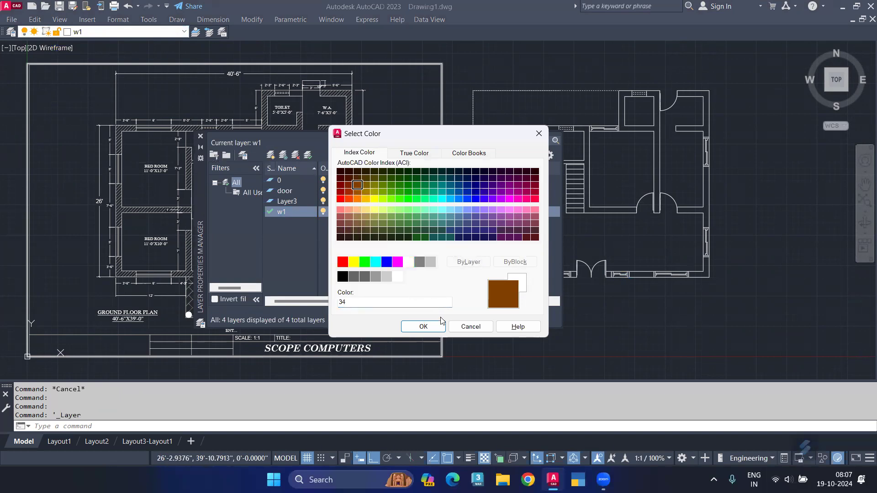
click(429, 330)
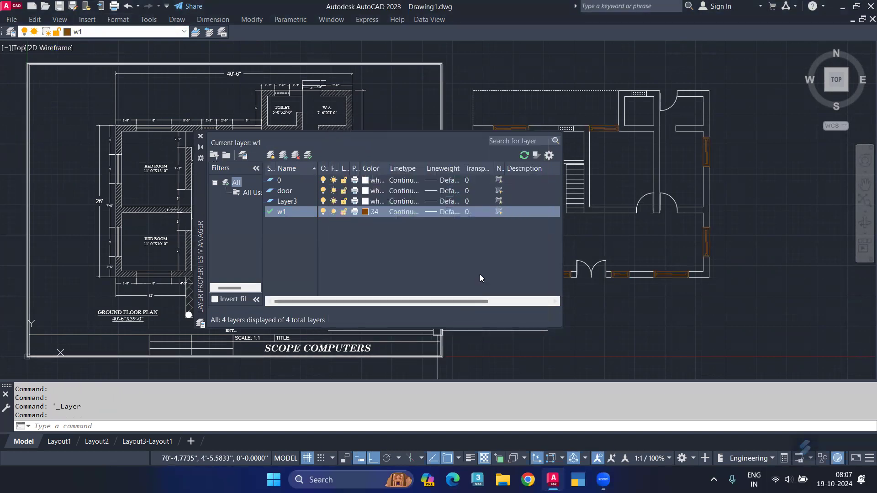
click(201, 136)
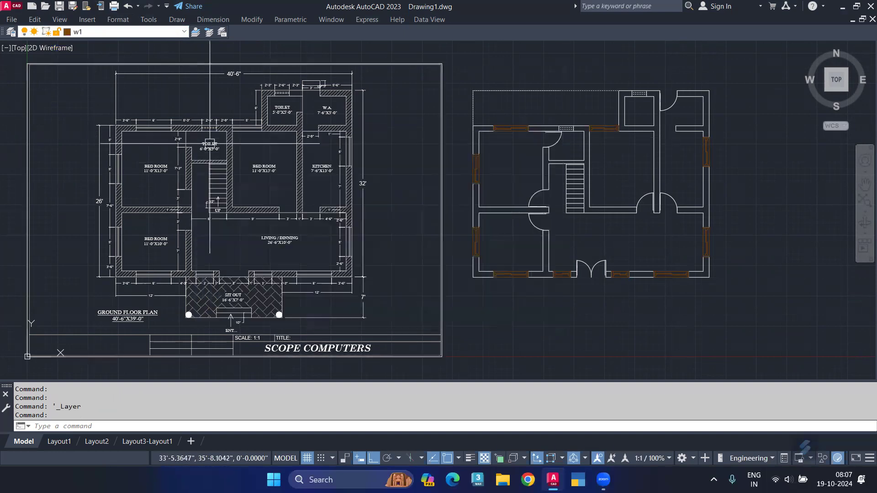
scroll(524, 174, up, 2)
scroll(525, 169, up, 2)
scroll(525, 169, down, 2)
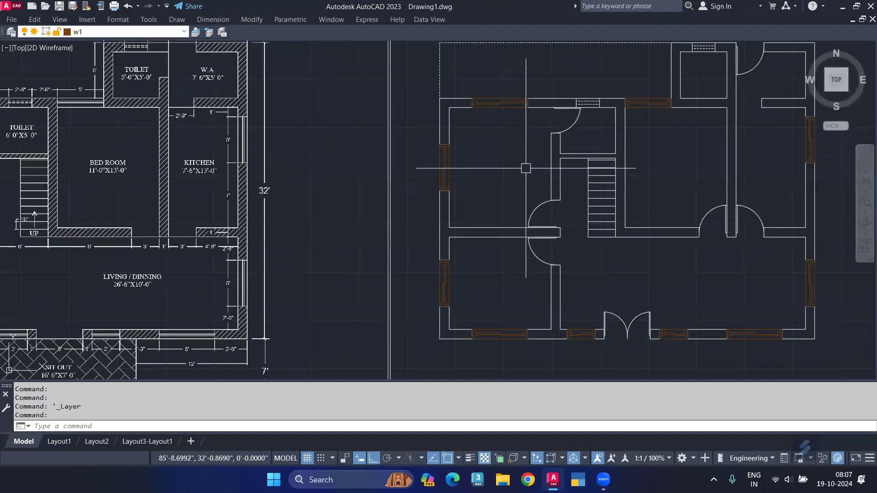
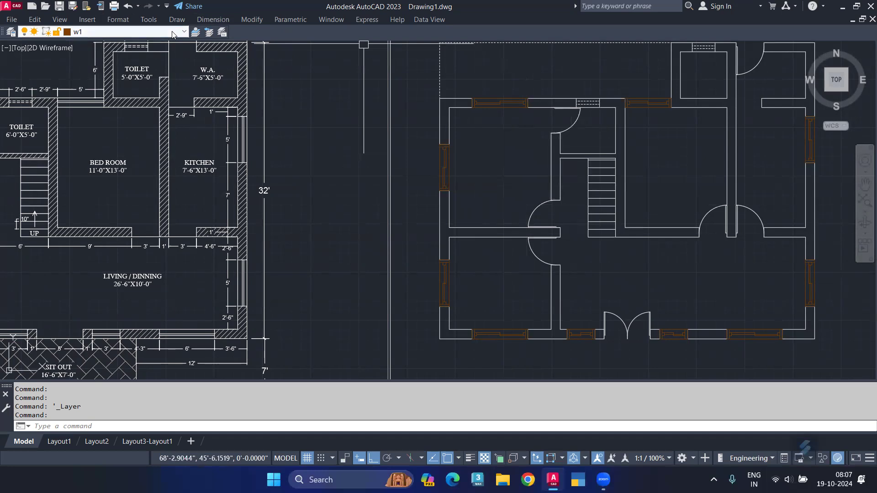
Step: Select every door in the plan with SELECTSIMILAR from one picked door
click(133, 31)
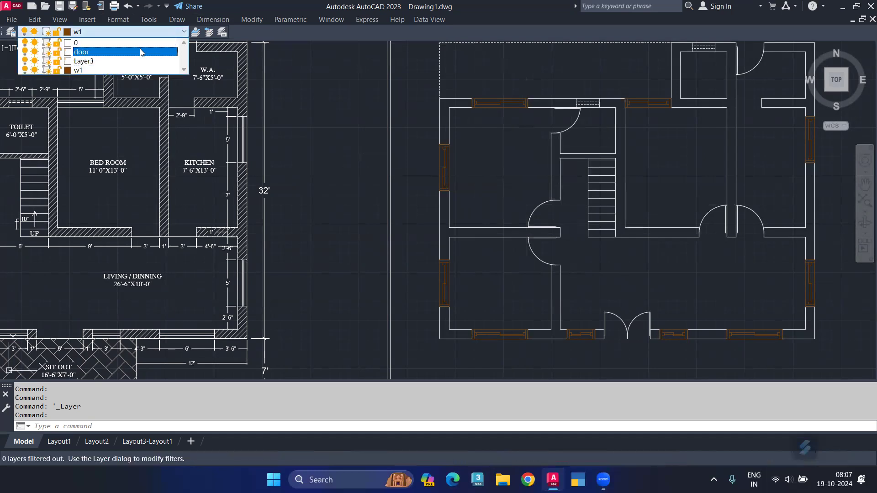
click(474, 158)
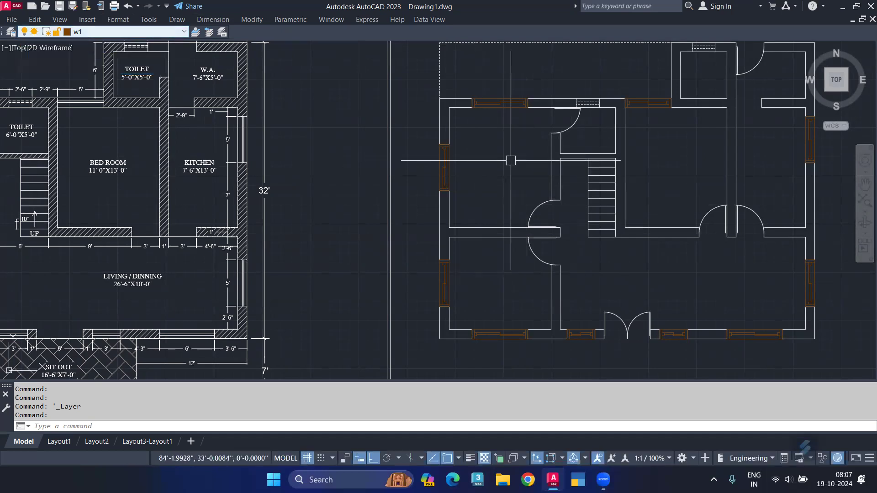
scroll(576, 123, up, 2)
text(s)
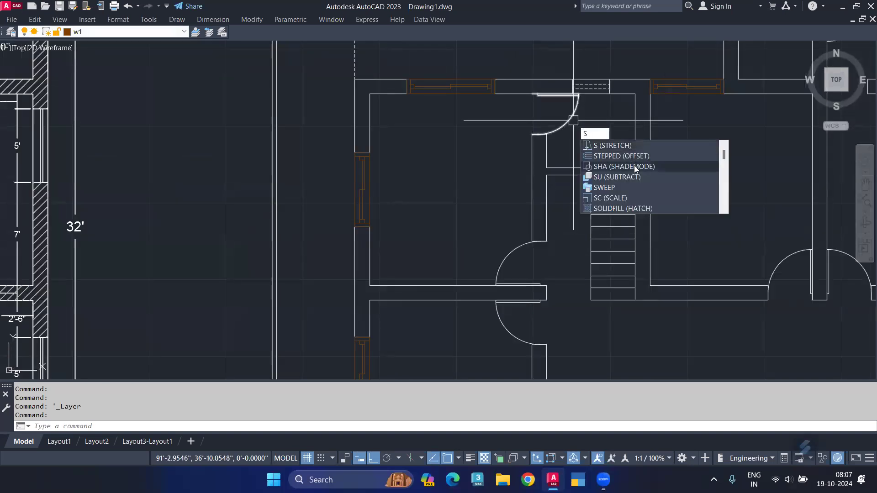
text(e)
click(635, 167)
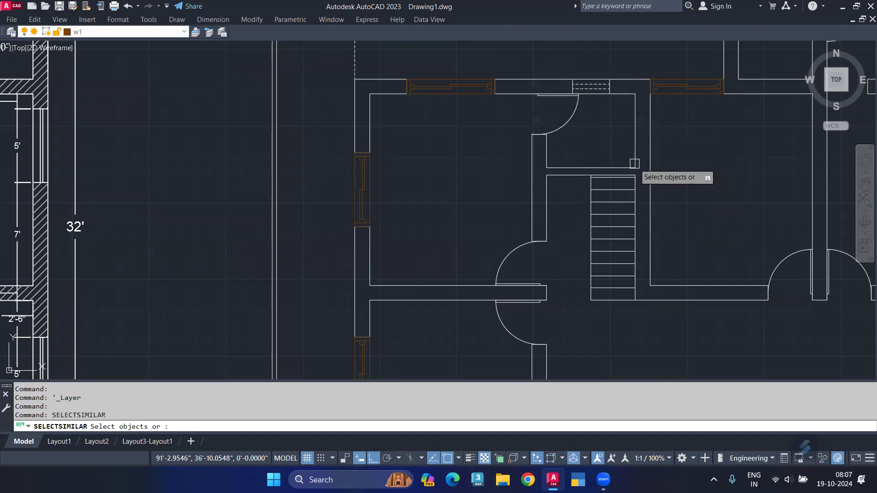
click(567, 121)
key(Return)
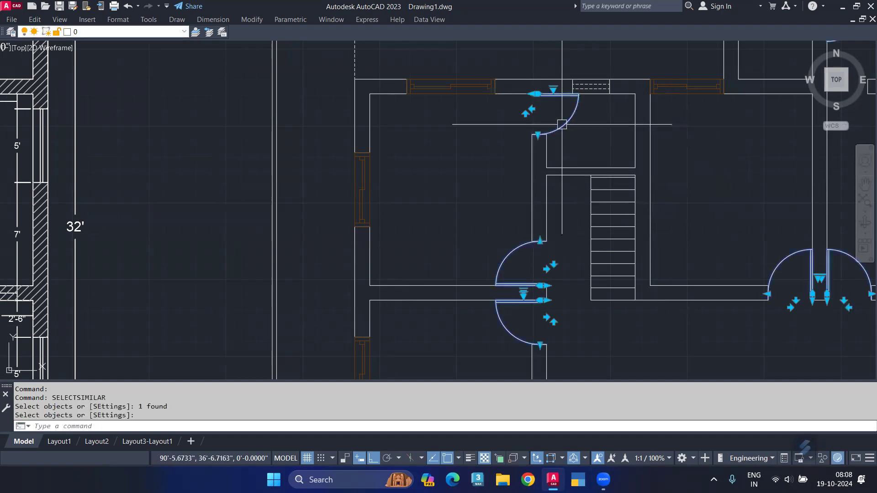
Step: Move the selected doors onto the door layer and deselect them
scroll(651, 241, down, 2)
scroll(651, 241, down, 2)
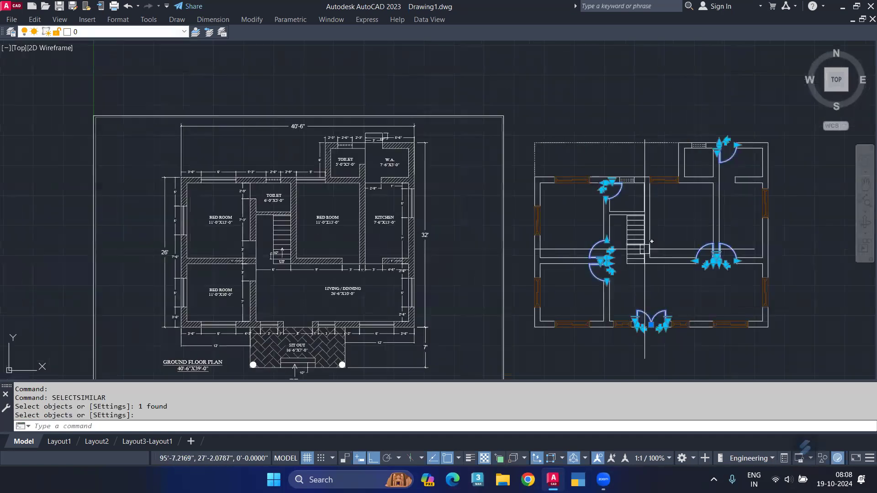
click(159, 31)
click(103, 54)
key(Escape)
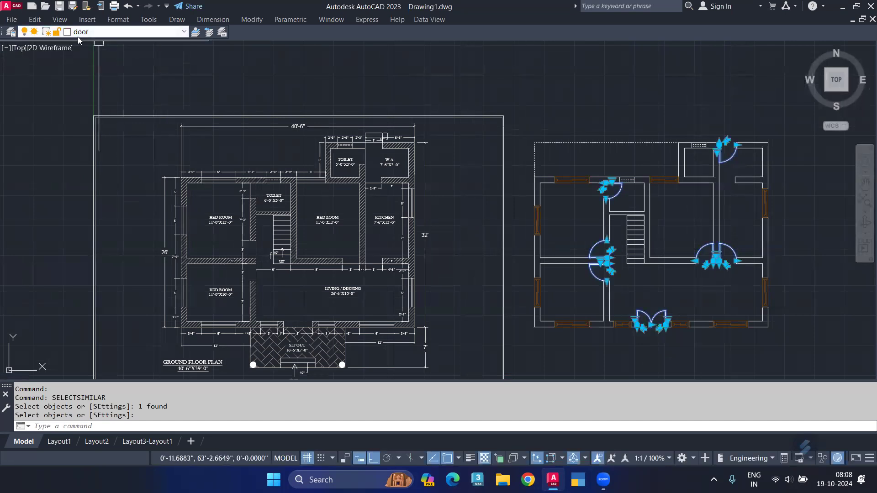
Step: Give the door layer yellow-ochre colour 42 in Layer Properties
click(10, 32)
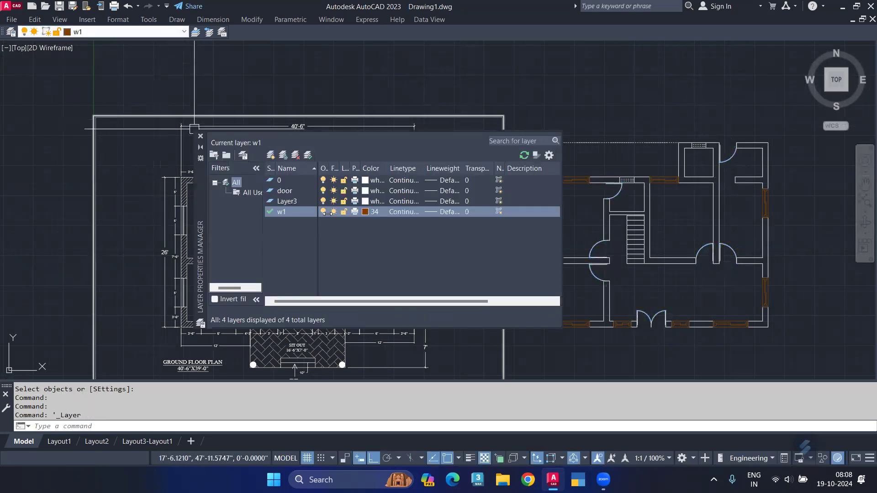
click(364, 191)
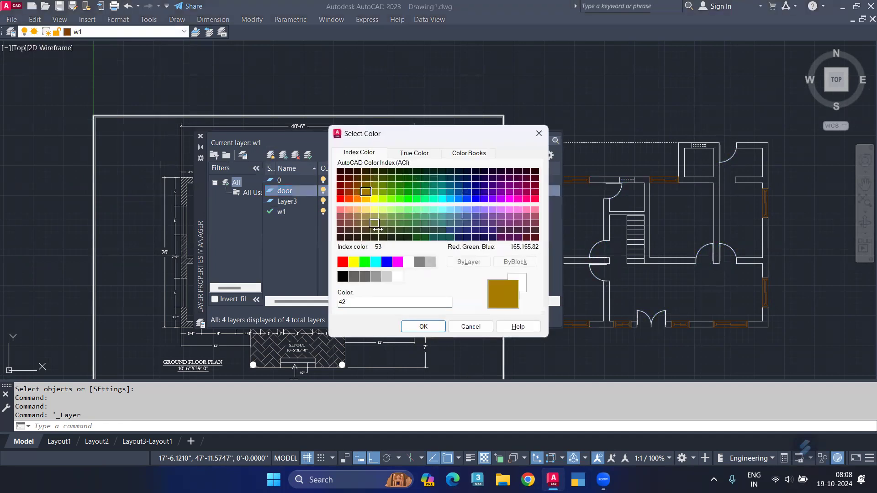
click(423, 327)
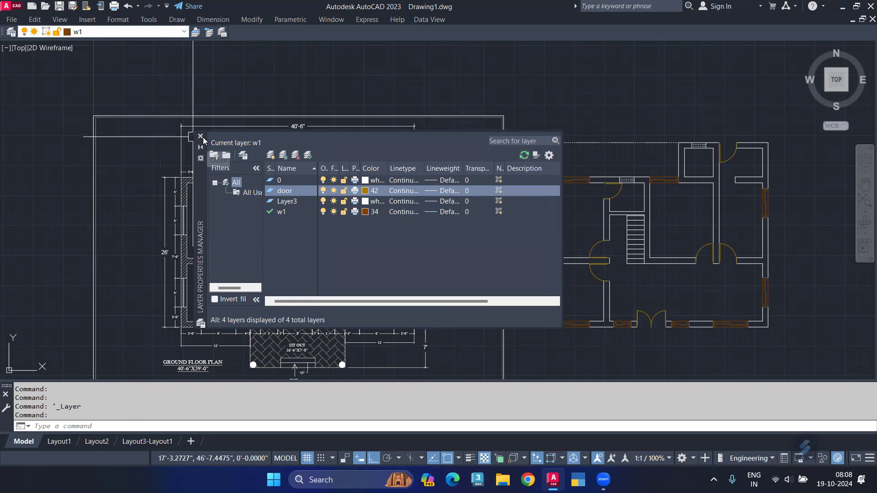
click(200, 136)
key(Escape)
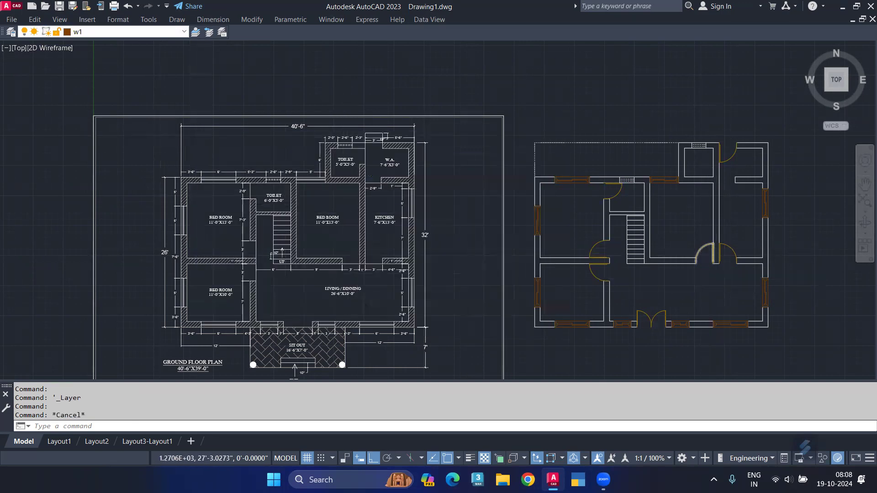
scroll(615, 225, up, 2)
middle_drag(616, 225, 522, 194)
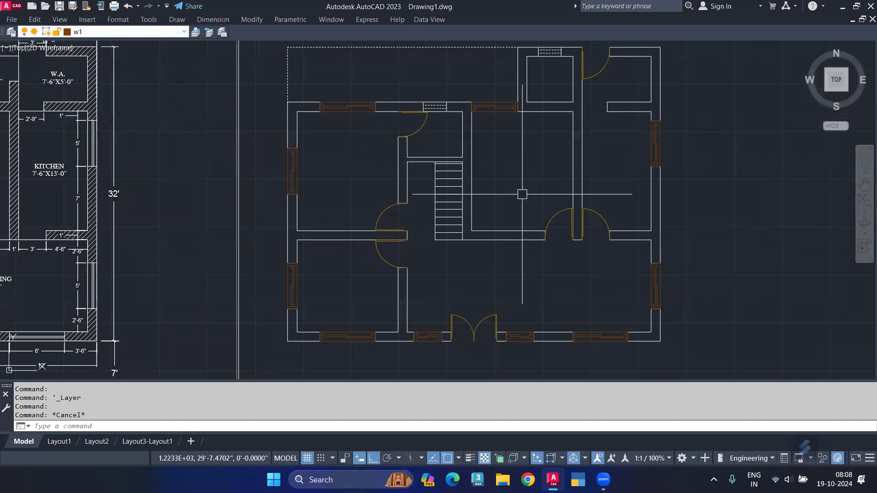
Step: Turn off the w1 layer, accepting the warning
click(156, 32)
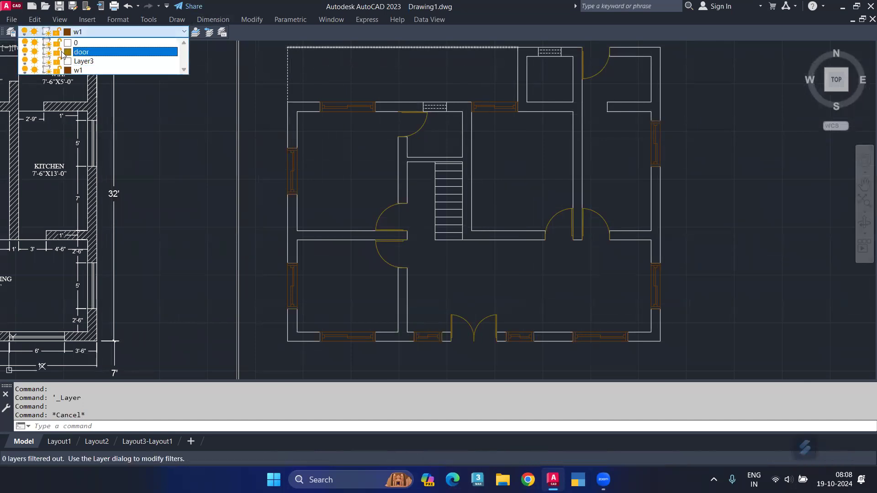
click(25, 72)
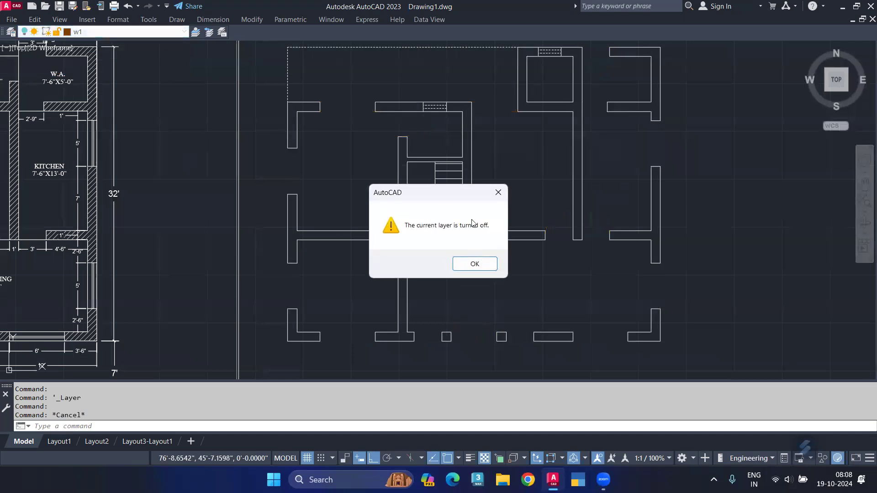
click(477, 264)
scroll(441, 174, up, 4)
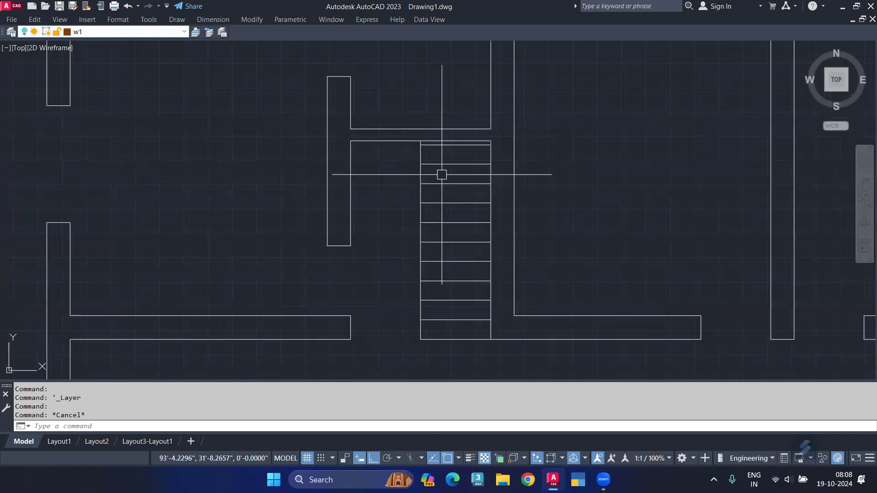
scroll(444, 148, up, 2)
scroll(445, 153, down, 6)
Step: Hide the small opening marks with HIDEOBJECTS
click(419, 87)
middle_drag(456, 127, 495, 196)
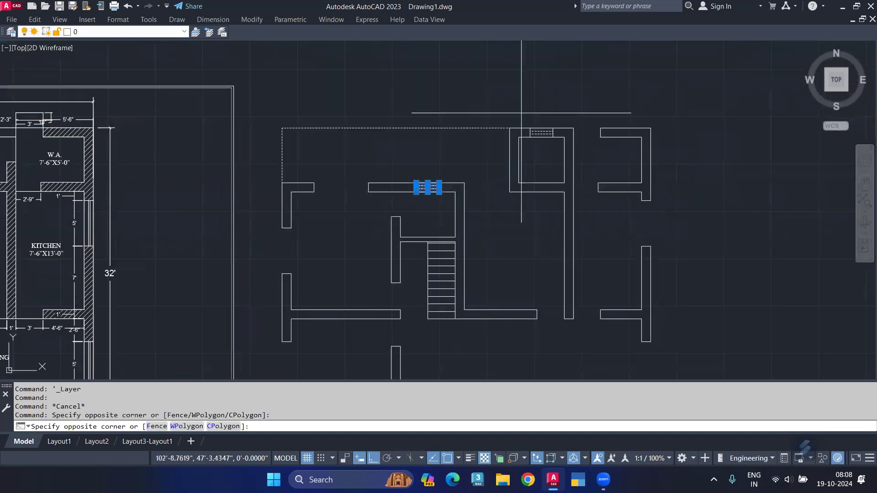
click(558, 156)
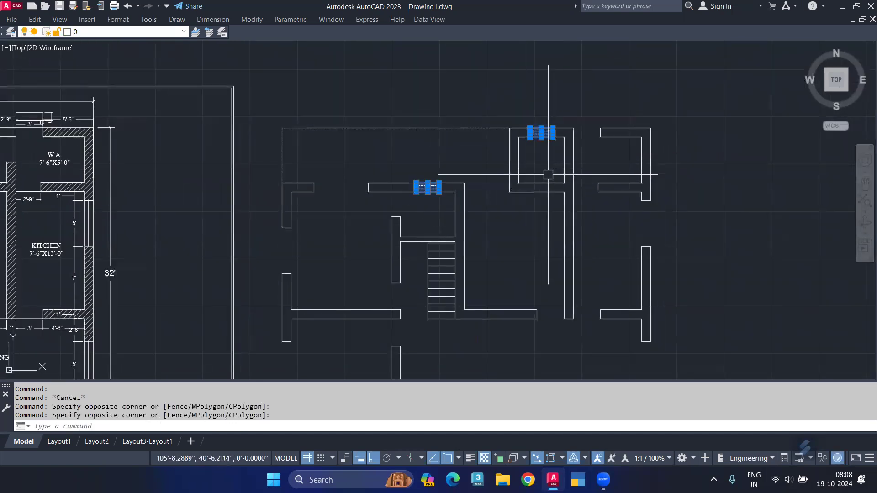
text(HIde)
click(586, 209)
Step: Hide the stair lines as well
middle_drag(425, 254, 427, 199)
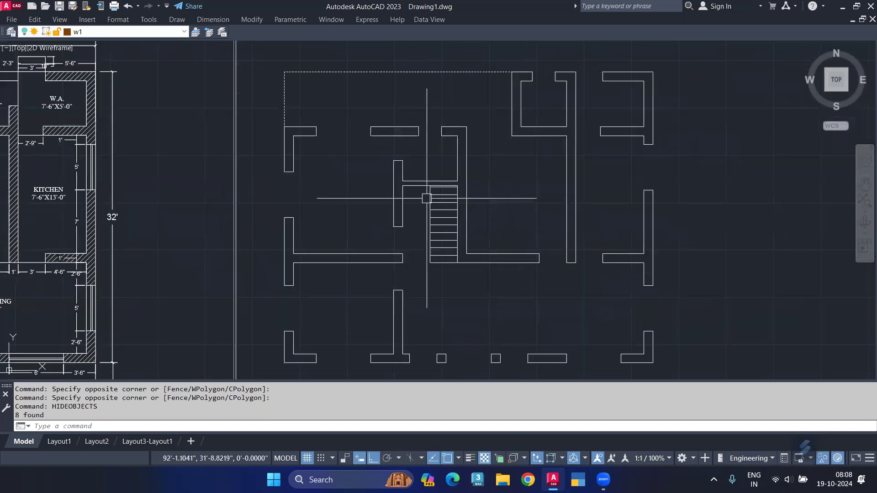
click(418, 163)
scroll(462, 282, up, 2)
click(460, 289)
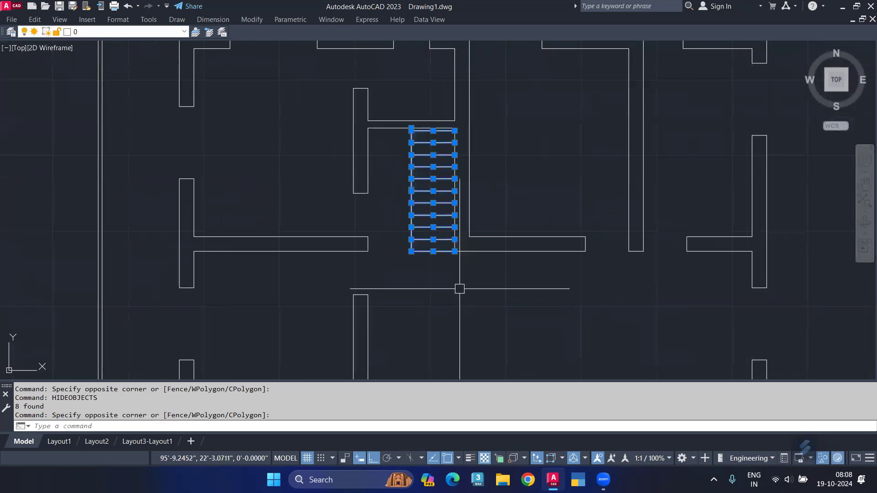
key(Return)
Step: Crossing-select all remaining wall lines of the plan
scroll(420, 205, down, 4)
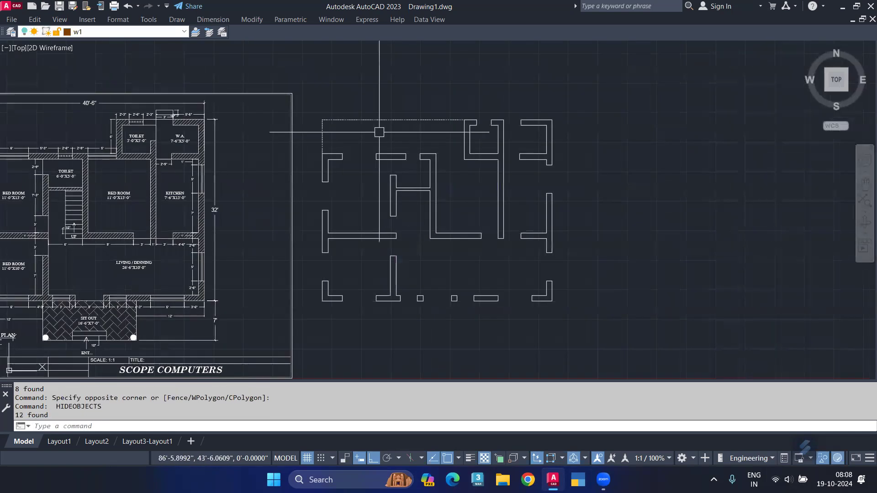
click(586, 74)
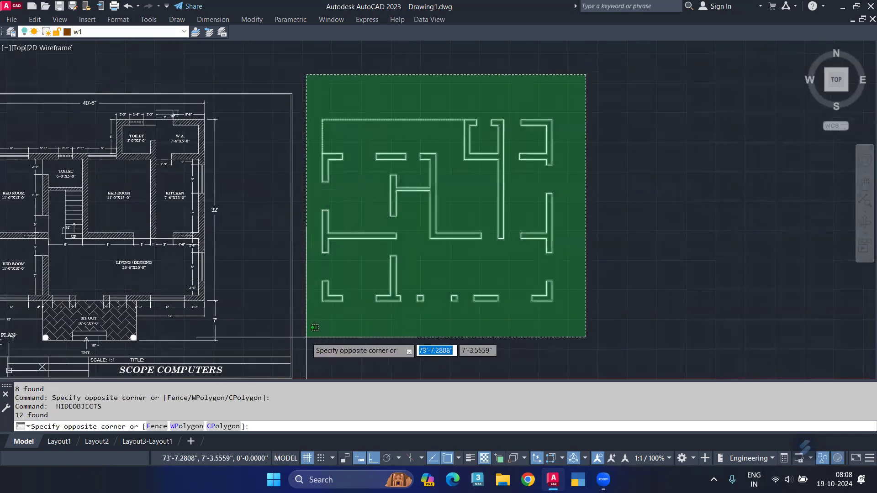
click(306, 337)
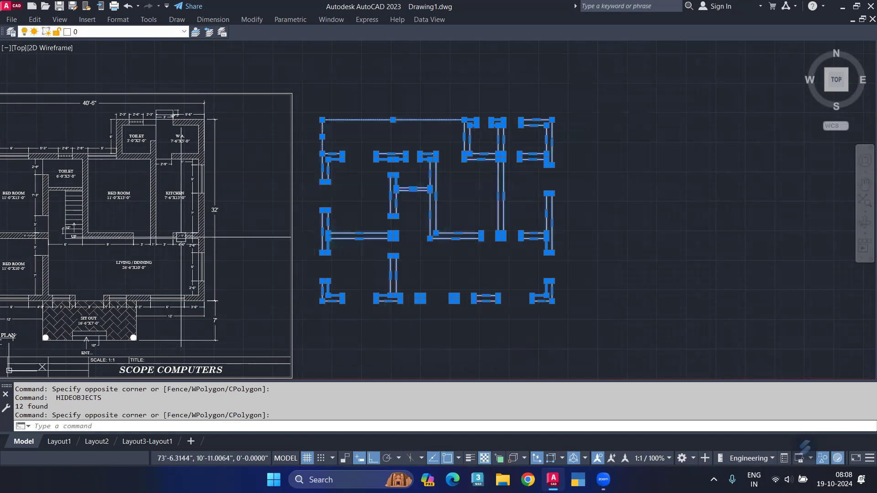
click(11, 32)
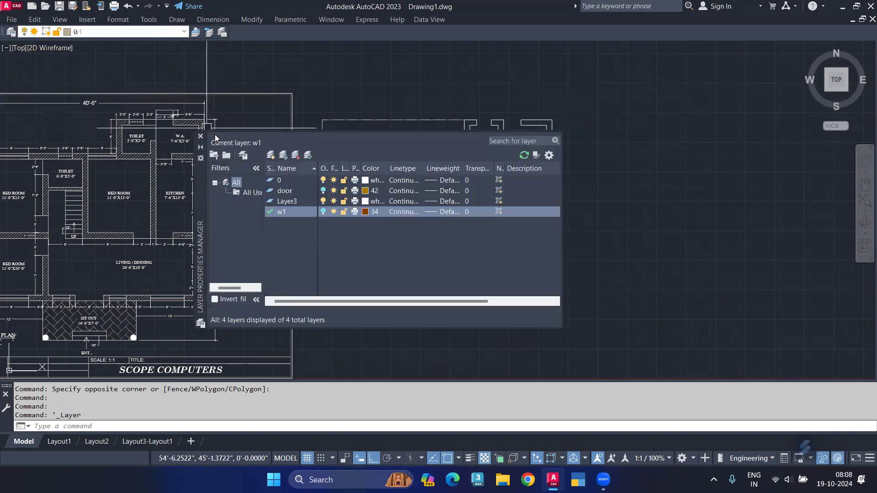
Step: Set layer 0's colour back to white after trying yellow and red
click(366, 180)
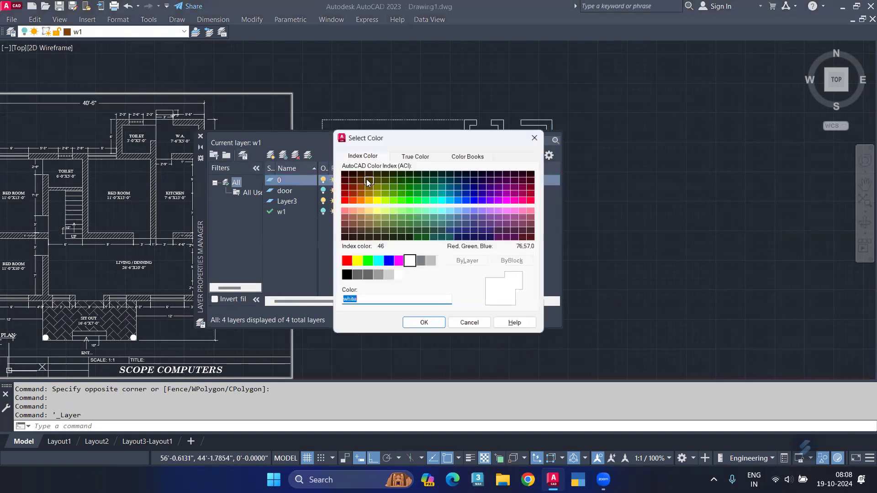
click(355, 263)
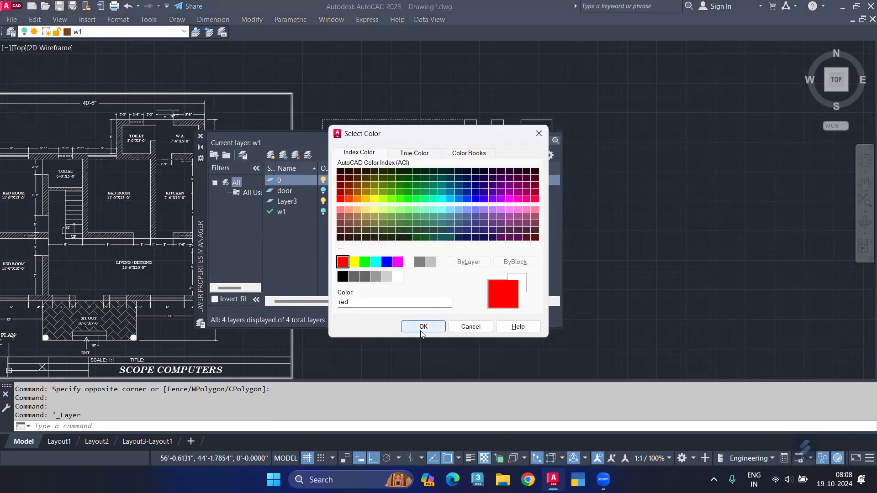
click(424, 327)
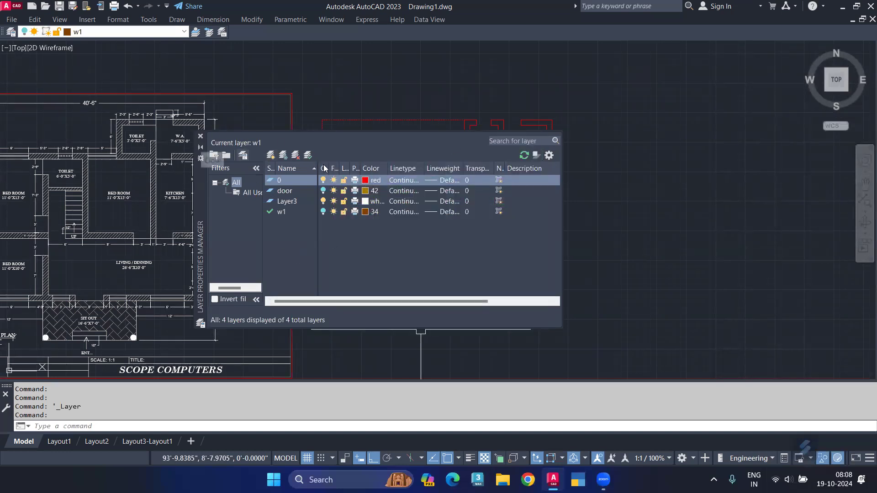
click(369, 181)
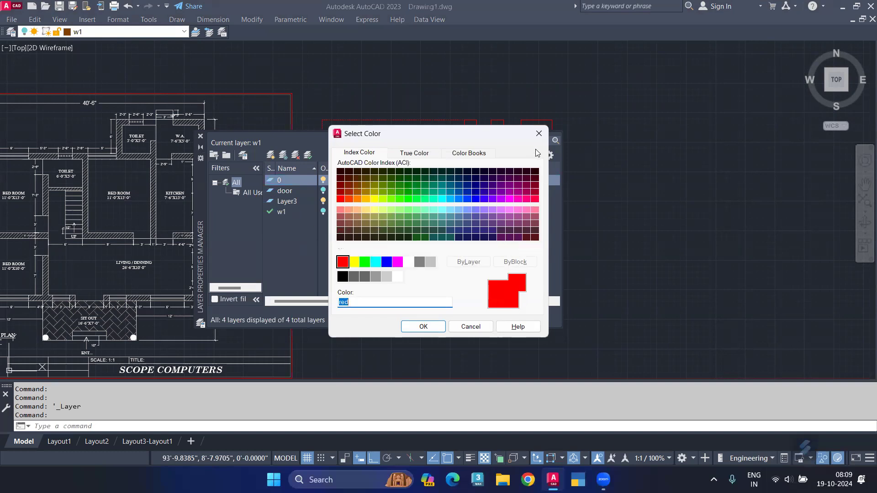
click(541, 138)
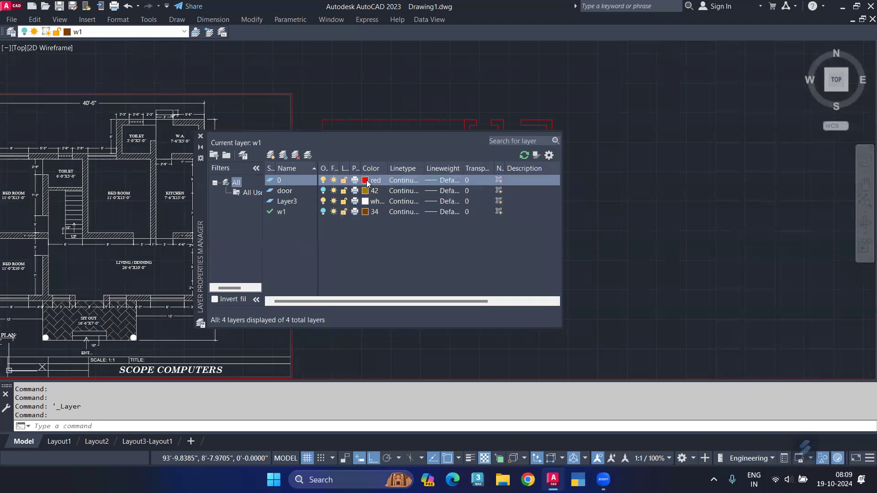
click(366, 180)
click(412, 261)
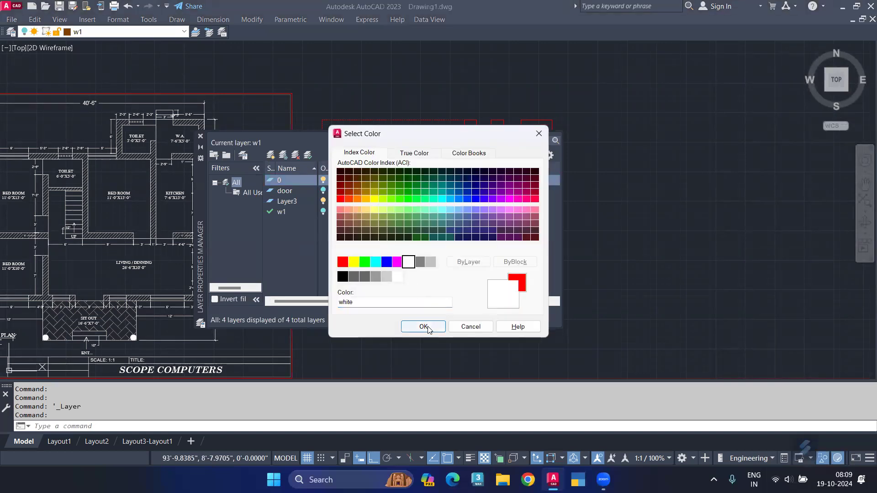
click(425, 320)
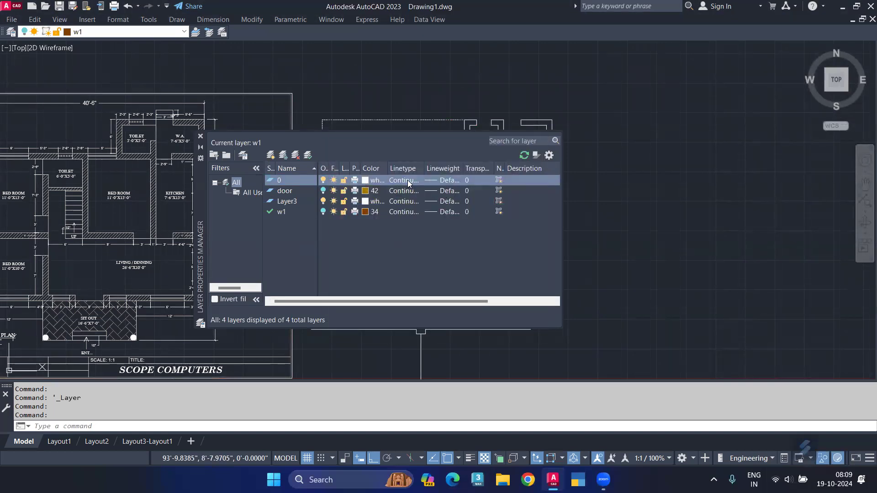
Step: Give layer 0 a 0.30 mm lineweight and close Layer Properties
click(447, 183)
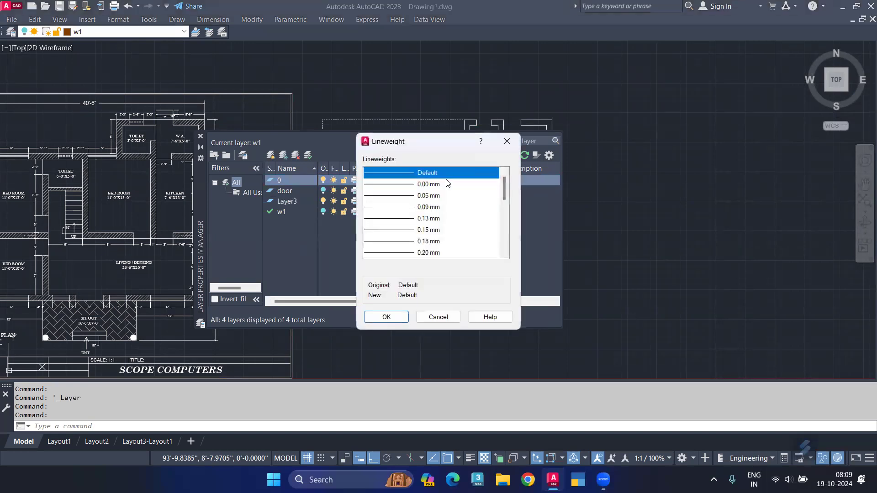
scroll(432, 214, down, 2)
click(421, 207)
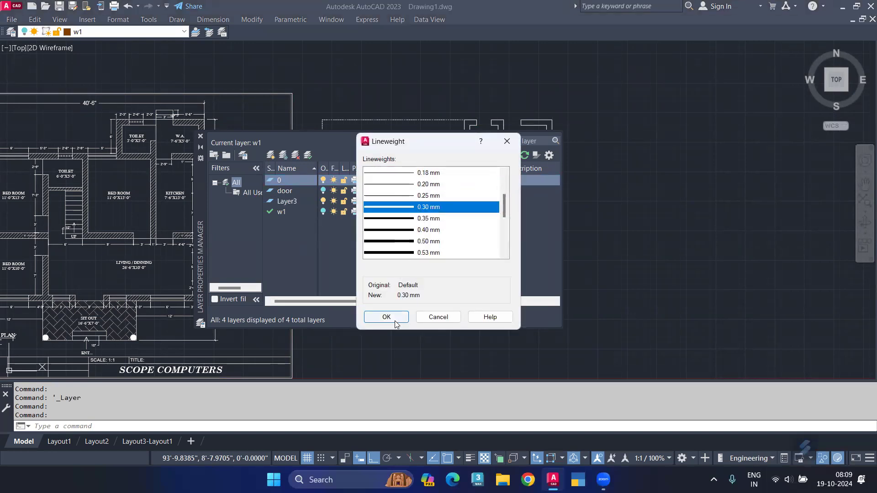
click(386, 317)
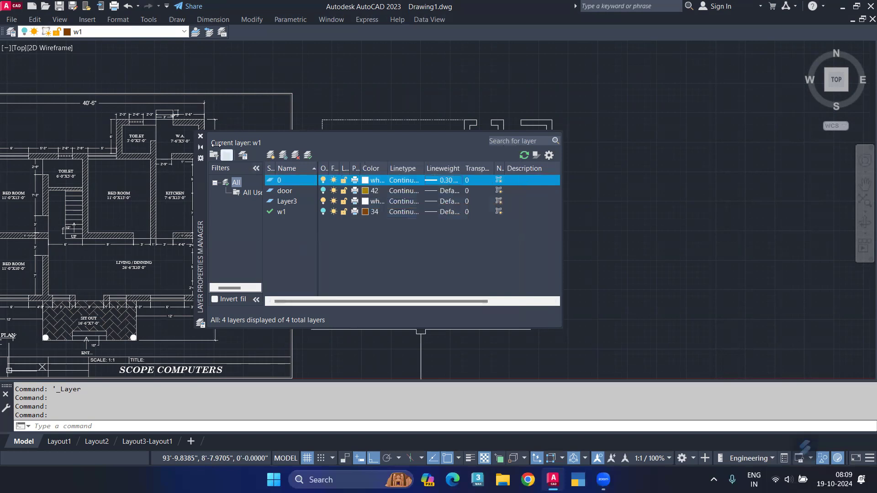
click(200, 136)
scroll(437, 209, up, 4)
scroll(470, 147, up, 2)
key(Escape)
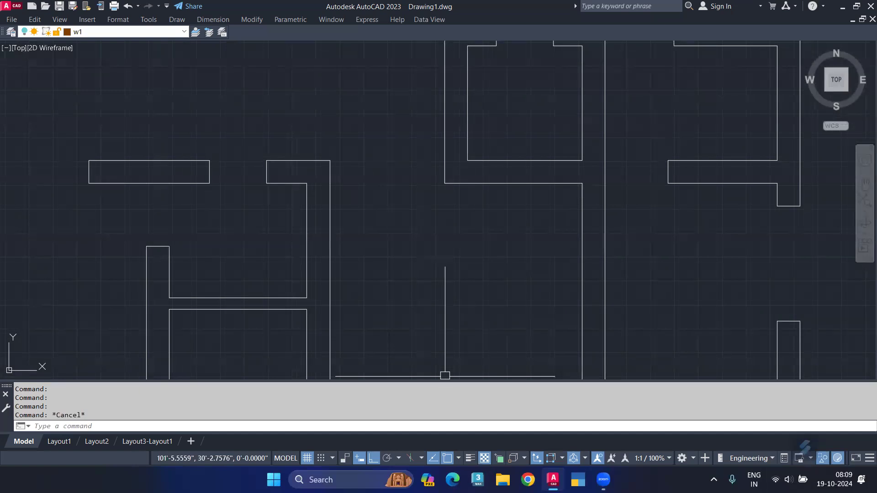
Step: Display lineweights and UNHIDE the hidden stairs and openings
click(470, 458)
scroll(498, 288, down, 3)
scroll(541, 214, down, 3)
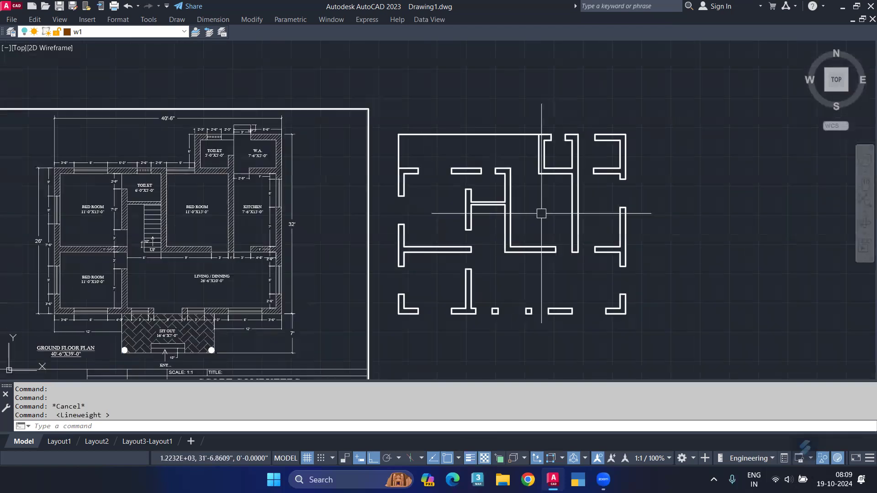
scroll(541, 213, up, 2)
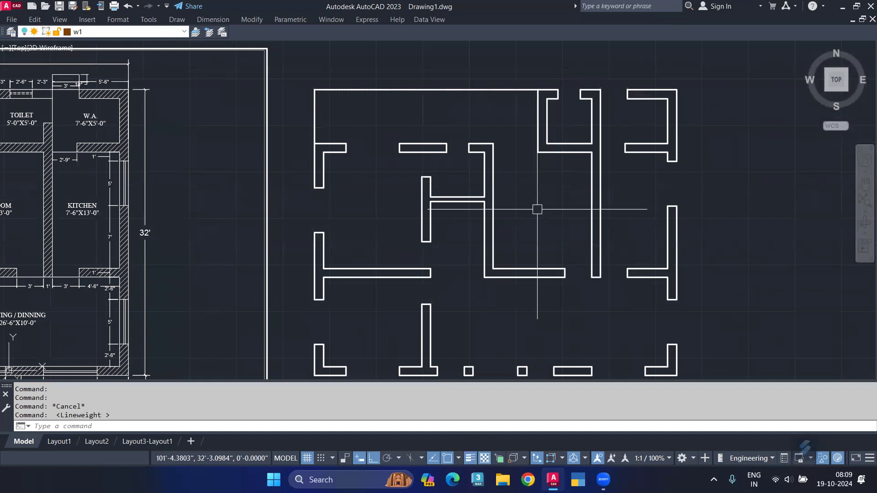
text(unhide)
key(Return)
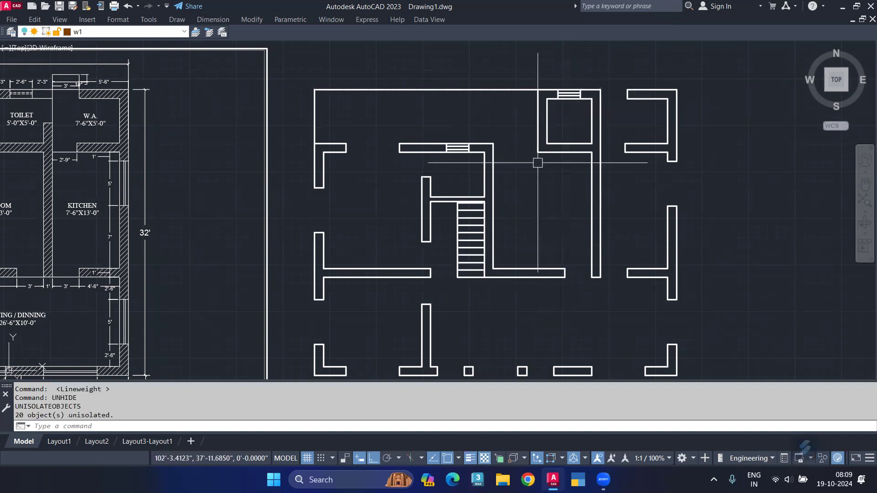
Step: Turn the door and w1 layers back on
click(27, 32)
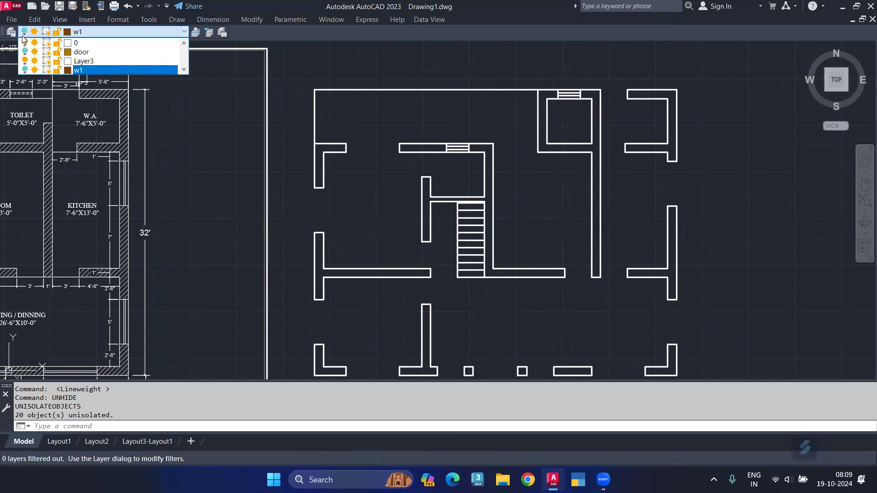
click(25, 70)
click(25, 51)
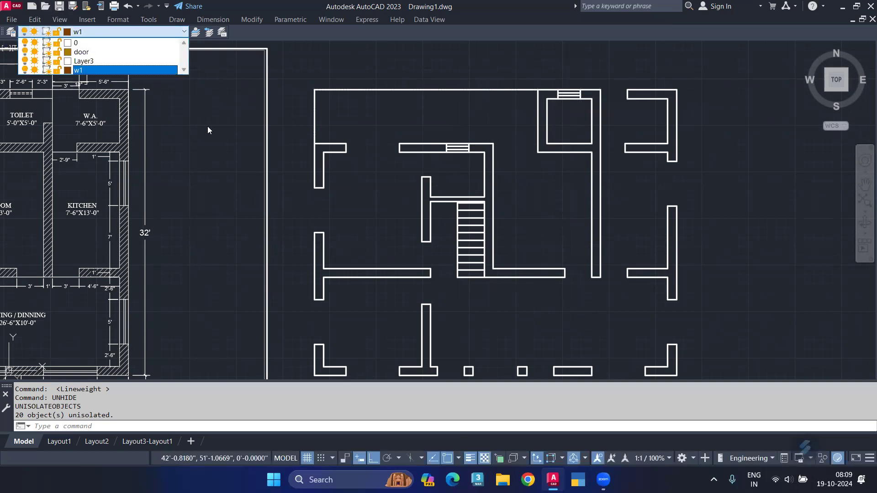
click(222, 184)
scroll(249, 143, up, 2)
scroll(256, 137, down, 2)
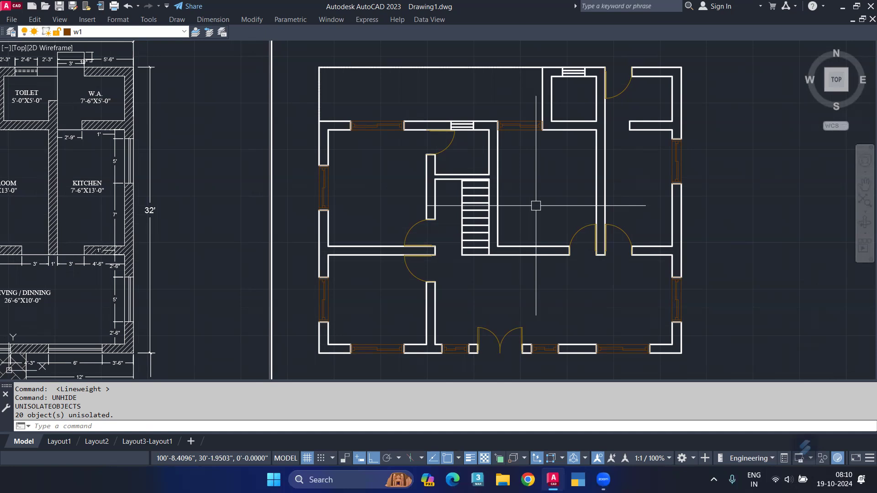
middle_drag(229, 135, 614, 206)
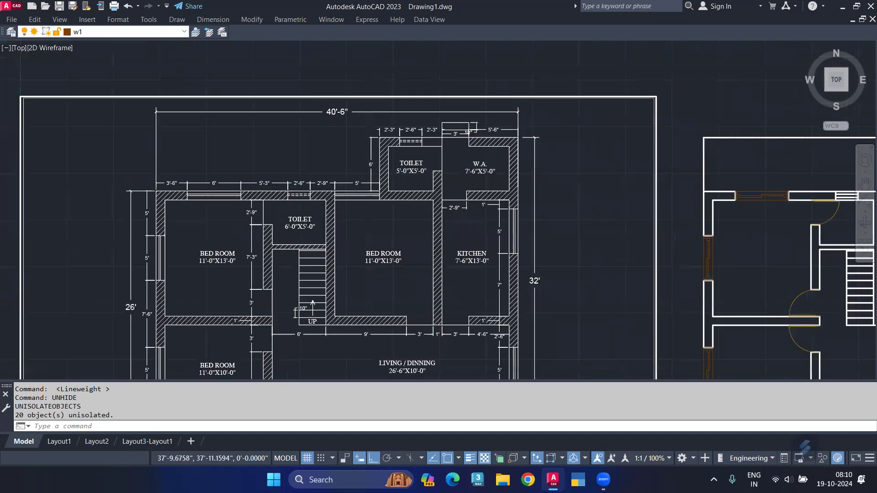
scroll(353, 199, up, 6)
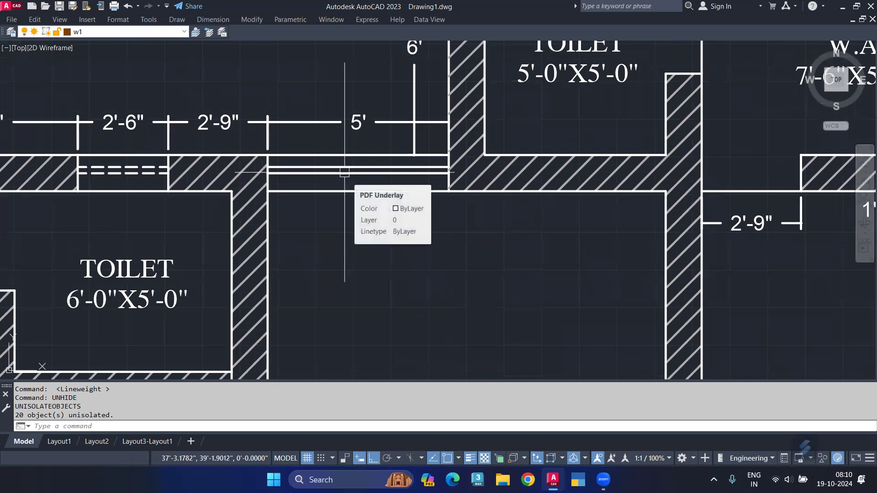
scroll(344, 173, down, 2)
scroll(344, 173, down, 4)
scroll(379, 201, down, 3)
scroll(417, 230, down, 4)
scroll(431, 210, down, 2)
scroll(438, 208, up, 4)
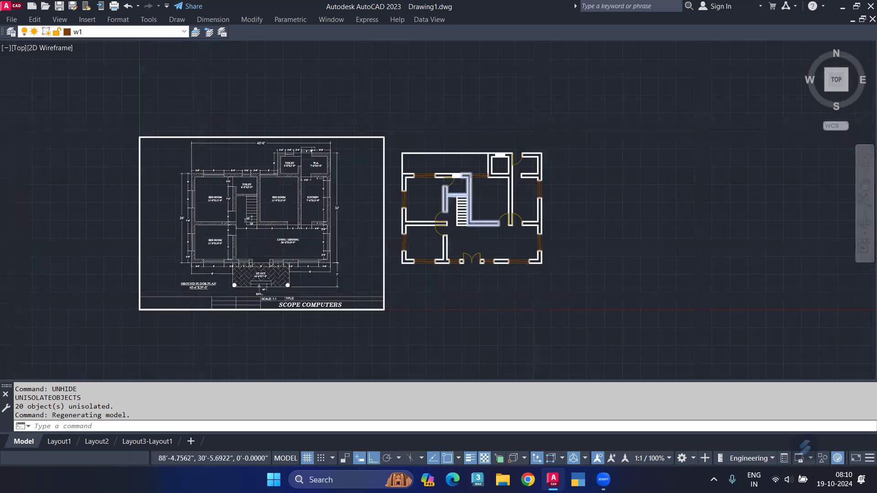
scroll(446, 207, up, 2)
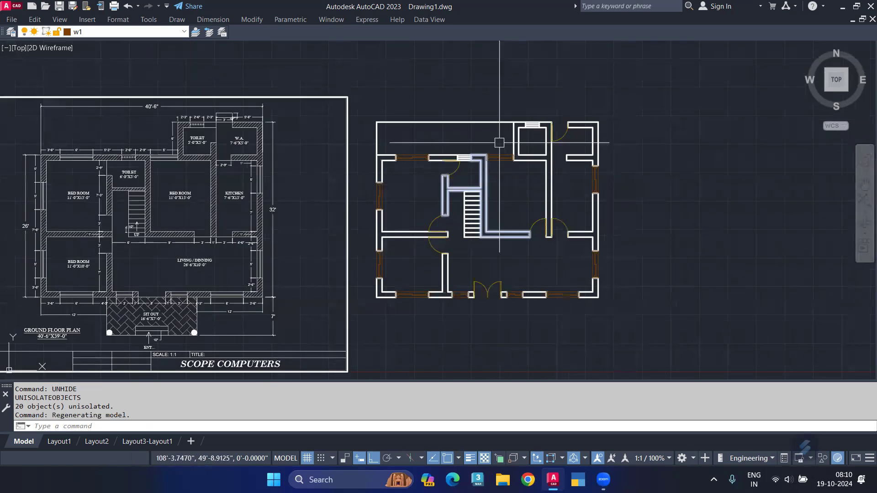